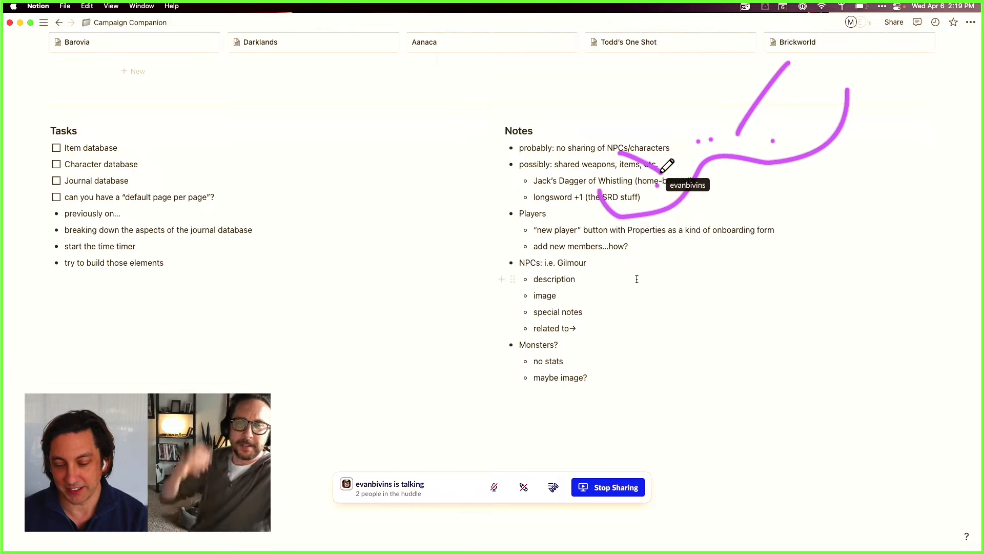
Step: Open the Barovia campaign from the Campaigns gallery as a full page
scroll(604, 197, up, 10)
scroll(604, 197, down, 4)
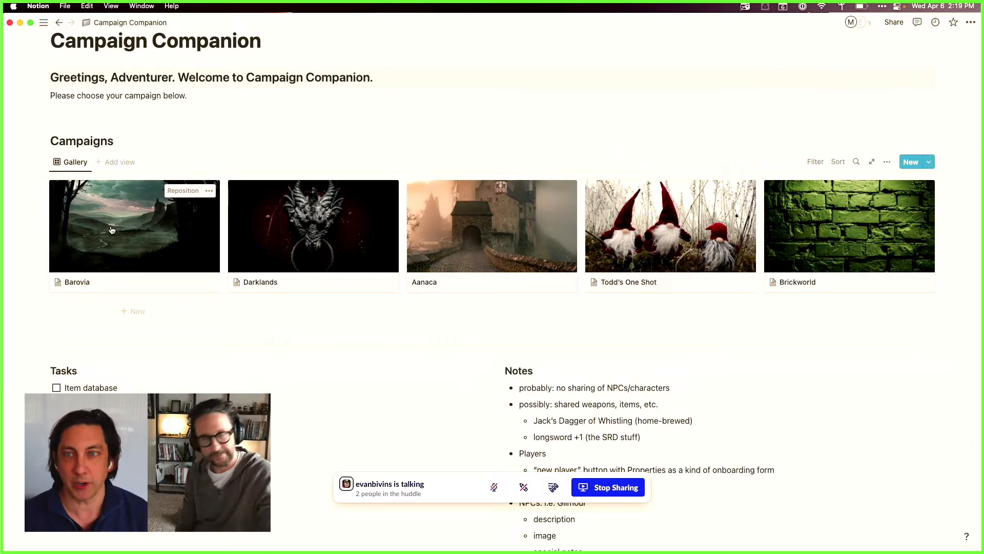
click(111, 230)
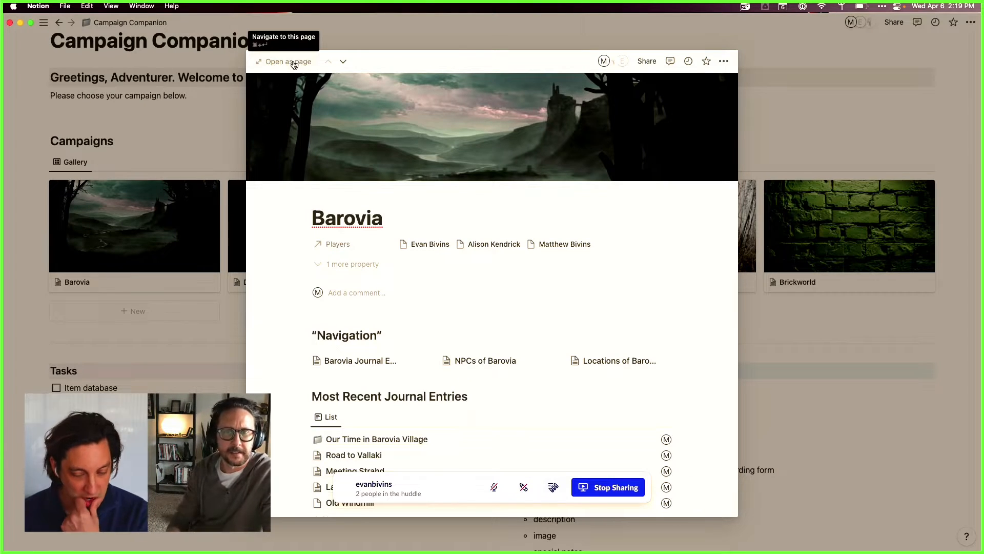
click(294, 63)
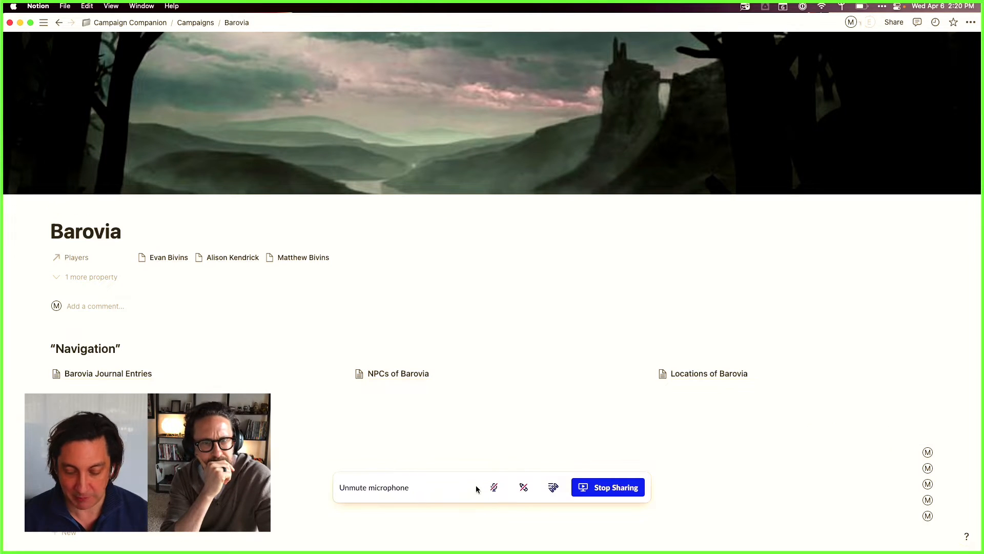
Step: Move the huddle bar out of the way and reveal the hidden property on the Barovia page
drag(470, 484, 786, 552)
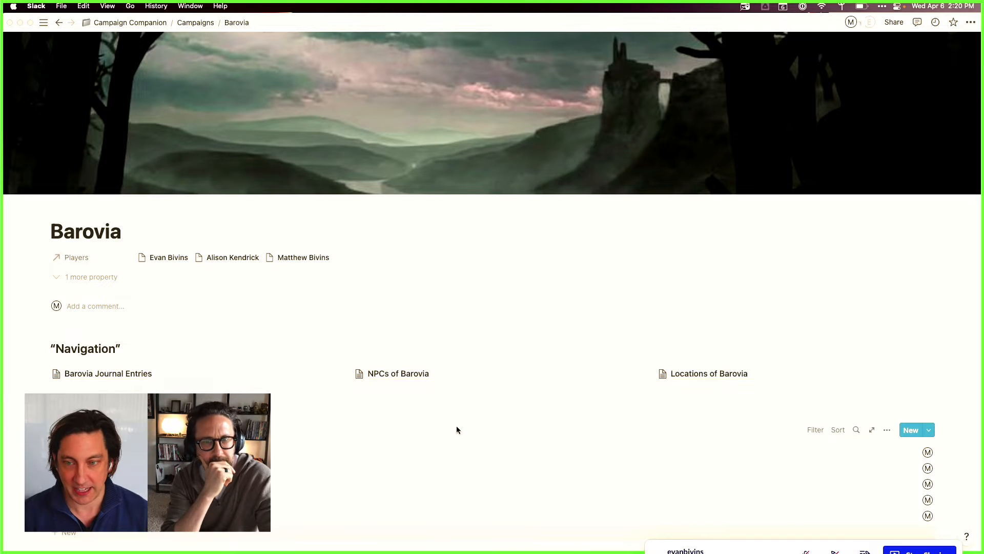
scroll(457, 430, down, 3)
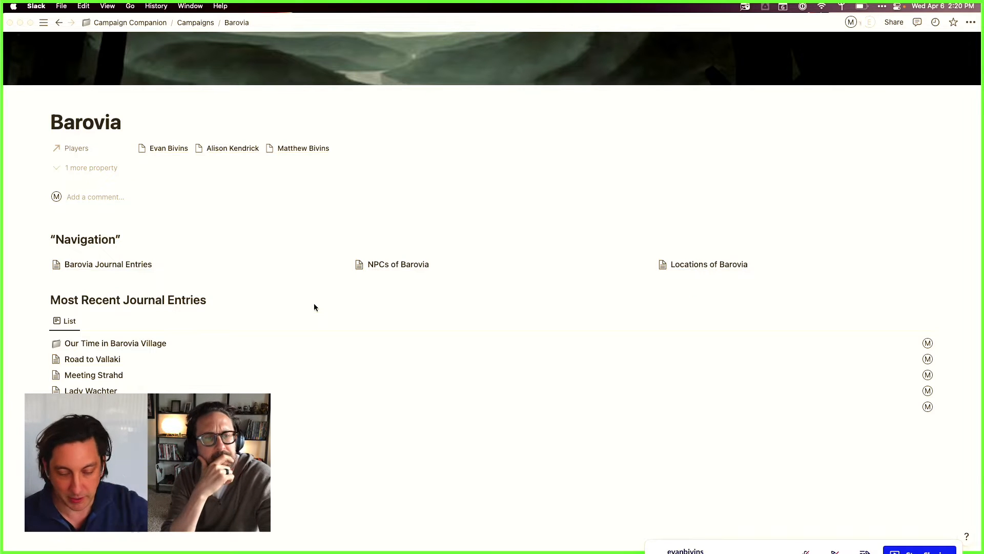
scroll(315, 307, up, 1)
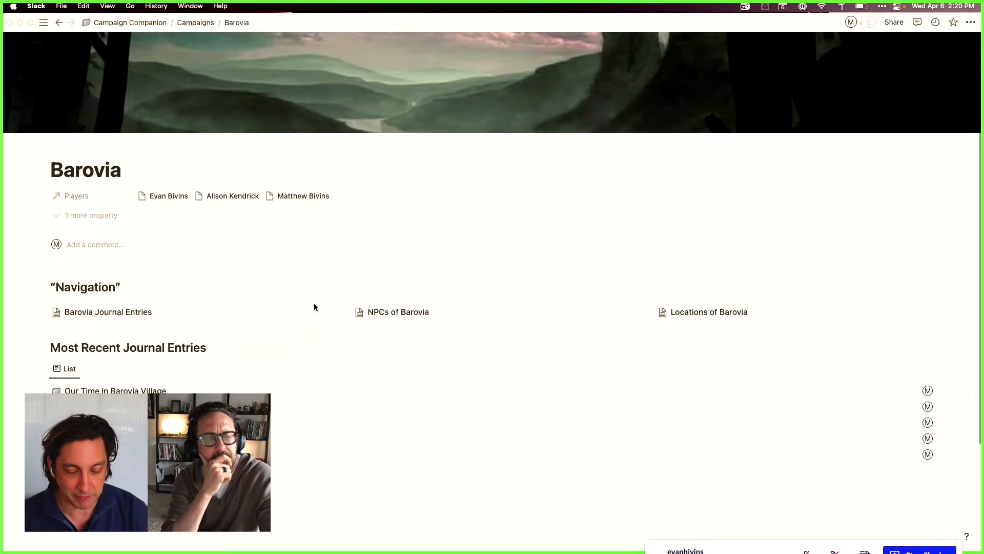
click(69, 217)
click(57, 220)
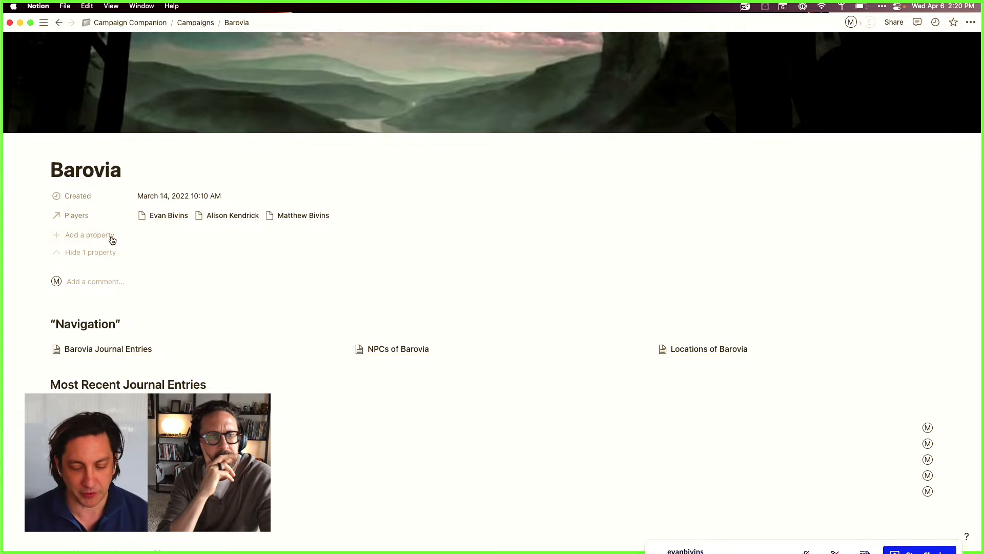
scroll(96, 309, down, 4)
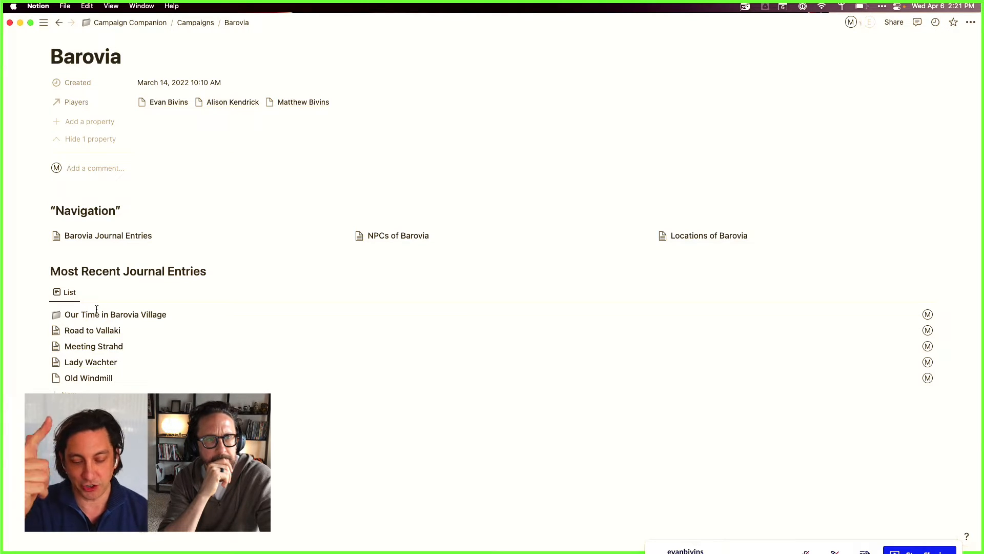
Step: Open the Barovia Journal Entries database and widen its Tags column until the longest tags fit
click(121, 237)
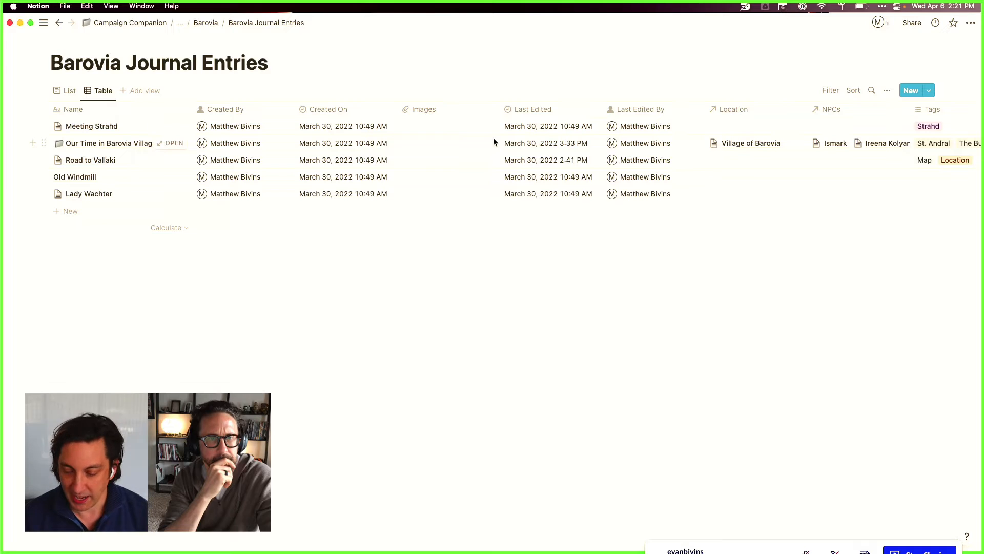
scroll(493, 141, right, 5)
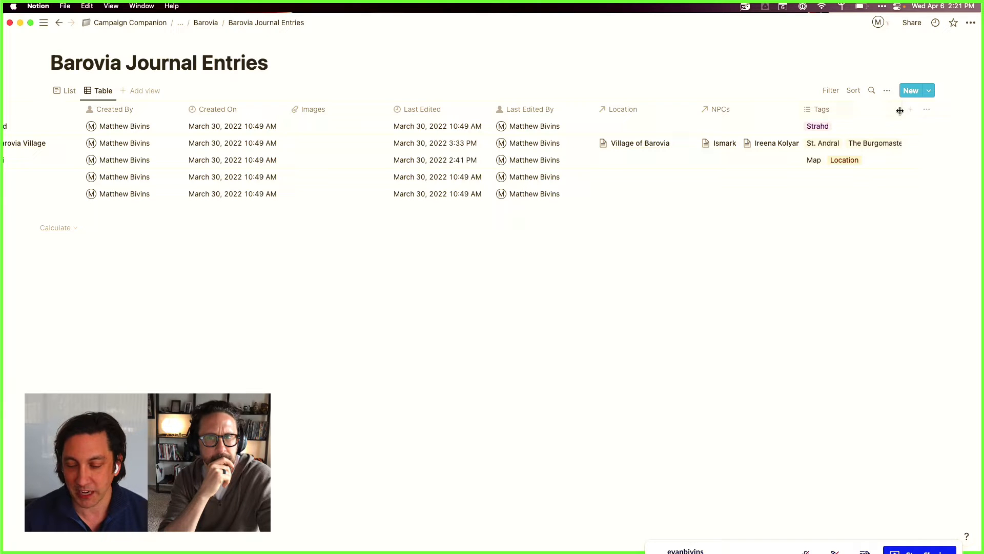
drag(900, 110, 961, 112)
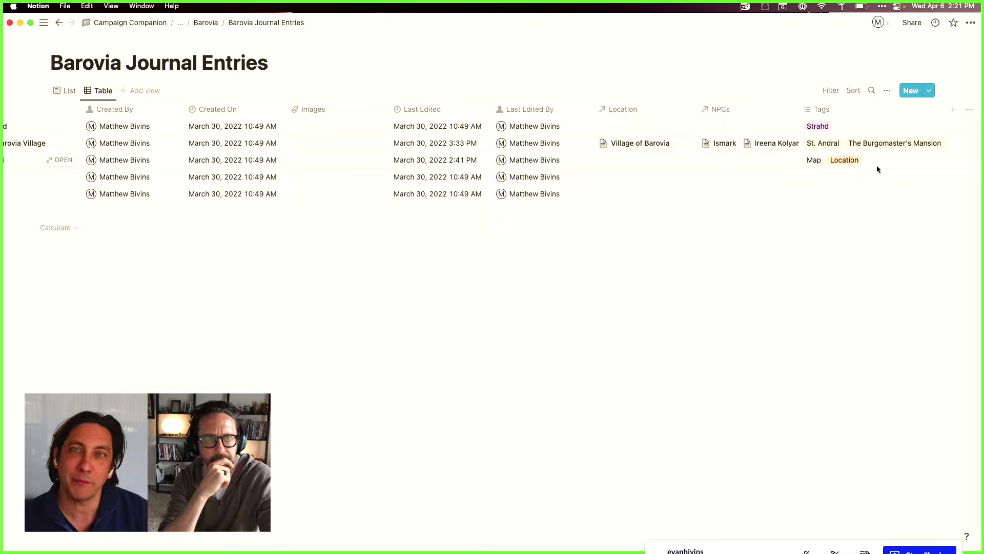
scroll(276, 154, left, 5)
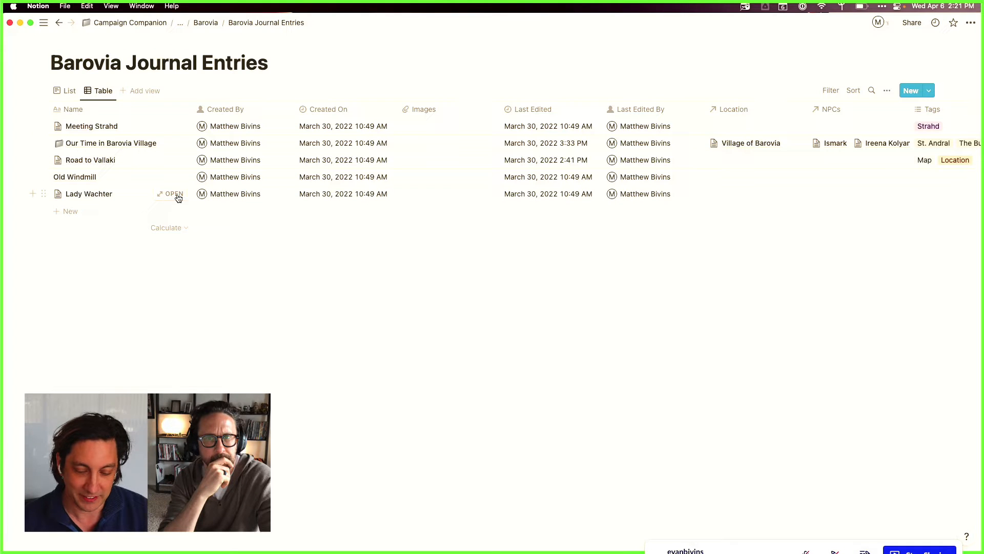
Step: Open the journal entry Our Time in Barovia Village as a full page and review its properties and subpage
click(175, 146)
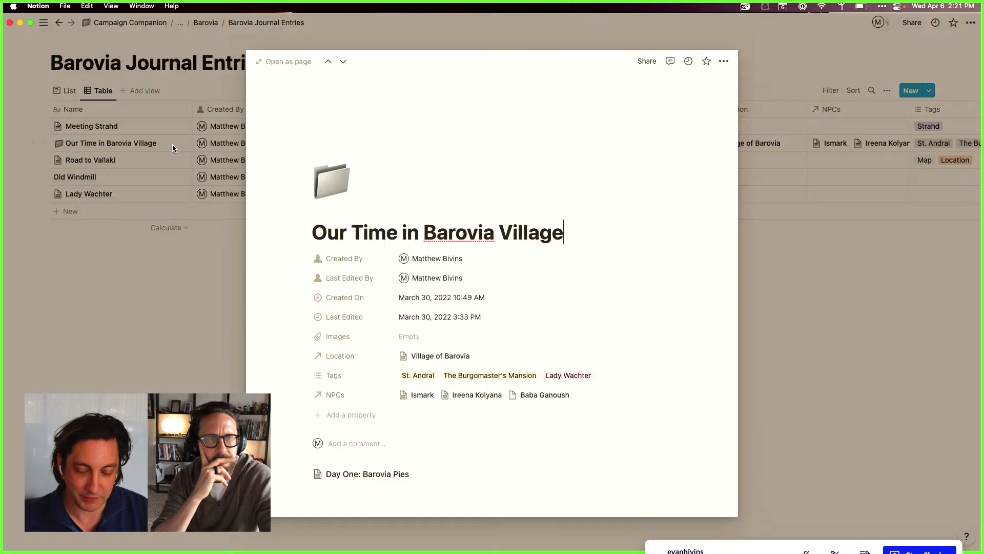
scroll(495, 345, down, 3)
scroll(496, 392, up, 3)
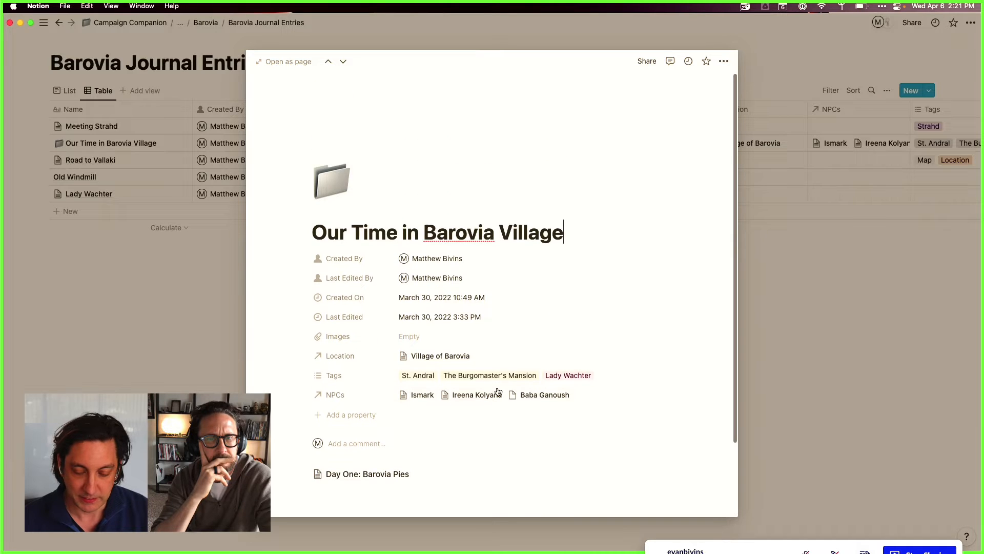
click(297, 63)
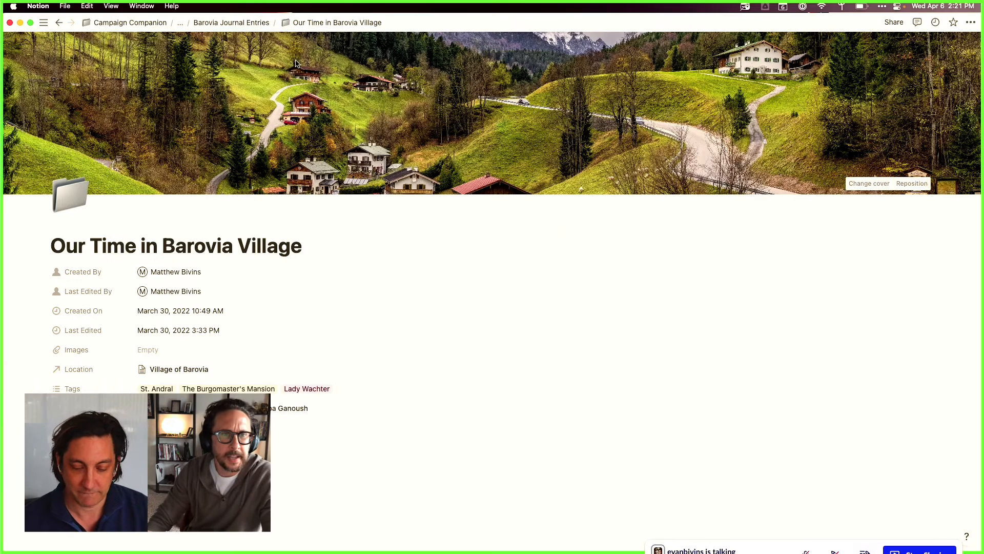
scroll(473, 324, down, 3)
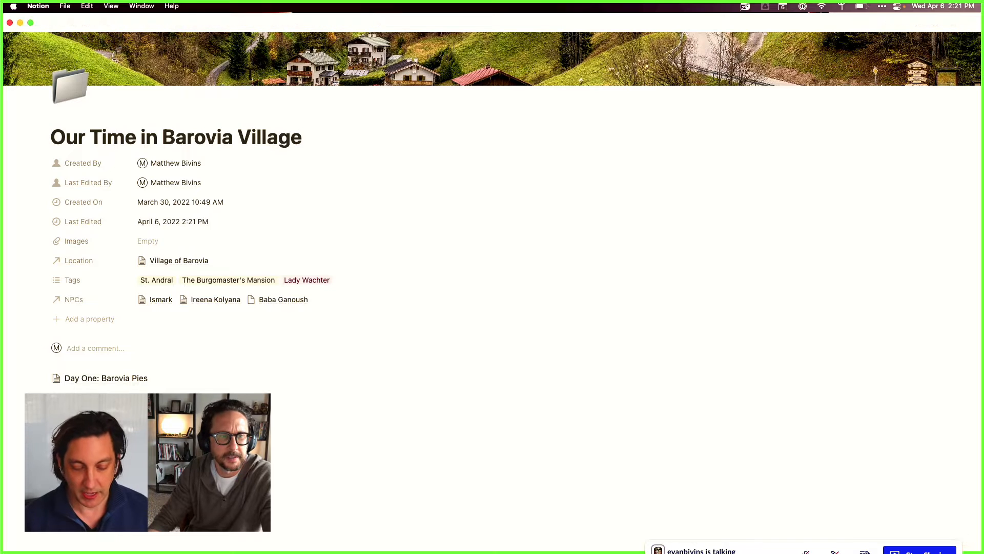
drag(72, 386, 156, 389)
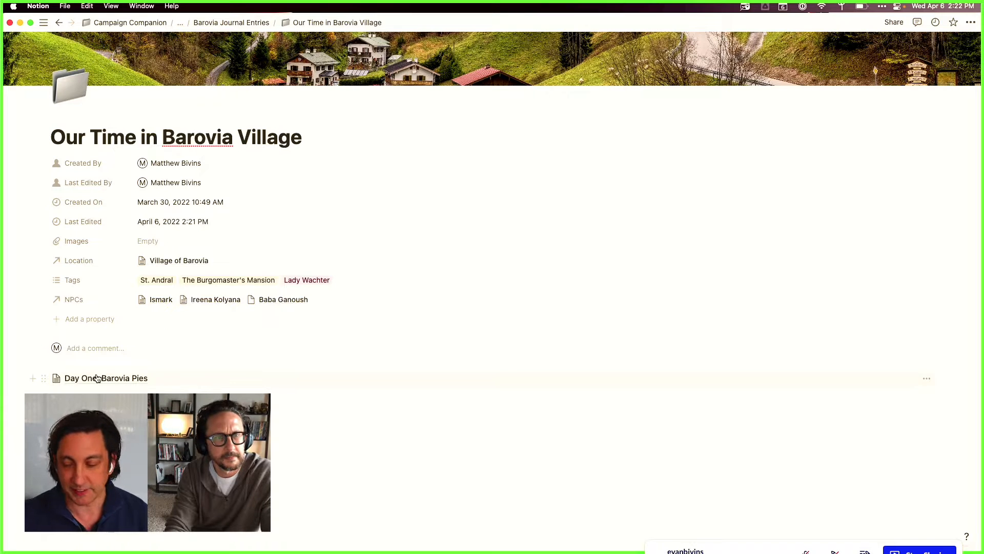
key(F2)
key(F2)
key(F2)
key(F2)
key(F2)
key(F2)
key(F2)
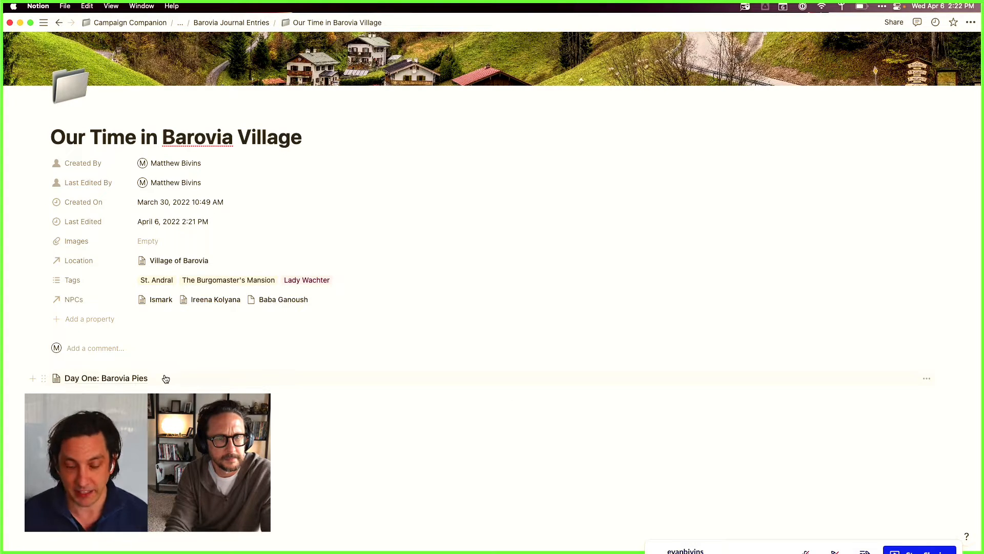
Step: Return to the Barovia Journal Entries database and check its template options
click(231, 23)
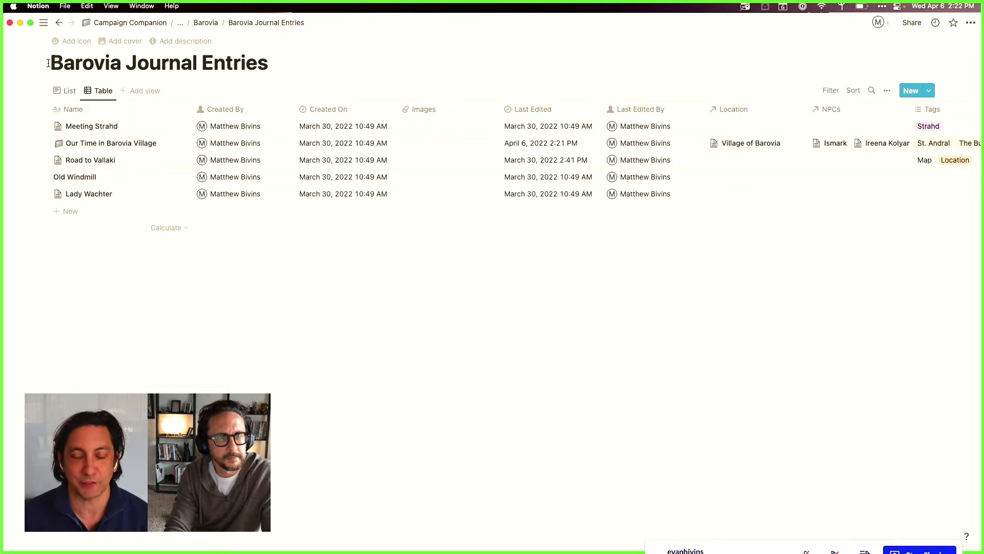
click(930, 91)
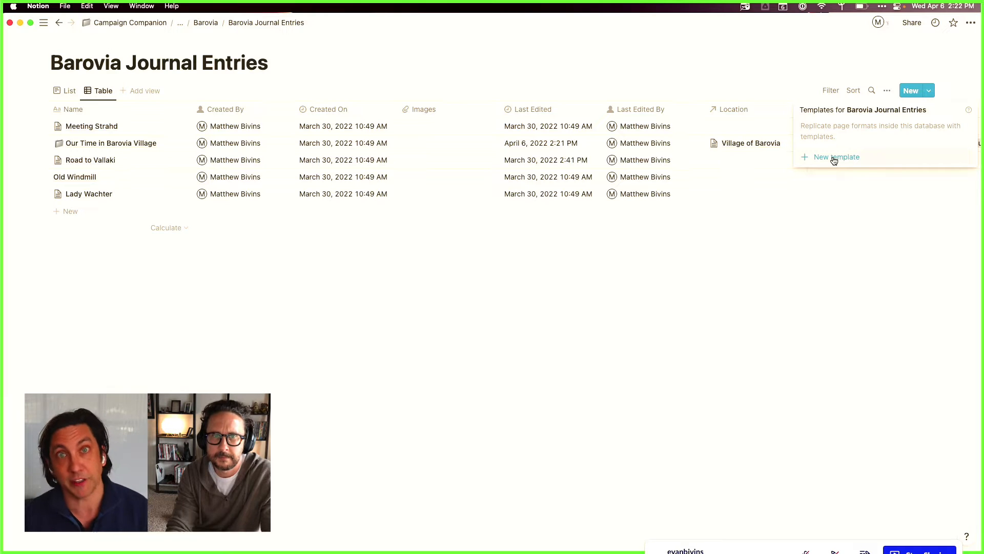
click(798, 255)
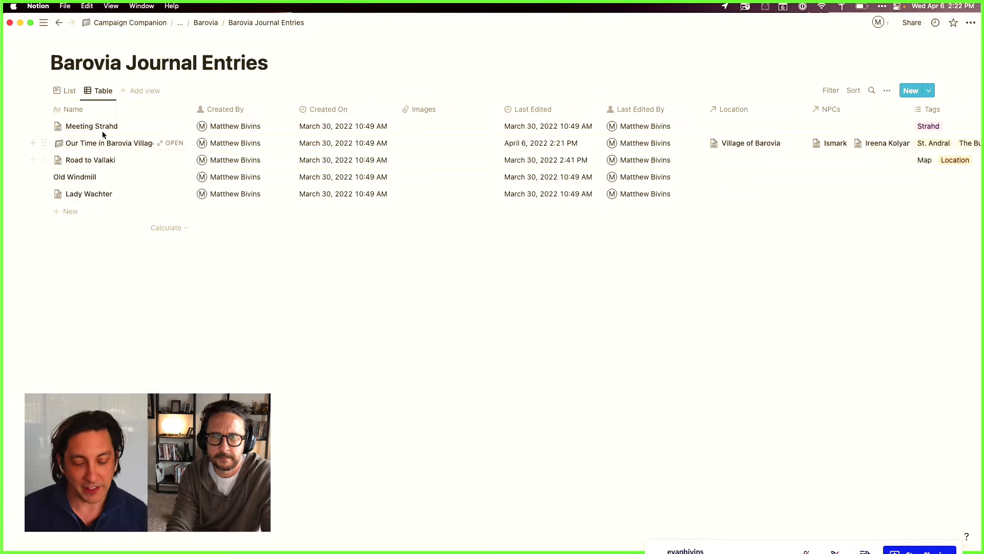
Step: Move the Our Time in Barovia Village entry to the first row of the table and open it as a full page
drag(45, 144, 45, 125)
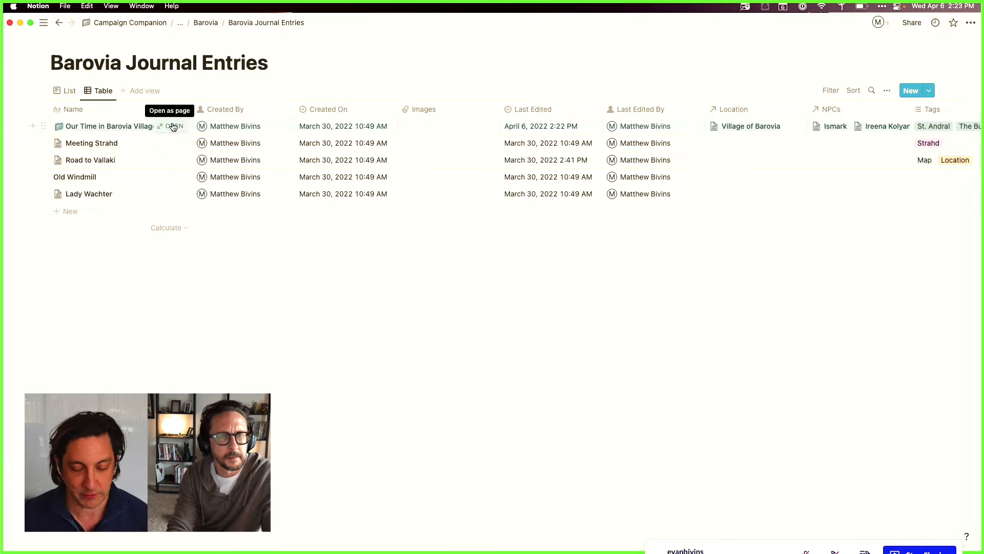
click(173, 126)
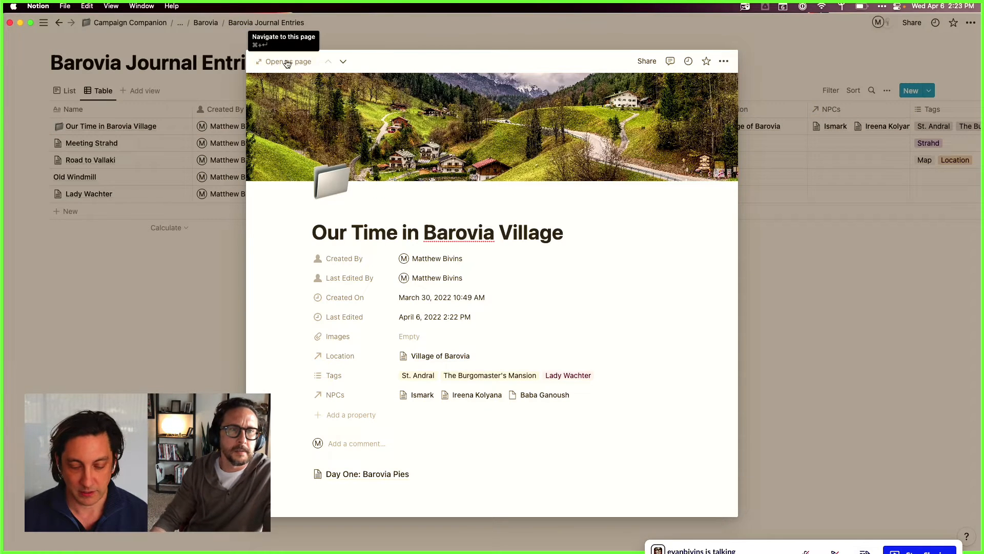
click(286, 62)
scroll(259, 279, down, 3)
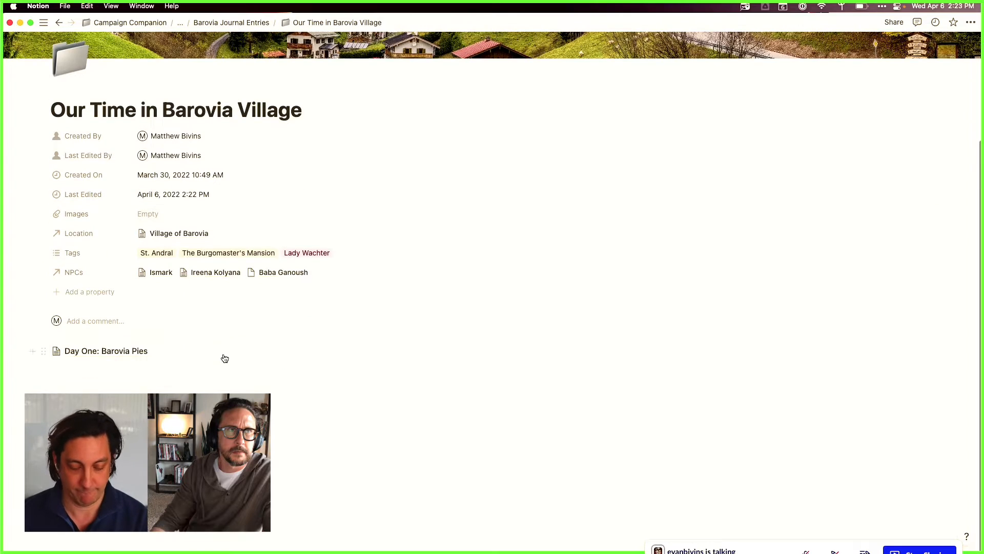
click(216, 384)
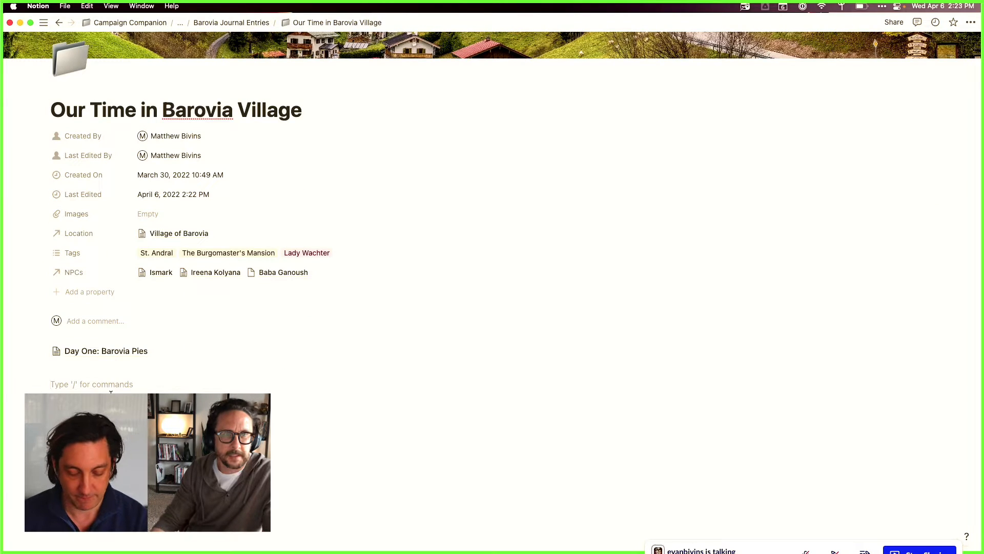
text(/table)
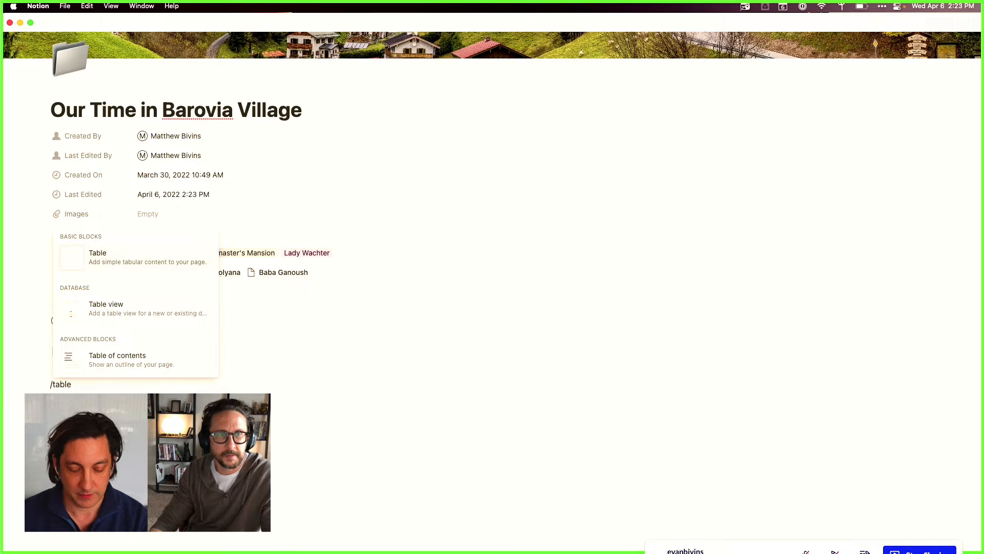
key(Return)
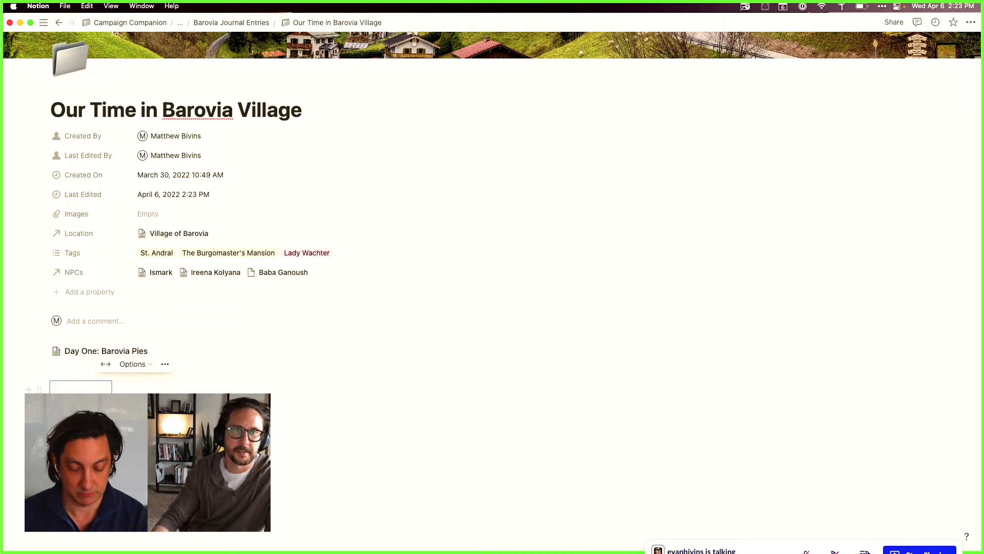
drag(34, 384, 26, 371)
key(BackSpace)
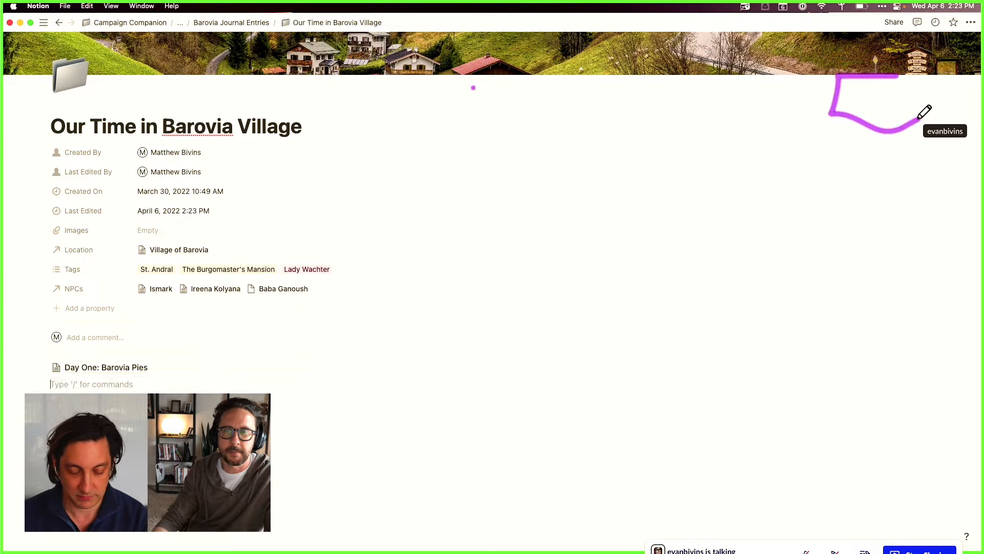
Step: Insert a new inline database beneath the Day One: Barovia Pies subpage
text(/)
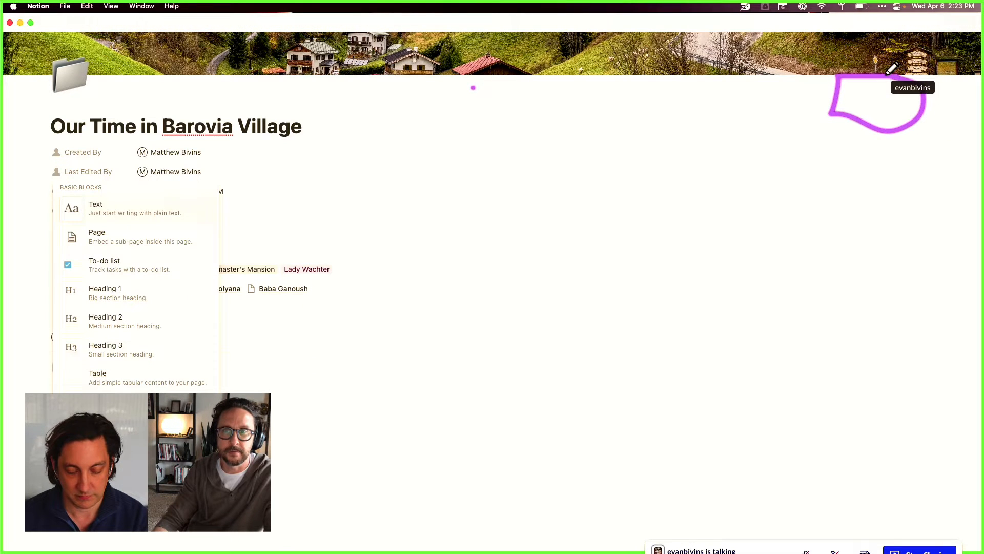
text(data)
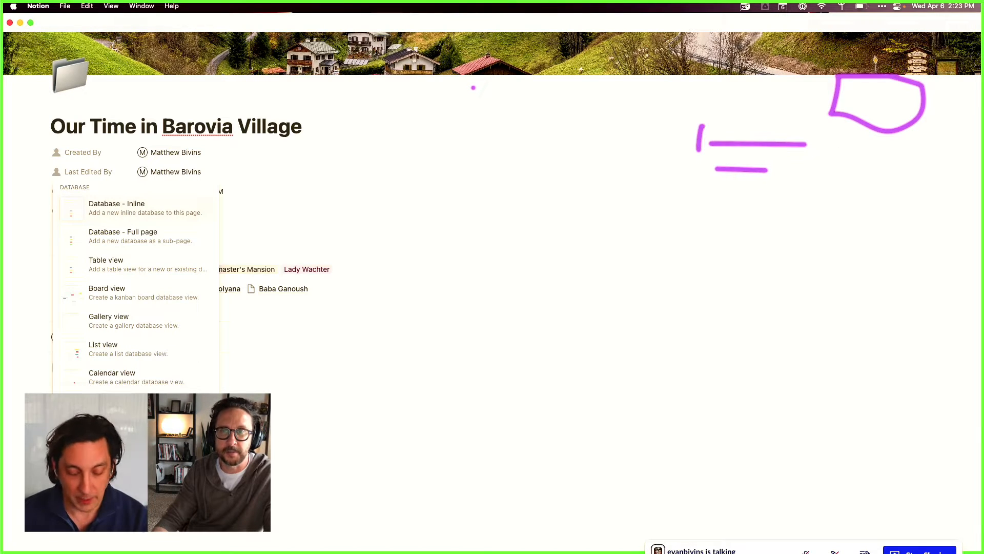
key(Down)
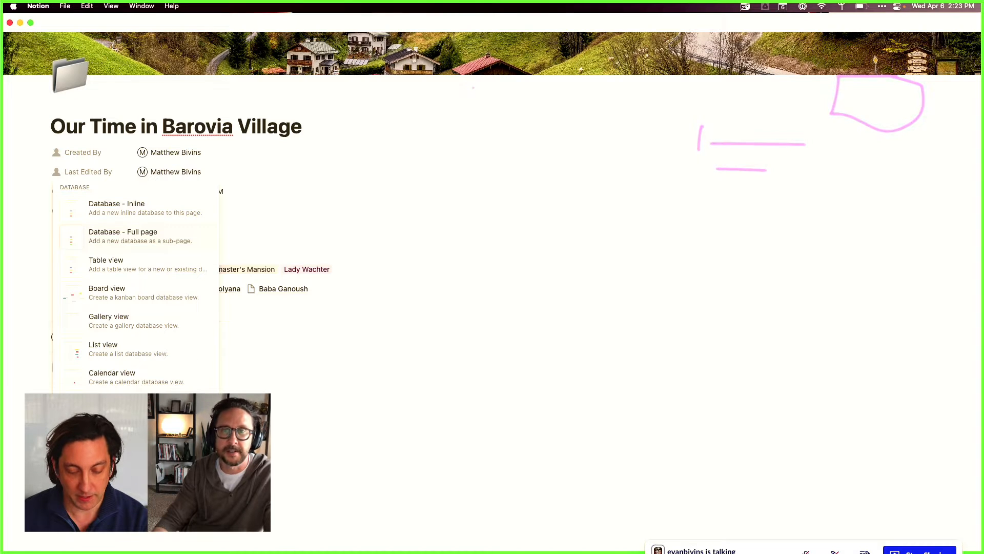
key(Escape)
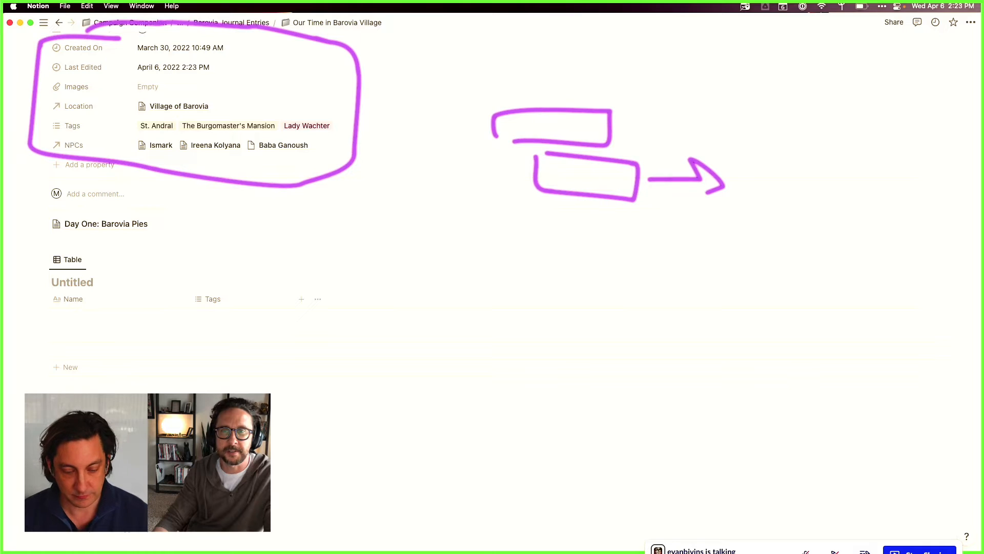
Step: Review the entry's properties and return to the Barovia Journal Entries database
scroll(154, 148, up, 3)
scroll(154, 148, up, 1)
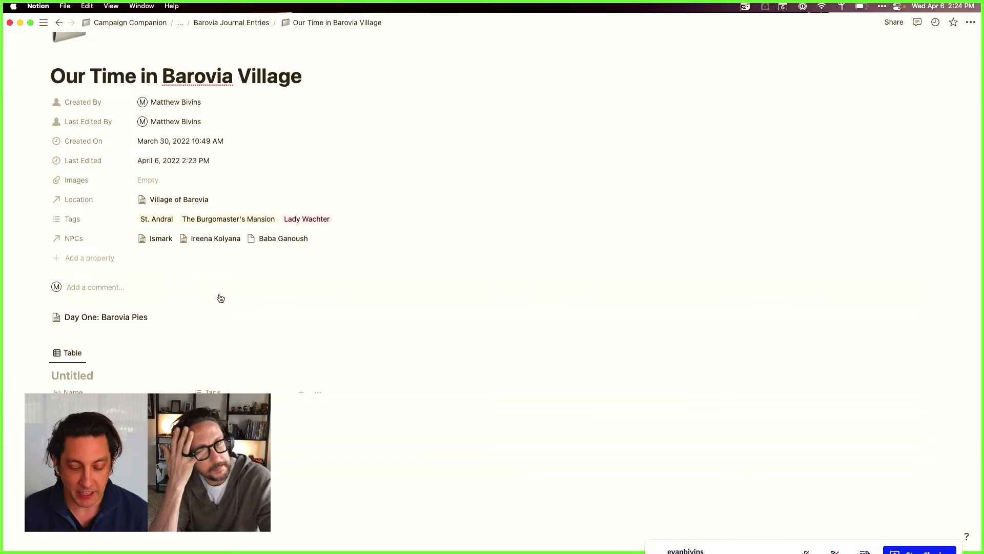
scroll(221, 298, up, 5)
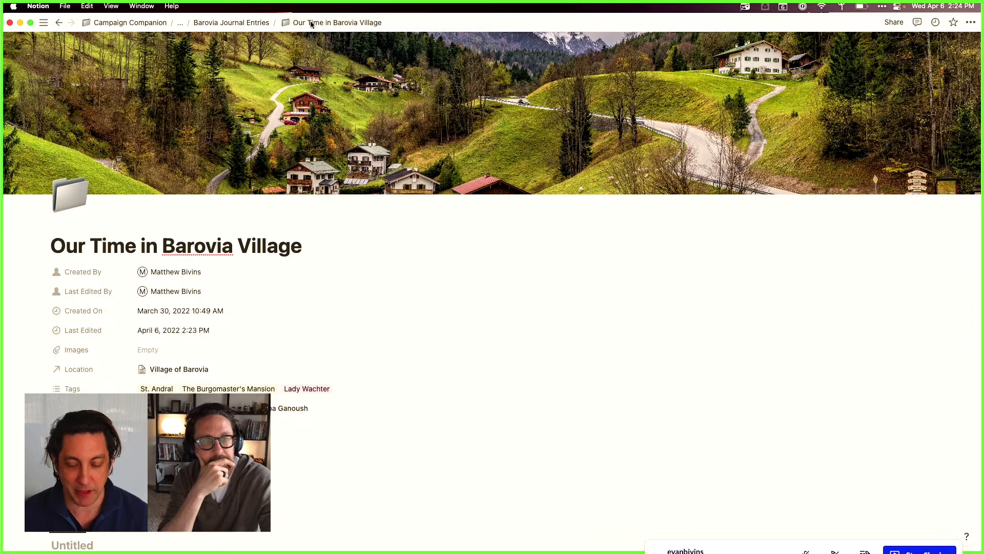
click(239, 22)
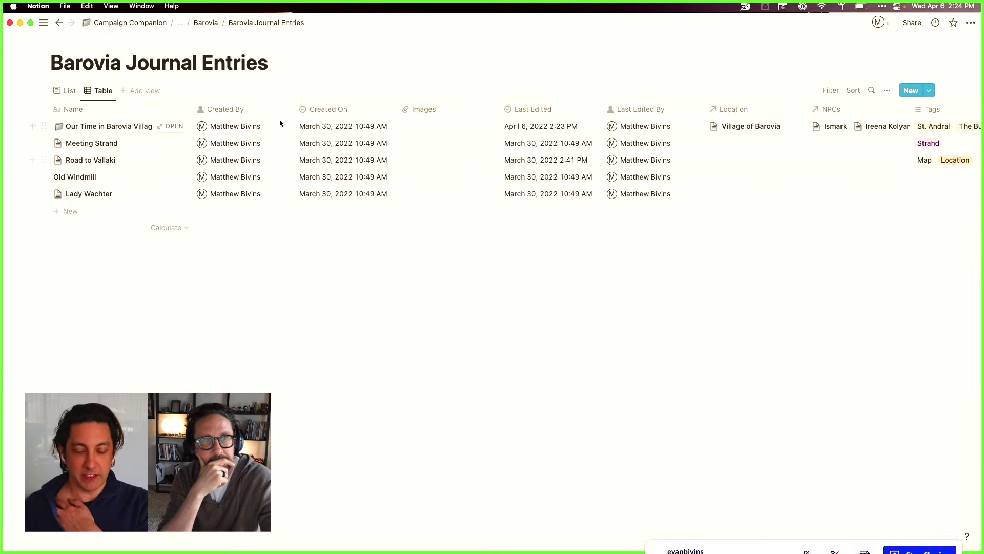
Step: Return to the Barovia campaign page, check its Barovia Journal Entries database, and go back to the campaign page
click(208, 23)
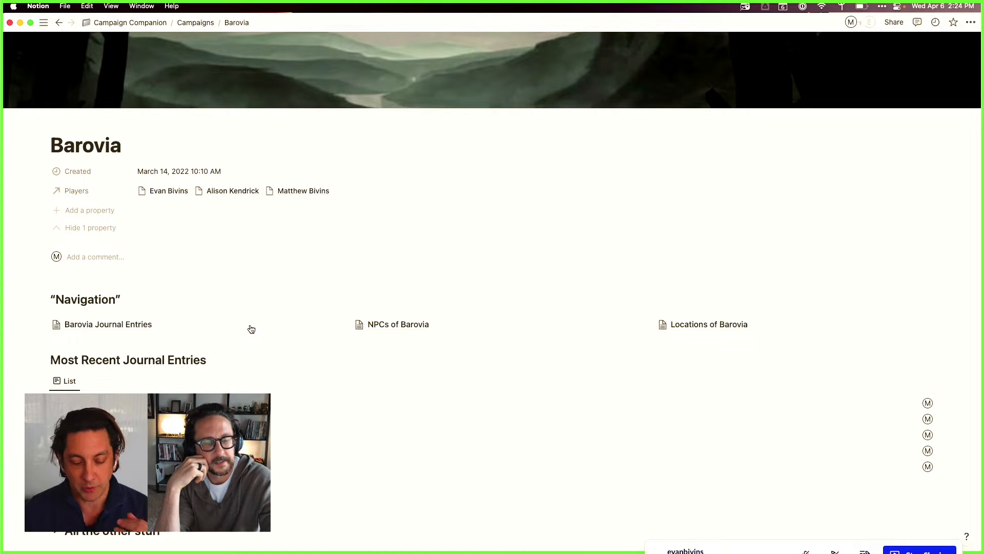
scroll(251, 328, down, 1)
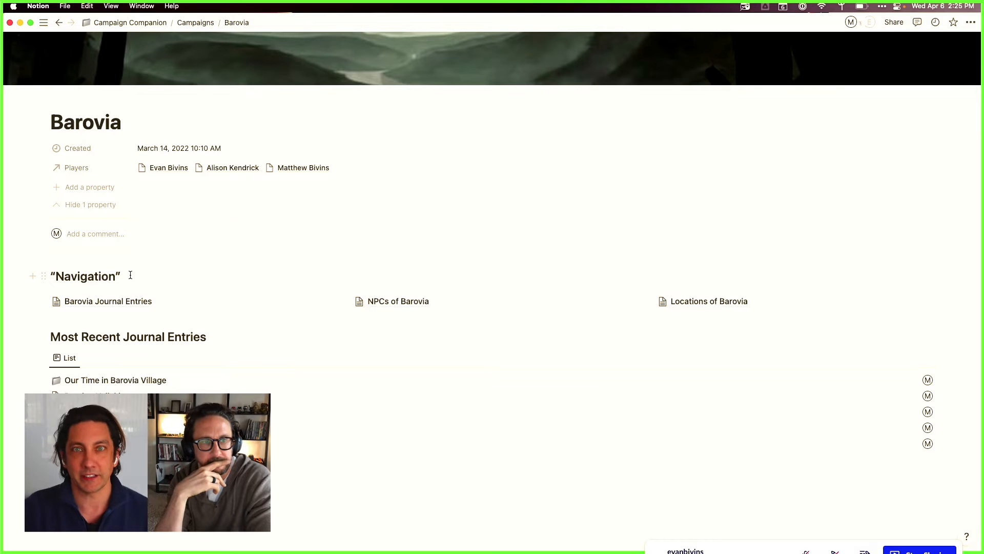
click(119, 304)
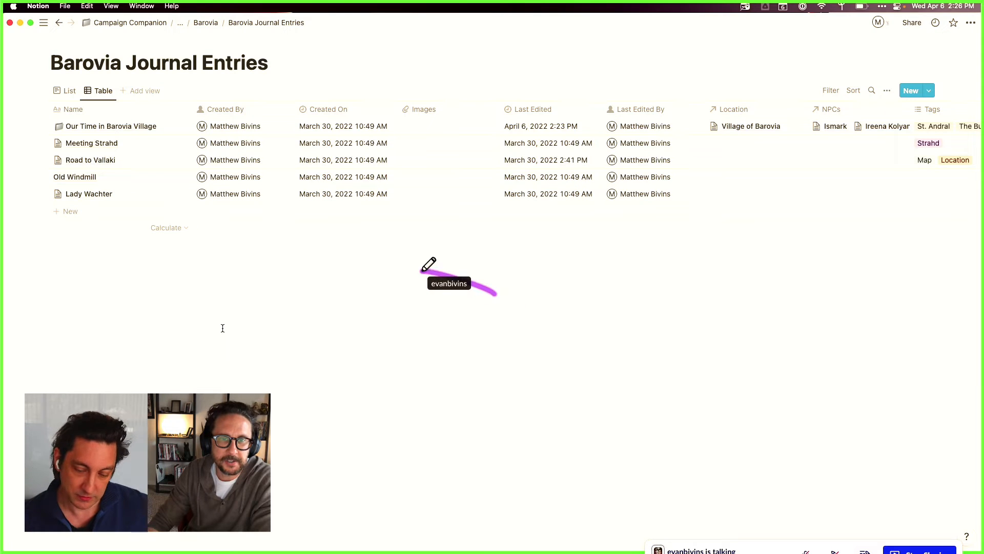
click(205, 23)
scroll(314, 273, down, 5)
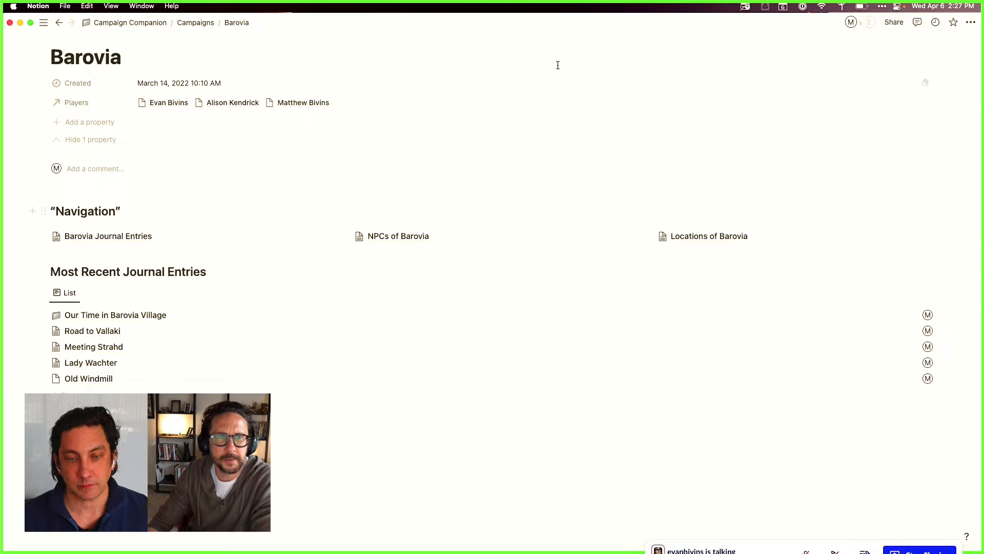
Step: Switch to Safari and load the Campaign Companion prototype at campaign-companion.webflow.io
mouse_move(108, 551)
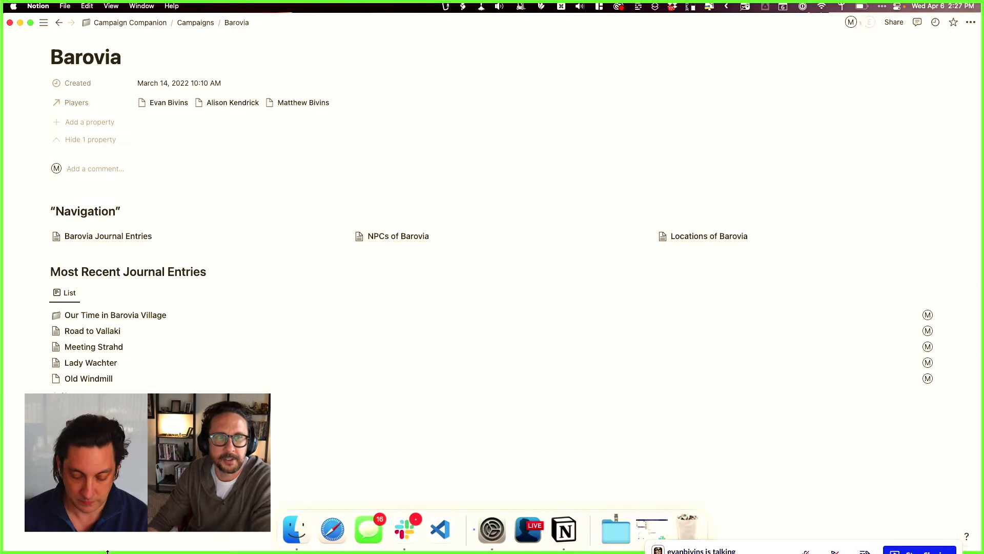
right_click(332, 533)
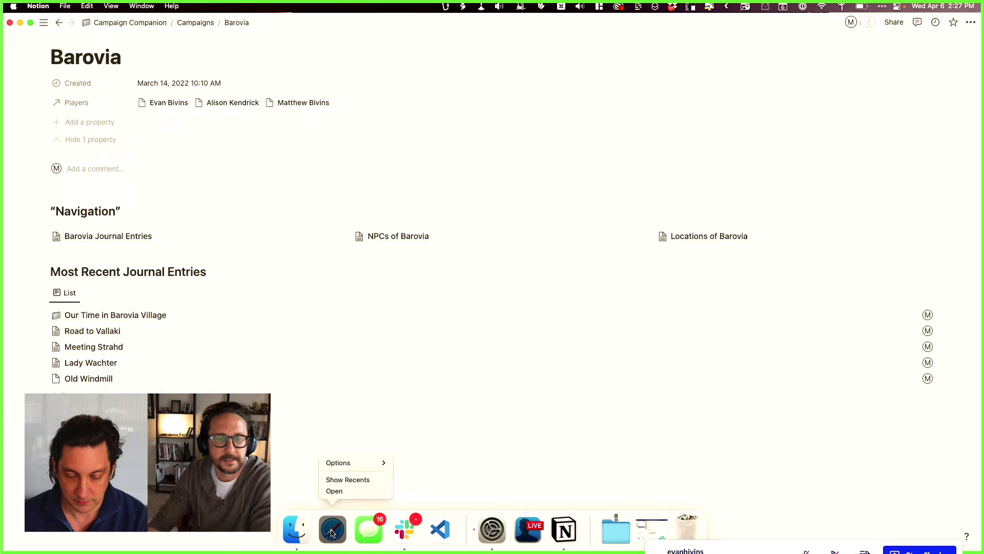
click(337, 491)
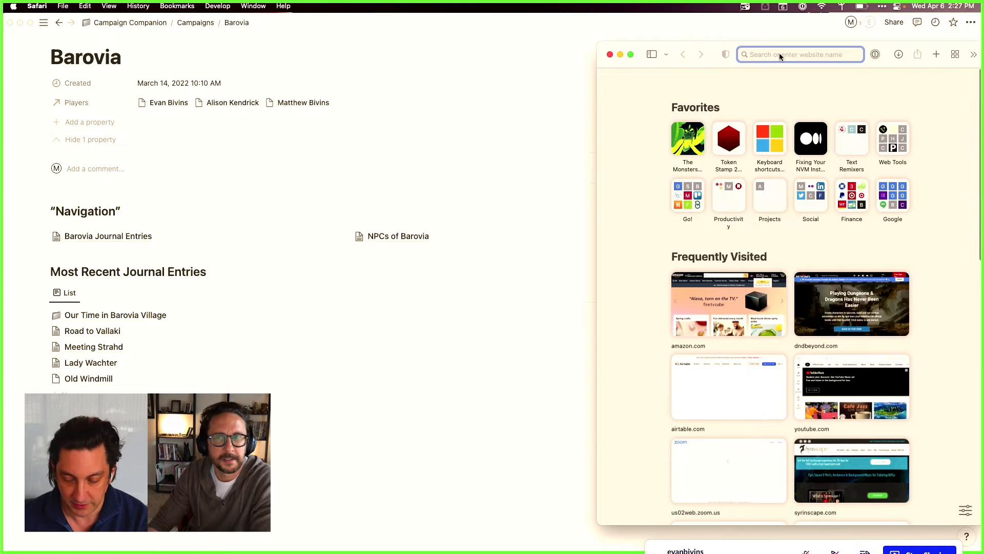
text(campaign-companion.)
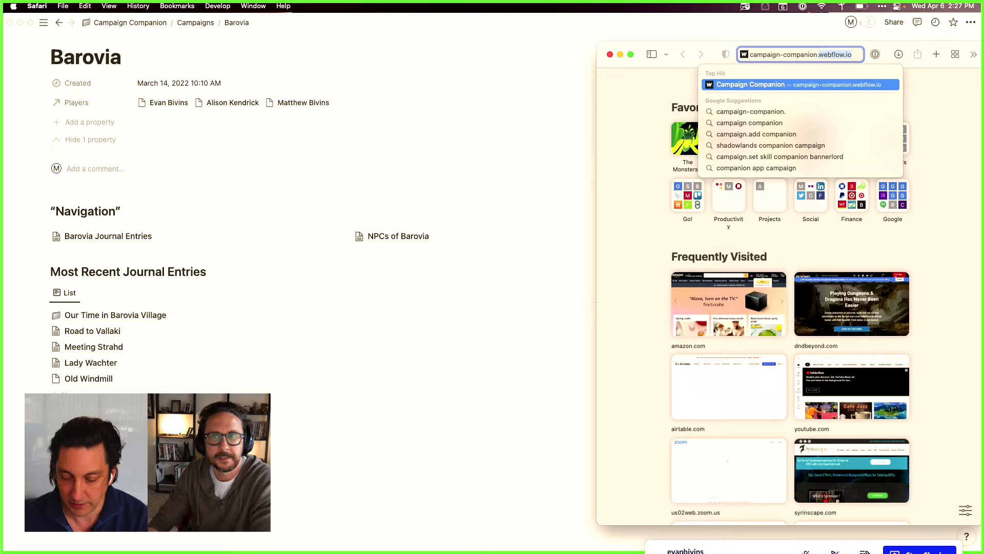
key(Return)
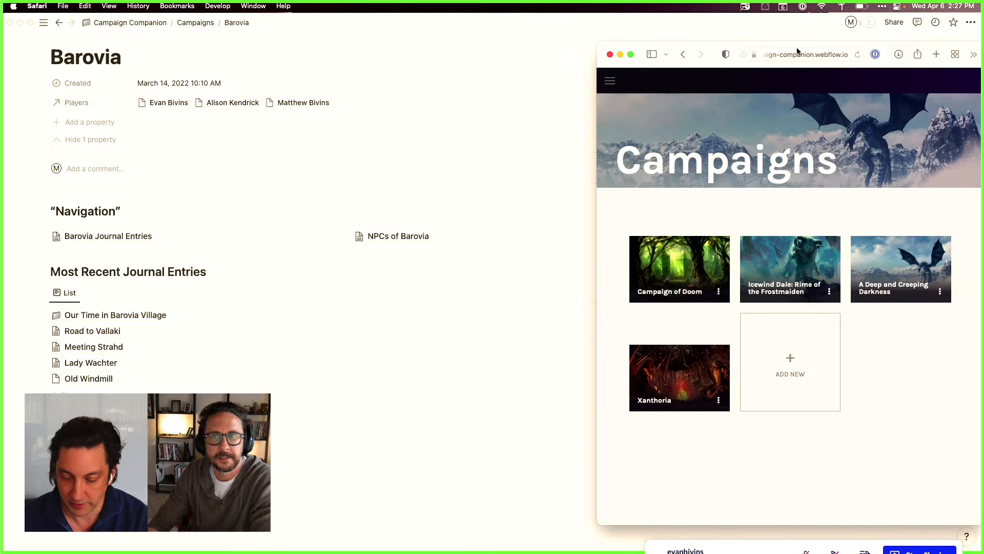
Step: Enlarge and reposition the Safari window so the Campaigns page fills the screen
double_click(677, 48)
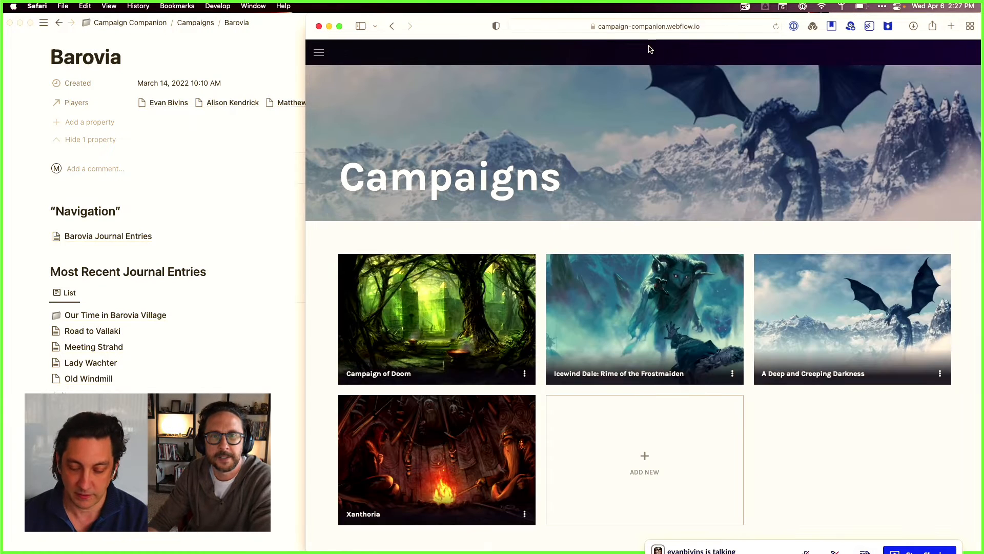
drag(450, 25, 227, 20)
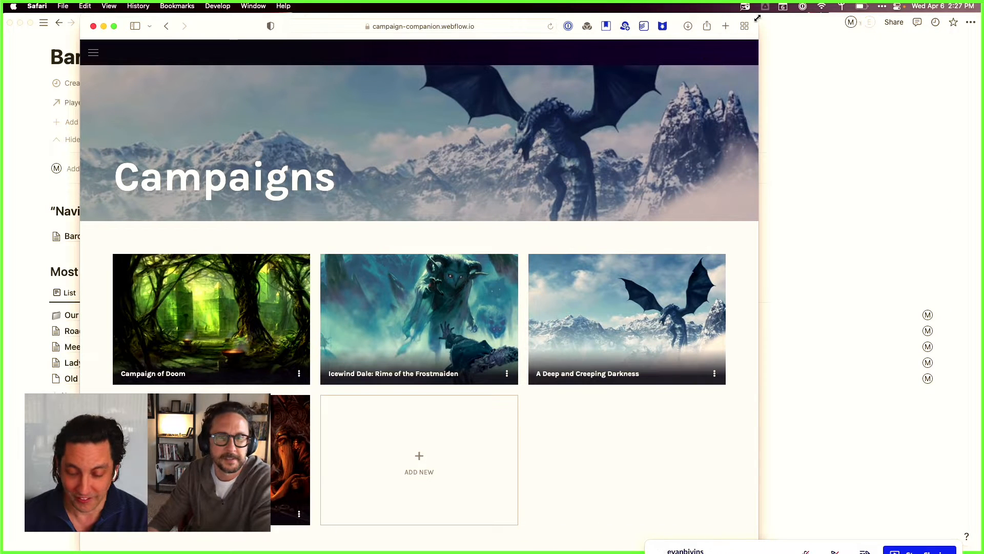
drag(757, 19, 977, 18)
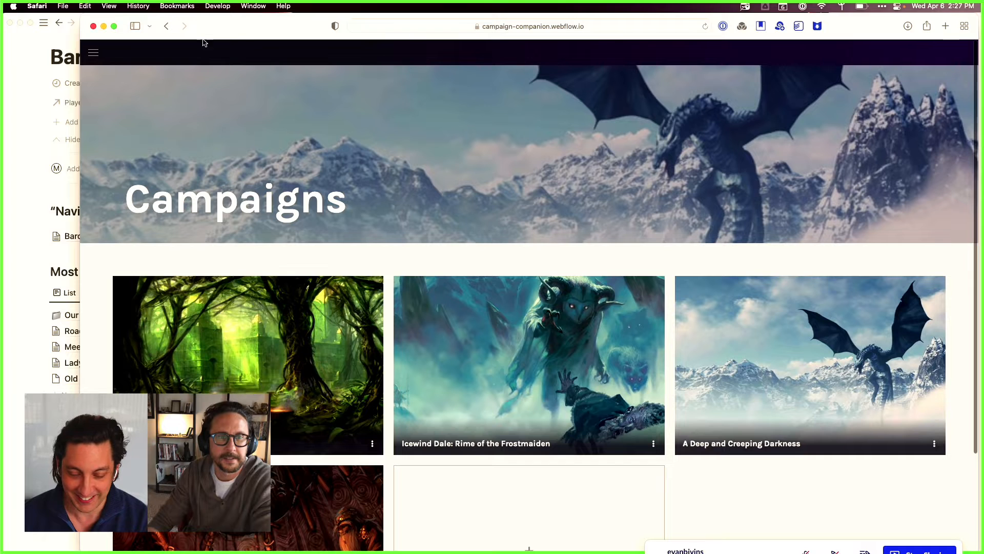
drag(241, 34, 164, 31)
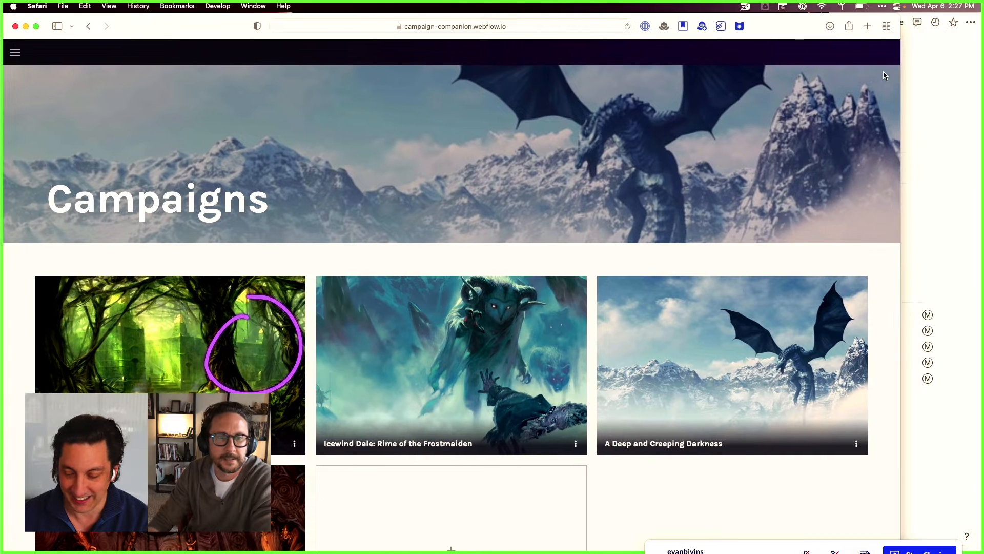
drag(898, 14, 980, 14)
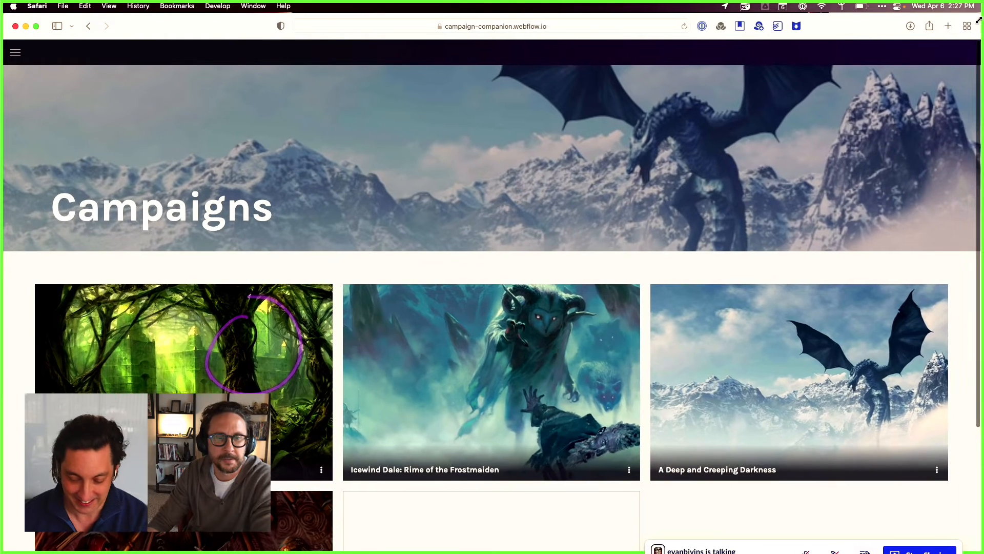
Step: Preview the Campaign of Doom campaign, return to the Campaigns page, and look over the campaign cards
click(174, 359)
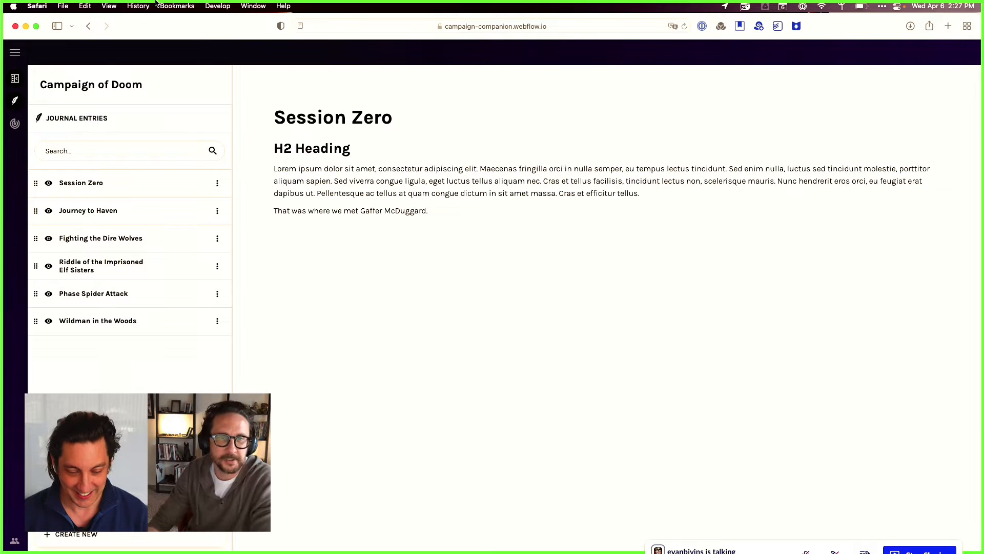
click(88, 27)
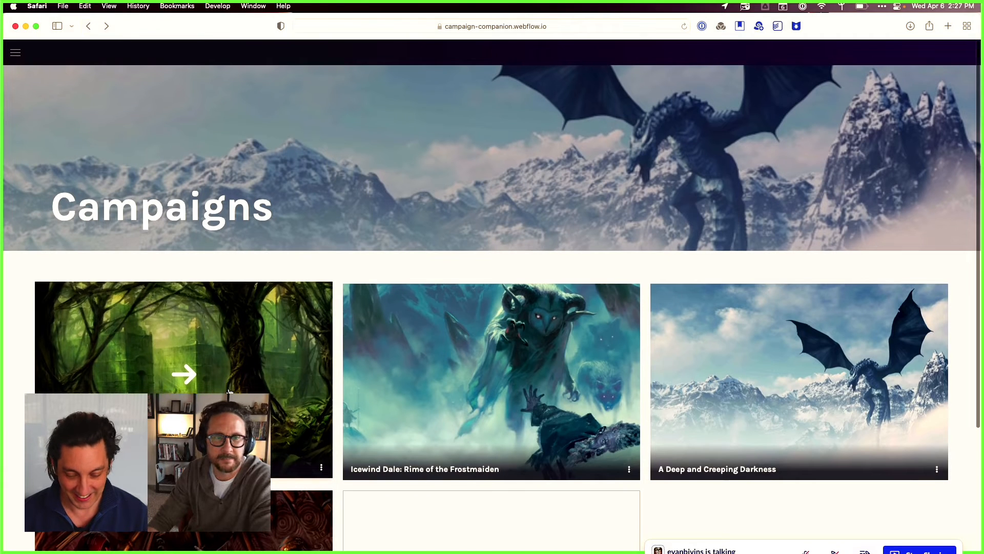
scroll(229, 391, down, 3)
scroll(255, 377, up, 3)
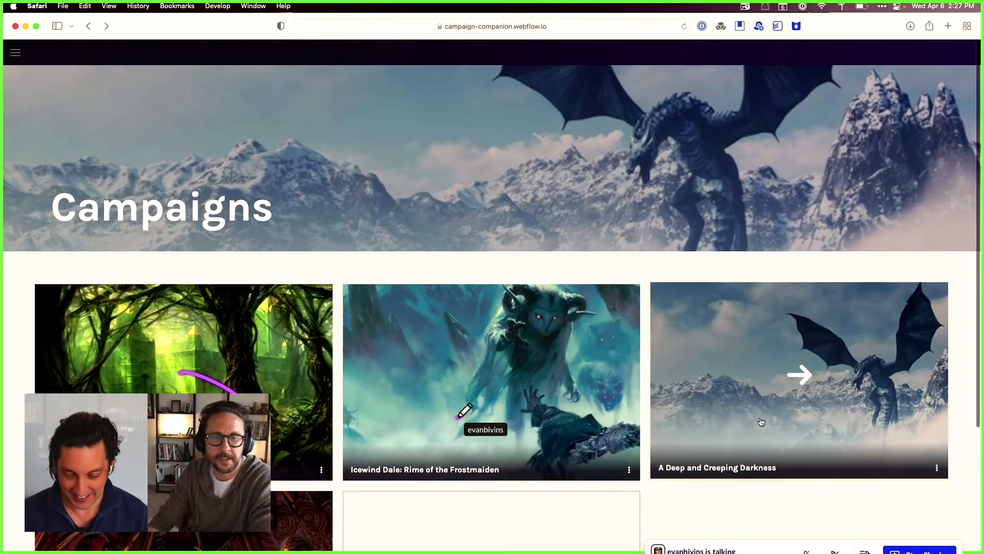
scroll(256, 385, down, 3)
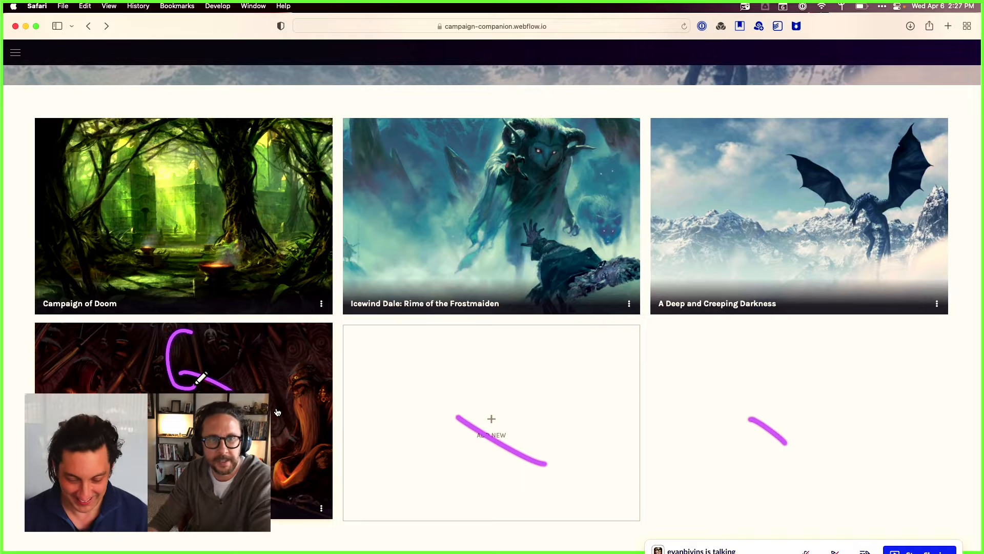
Step: Open Campaign of Doom, check the options of the Wildman in the Woods entry, and show the currency tracker
click(184, 241)
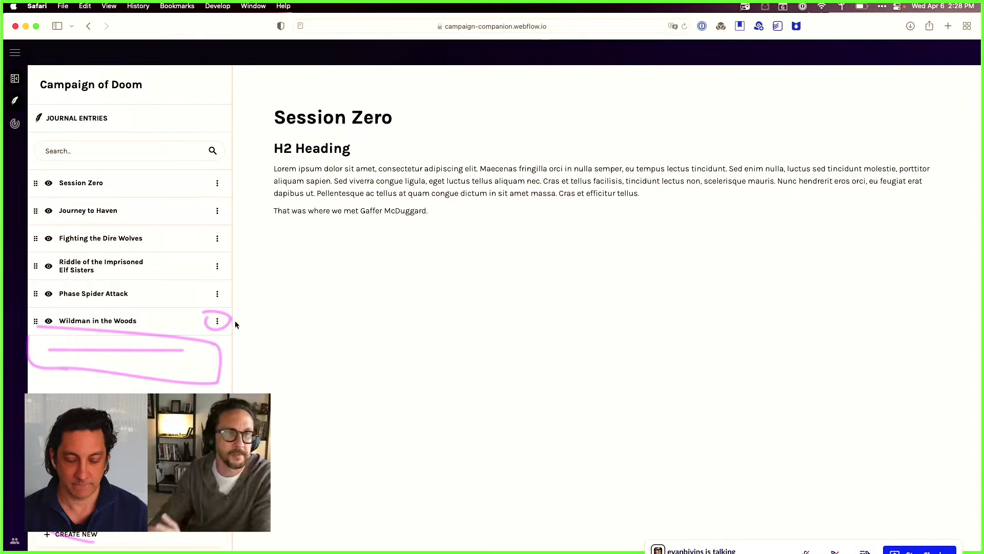
click(217, 322)
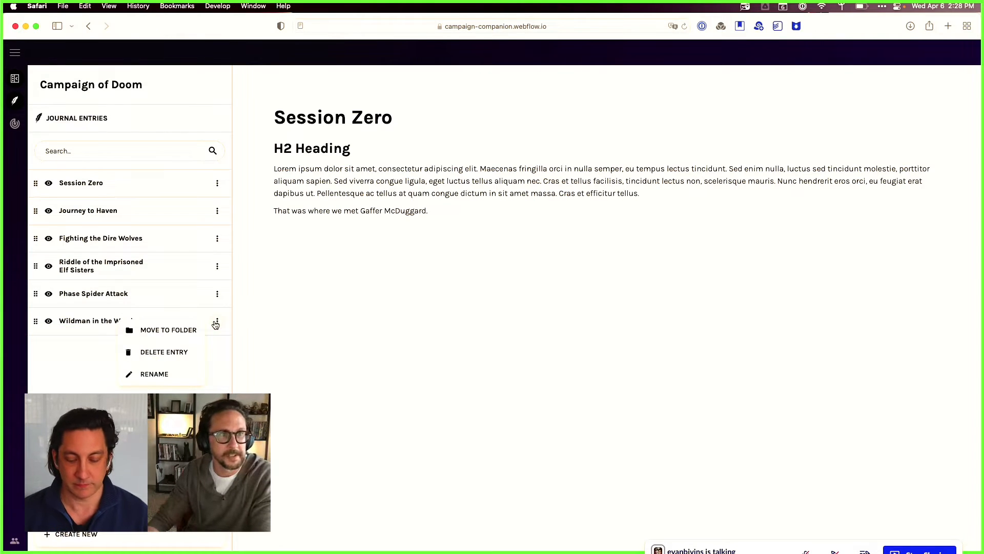
click(20, 126)
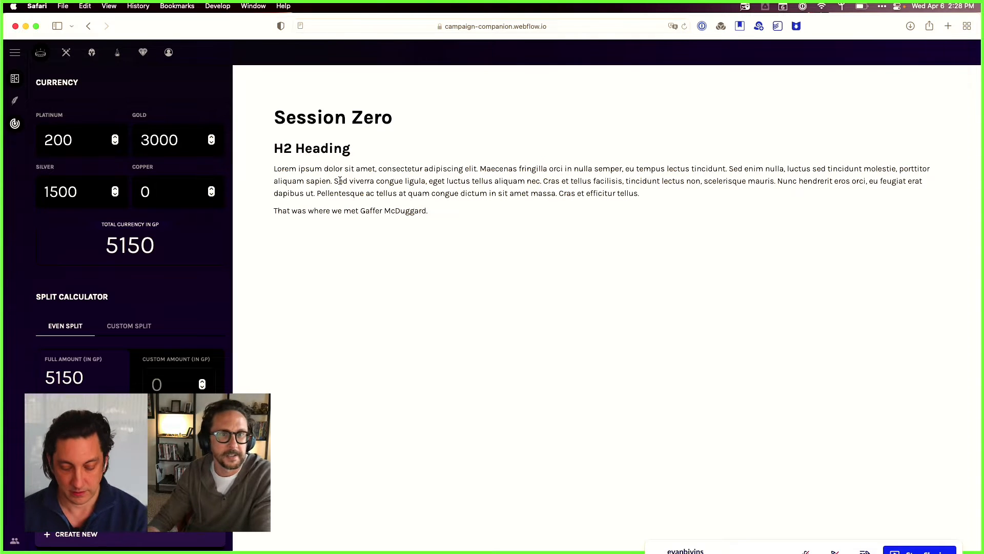
Step: Compare the Barovia campaign page in Notion with the currency tracker of the Safari prototype
key(super+Tab)
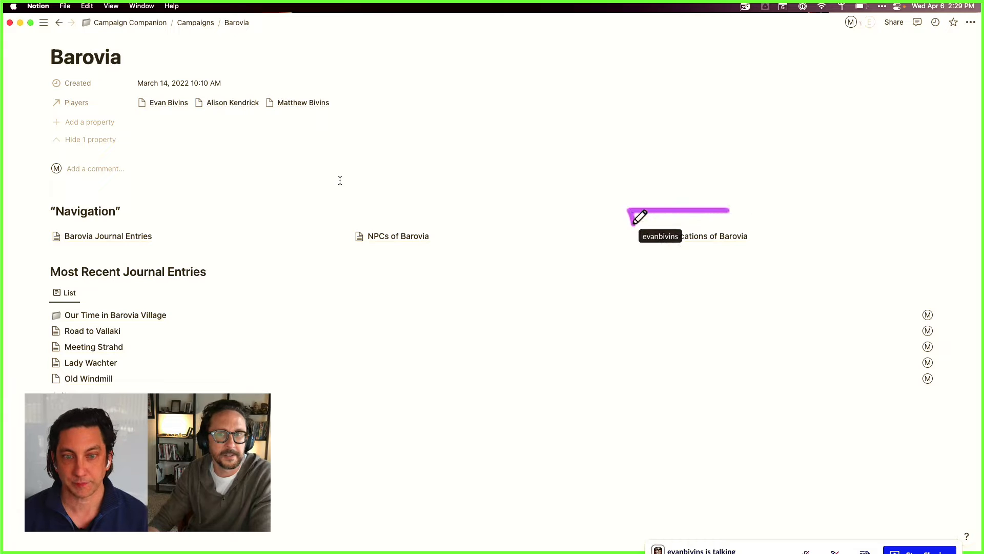
scroll(383, 327, down, 2)
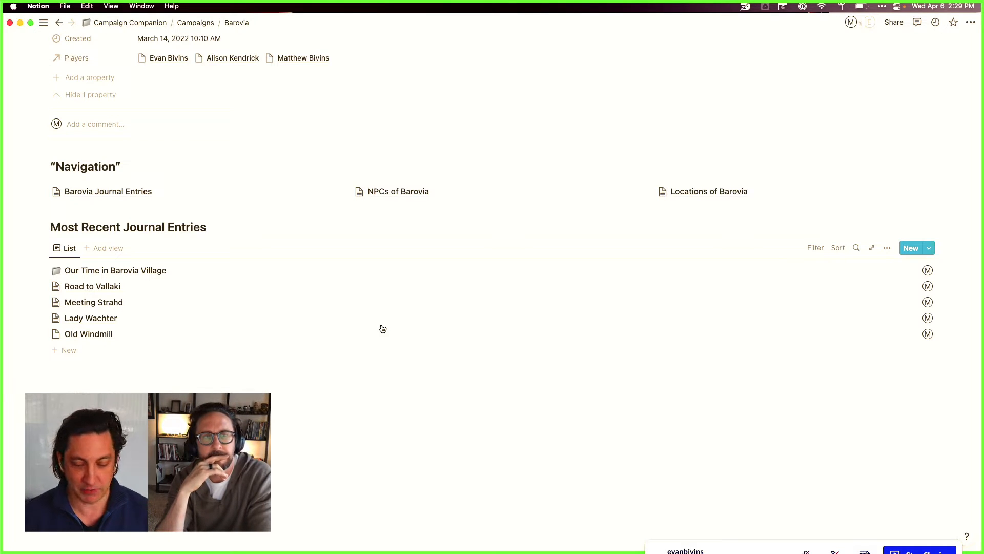
key(super+Tab)
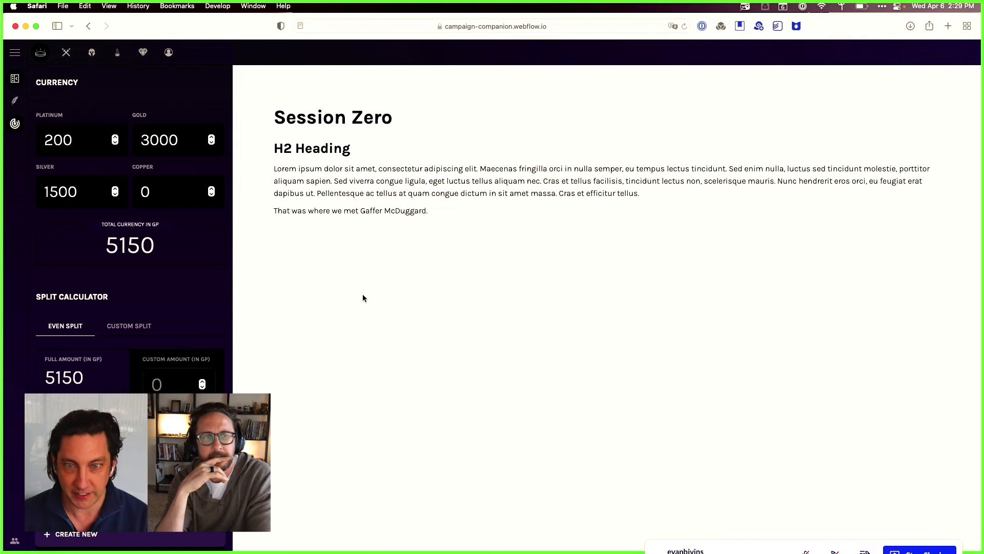
key(super+Tab)
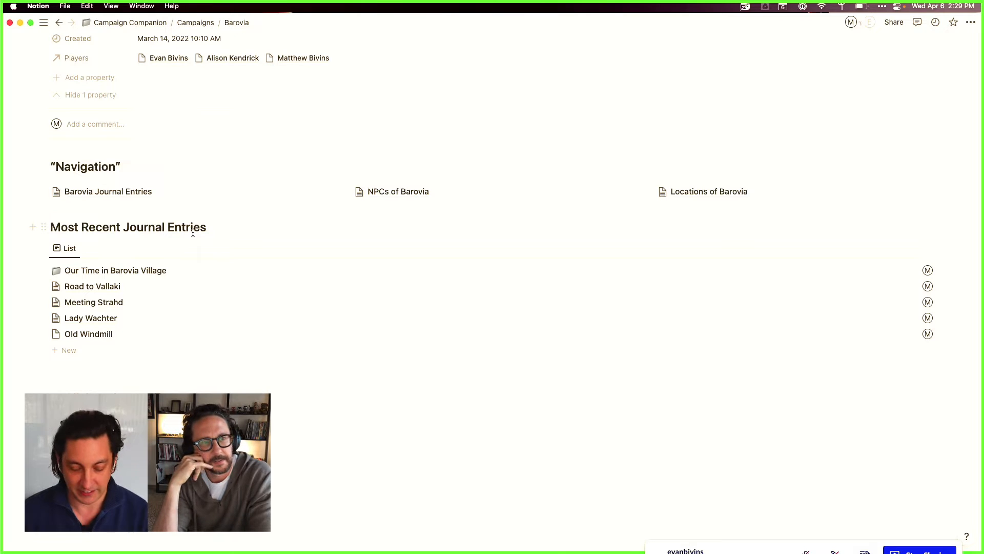
Step: Compare the prototype's Campaign of Doom journal entries with Barovia's recent entries in Notion, then redisplay the prototype's currency tracker
key(super+Tab)
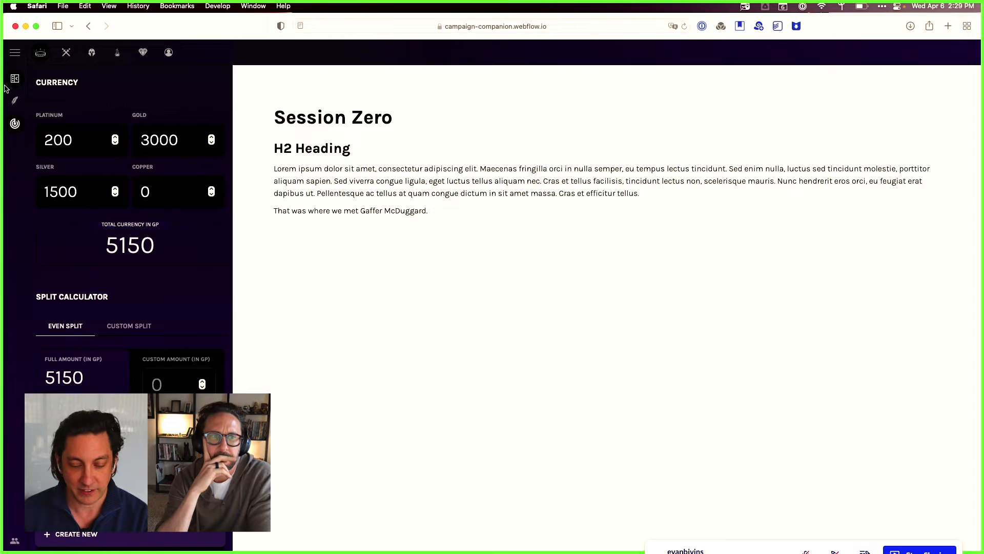
click(15, 101)
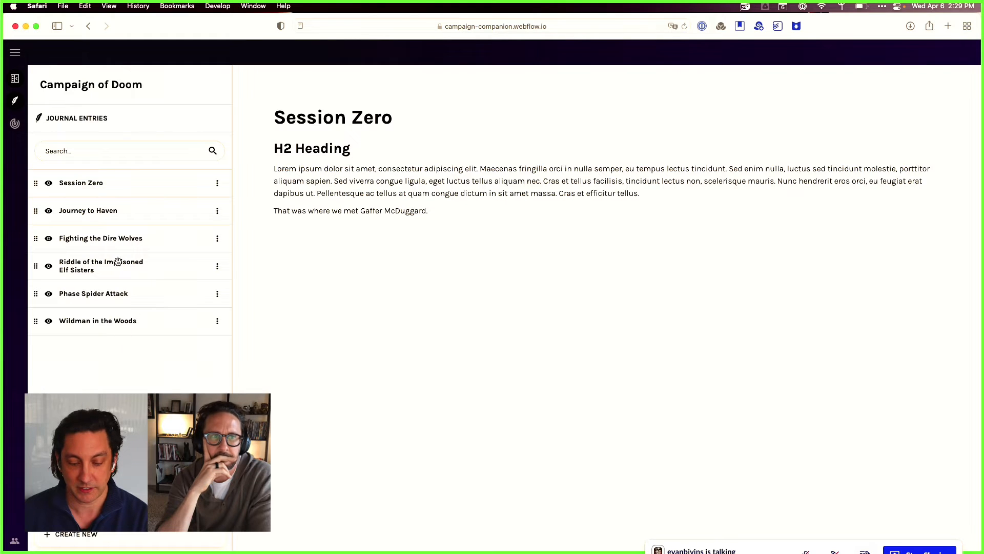
key(super+Tab)
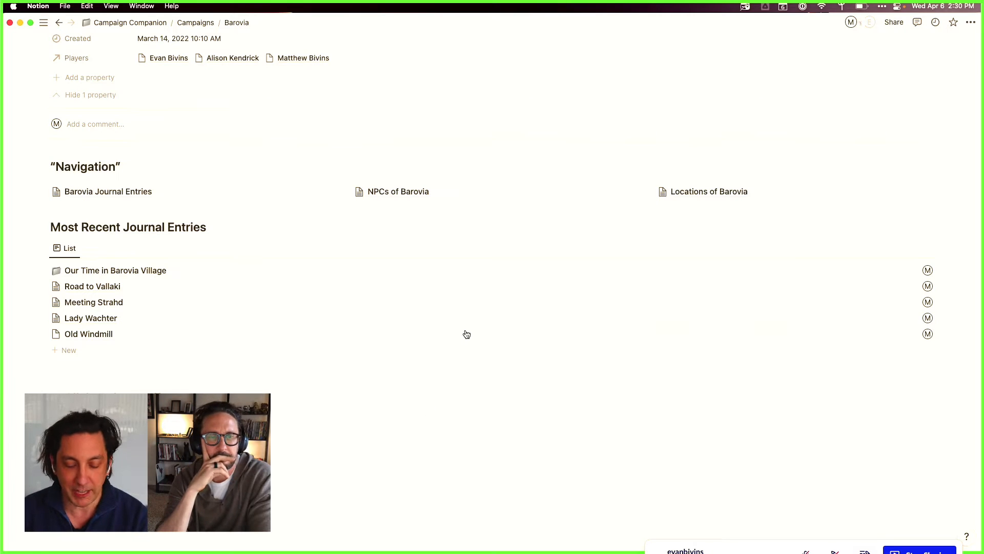
key(super+Tab)
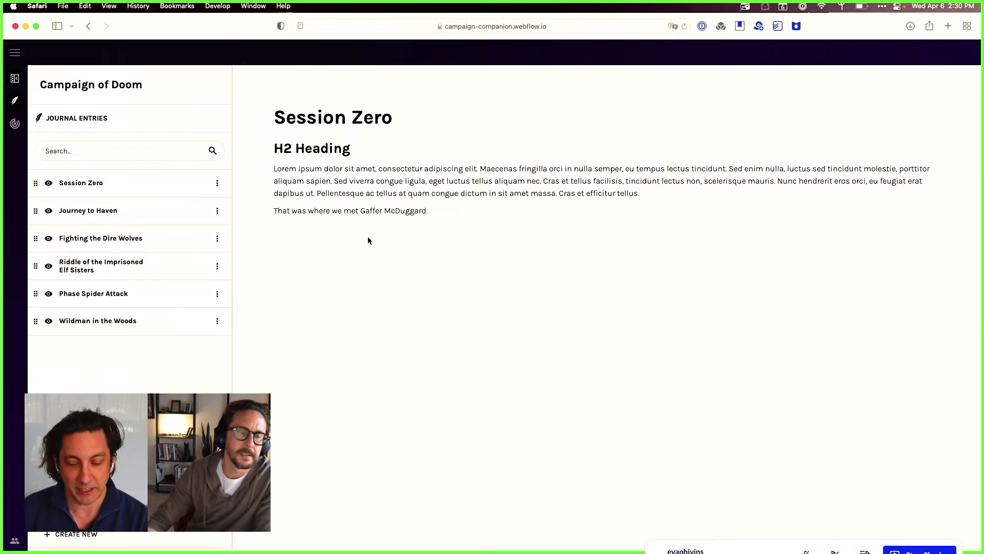
click(15, 124)
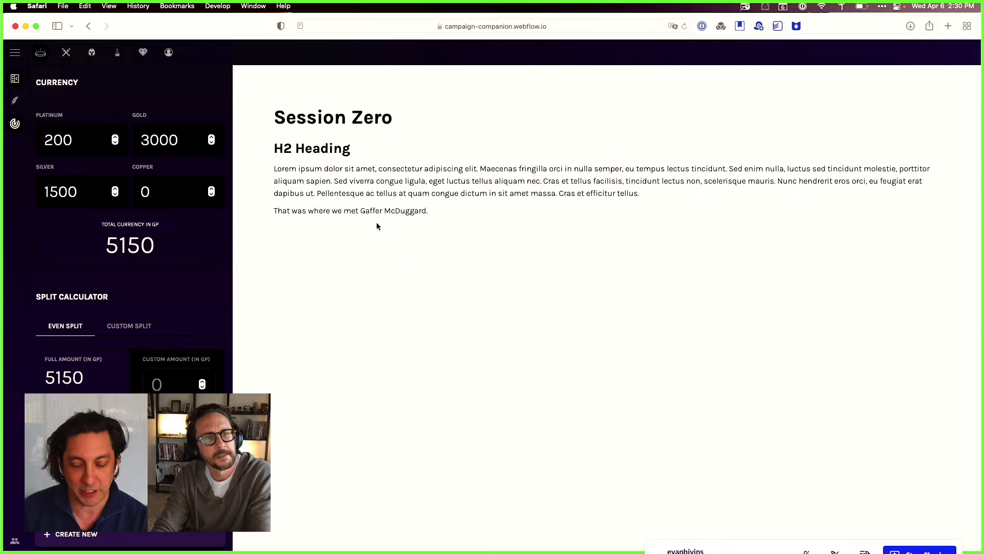
Step: Switch to Notion and add a toggle Heading 2 named "Tracker" beneath the recent journal entries on the Barovia page
key(super+Tab)
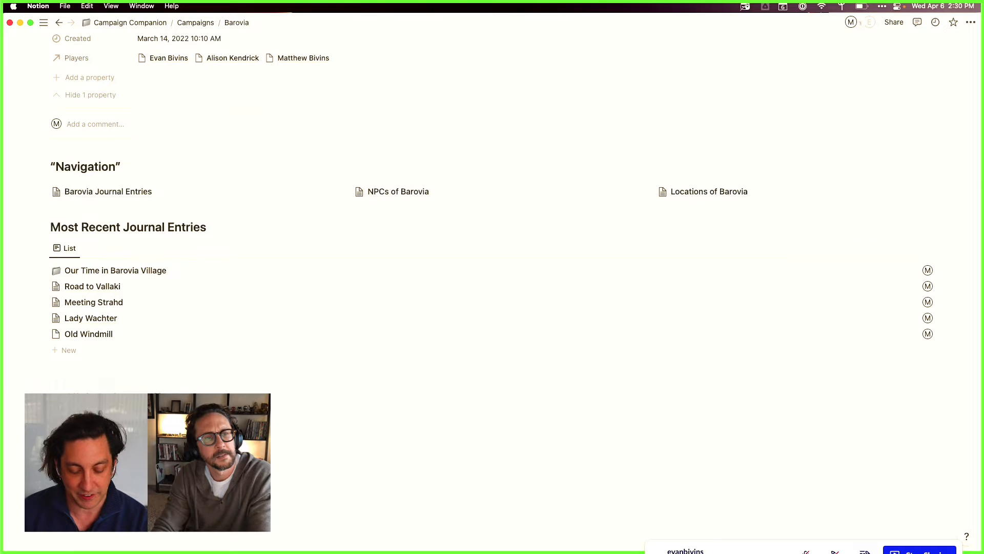
scroll(56, 379, down, 1)
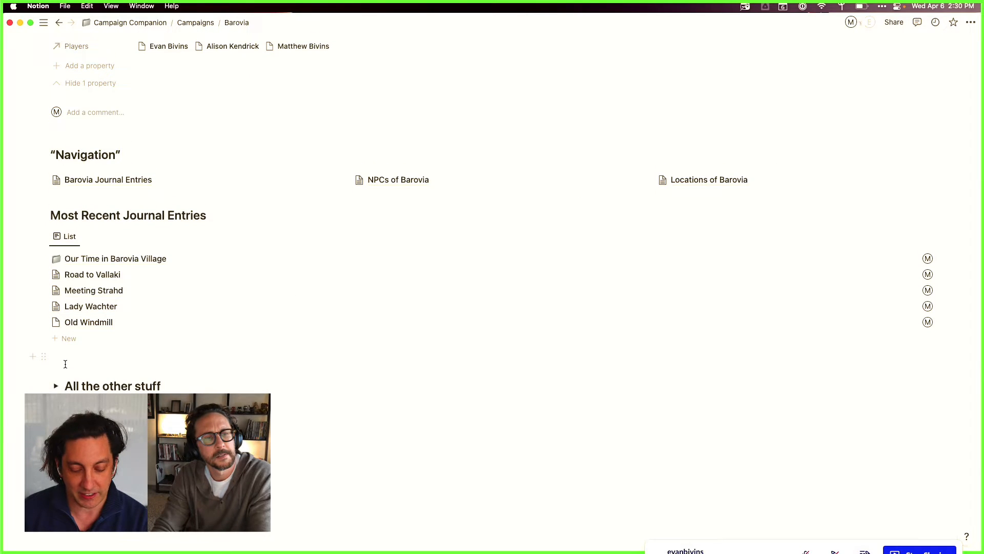
click(65, 364)
key(super+Tab)
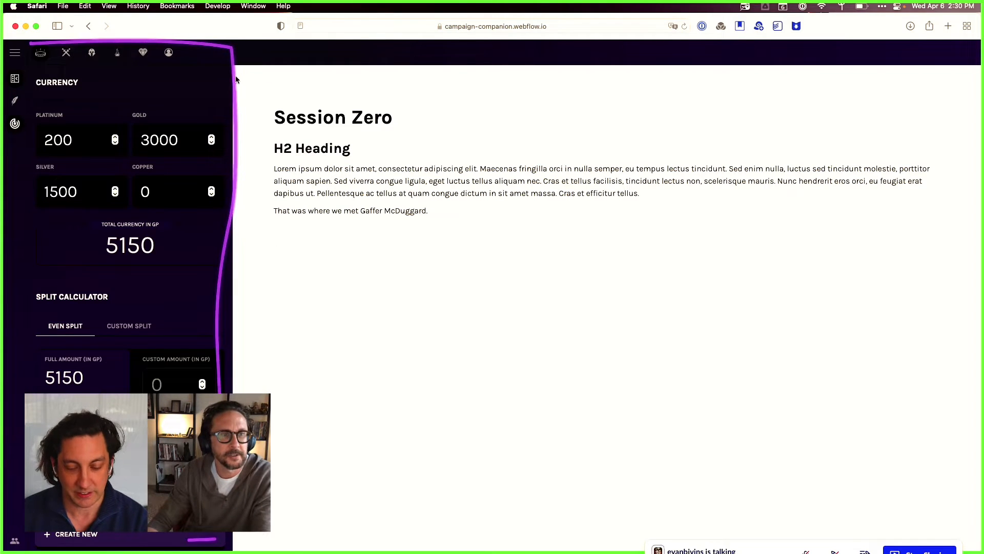
key(super+Tab)
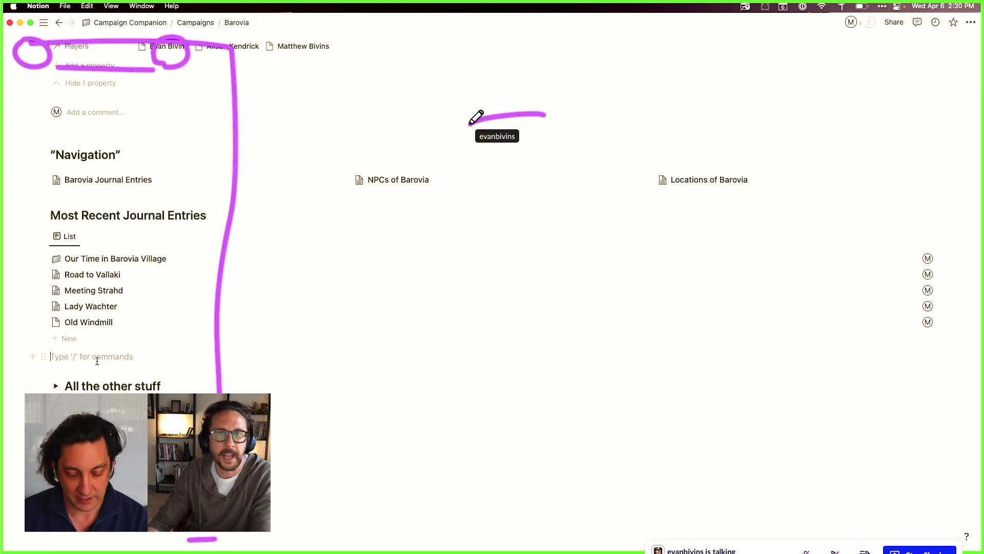
text(/)
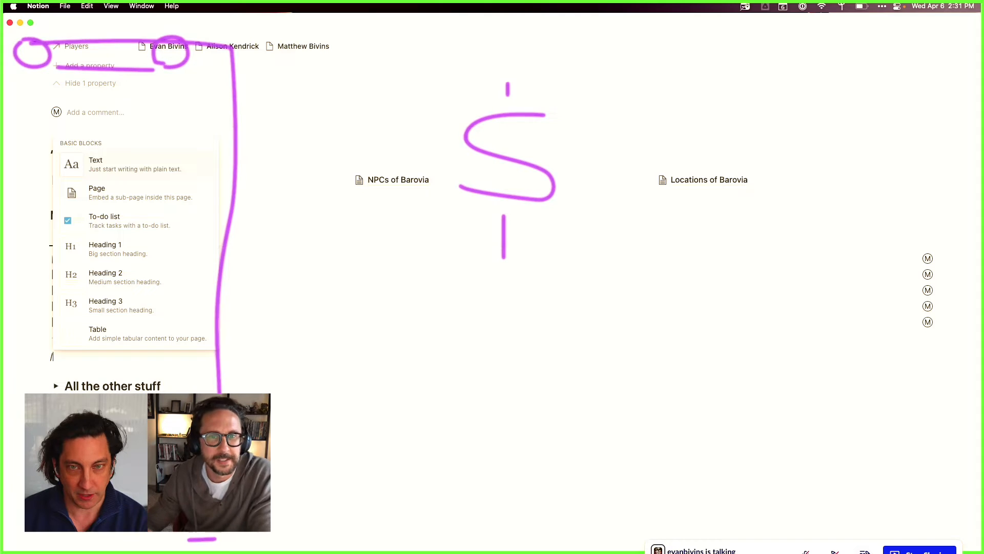
text(Head)
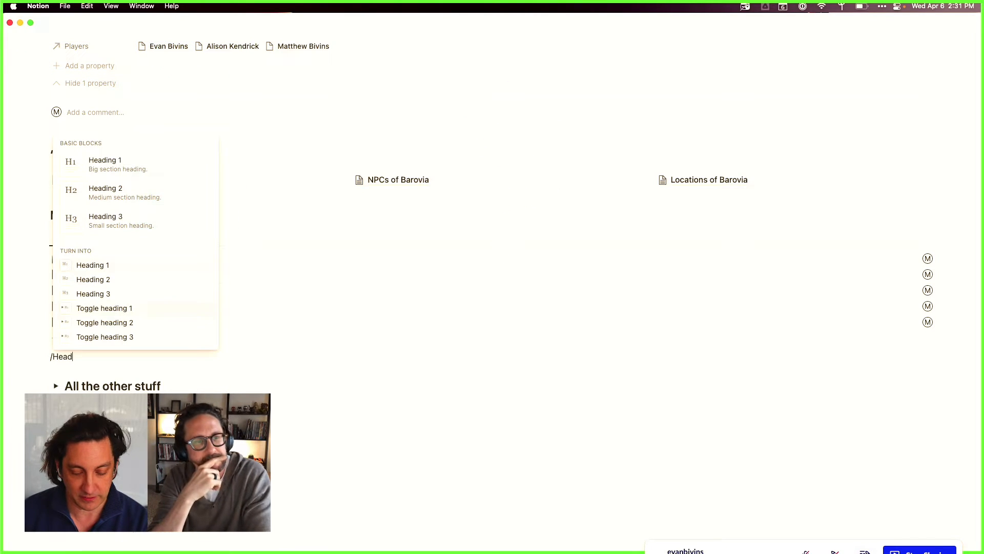
key(Return)
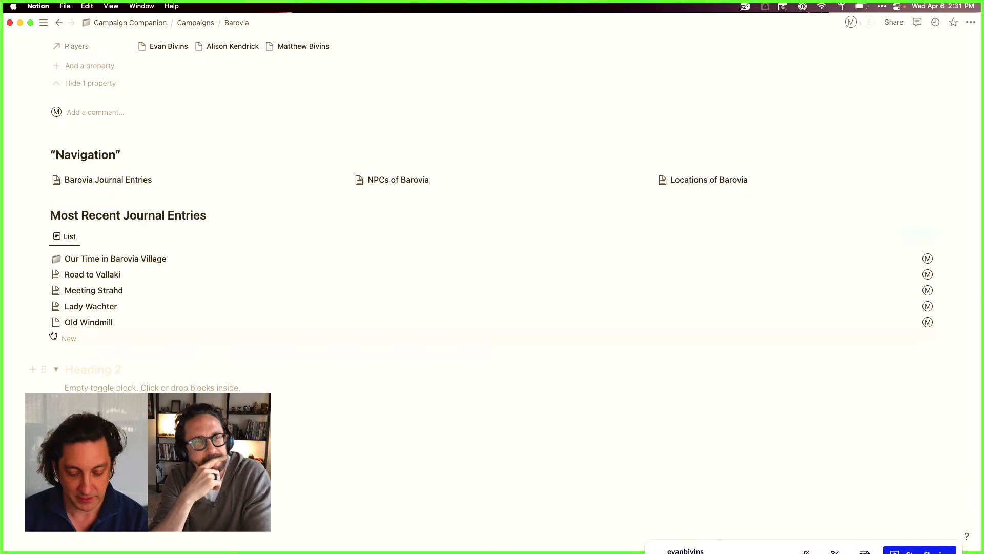
text(Tracker)
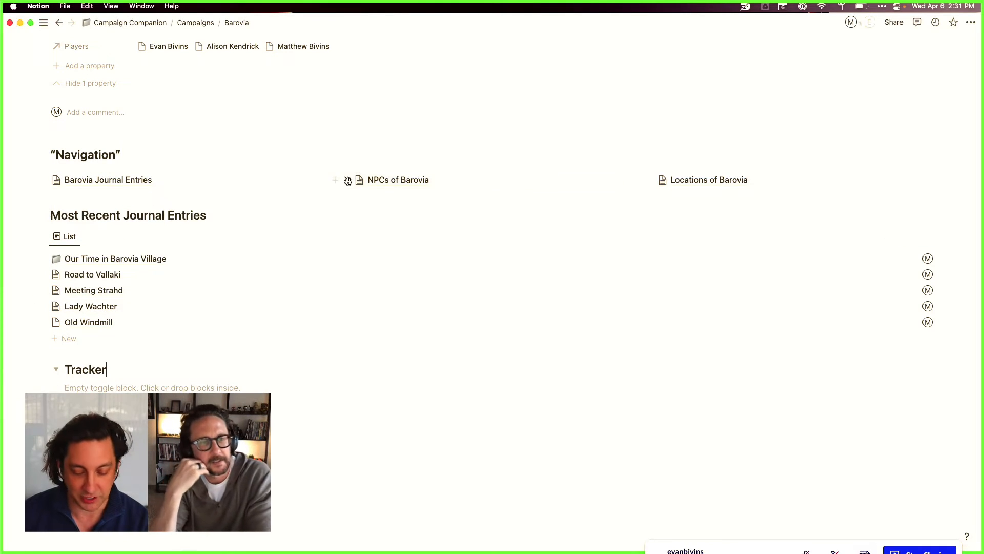
Step: Move the NPCs of Barovia and Locations of Barovia pages into the Tracker toggle, and leave the toggle collapsed
drag(349, 181, 116, 386)
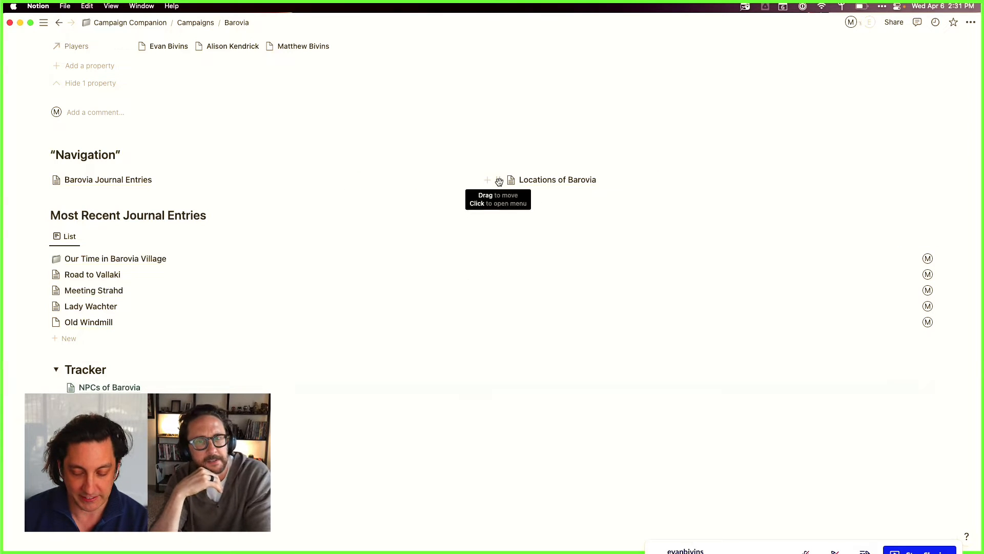
drag(499, 179, 180, 394)
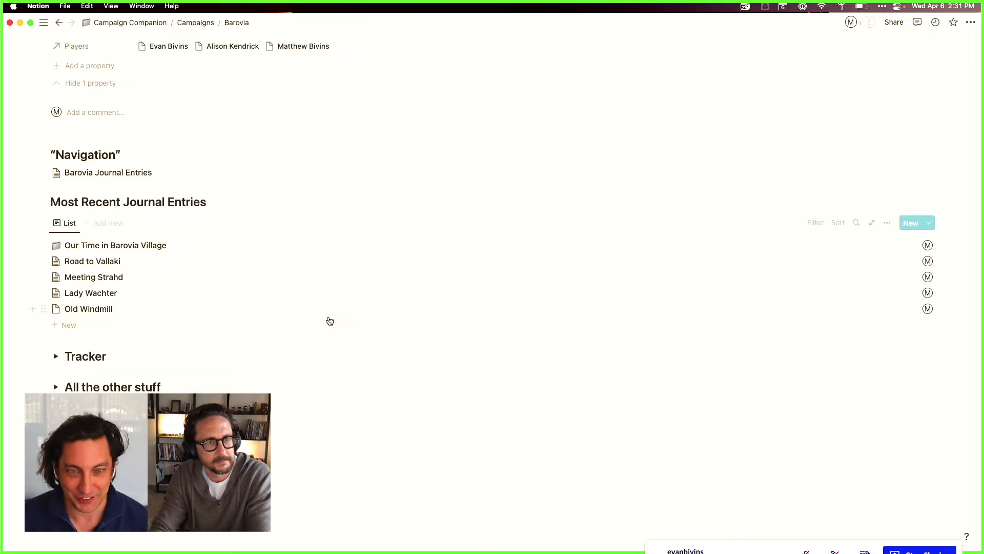
scroll(246, 385, down, 1)
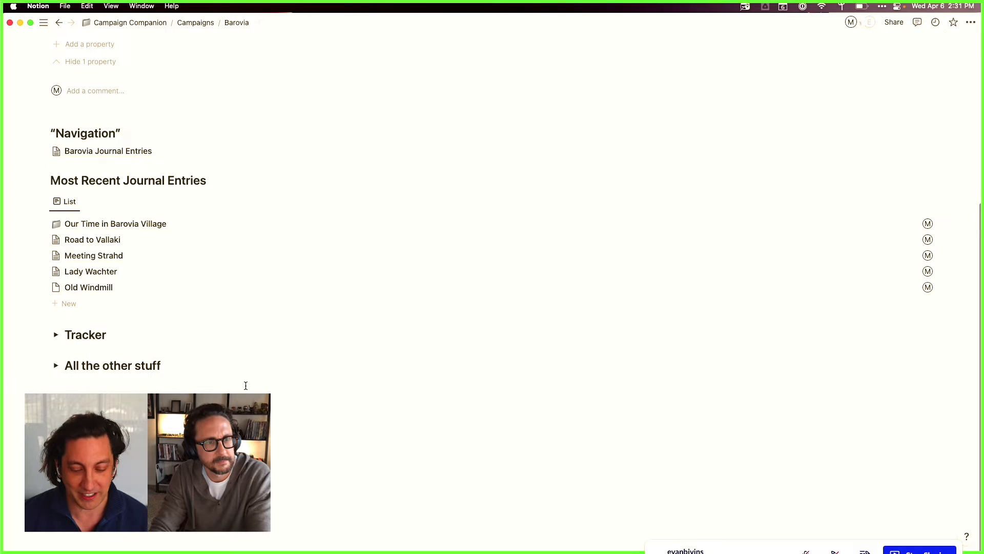
scroll(245, 385, up, 2)
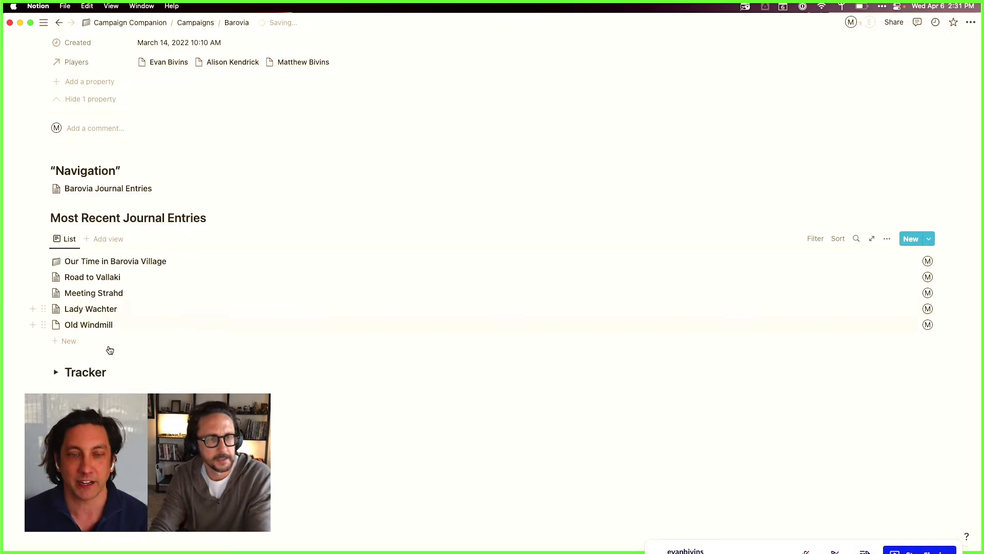
click(54, 374)
scroll(54, 371, down, 1)
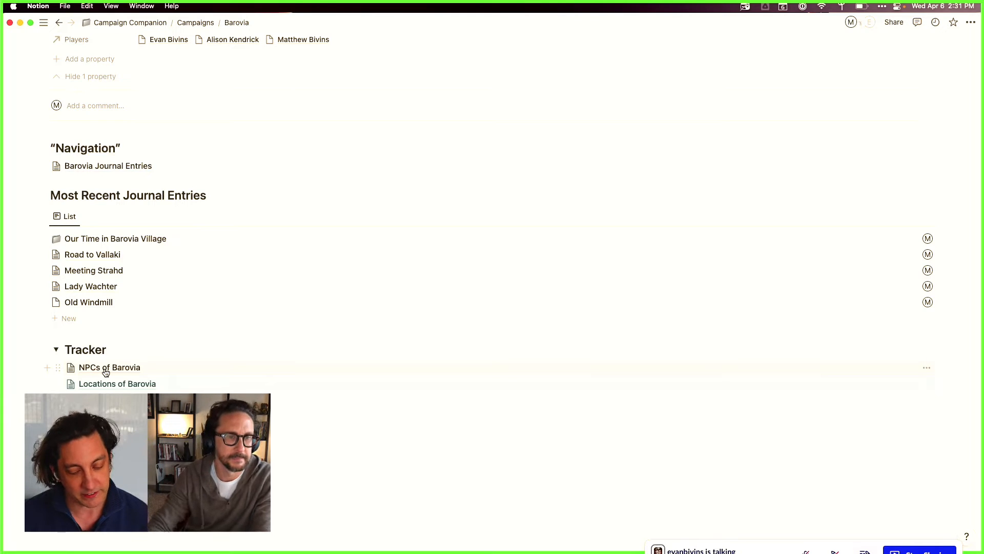
click(55, 349)
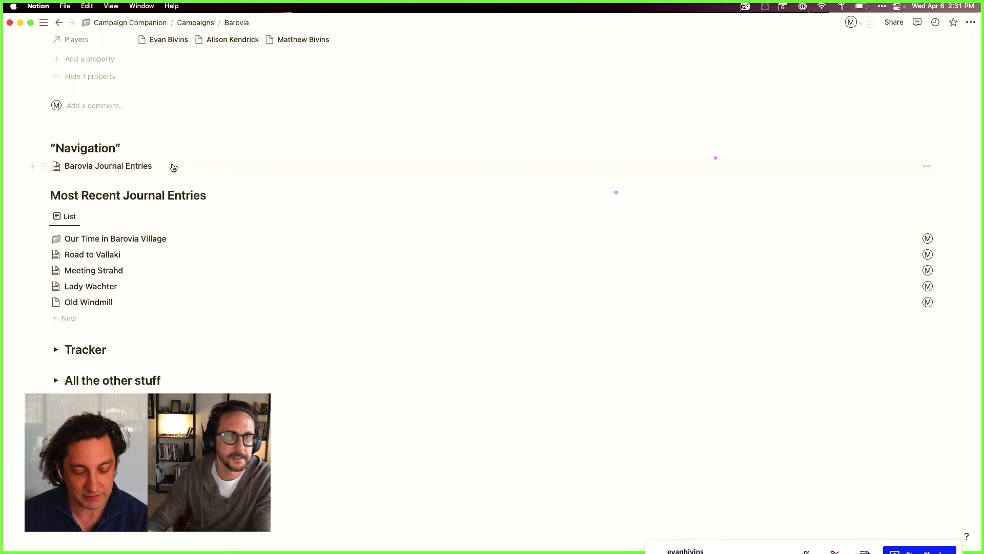
Step: Switch to the Safari prototype and compare Campaign of Doom's journal entries list with its currency tracker
key(super+Tab)
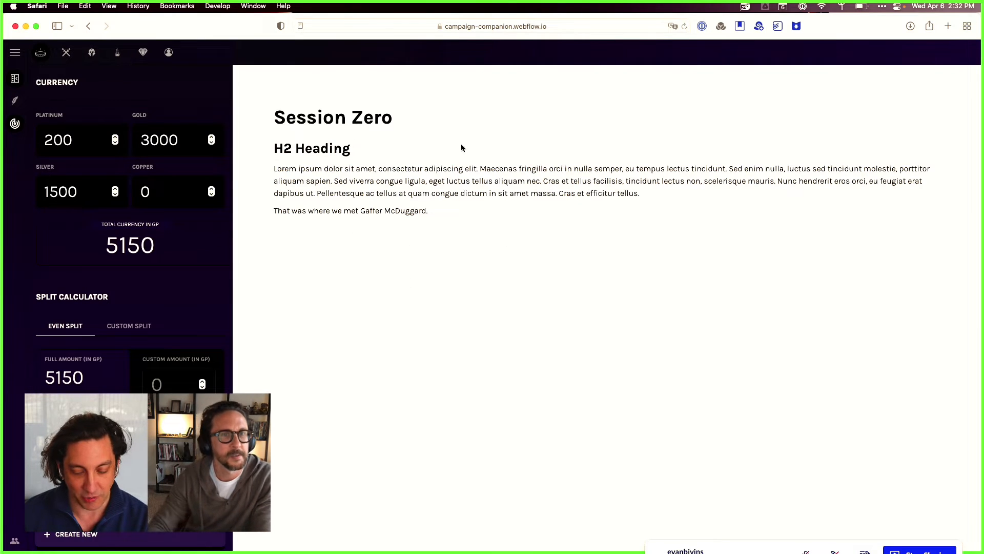
click(14, 102)
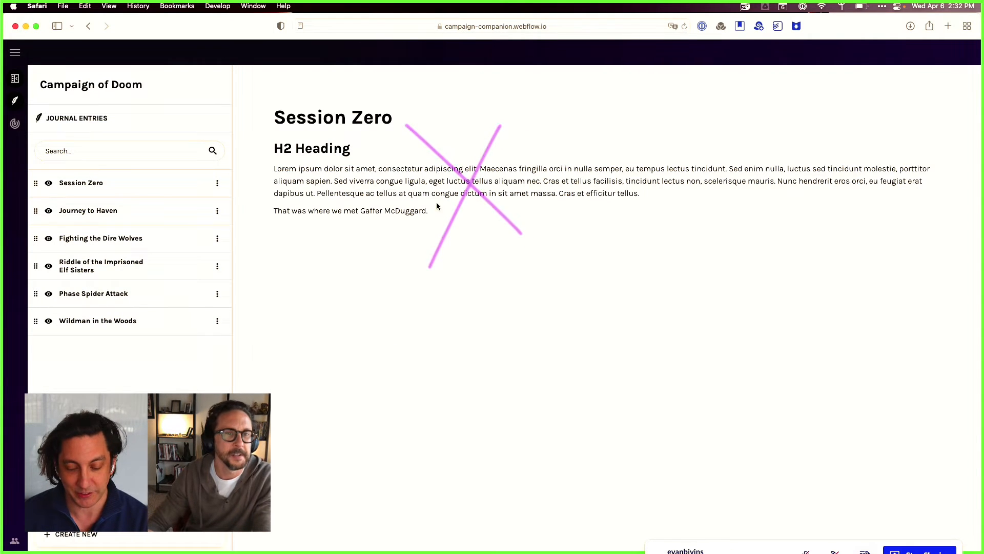
click(15, 123)
click(15, 101)
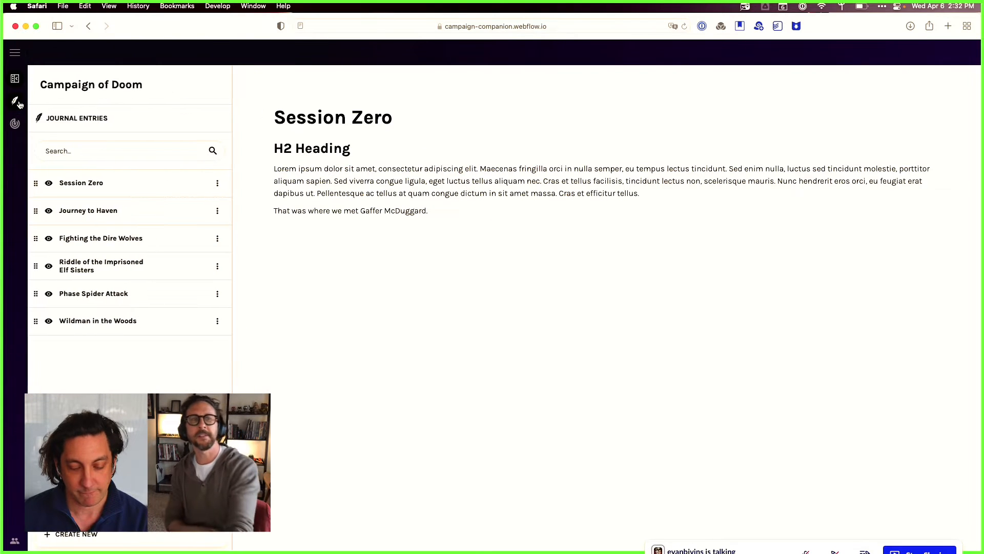
click(14, 123)
click(15, 105)
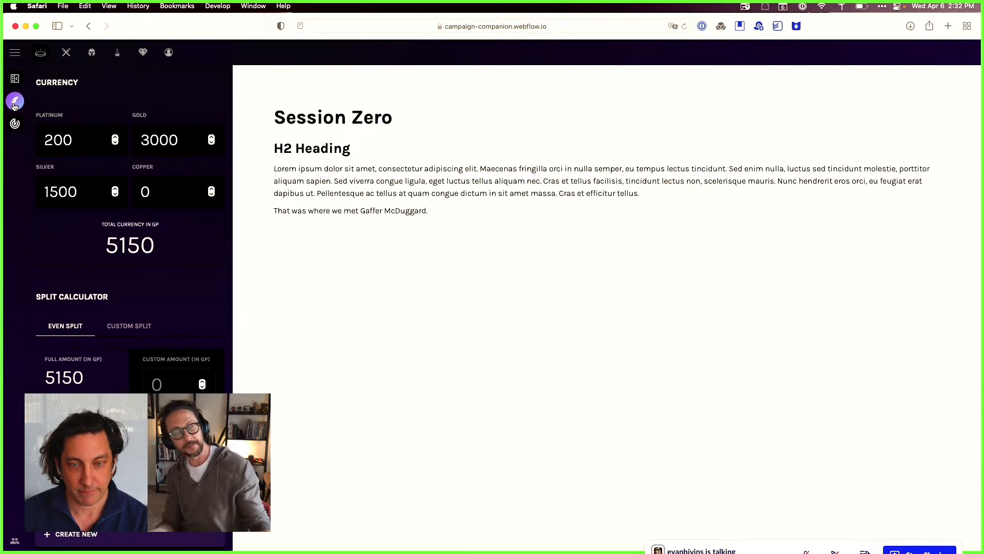
Step: Switch back to Notion and review the Barovia page's properties, navigation and recent journal entries
key(super+Tab)
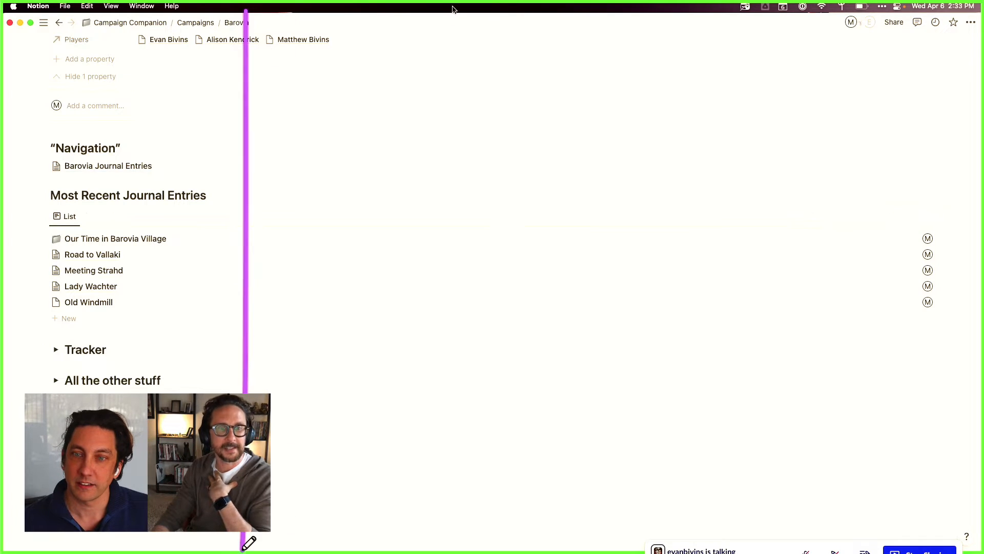
mouse_move(452, 14)
mouse_down()
mouse_move(403, 4)
mouse_move(437, 7)
mouse_up()
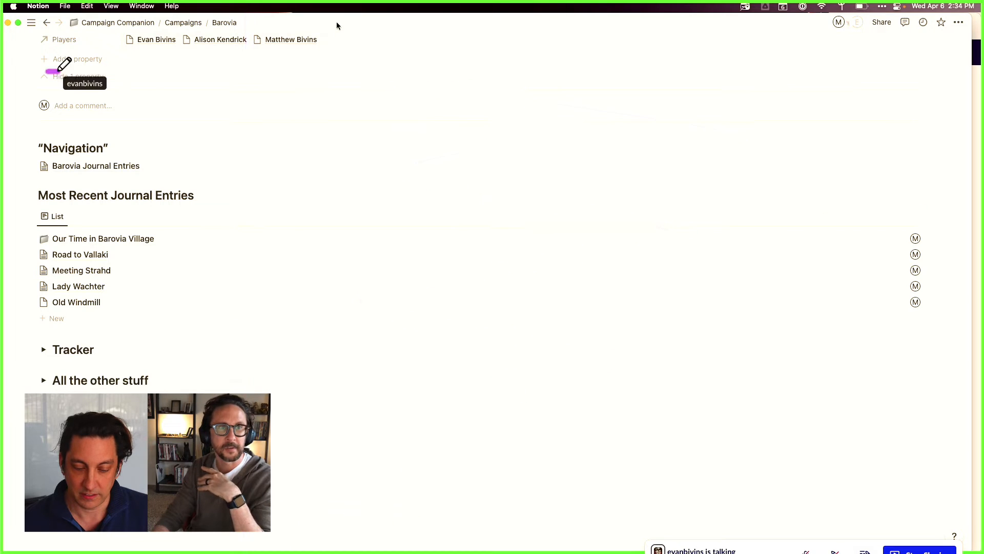
drag(337, 23, 352, 23)
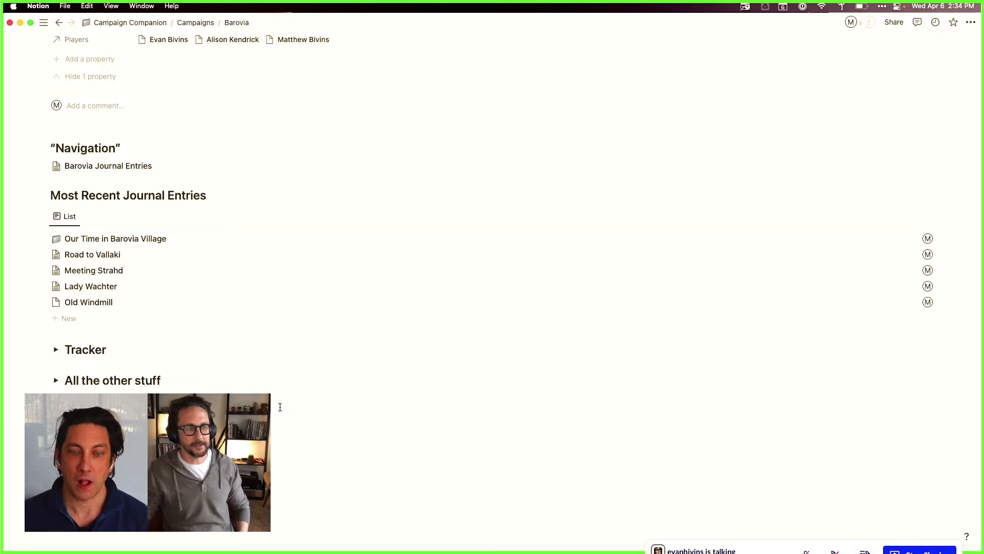
scroll(271, 247, up, 5)
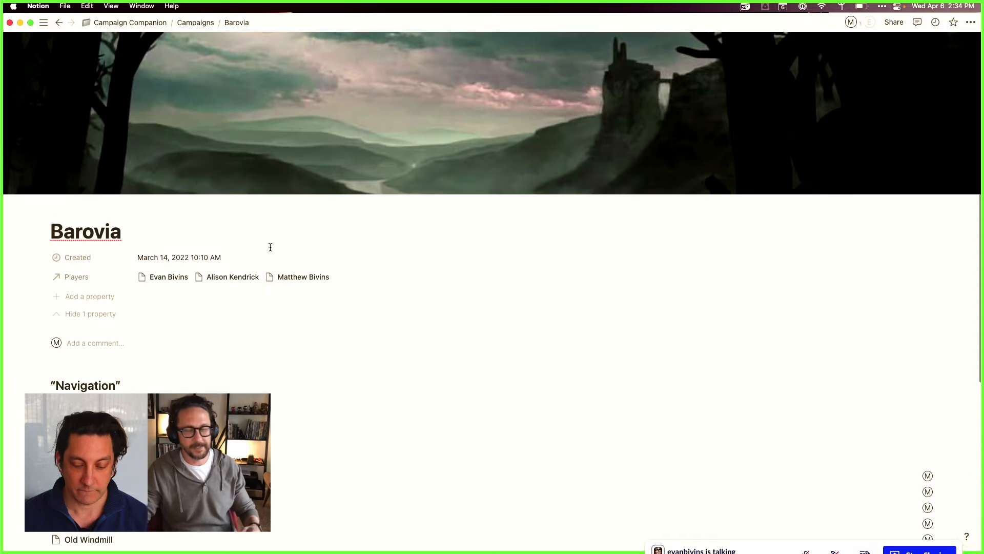
scroll(270, 247, down, 2)
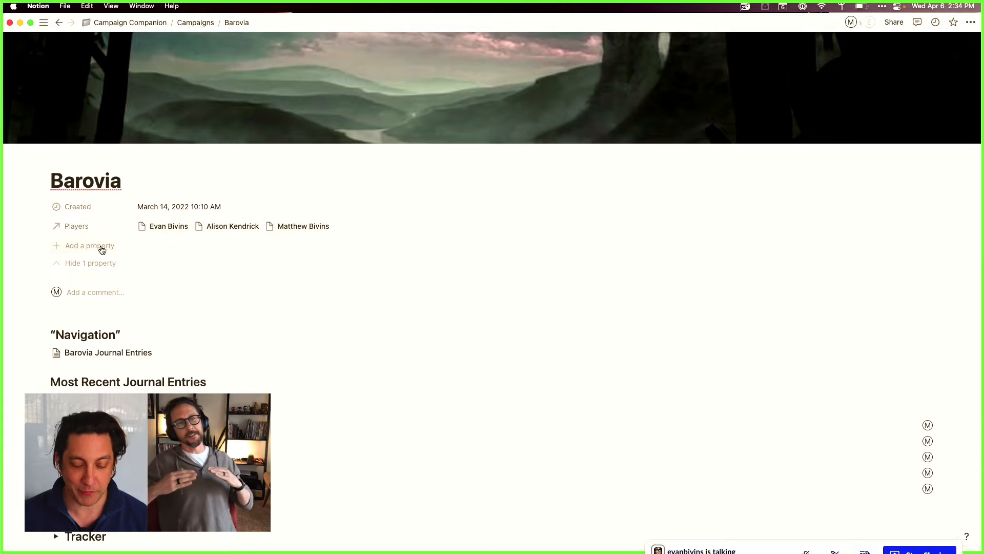
scroll(85, 247, down, 5)
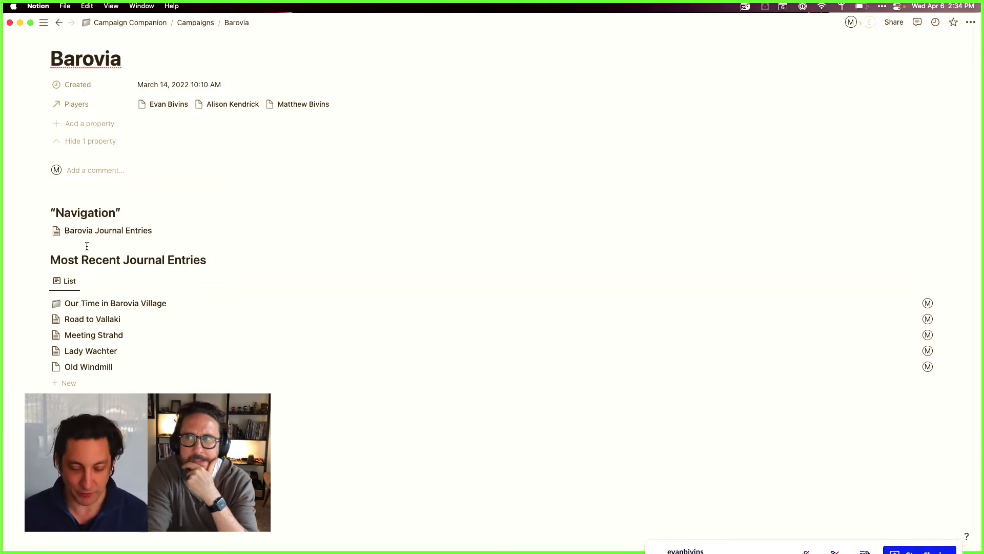
Step: View the prototype's journal entries in Safari, and open Our Time in Barovia Village as a full page in Notion
key(super+Tab)
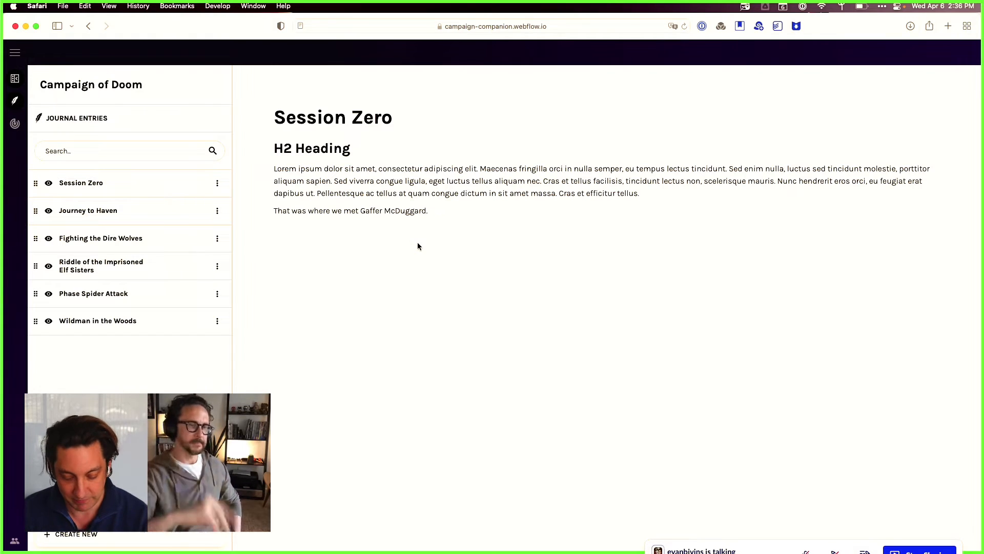
key(super+Tab)
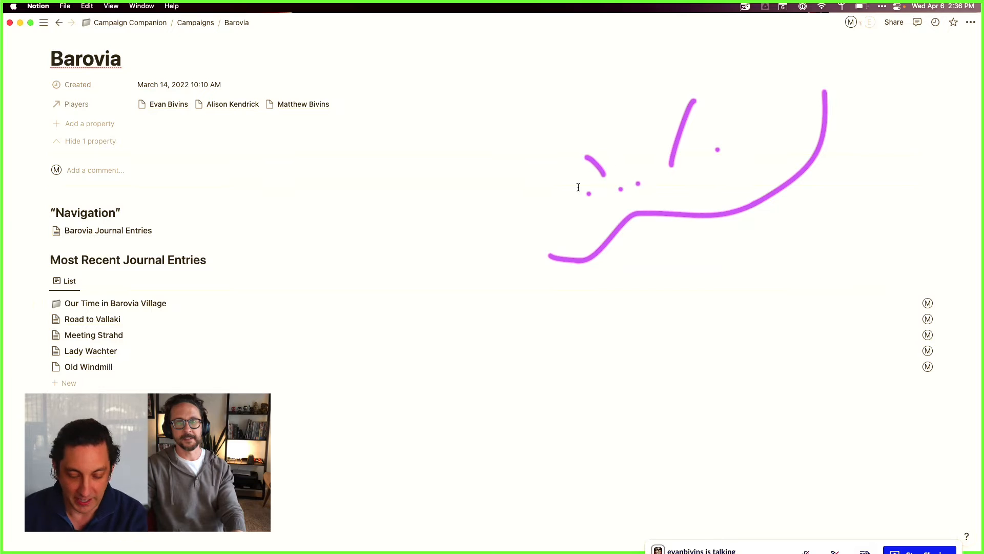
click(160, 303)
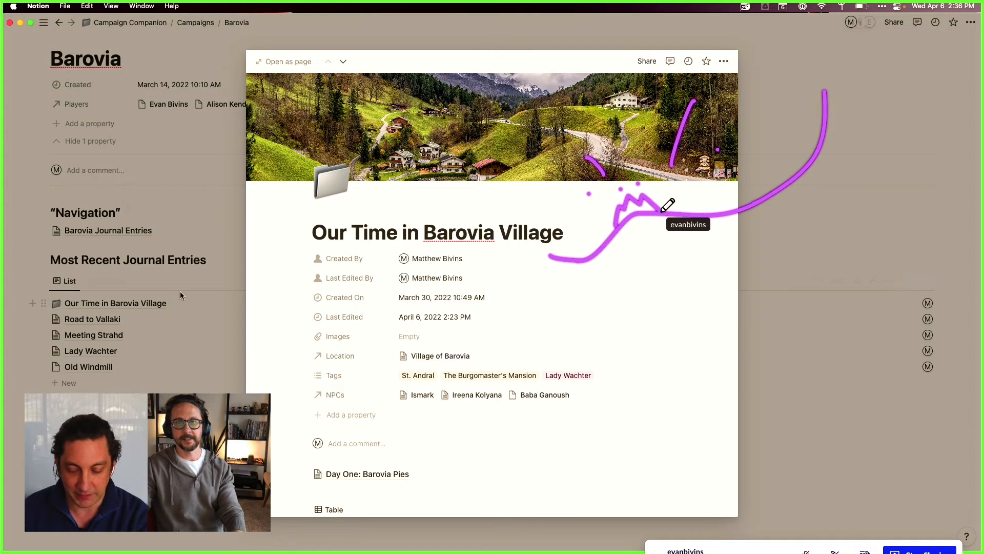
click(295, 65)
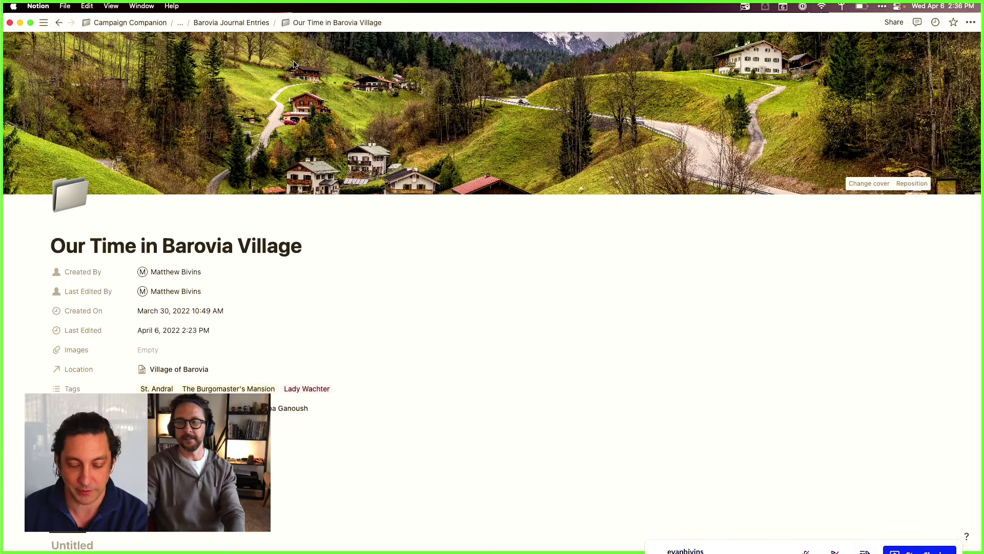
Step: Name the untitled table below Day One: Barovia Pies "Sub-Pages"
scroll(365, 349, down, 5)
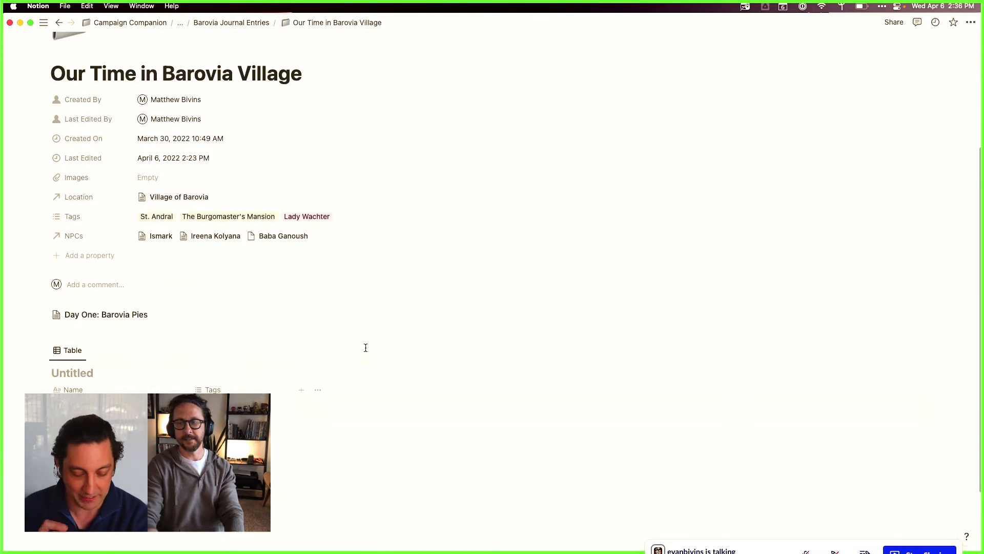
scroll(365, 346, down, 3)
click(66, 304)
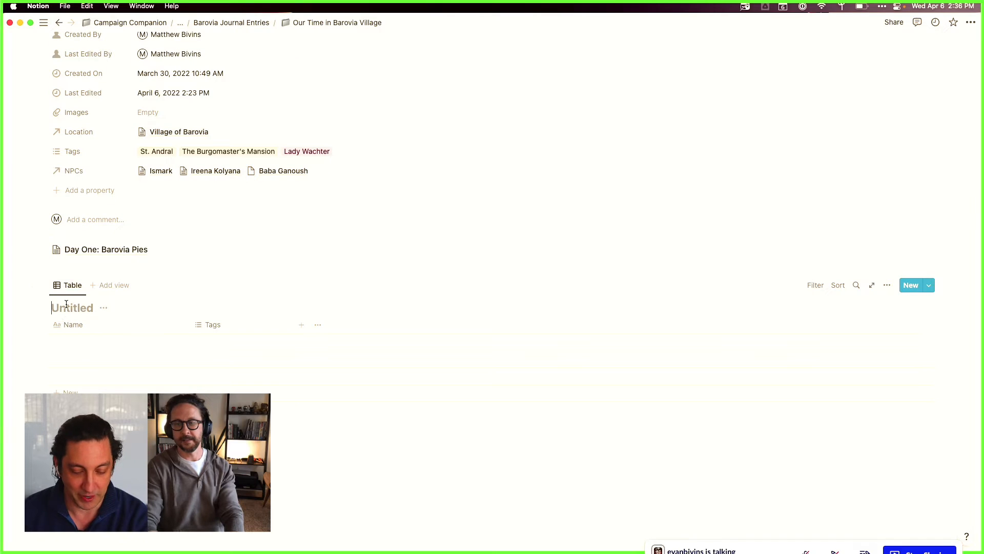
text(Sub)
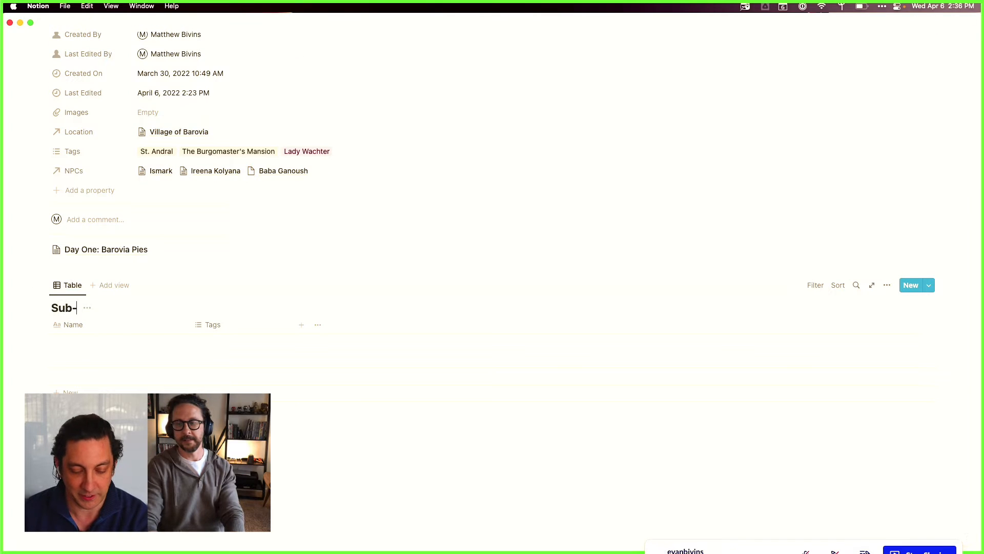
text(-Pages)
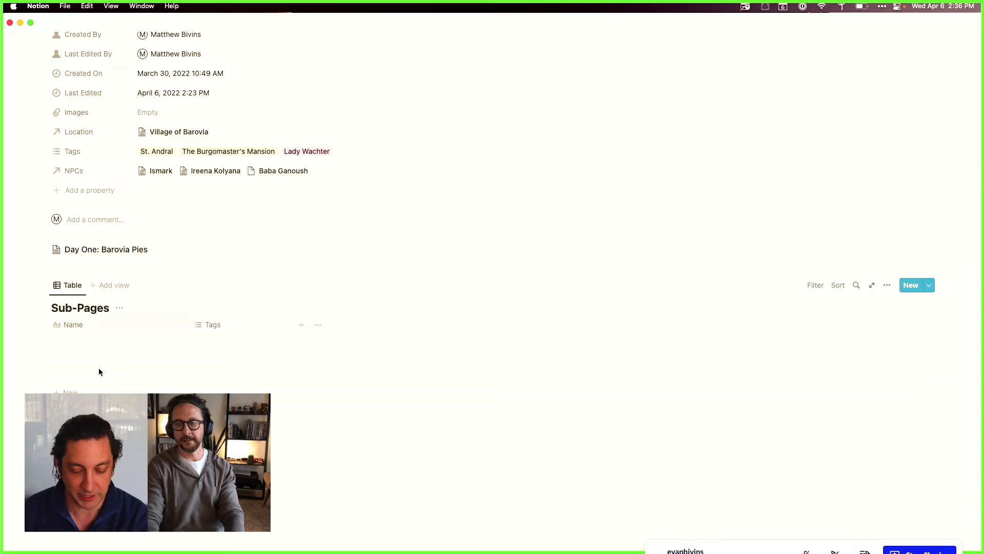
Step: Delete the Tags property from the Sub-Pages table
scroll(226, 331, down, 2)
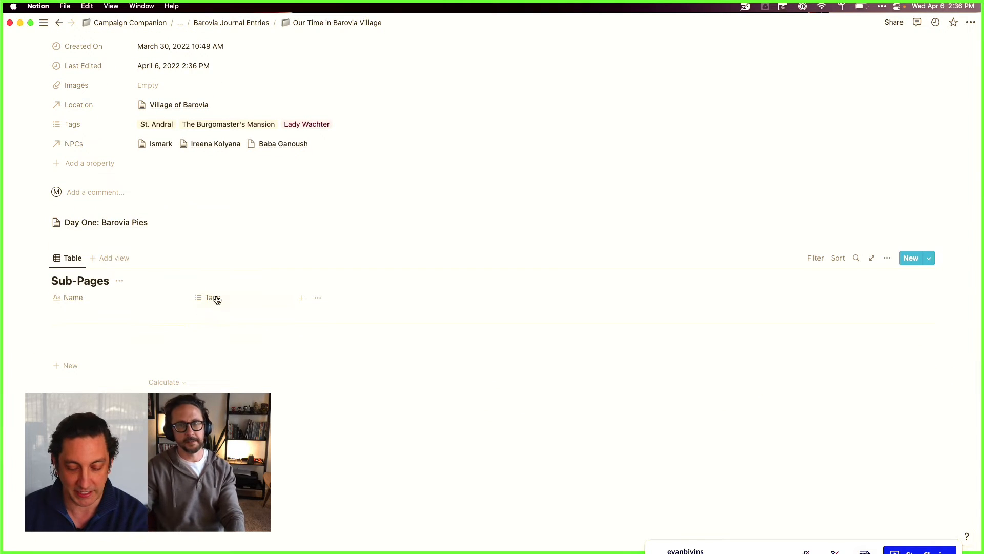
click(218, 298)
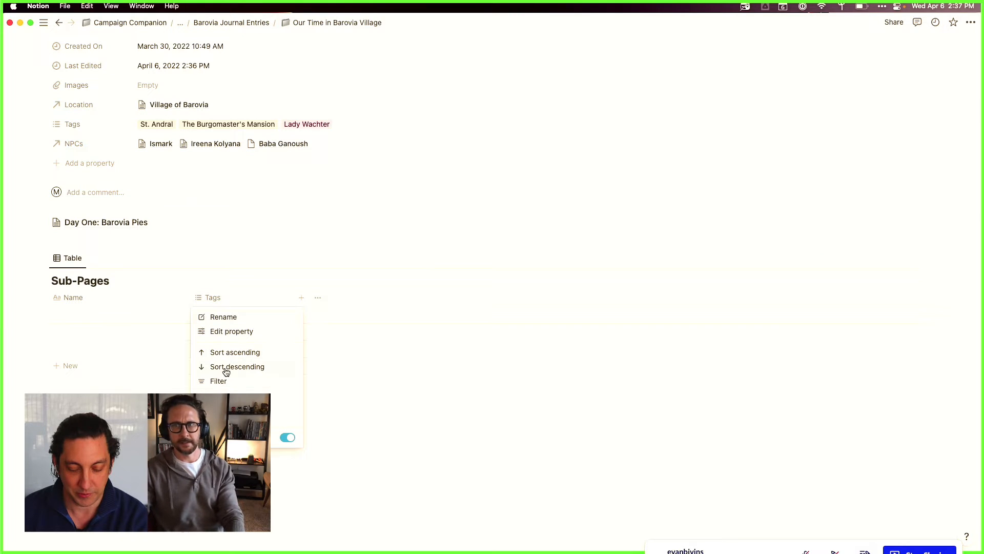
click(231, 424)
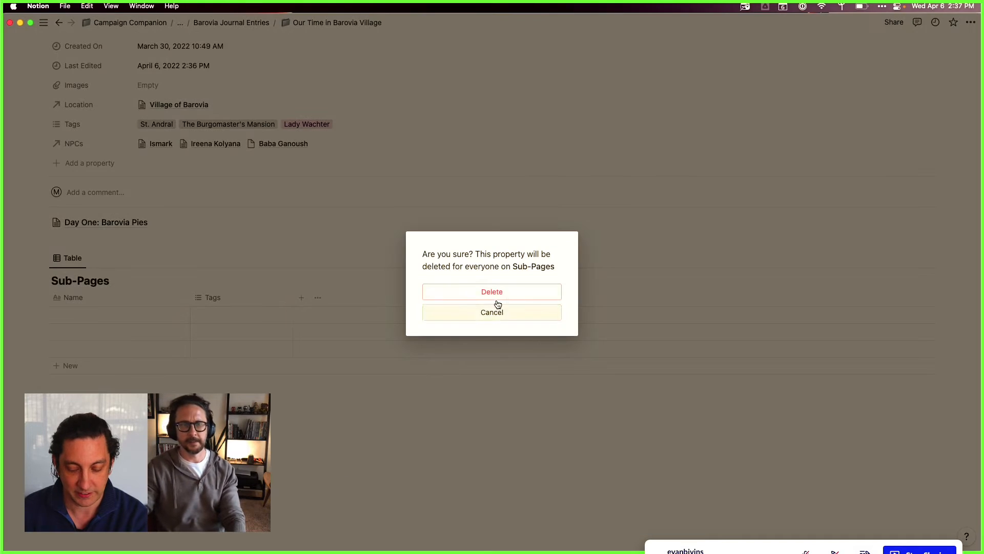
click(454, 291)
scroll(144, 284, up, 5)
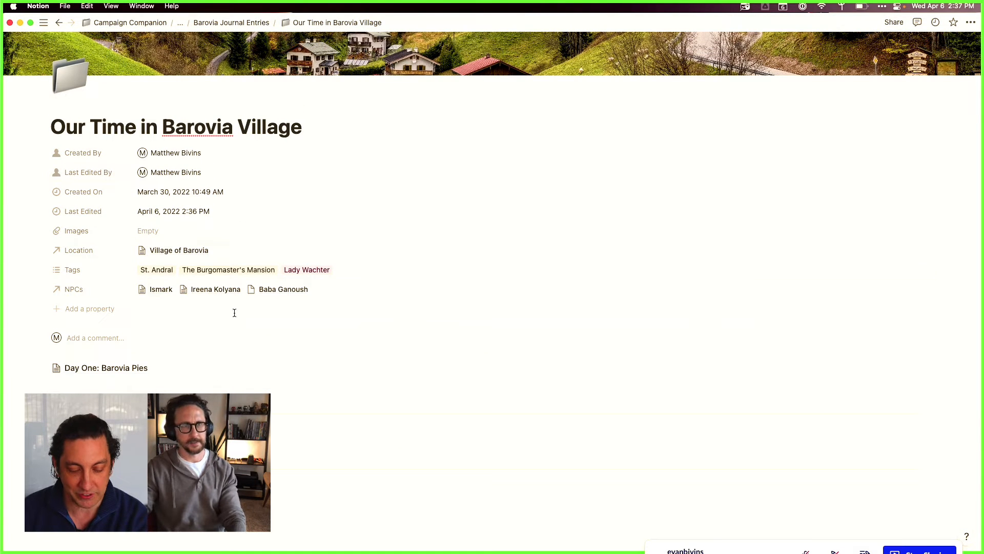
scroll(205, 308, down, 2)
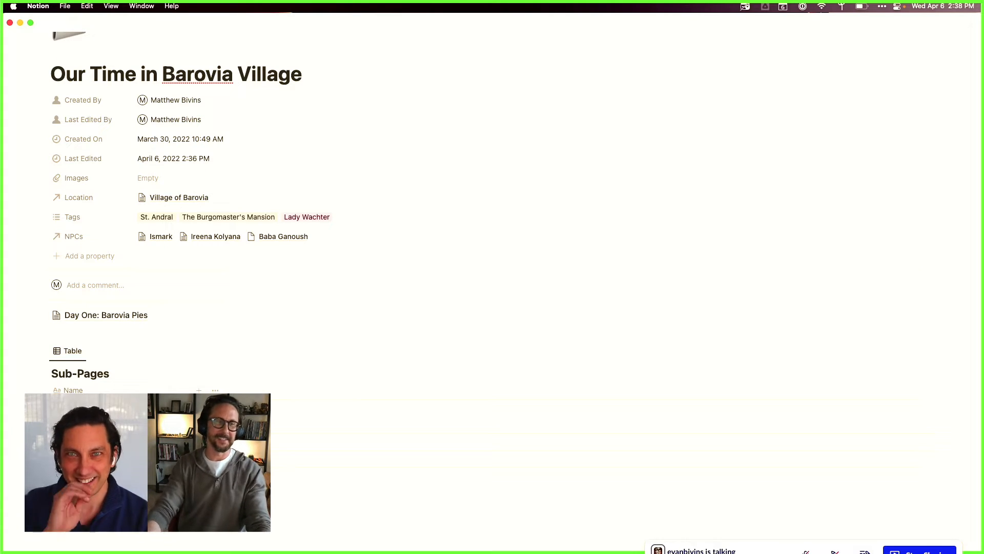
mouse_move(396, 230)
mouse_down()
mouse_move(487, 130)
mouse_move(537, 251)
mouse_move(508, 279)
mouse_move(533, 376)
mouse_move(568, 345)
mouse_up()
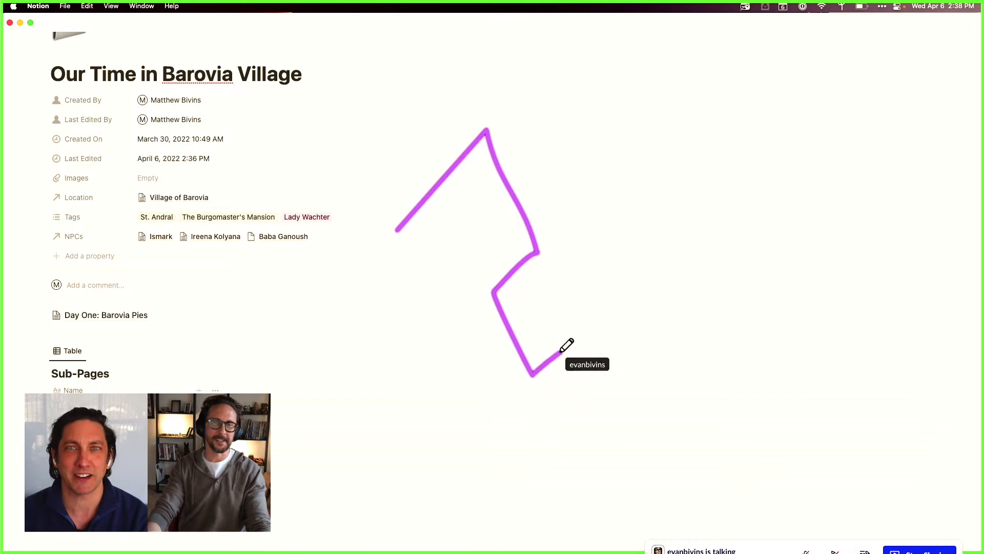
mouse_move(564, 416)
mouse_down()
mouse_move(593, 377)
mouse_move(637, 472)
mouse_move(596, 493)
mouse_up()
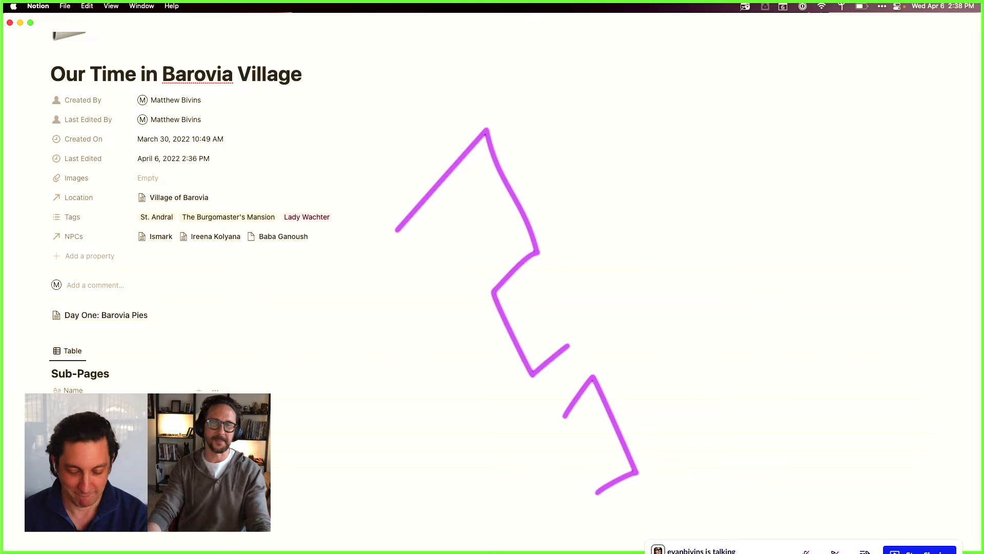
mouse_move(454, 221)
mouse_down()
mouse_move(471, 242)
mouse_move(479, 220)
mouse_move(464, 218)
mouse_up()
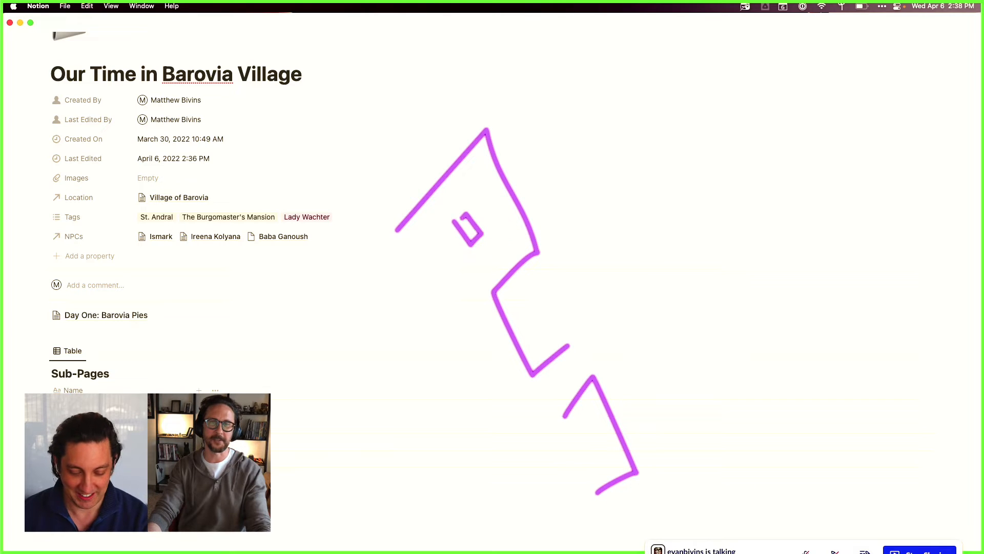
mouse_move(600, 176)
mouse_down()
mouse_move(622, 202)
mouse_move(630, 154)
mouse_move(595, 161)
mouse_up()
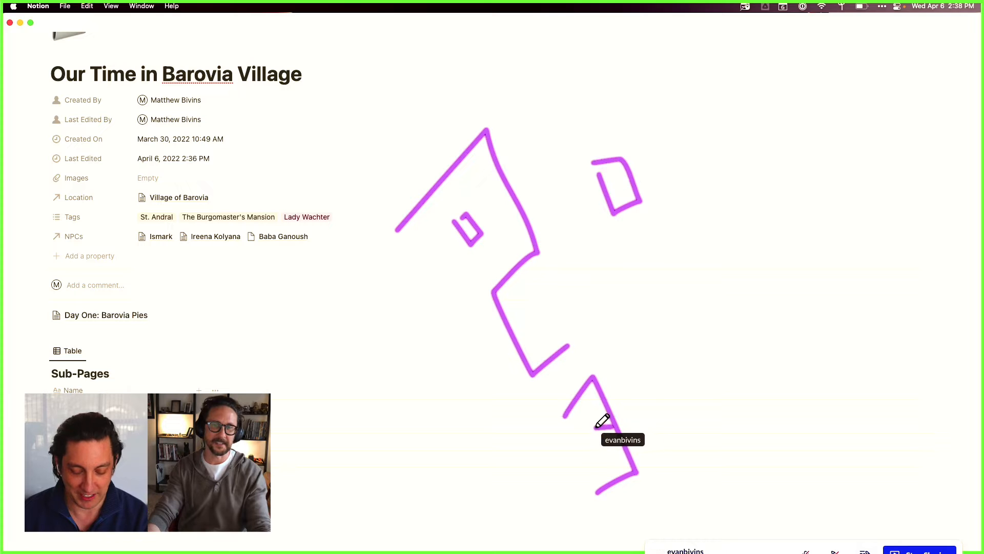
mouse_move(612, 426)
mouse_down()
mouse_move(545, 478)
mouse_move(529, 512)
mouse_move(623, 447)
mouse_up()
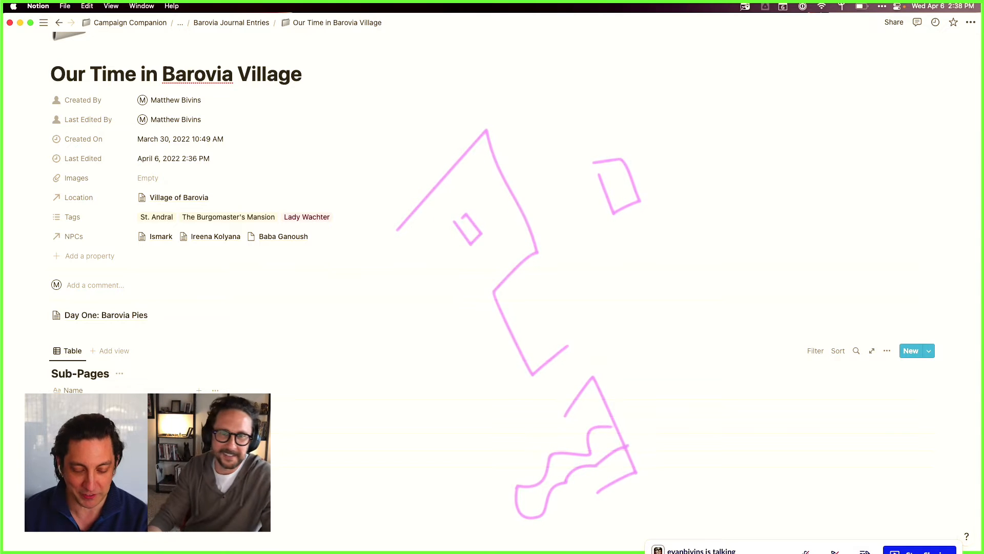
Step: Open the Meeting Ismark sub-page as a full page and add a property of type Created time
click(205, 408)
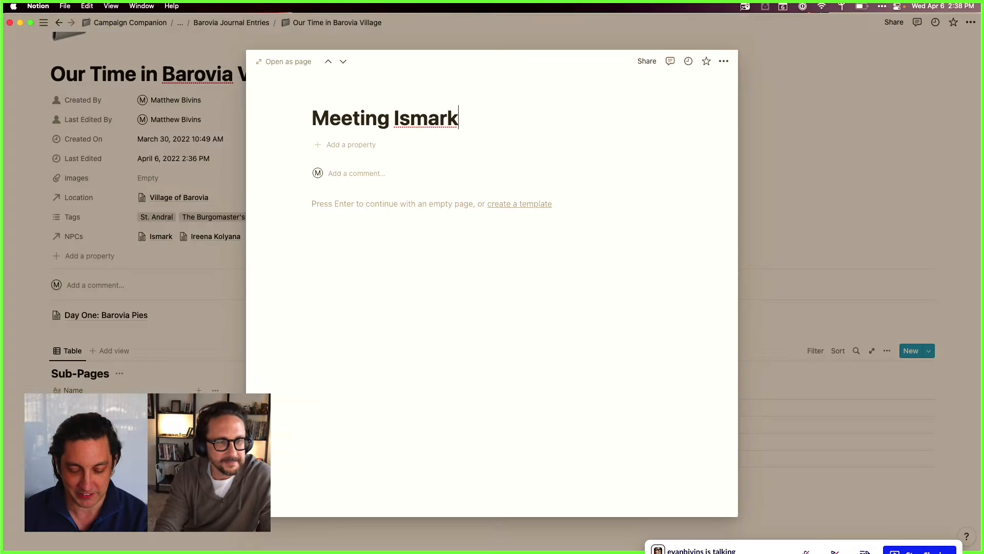
click(297, 61)
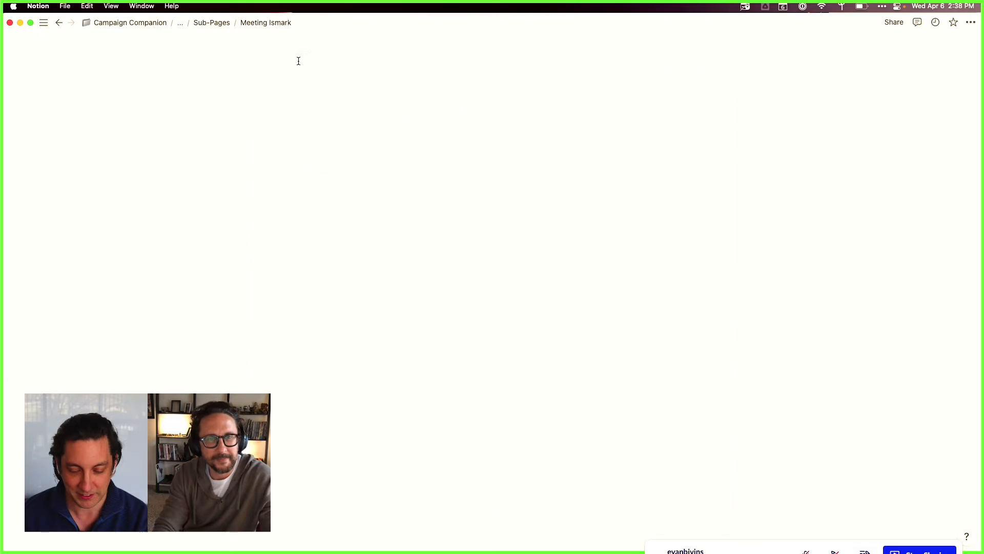
click(356, 130)
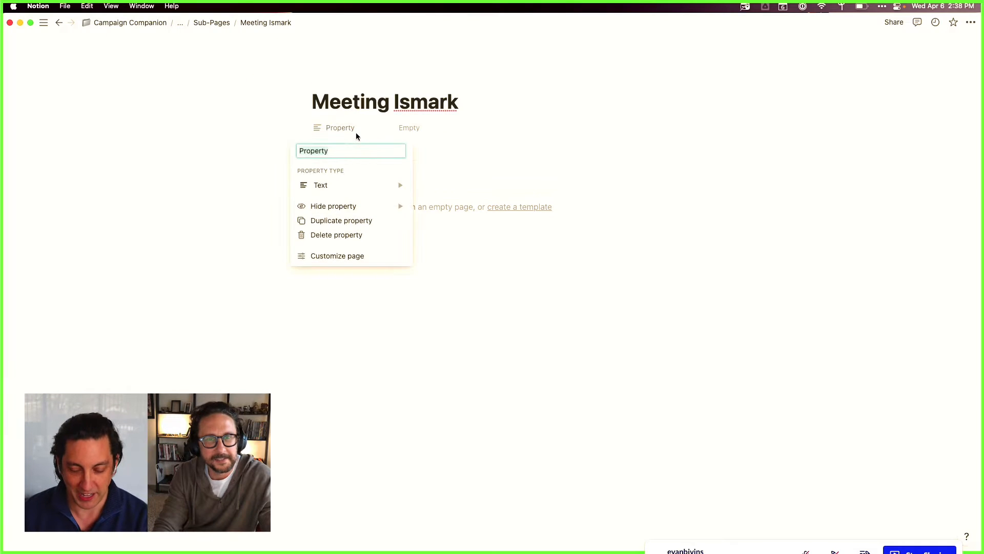
mouse_move(354, 191)
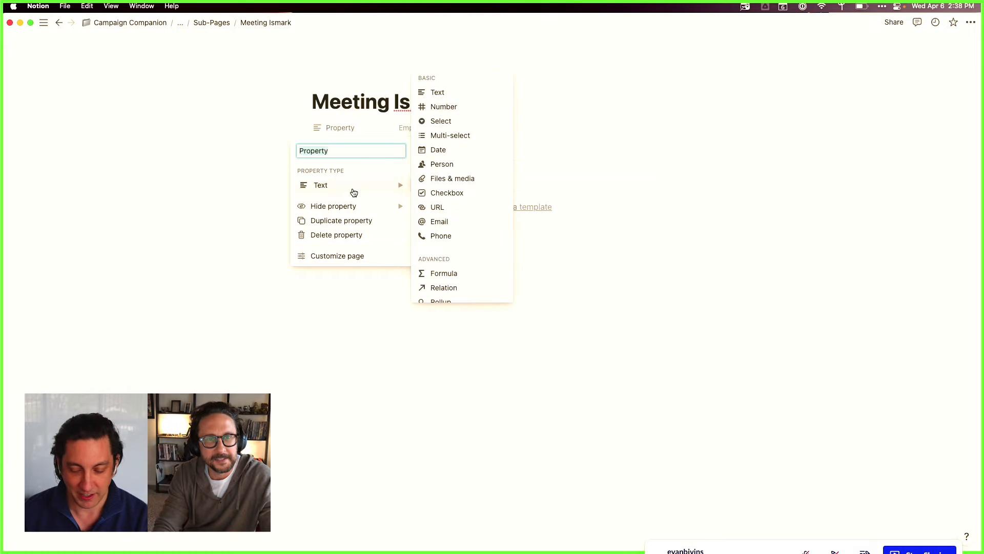
scroll(457, 238, down, 3)
click(457, 247)
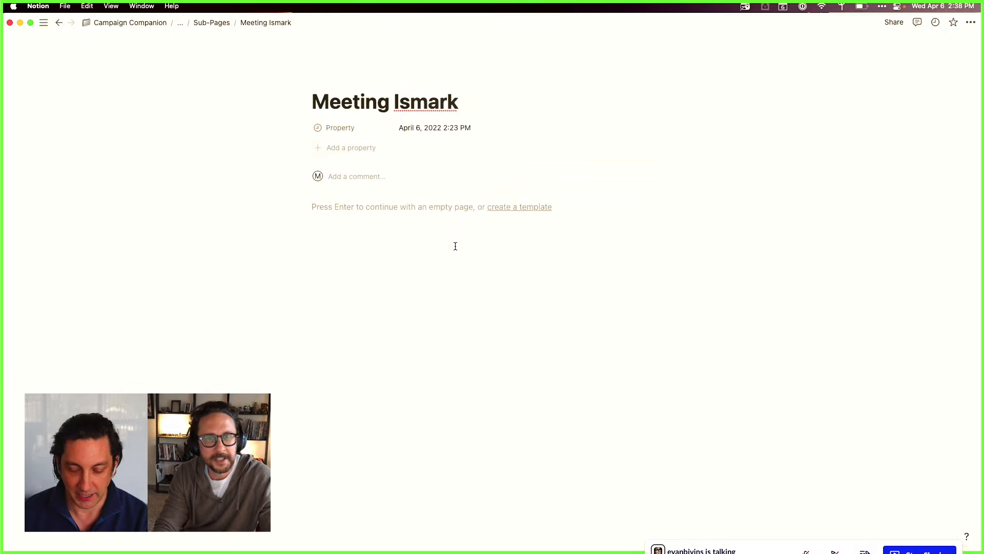
Step: Add a second property to Meeting Ismark of type Last edited time and name it "Last Edited"
click(353, 149)
mouse_move(355, 207)
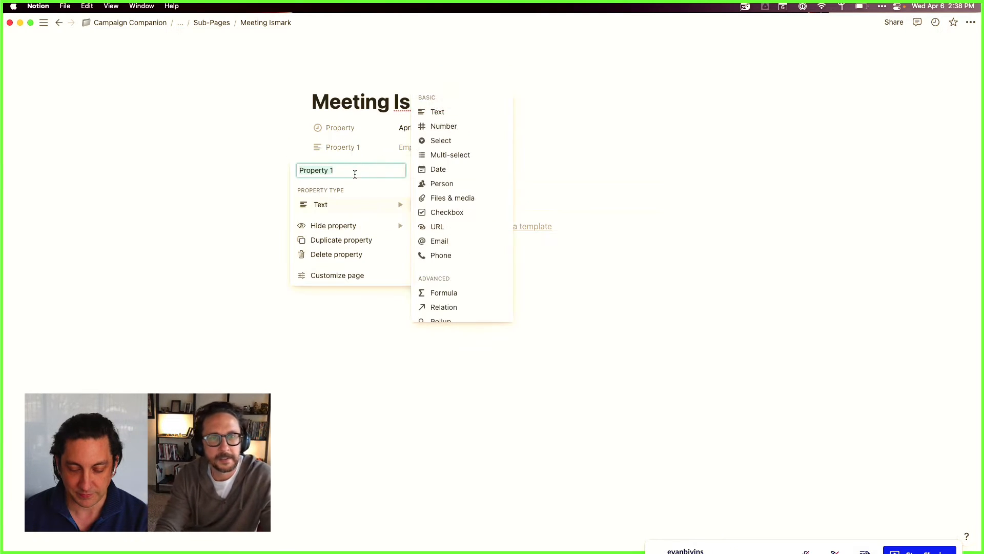
scroll(445, 293, down, 3)
scroll(445, 298, up, 3)
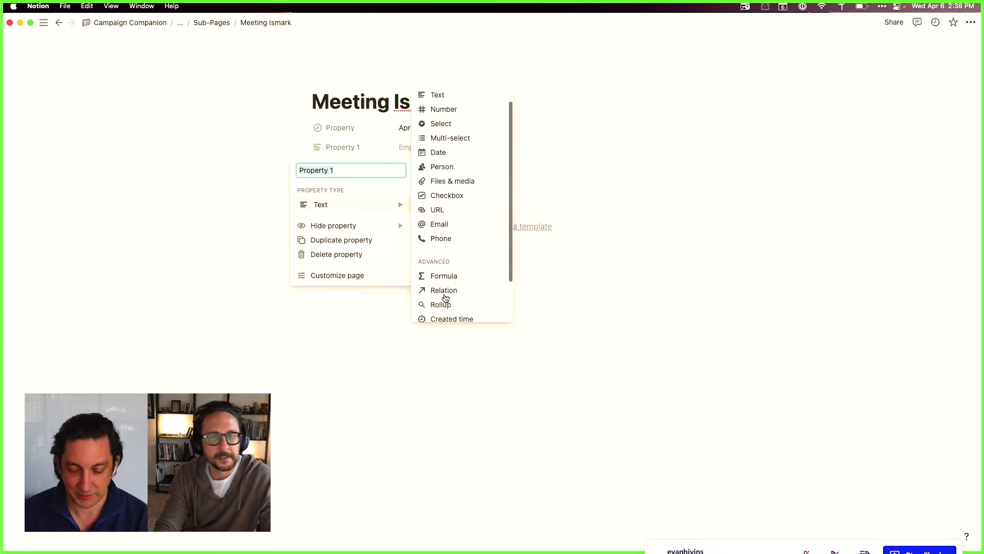
scroll(445, 298, down, 3)
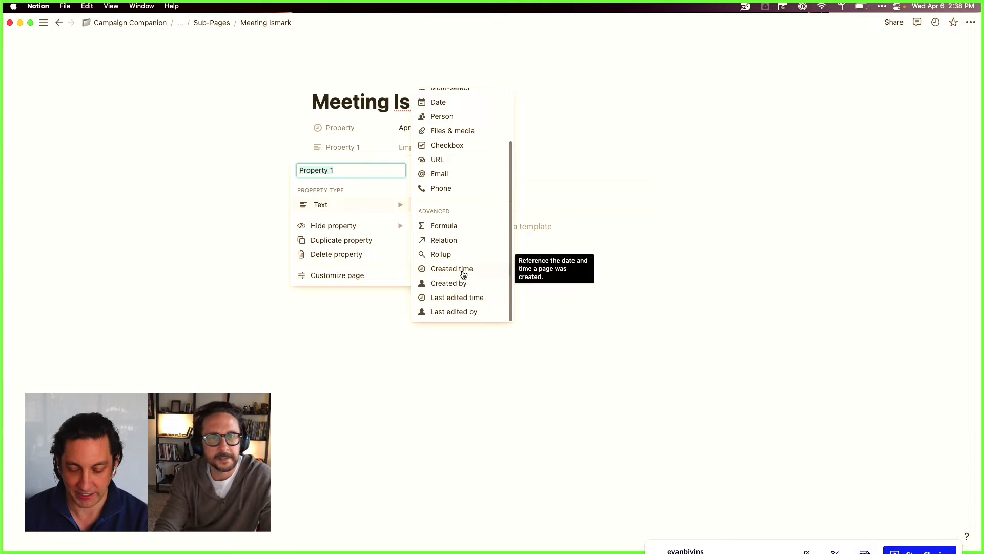
click(463, 301)
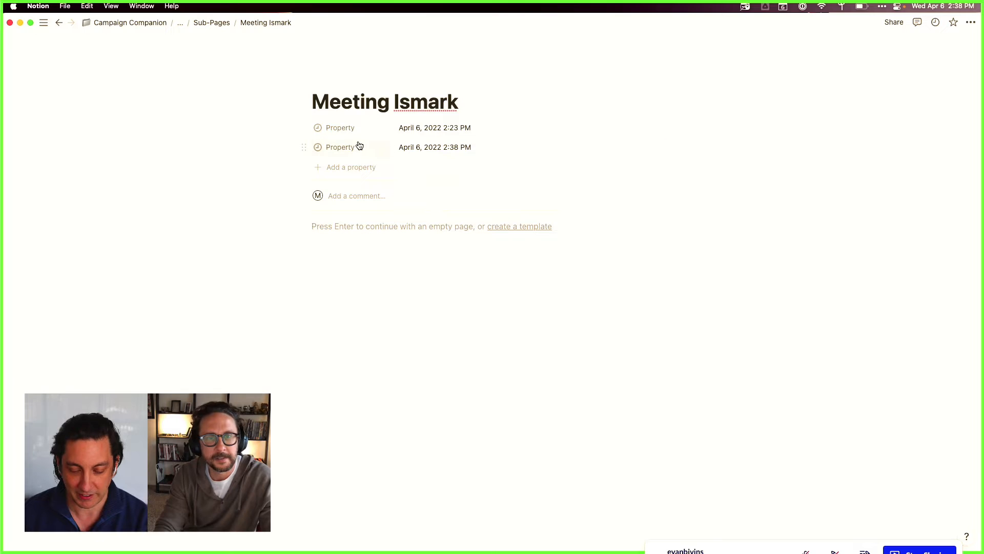
click(338, 147)
text(L)
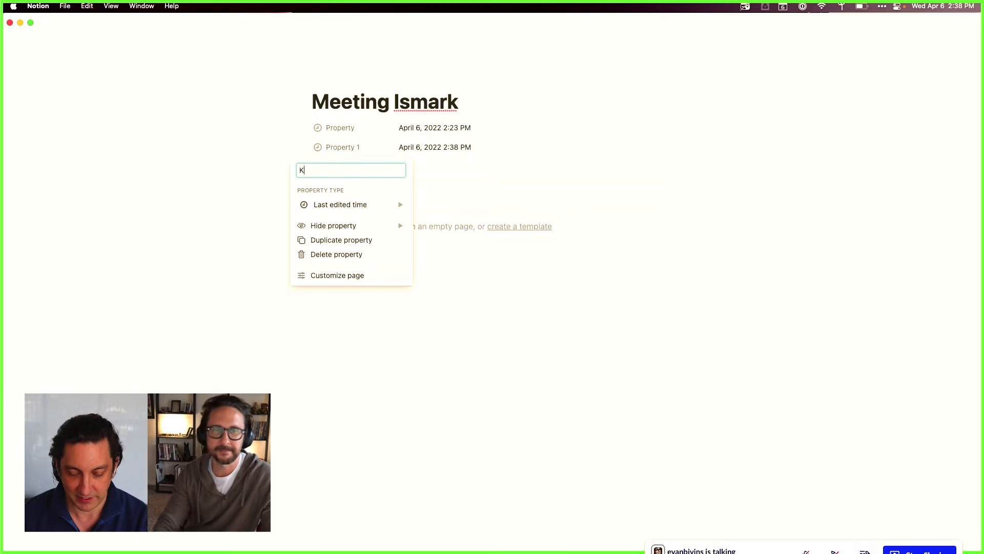
text(ast Edited)
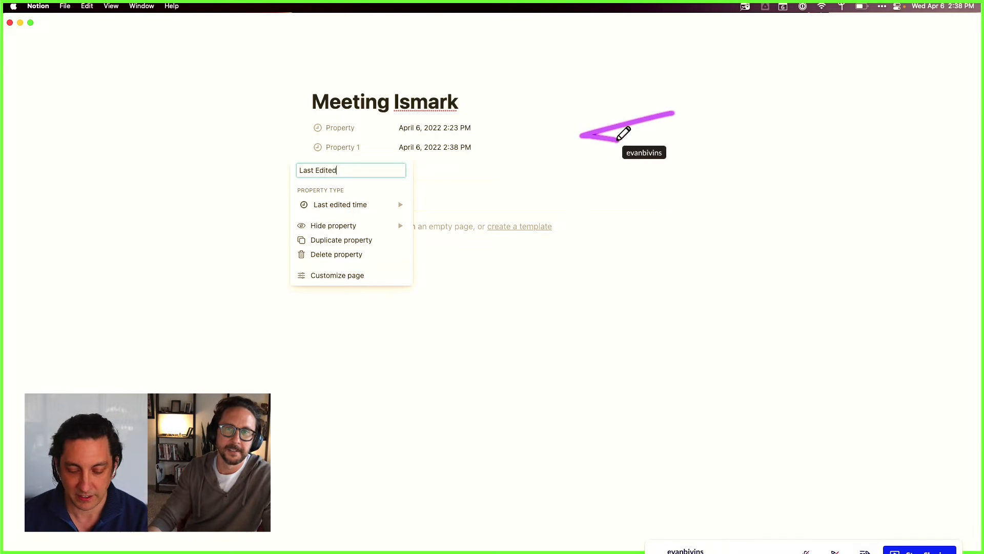
key(Return)
Step: Rename the Created time property of Meeting Ismark "Created"
click(340, 127)
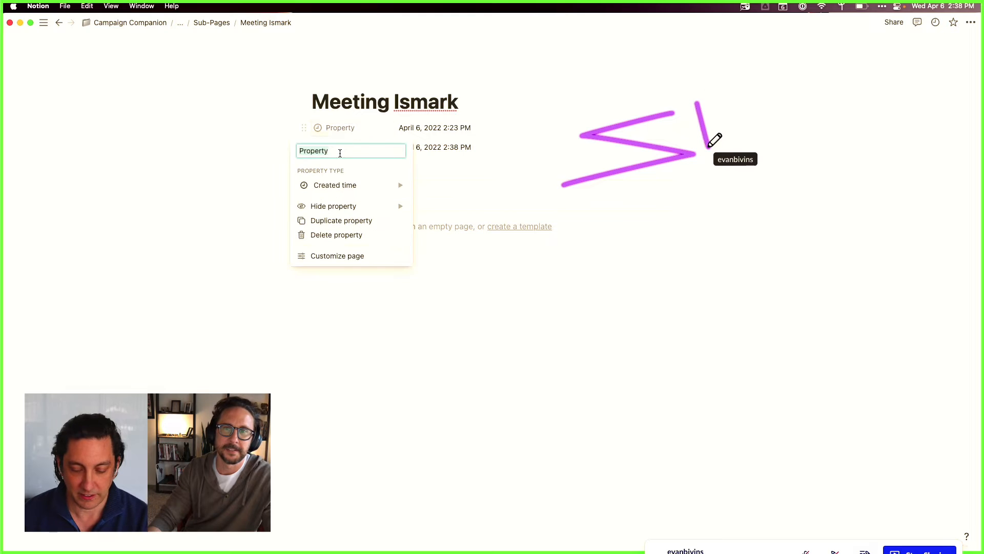
text(Created)
key(Return)
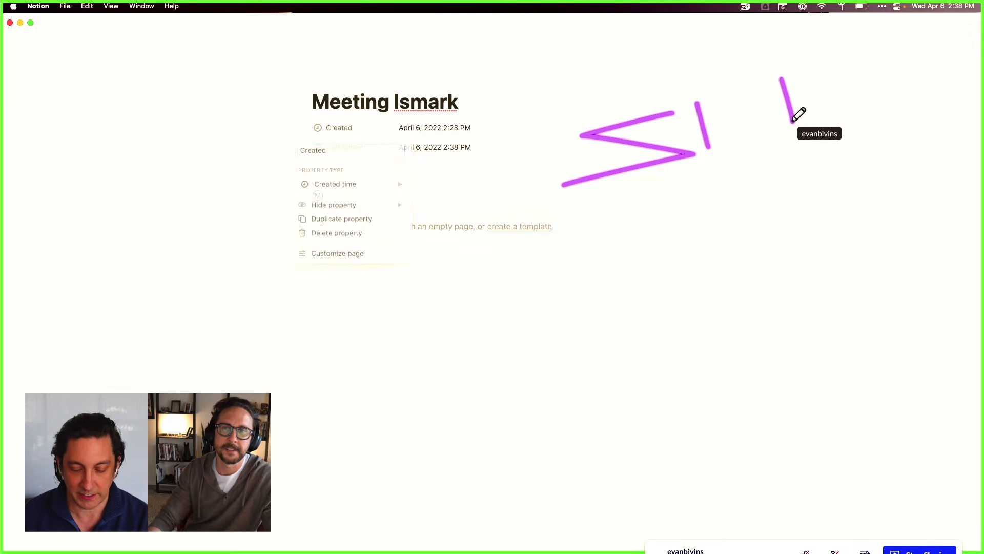
Step: Add a third property to Meeting Ismark named "Created by" and set its type to Created by
click(355, 169)
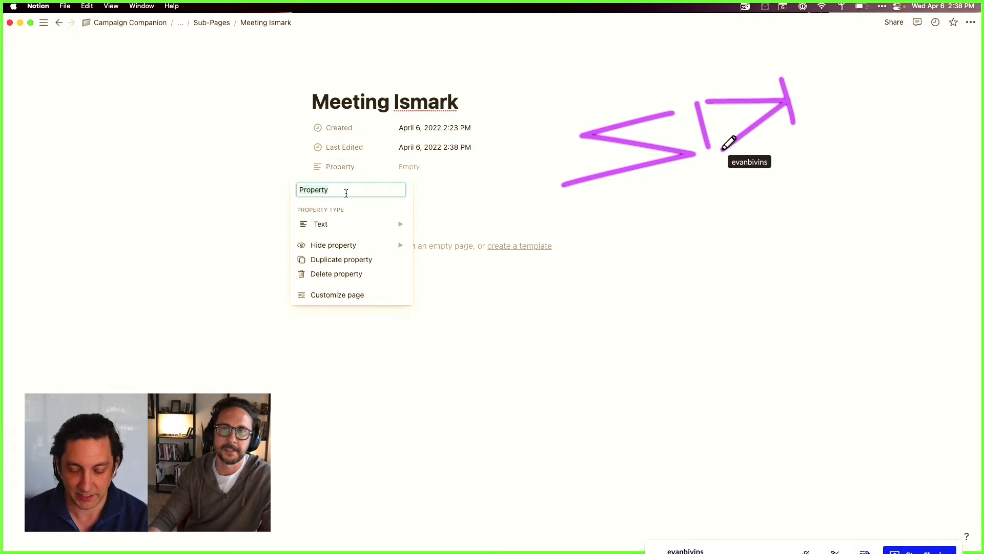
text(c)
key(BackSpace)
text(Cr)
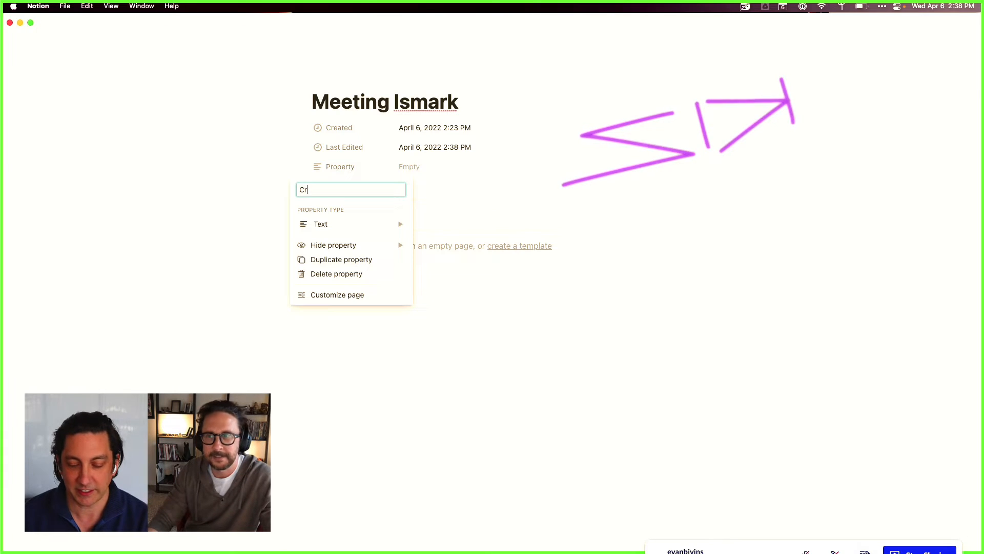
text(eated)
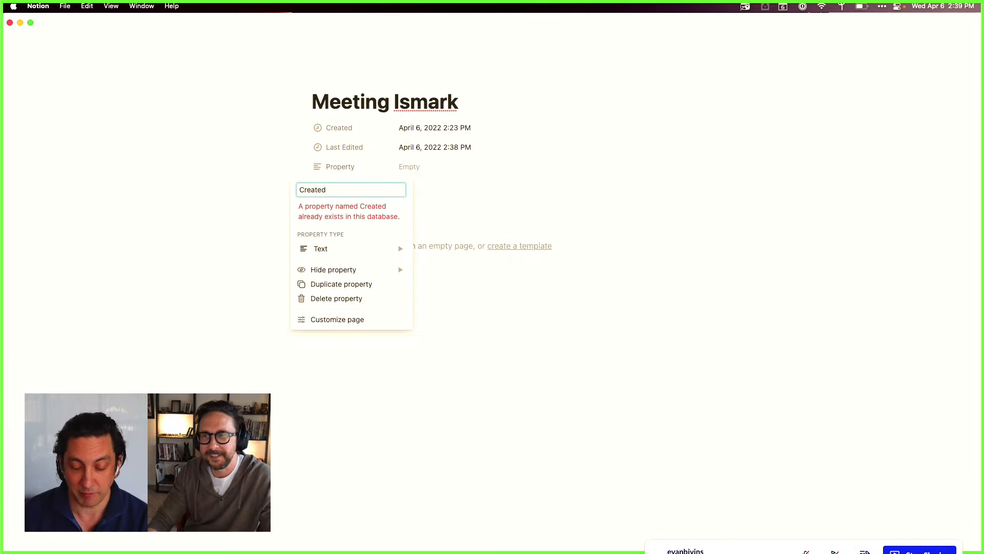
text( by)
click(348, 231)
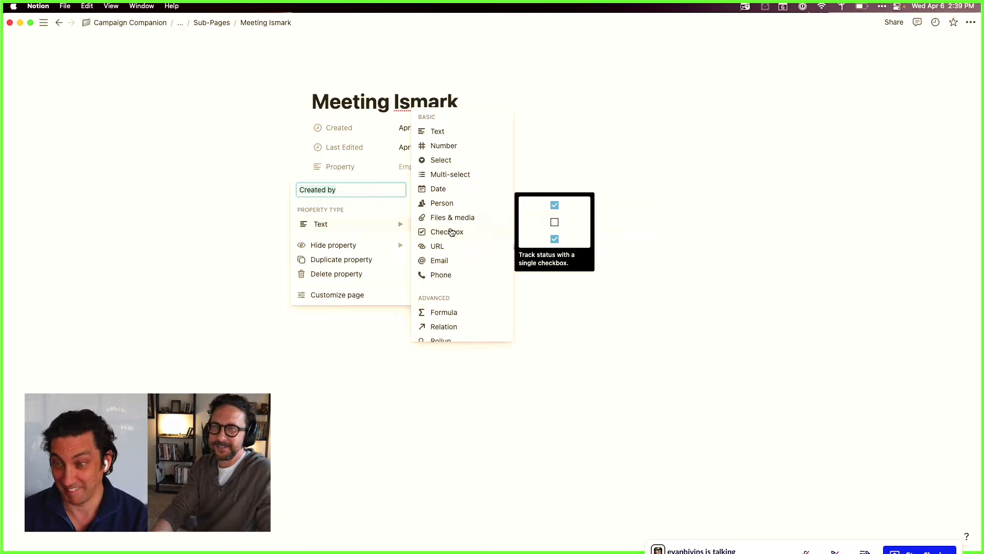
scroll(455, 298, down, 3)
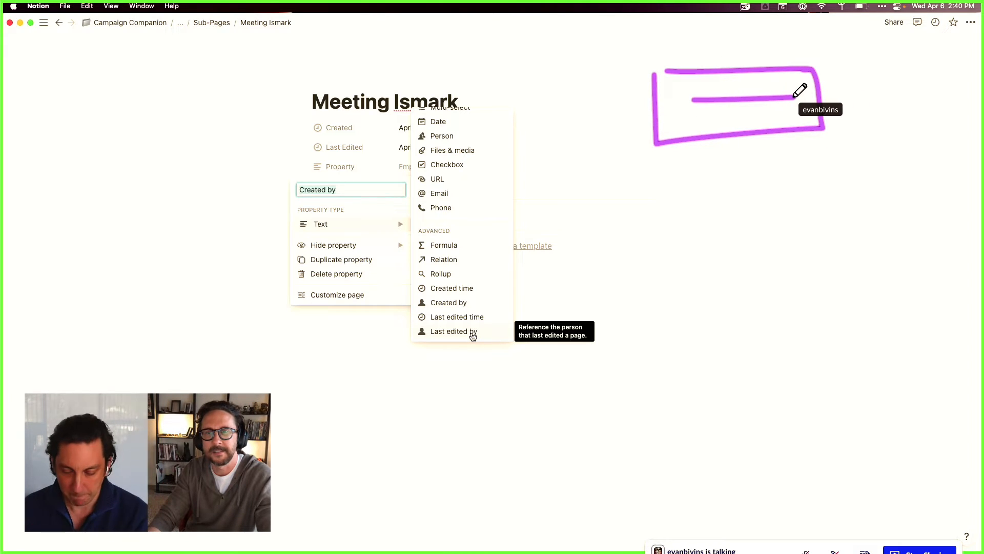
click(464, 304)
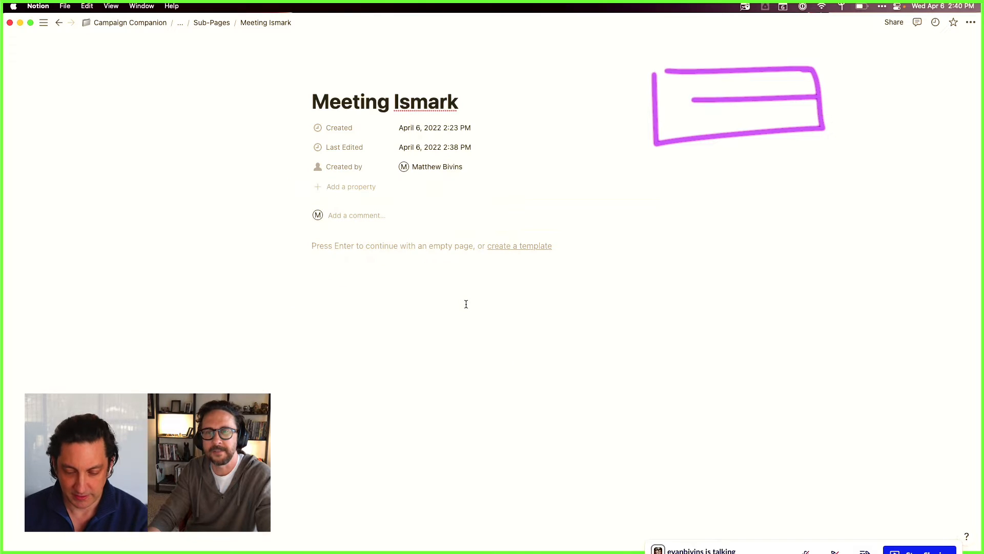
Step: Add a fourth property to the Meeting Ismark page and name it "Last Edited by"
click(361, 186)
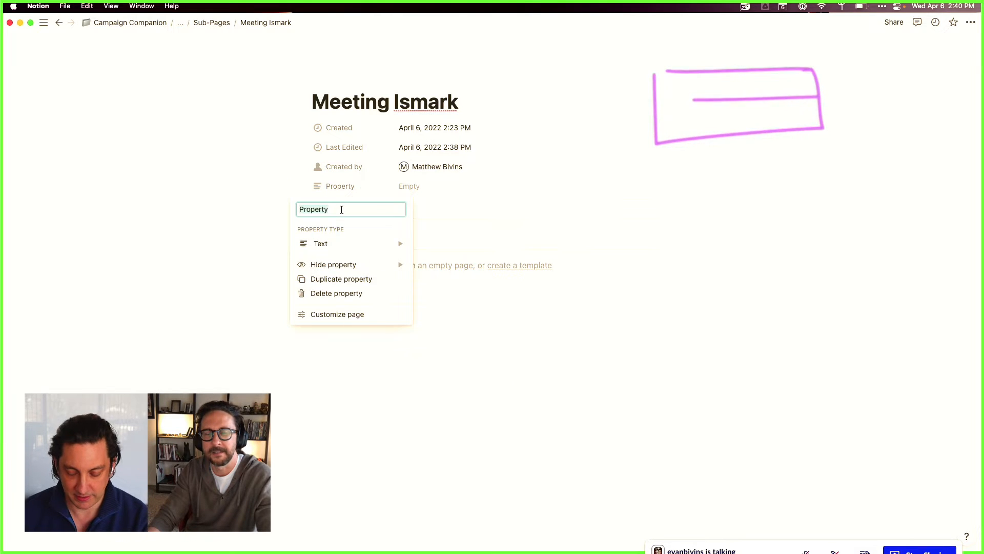
text(Edited by)
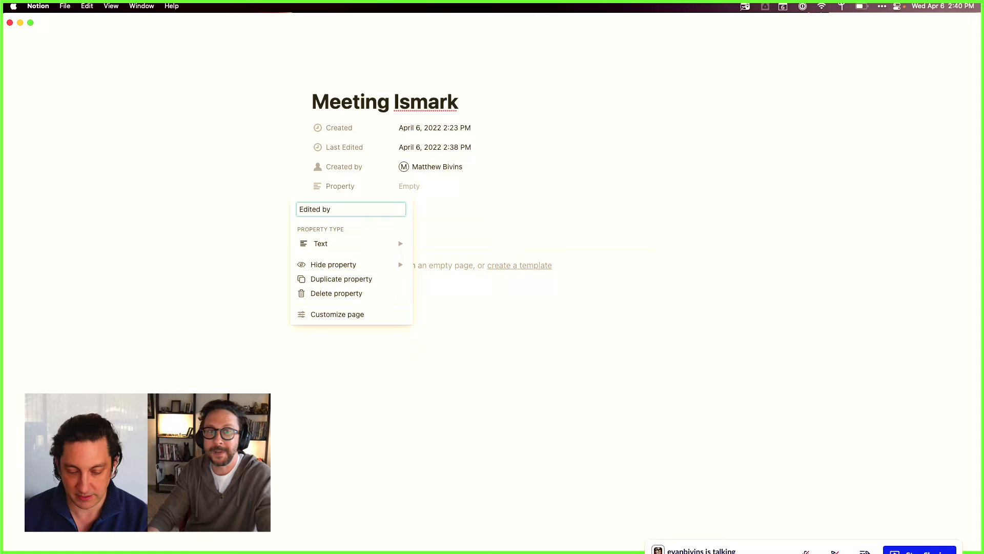
click(345, 251)
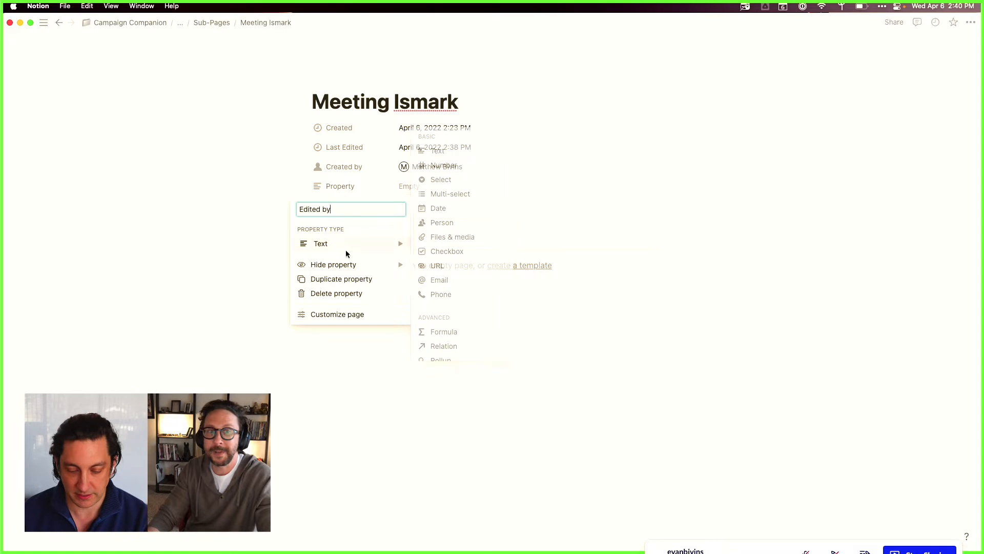
click(340, 207)
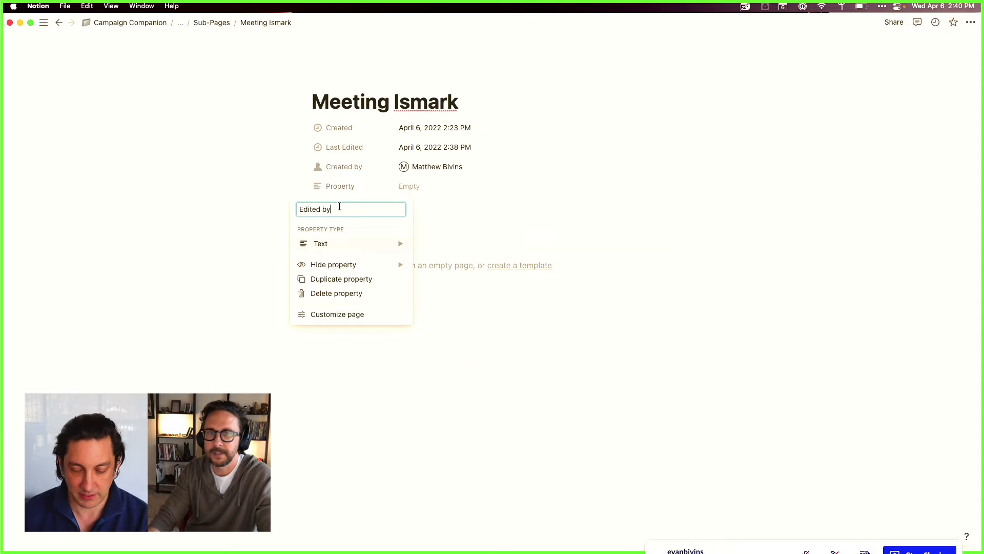
key(BackSpace)
key(BackSpace)
key(BackSpace)
key(BackSpace)
key(BackSpace)
key(BackSpace)
key(BackSpace)
key(BackSpace)
key(BackSpace)
text(Last)
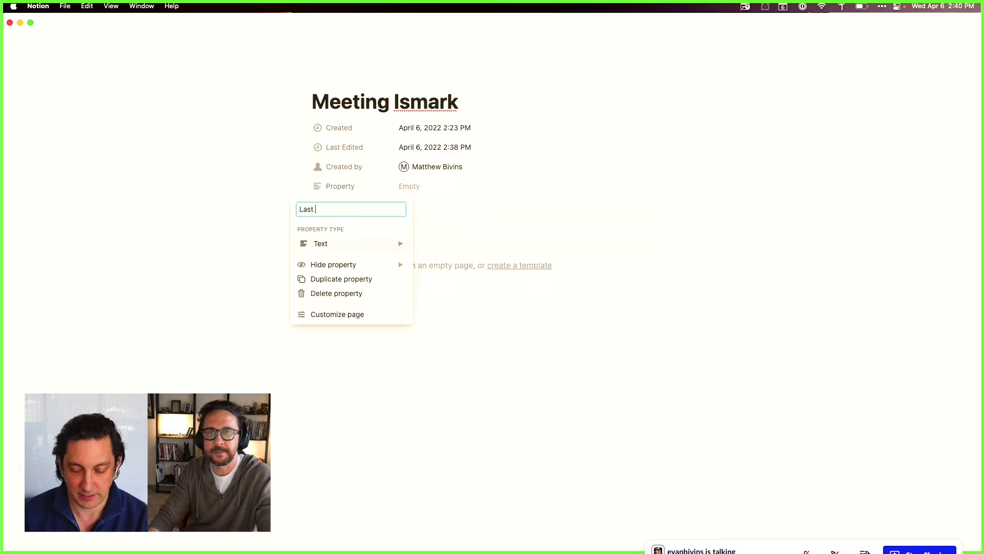
text( Ed)
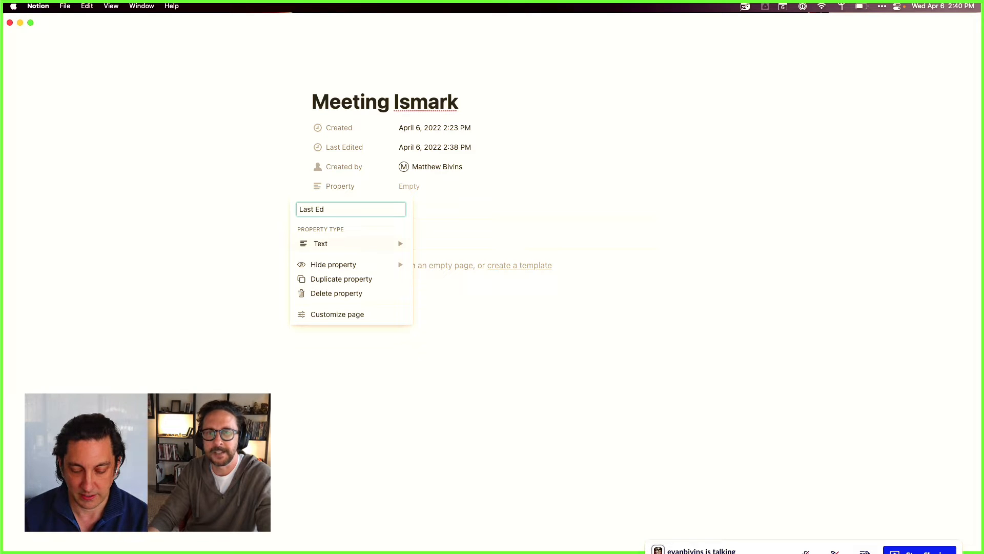
text(ited B)
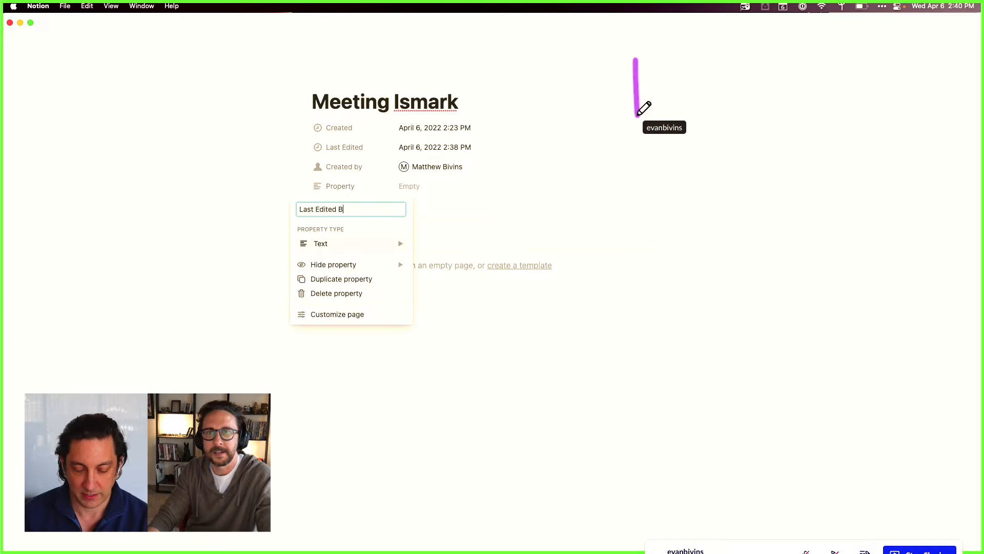
key(BackSpace)
text(by)
Step: Set the type of the new Last Edited by property to Last edited by
mouse_move(373, 246)
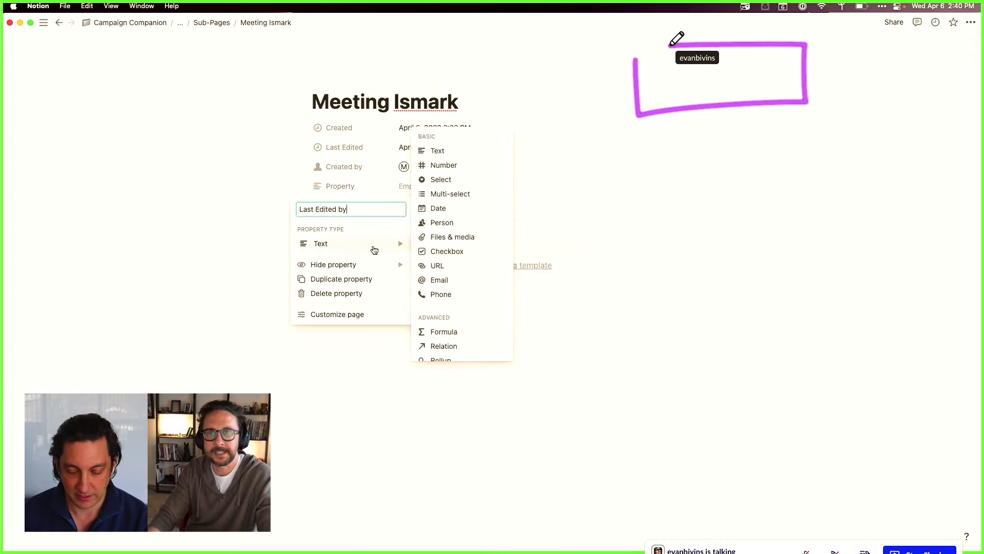
scroll(451, 284, down, 3)
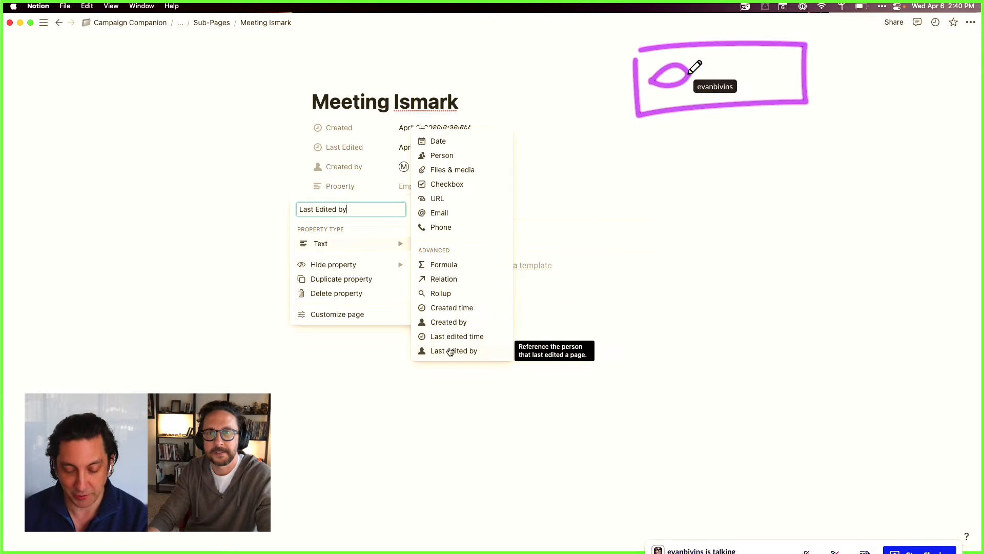
click(466, 351)
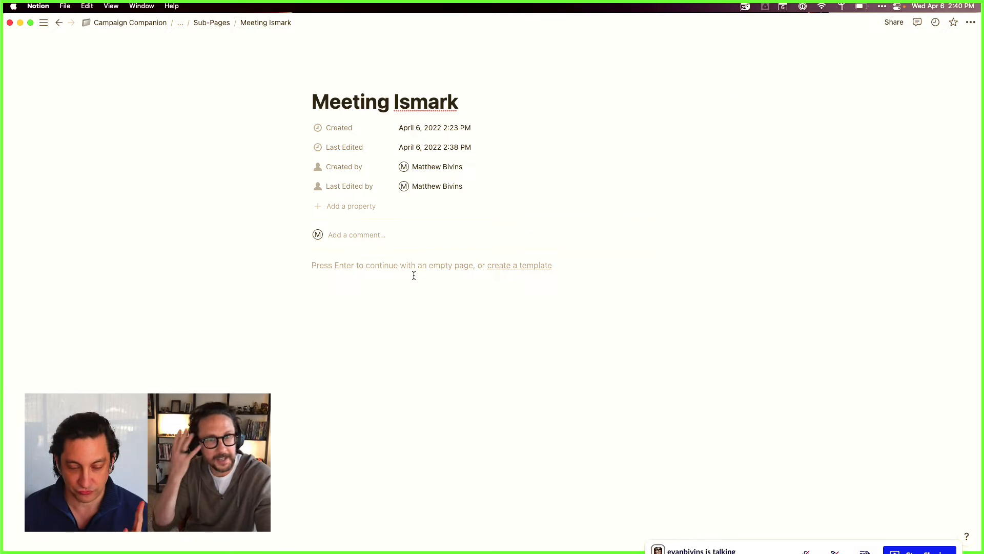
Step: Add the to-do "make journal entries private to the person that created it" at the end of the Tasks checkboxes on the Campaign Companion page
click(114, 23)
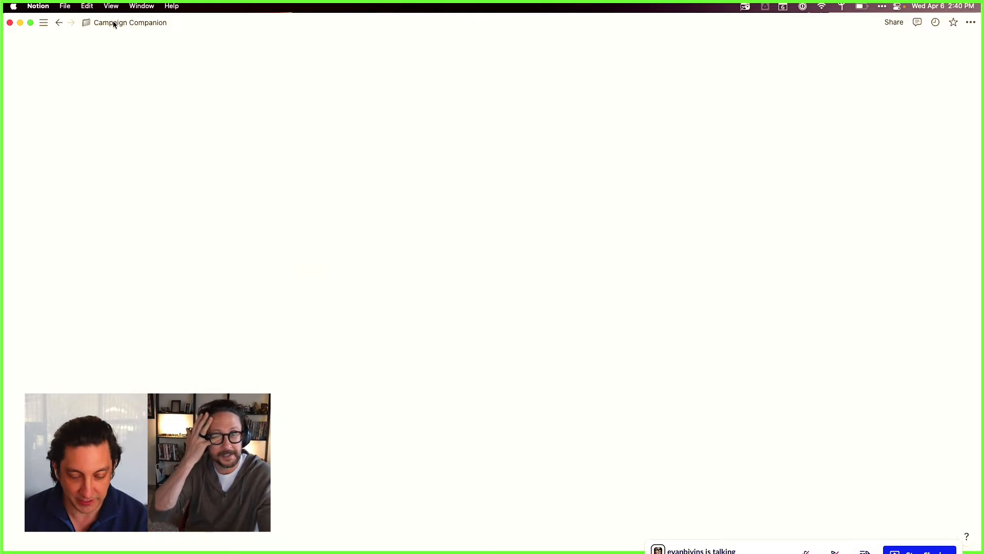
scroll(364, 277, down, 10)
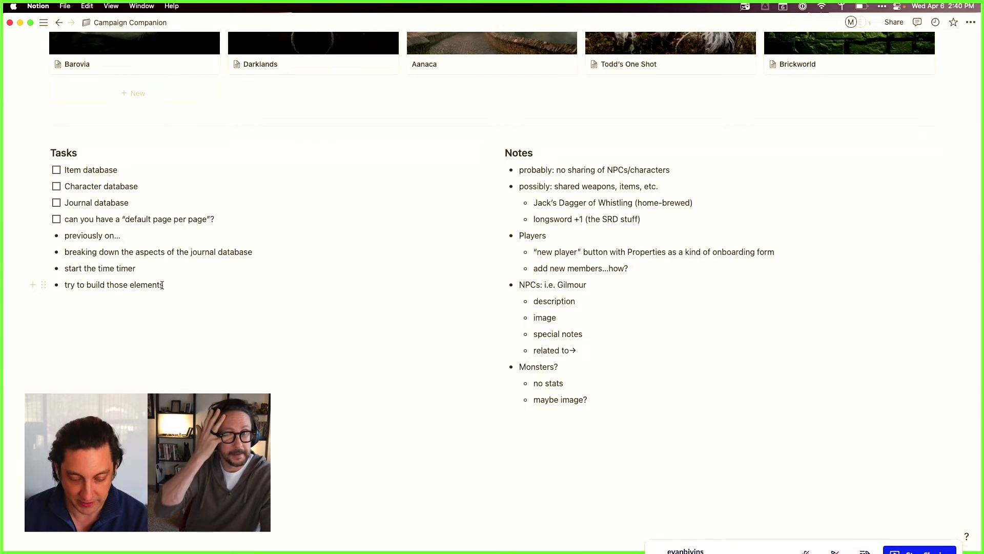
click(241, 218)
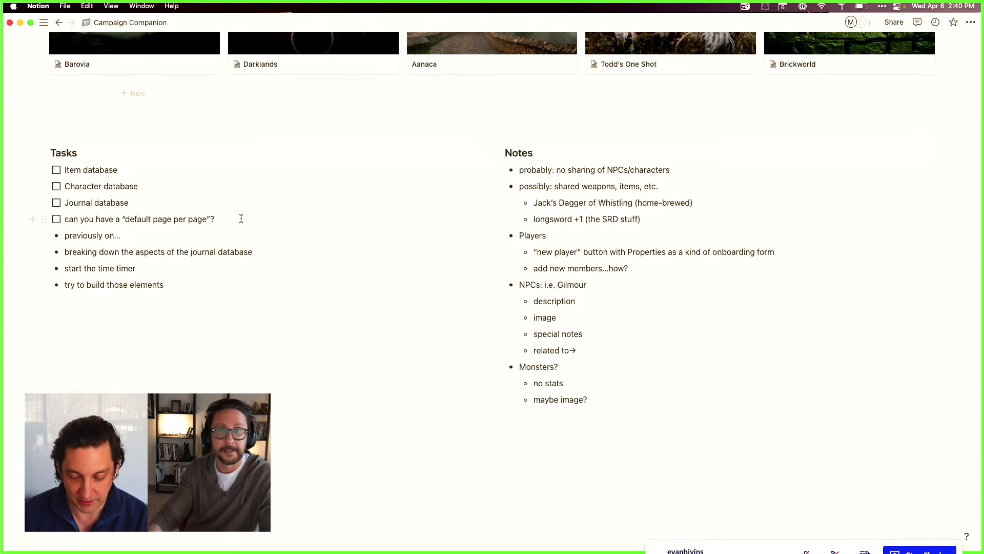
key(Return)
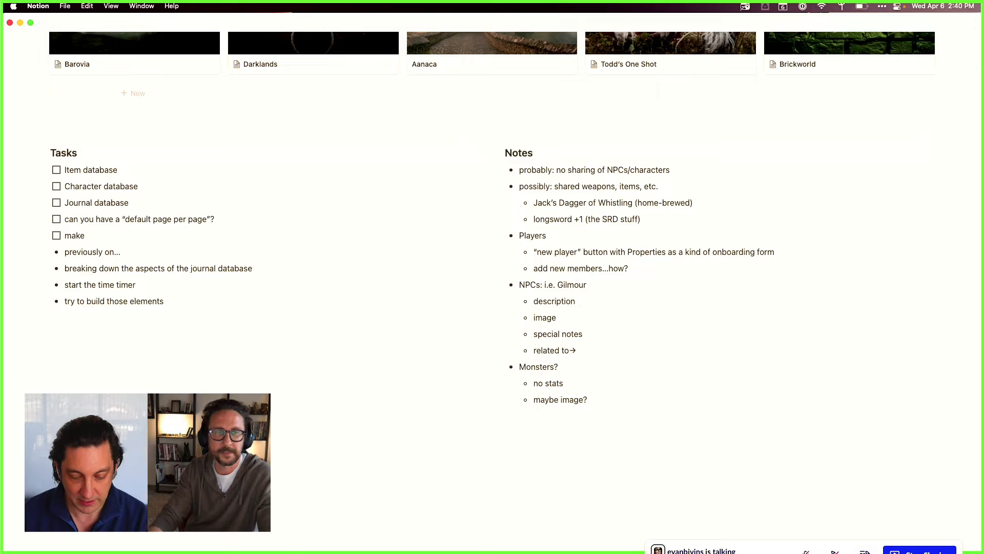
text(make pri)
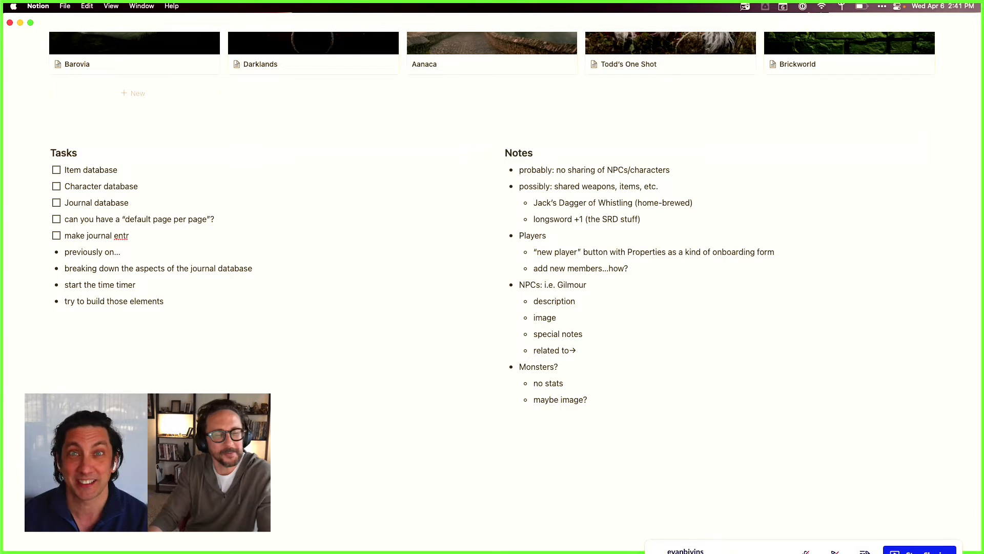
text(ies )
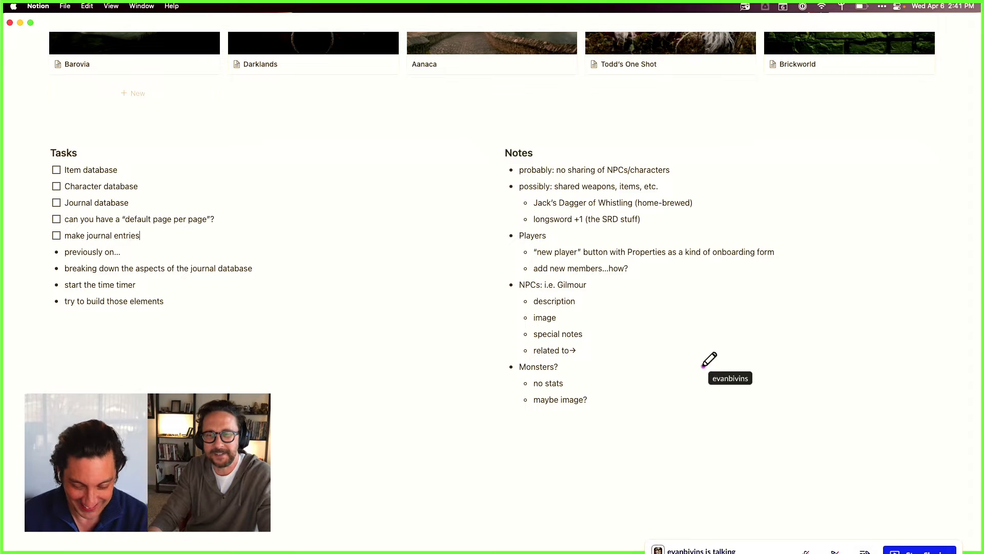
text(private to the person tha)
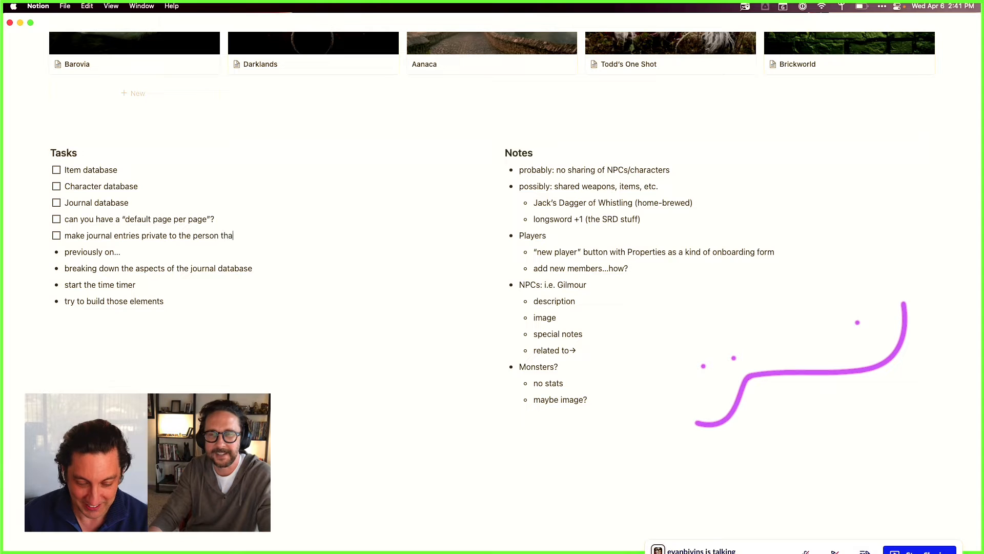
text(t created it)
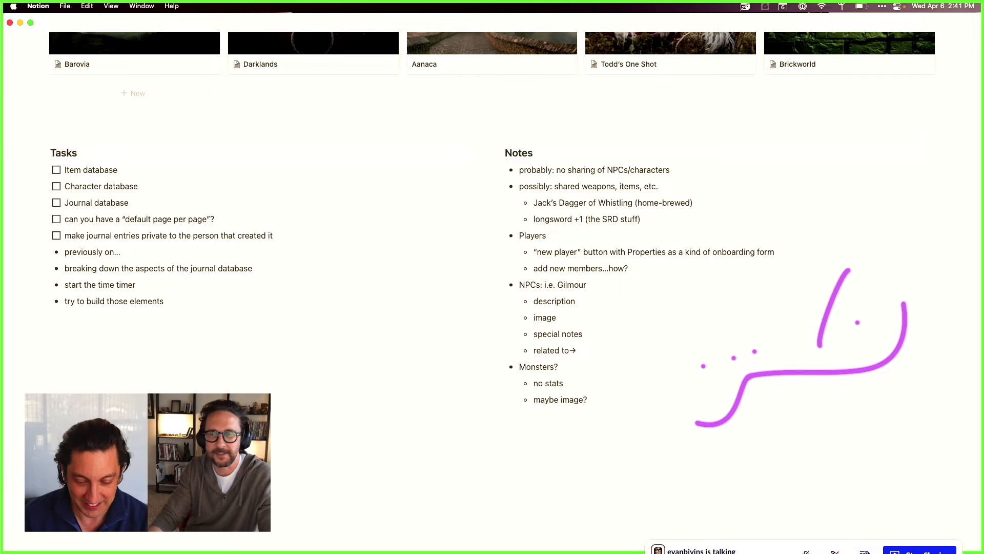
Step: Open the Barovia campaign, its Our Time in Barovia Village entry, and the Meeting Ismark sub-page from the Sub-Pages table
scroll(314, 371, up, 10)
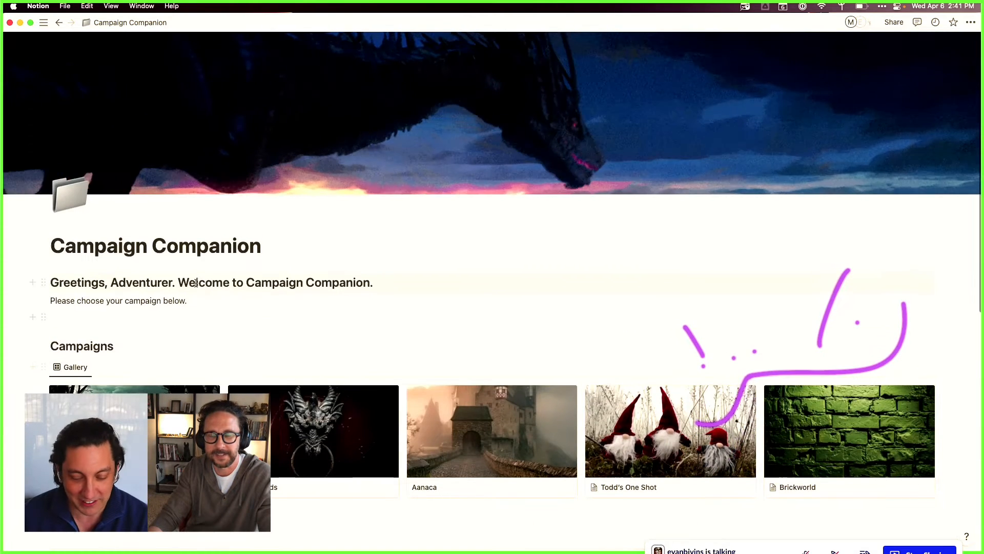
scroll(196, 282, down, 5)
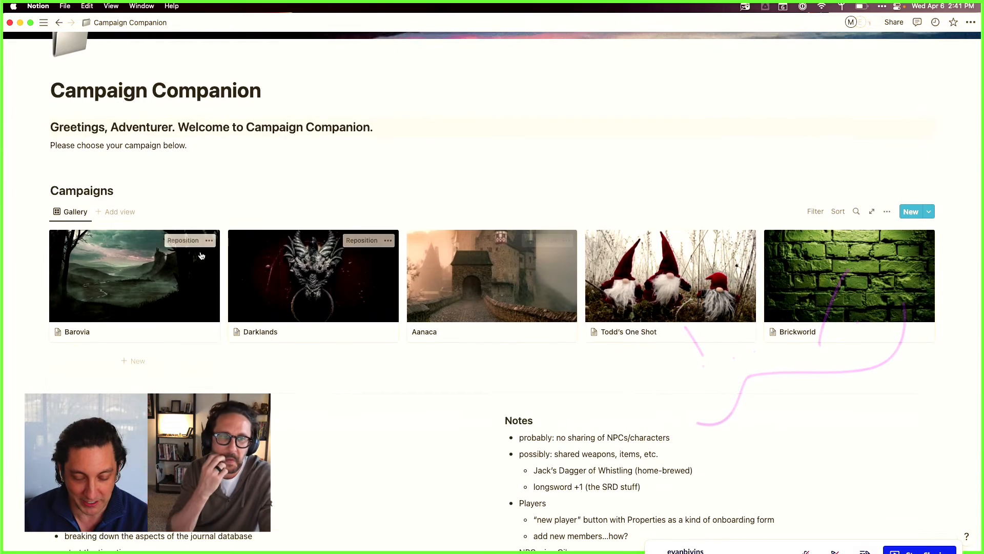
click(201, 255)
scroll(530, 312, down, 4)
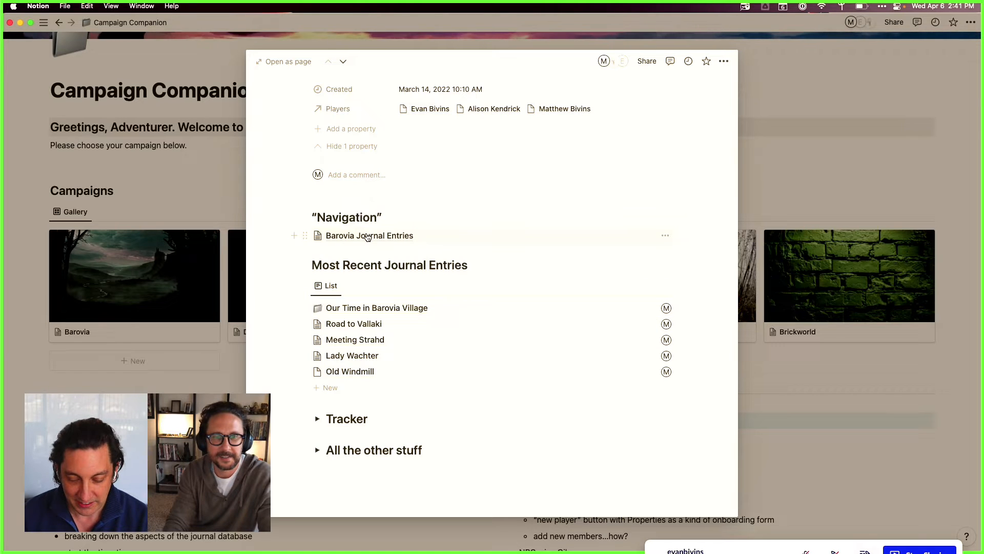
click(366, 308)
scroll(365, 308, down, 5)
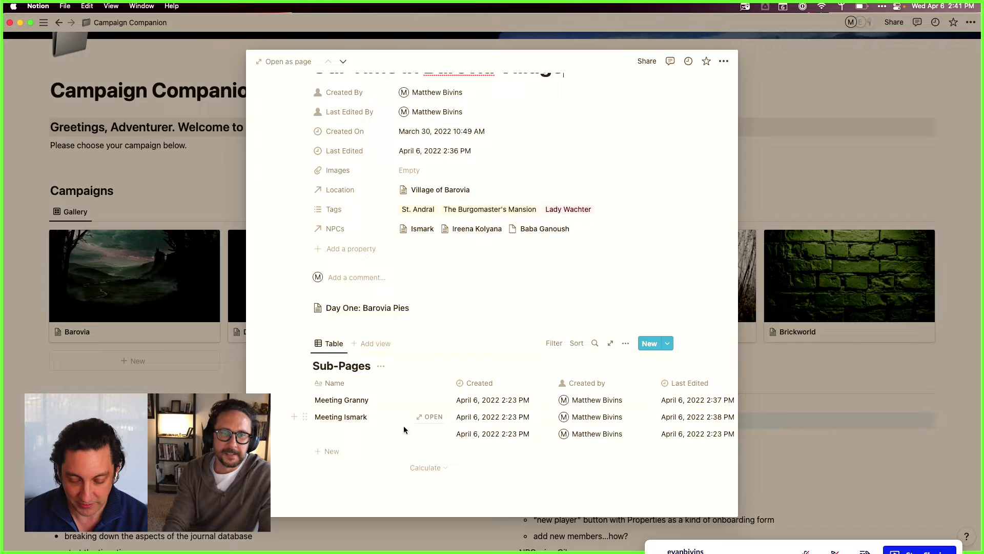
click(434, 417)
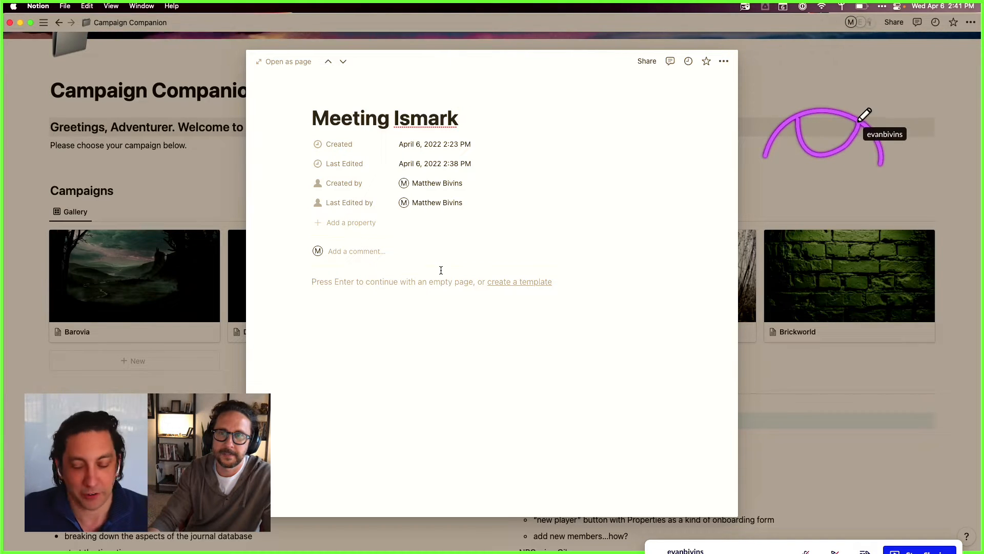
Step: Add a Files & media property to Meeting Ismark and name it "Image"
click(349, 230)
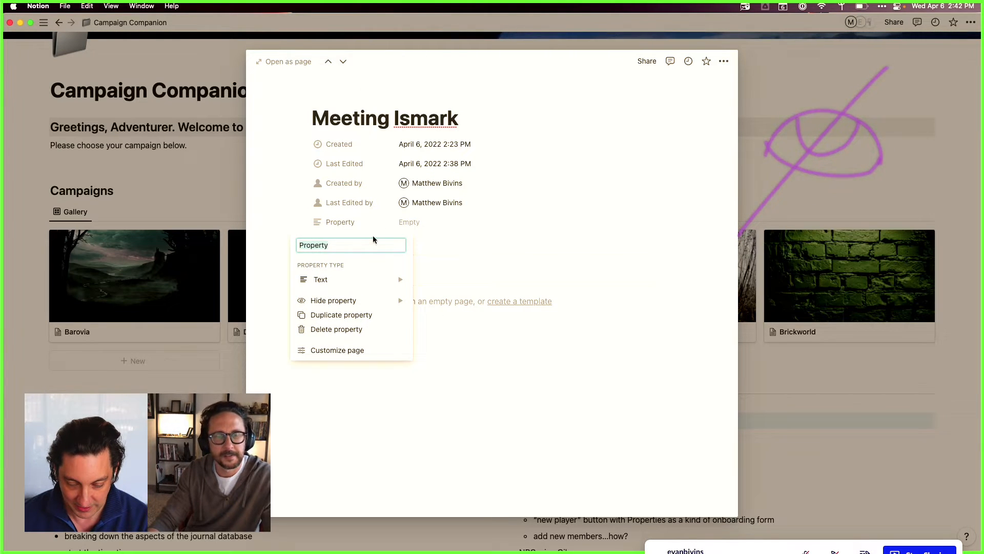
mouse_move(378, 281)
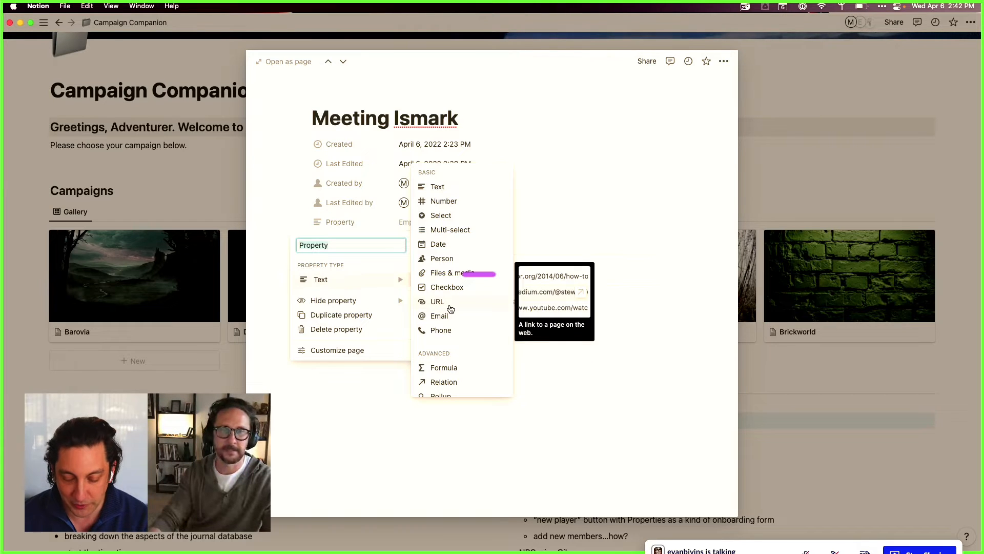
click(447, 274)
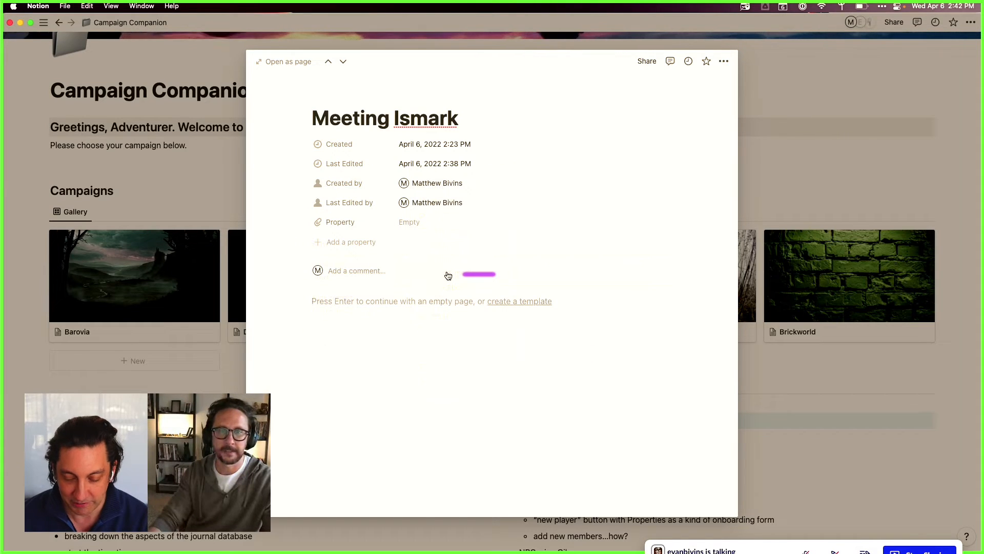
click(348, 224)
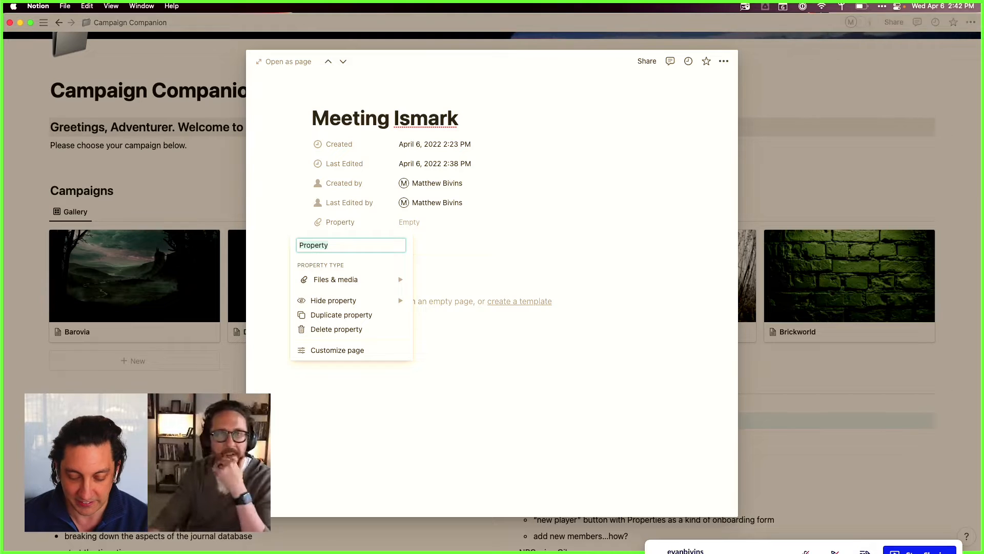
text(Image)
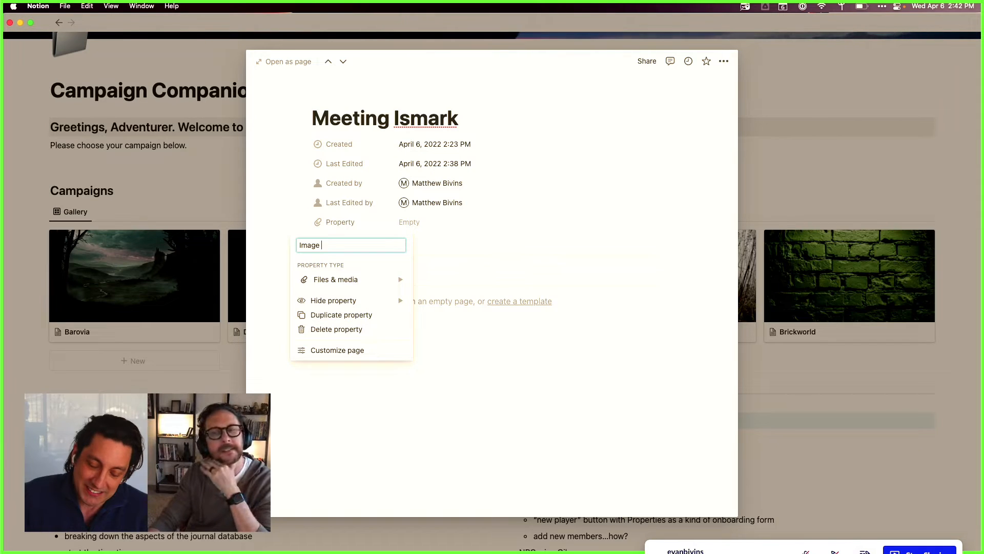
click(400, 402)
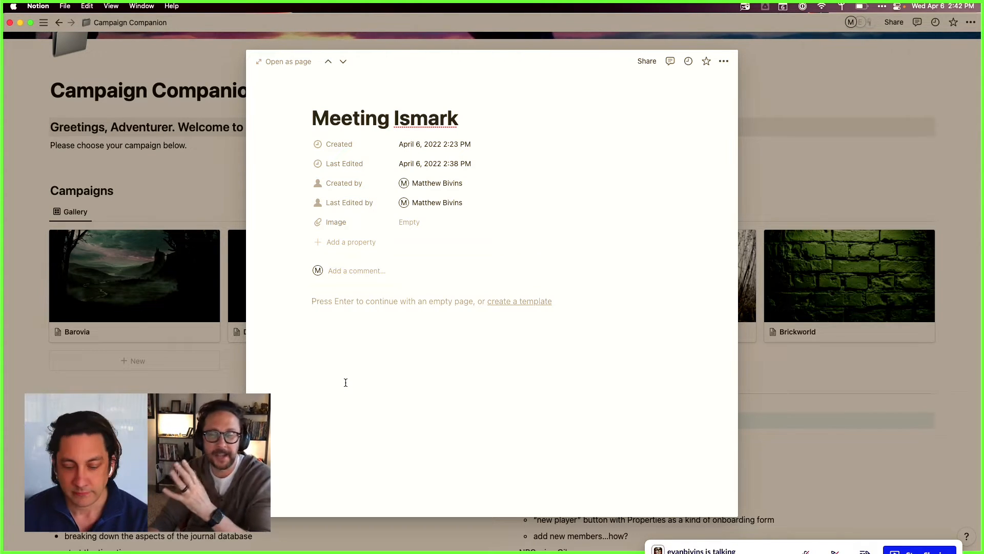
Step: View Meeting Ismark as a full page, then go up through the Sub-Pages table to the Our Time in Barovia Village entry
click(289, 62)
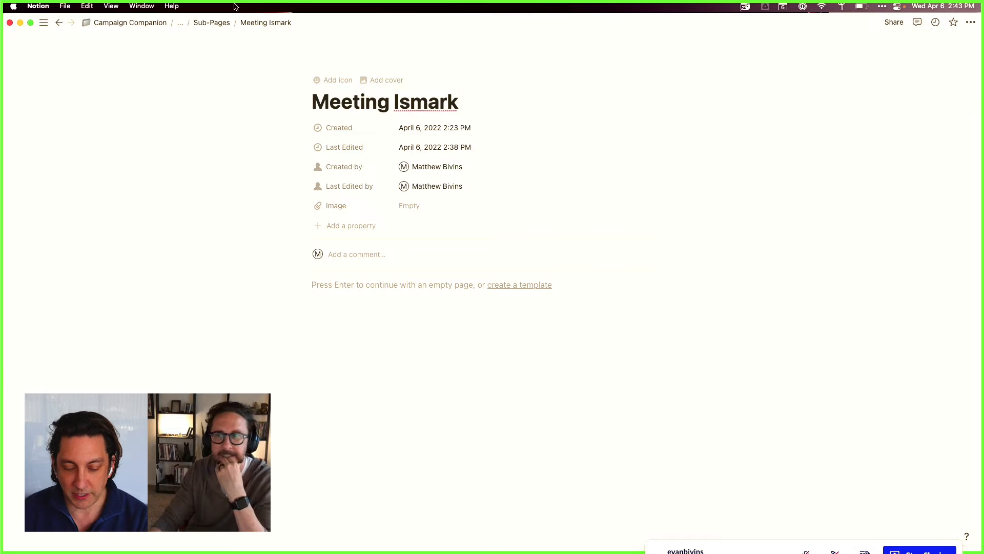
click(215, 25)
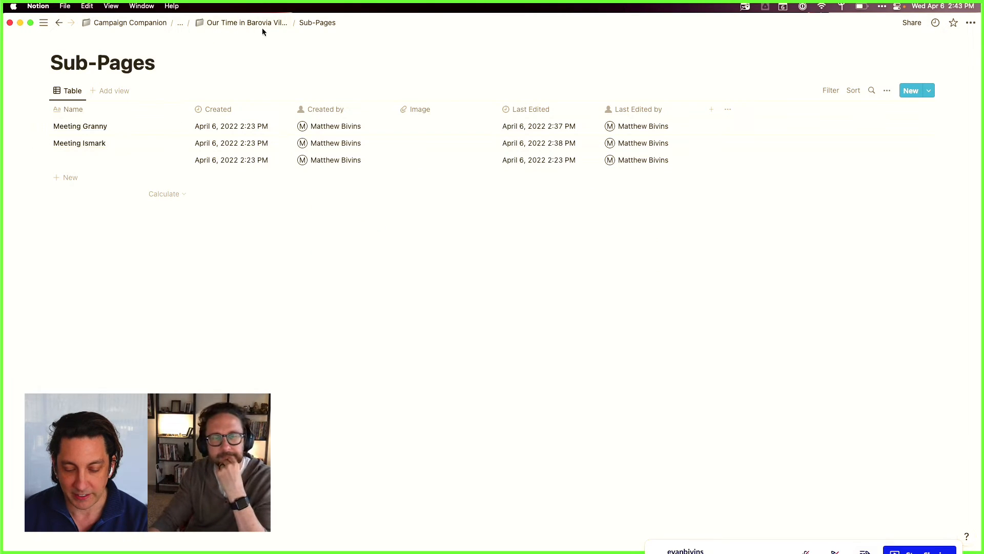
click(247, 23)
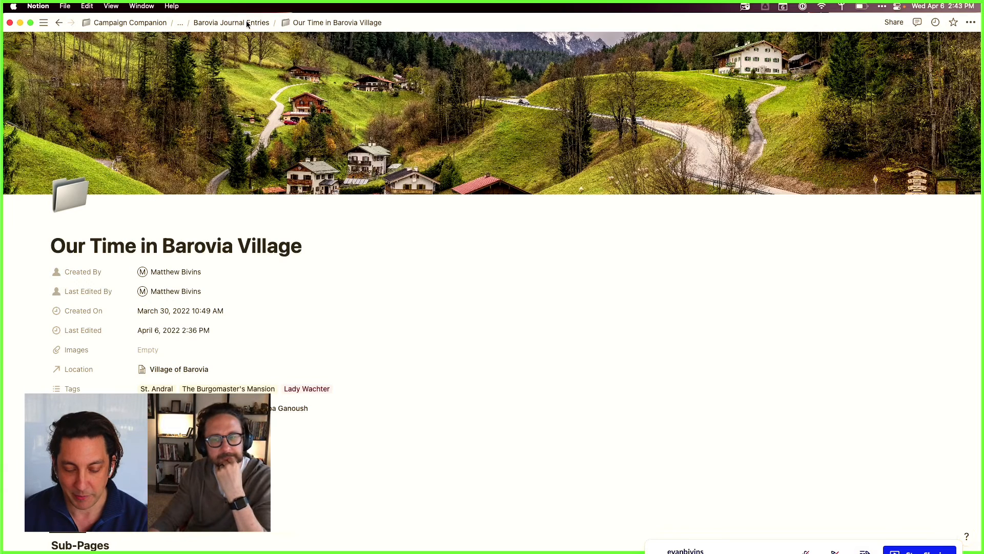
scroll(492, 277, down, 5)
scroll(492, 277, up, 2)
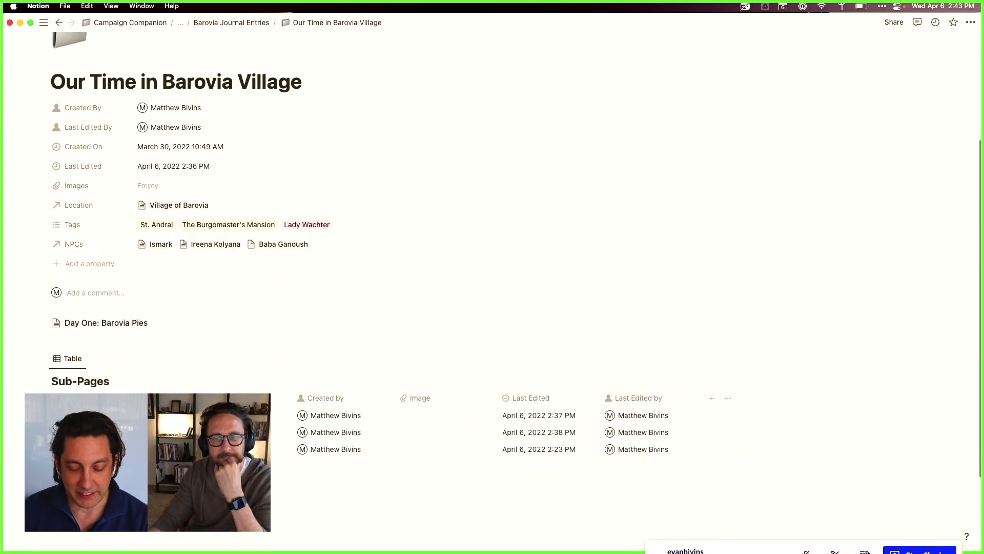
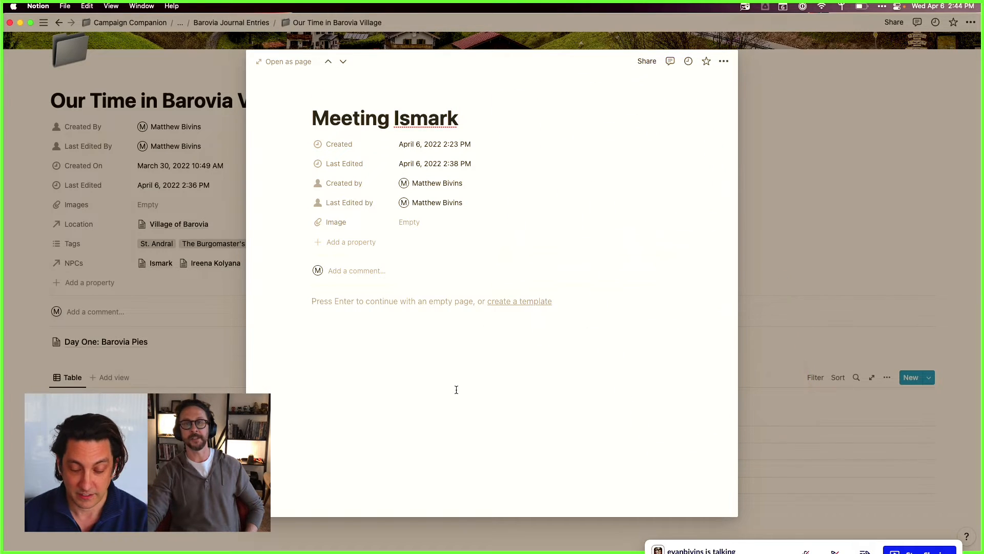
Step: Add a relation property to the Meeting Ismark sub-page that links to the Barovia Journal database
click(337, 242)
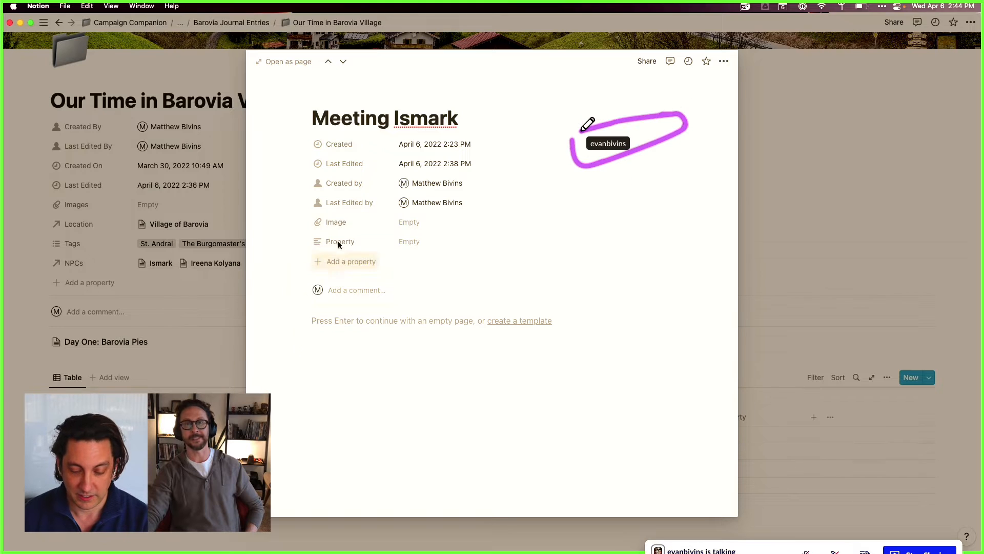
mouse_move(340, 303)
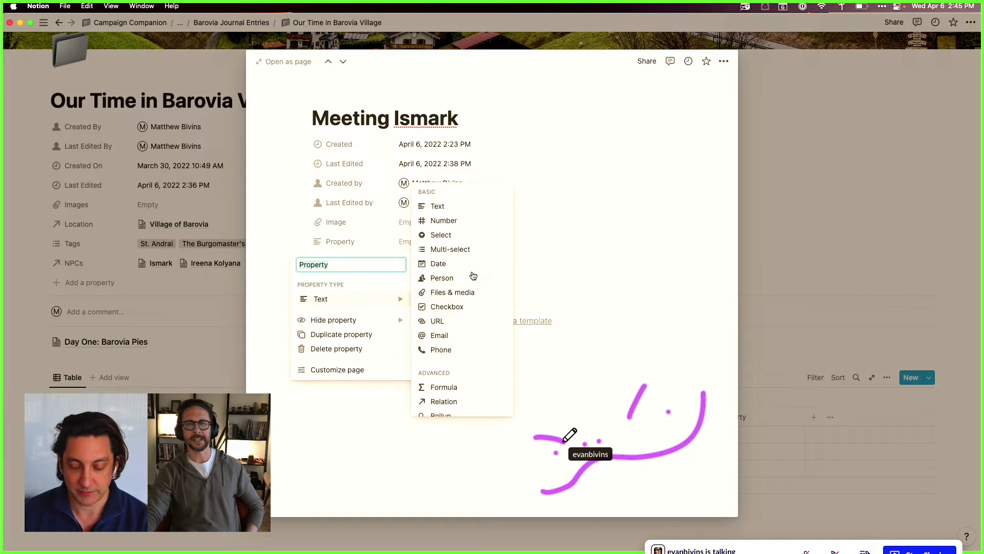
scroll(475, 270, down, 1)
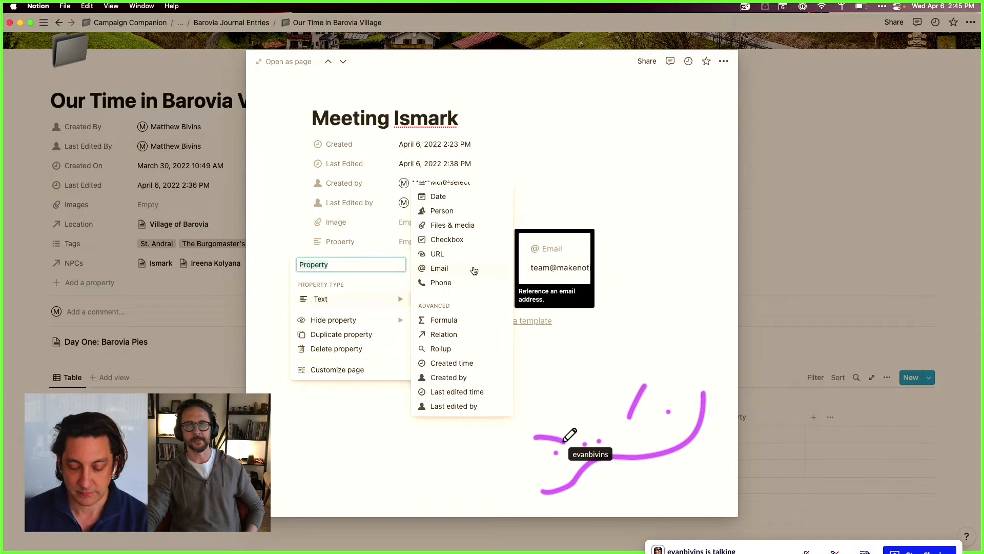
click(463, 334)
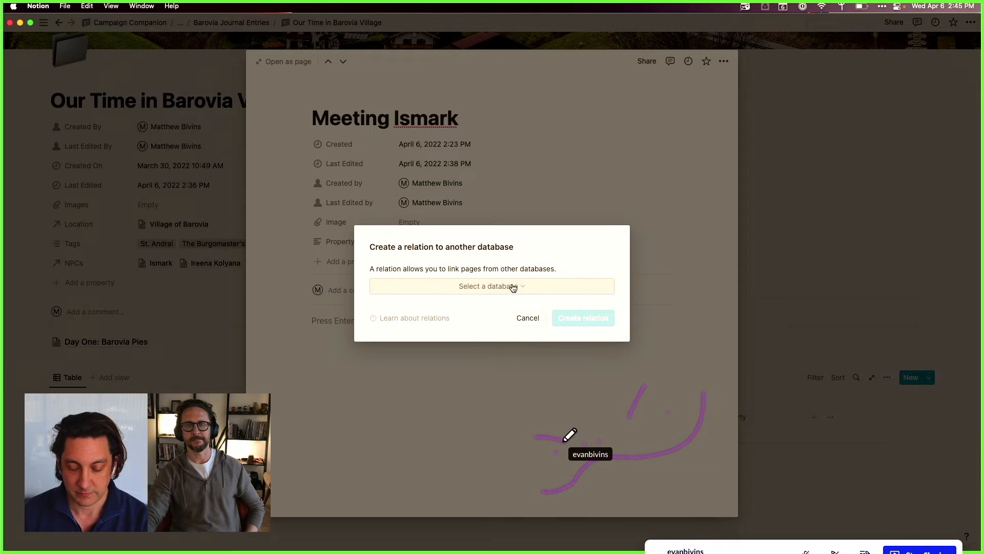
click(512, 285)
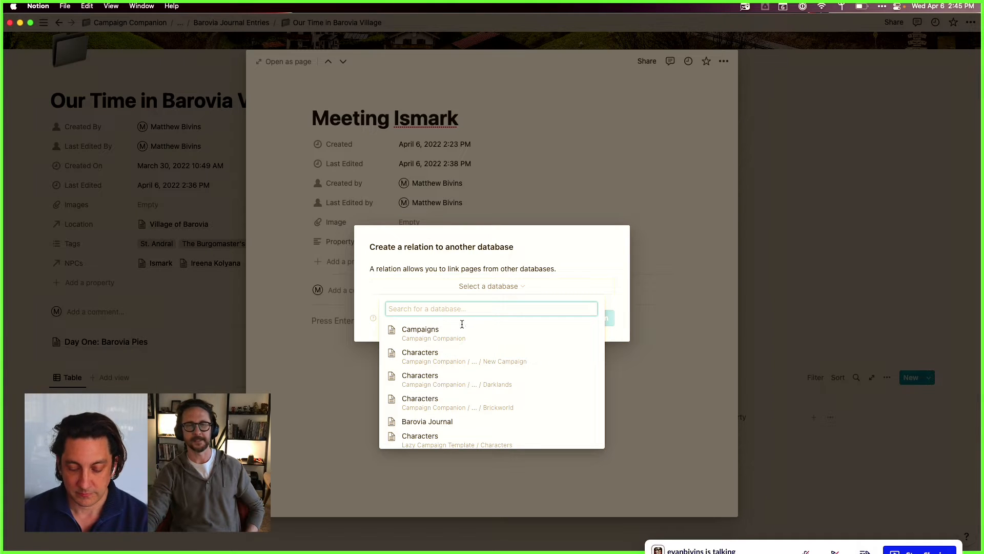
scroll(462, 422, down, 10)
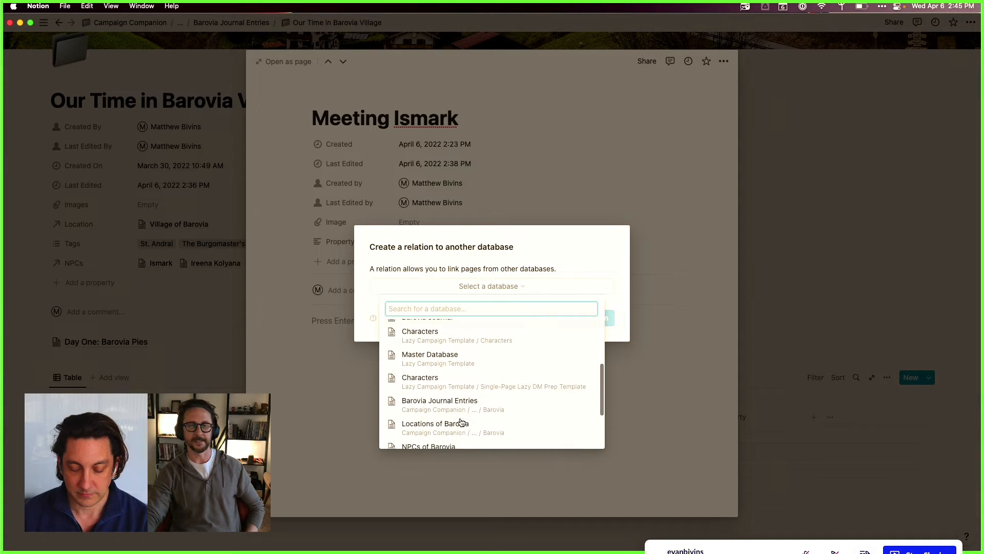
scroll(460, 422, up, 8)
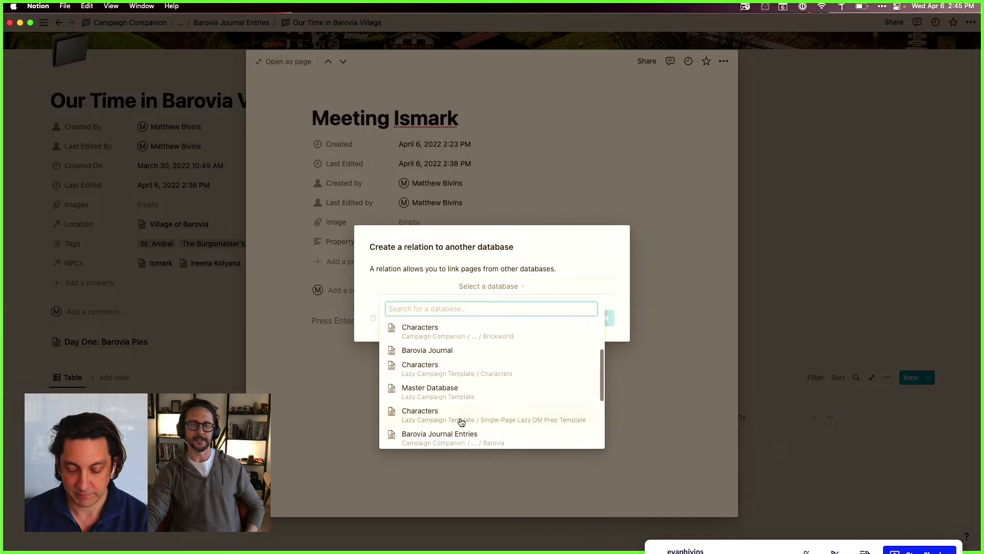
click(469, 357)
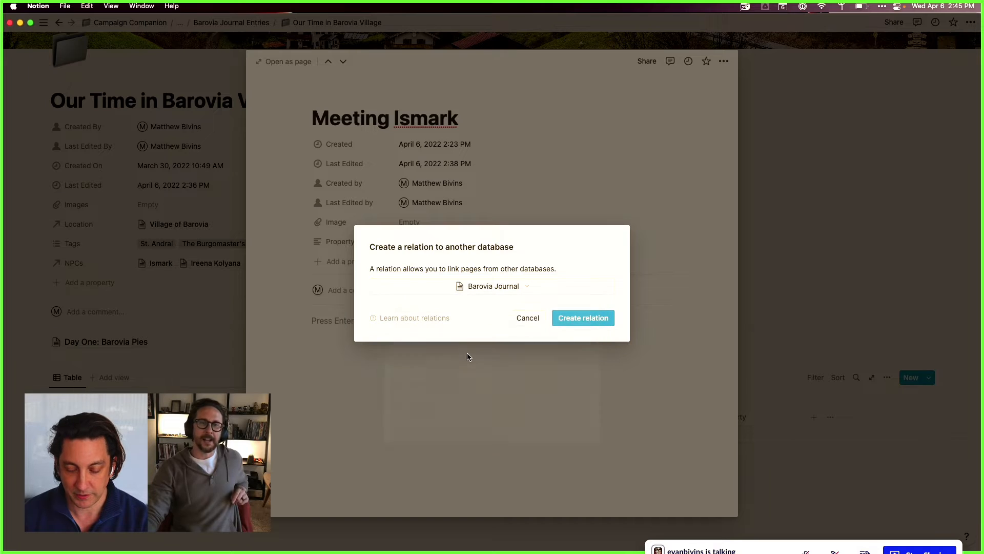
click(581, 317)
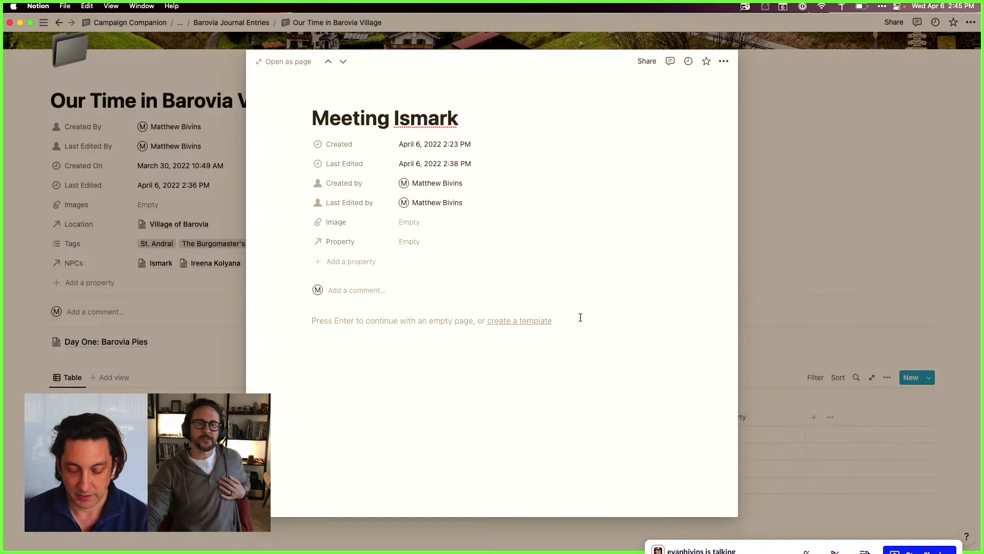
Step: Link Our Time in Barovia Village in Meeting Ismark's new relation and name the property "Located in Folder"
click(420, 242)
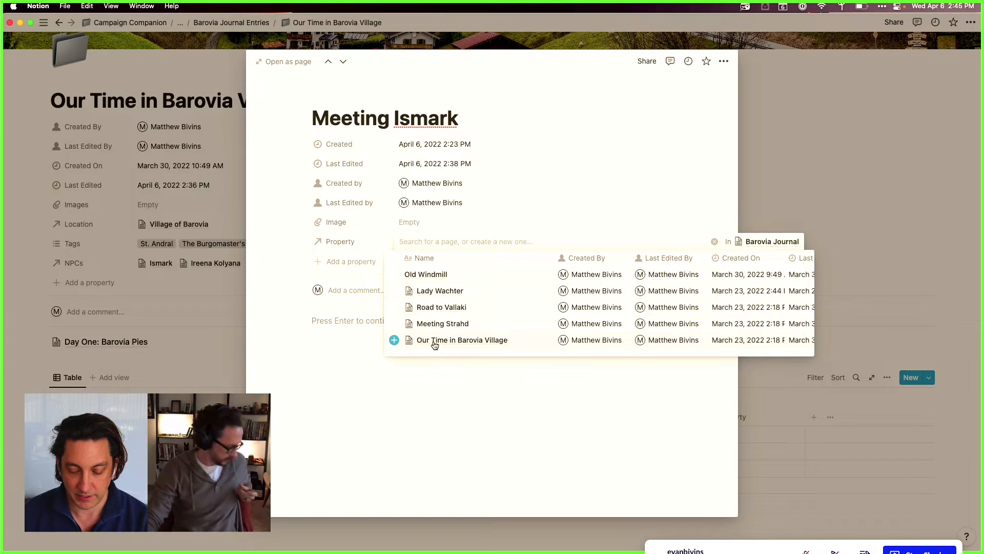
click(395, 340)
click(391, 395)
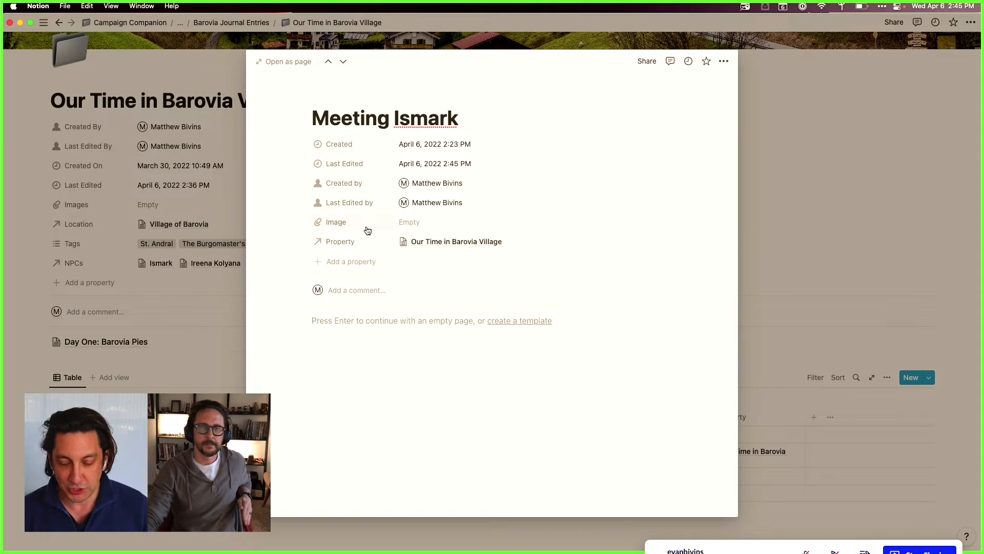
click(351, 241)
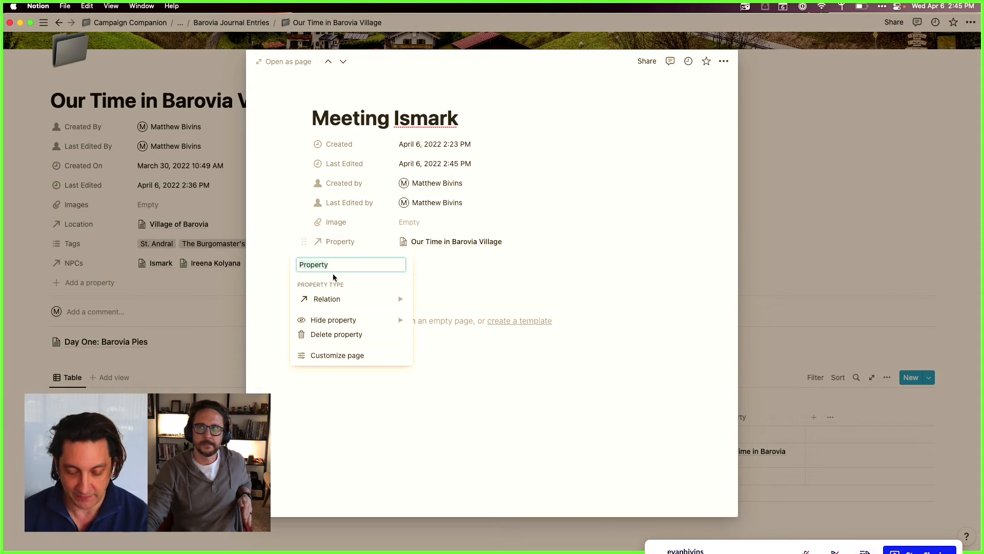
text(Located in )
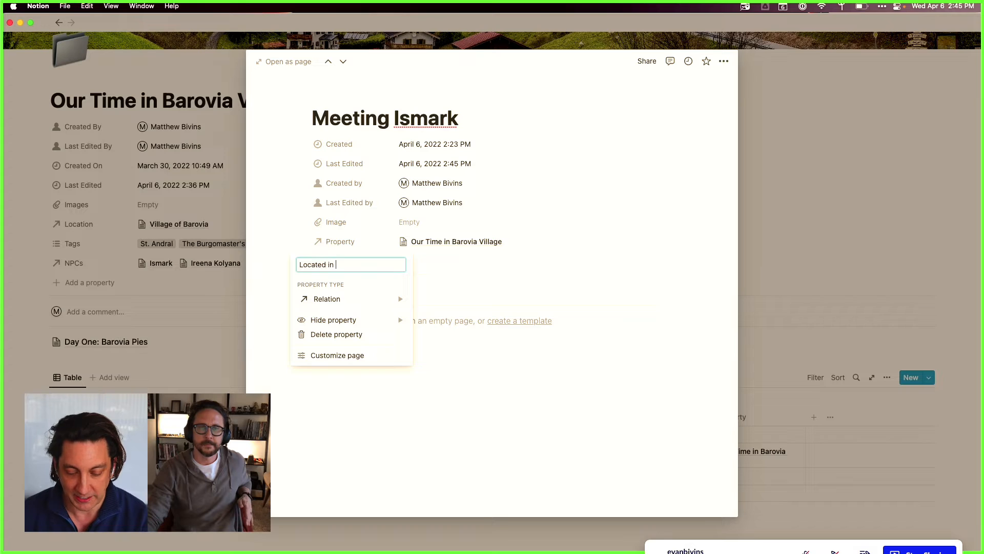
text(Folder)
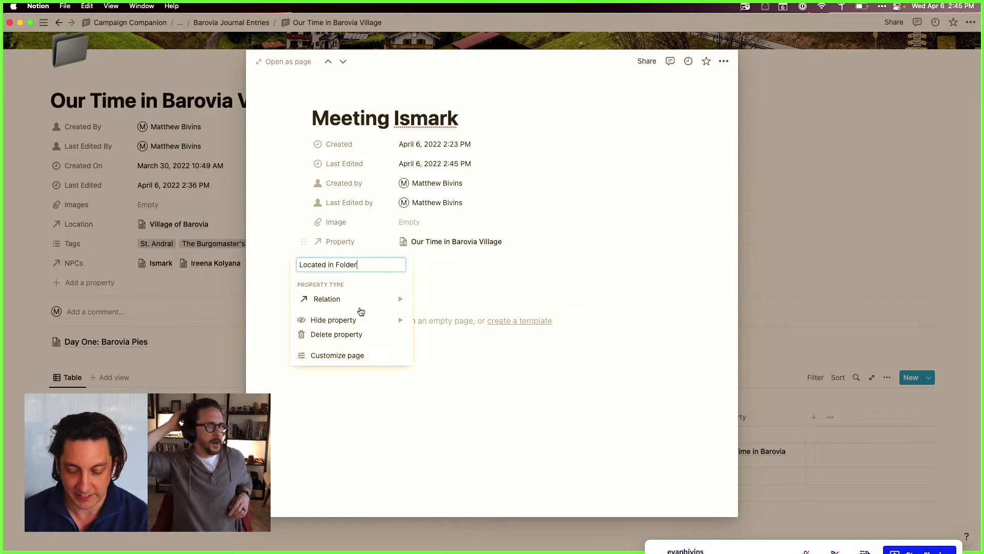
click(359, 439)
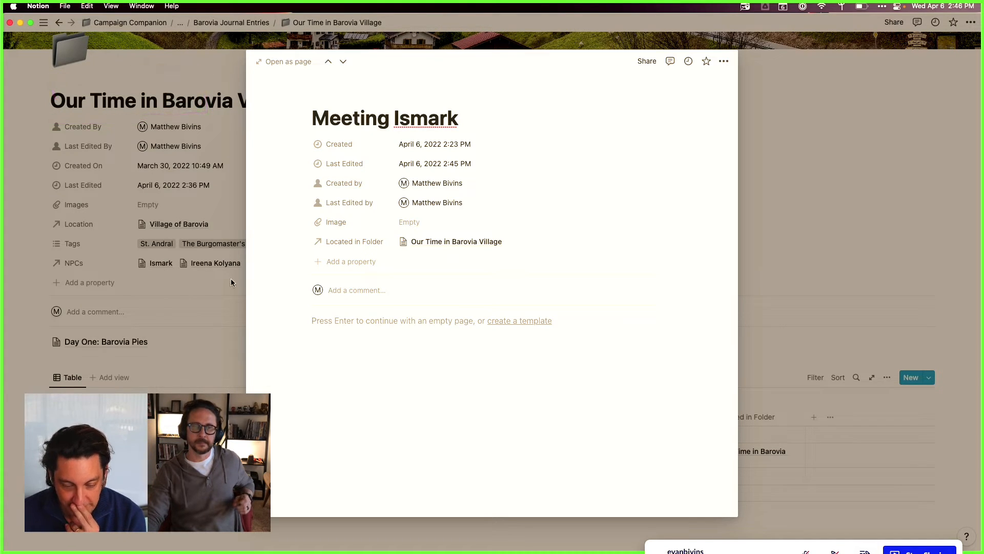
Step: Add a relation property named "NPCs" to Meeting Ismark, linked to the NPCs of Barovia database, and return to the parent entry
click(352, 263)
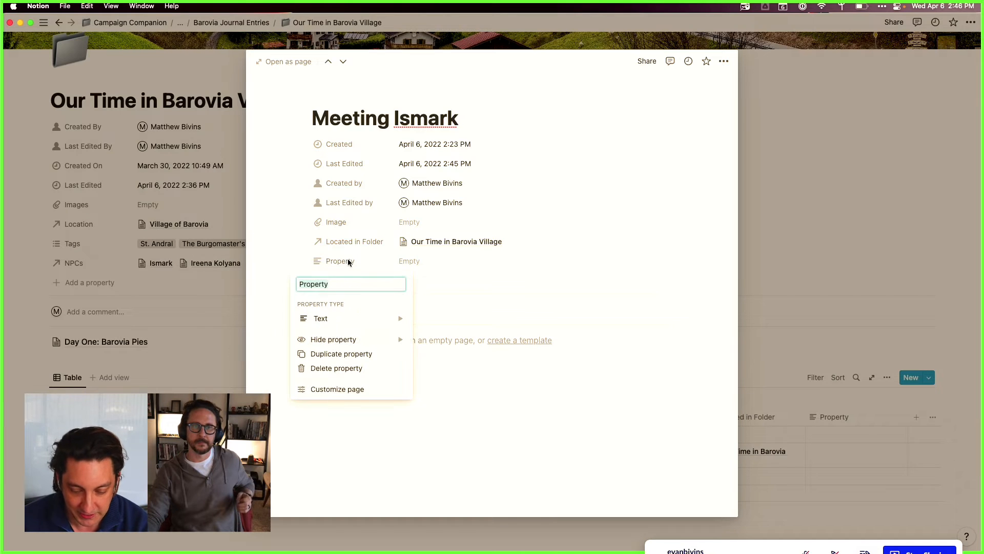
text(NPCs)
mouse_move(403, 318)
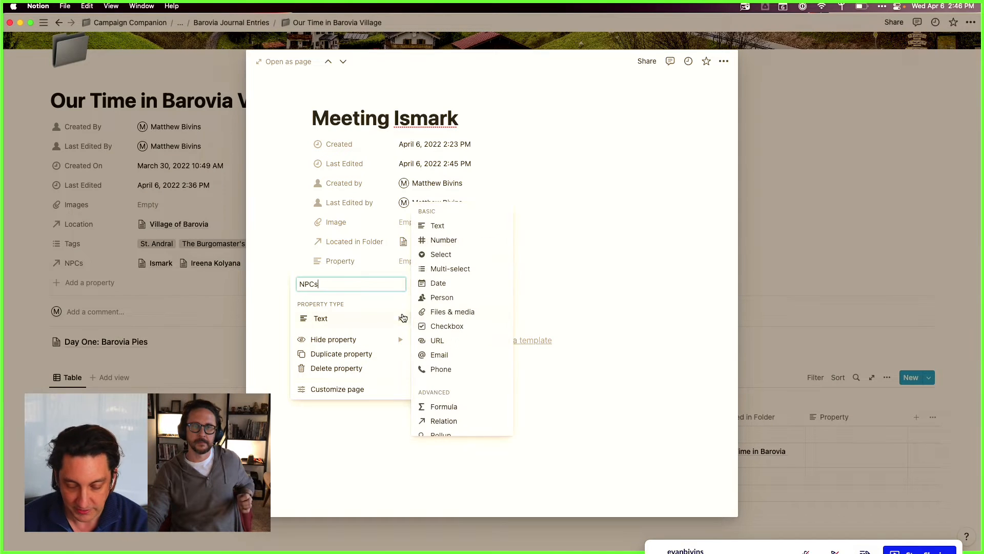
scroll(456, 400, down, 3)
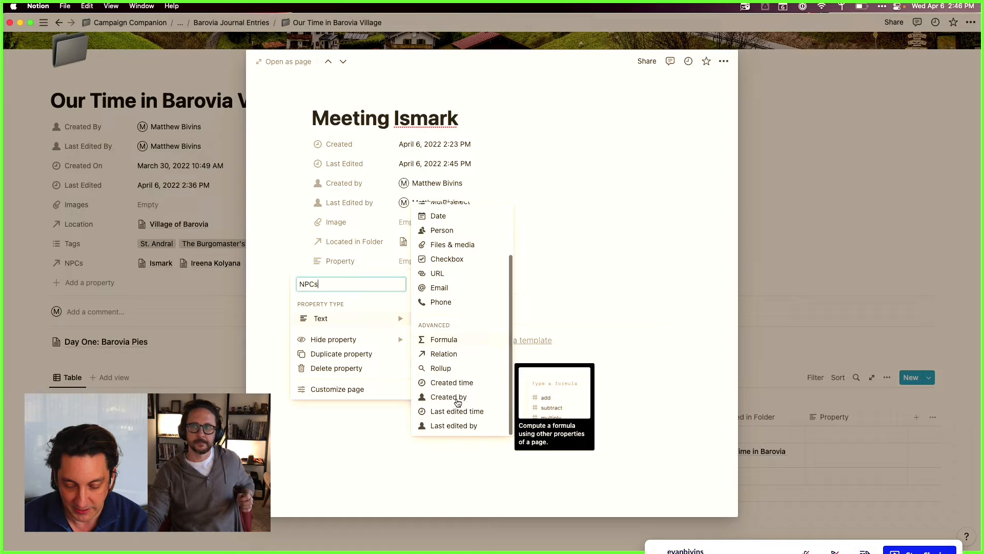
click(451, 356)
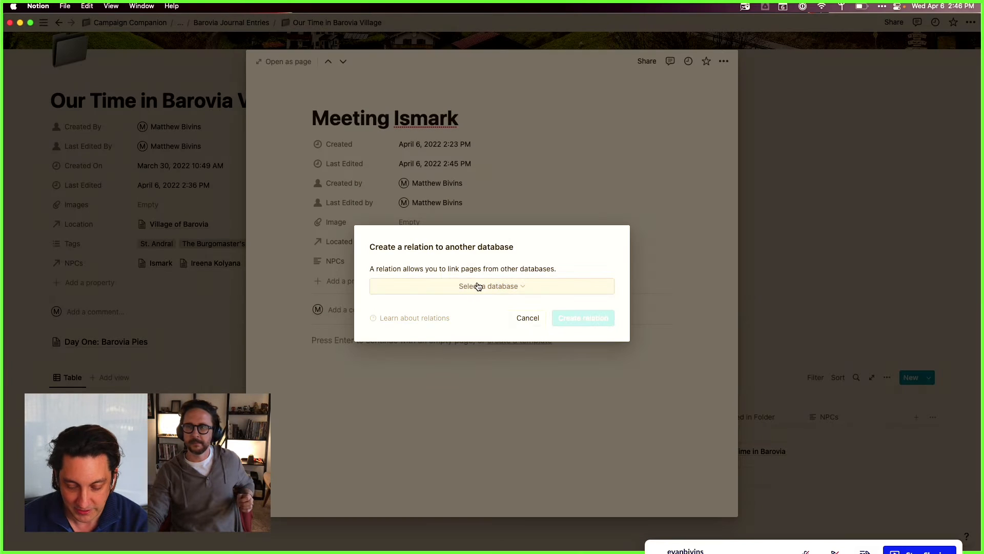
click(478, 285)
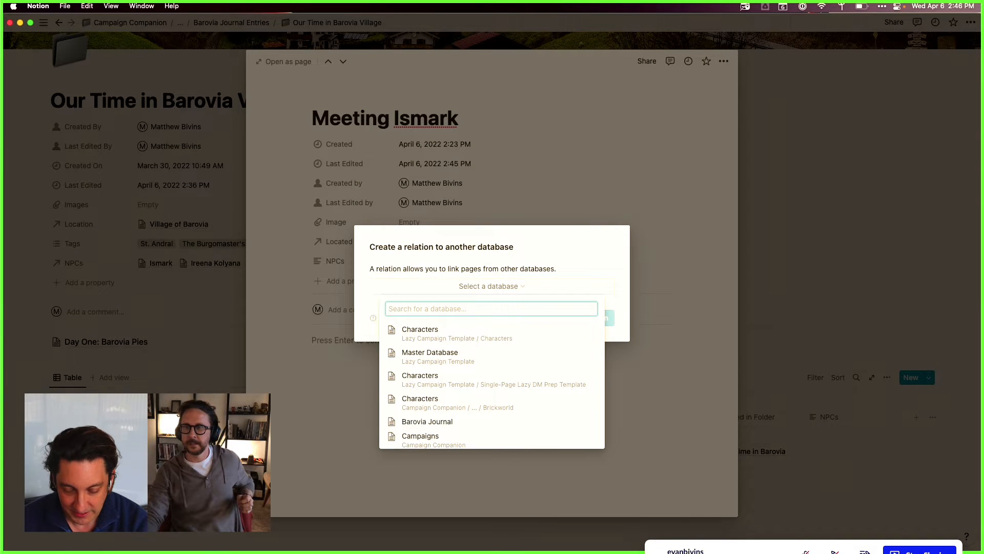
text(barovia)
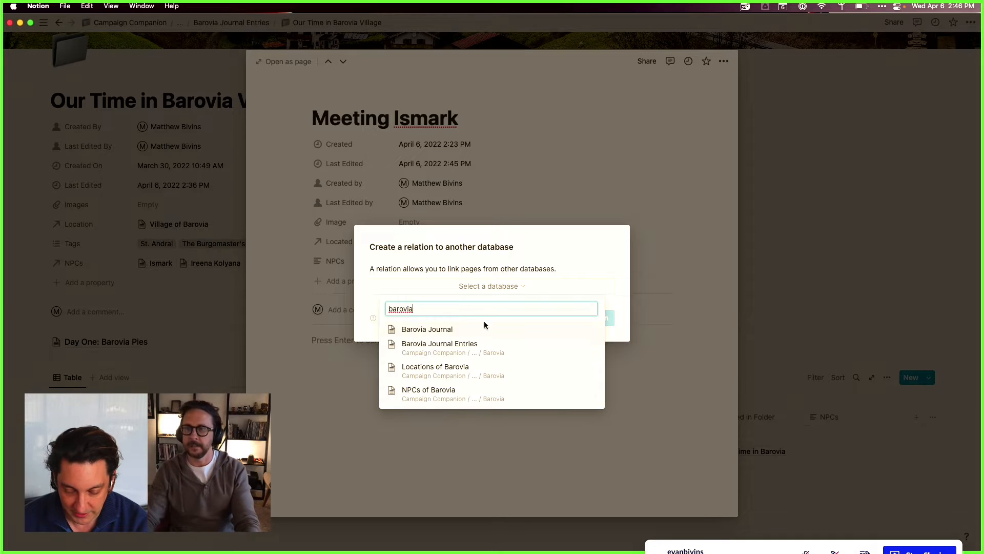
click(490, 394)
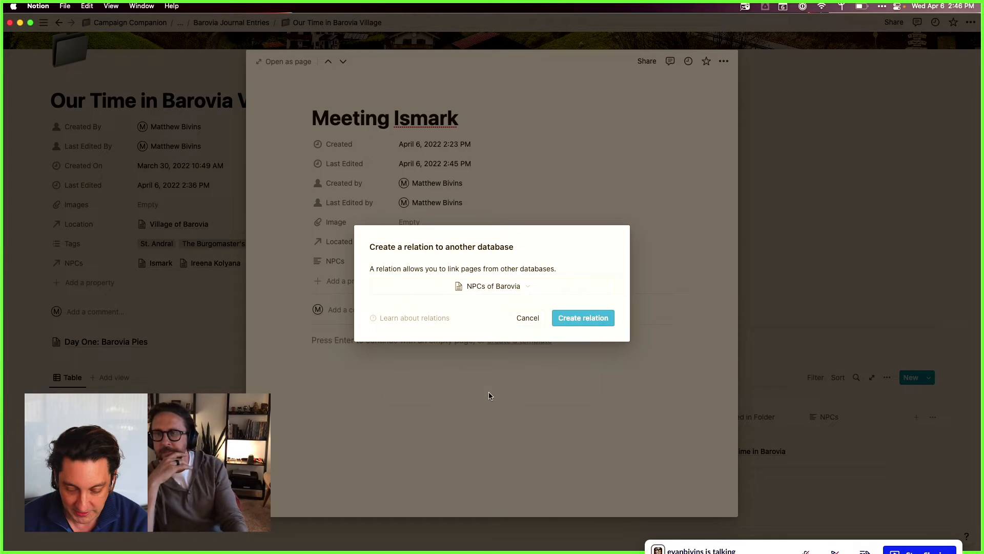
click(587, 318)
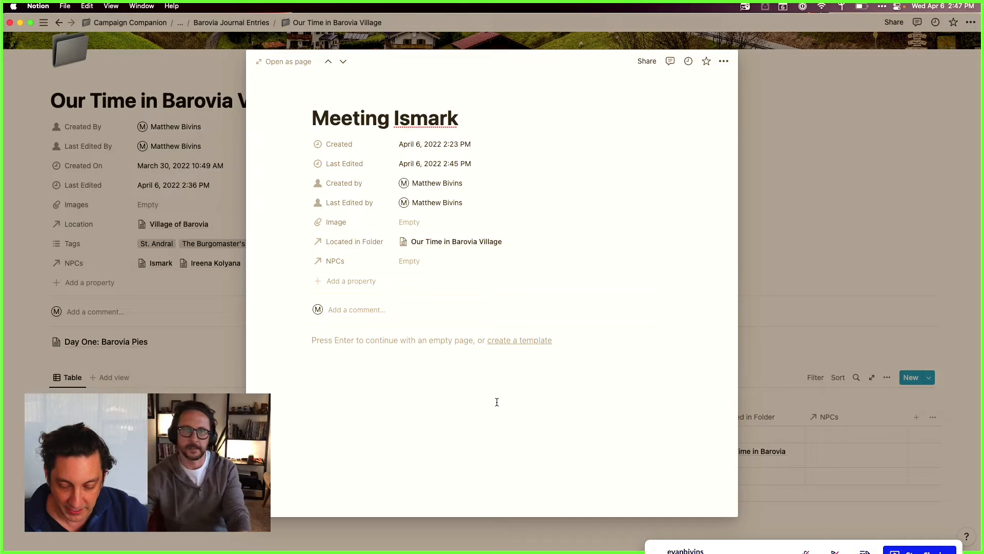
key(Return)
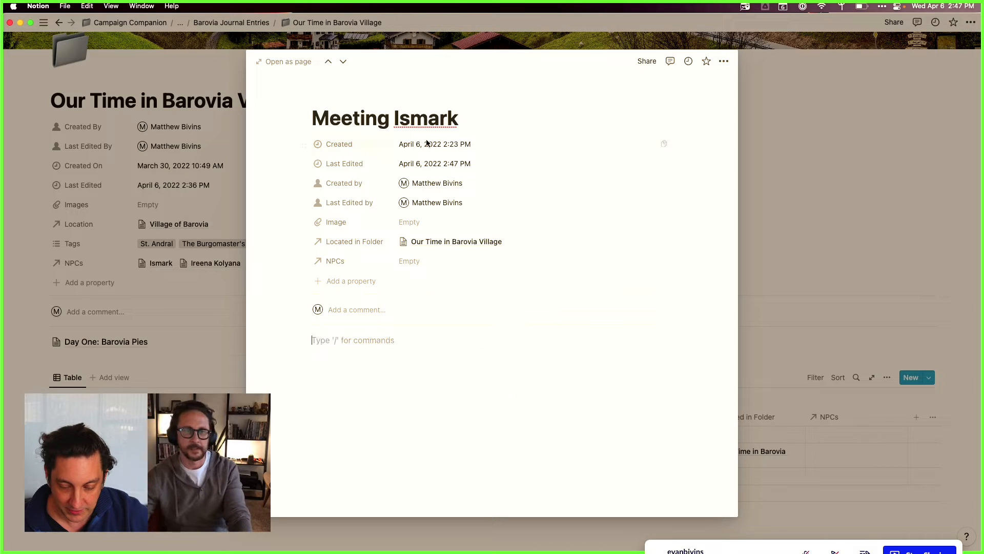
click(759, 155)
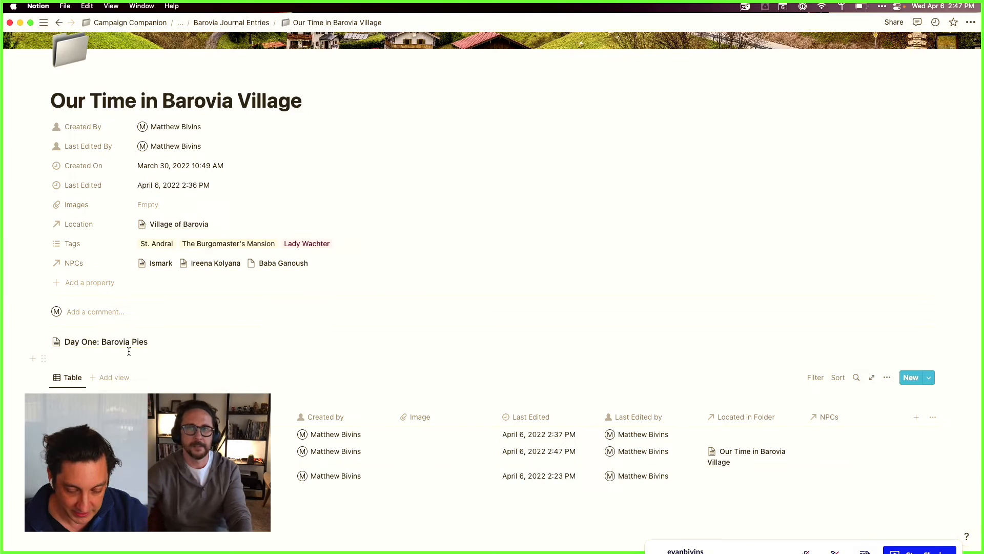
Step: Move the Day One: Barovia Pies page into the Sub-Pages table below Meeting Ismark and preview the moved page
scroll(295, 344, down, 3)
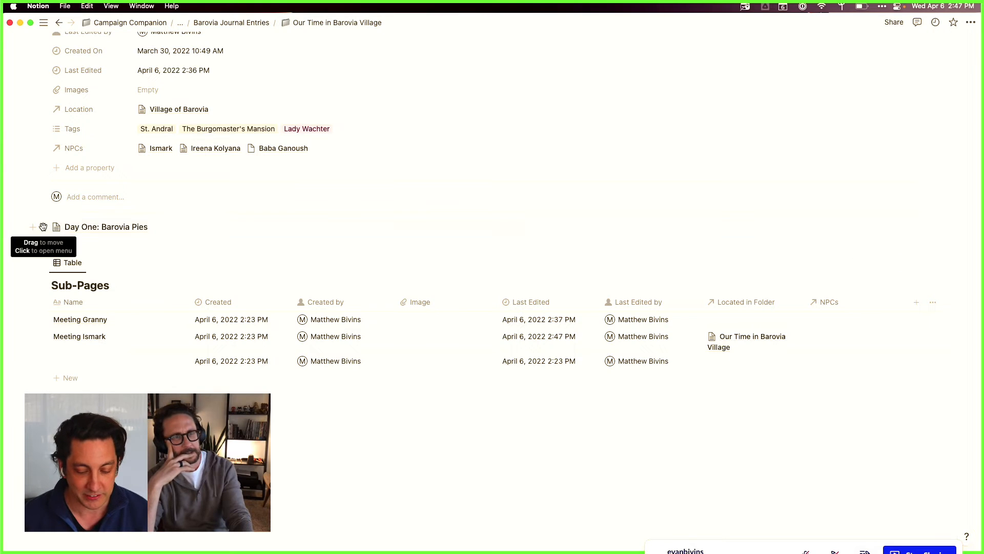
drag(44, 227, 59, 355)
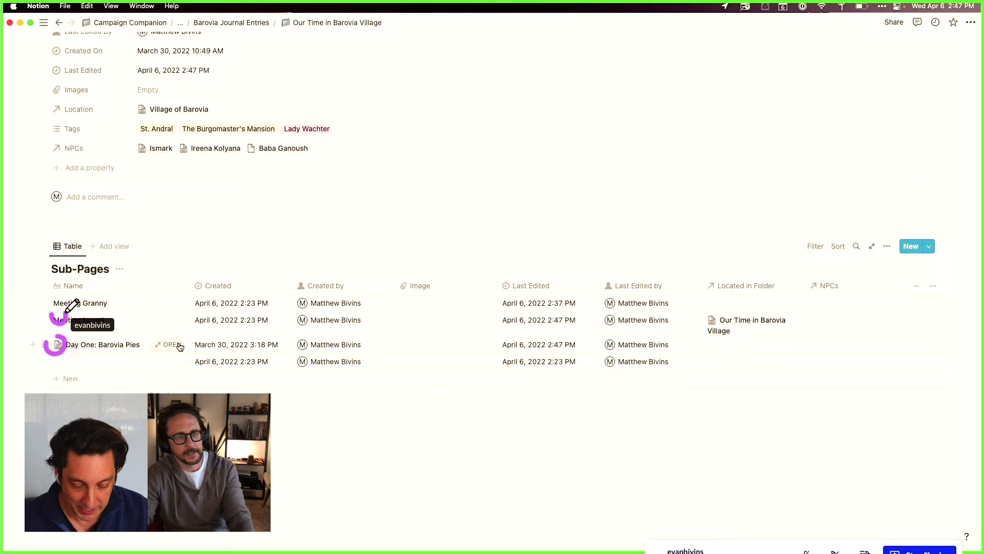
click(172, 345)
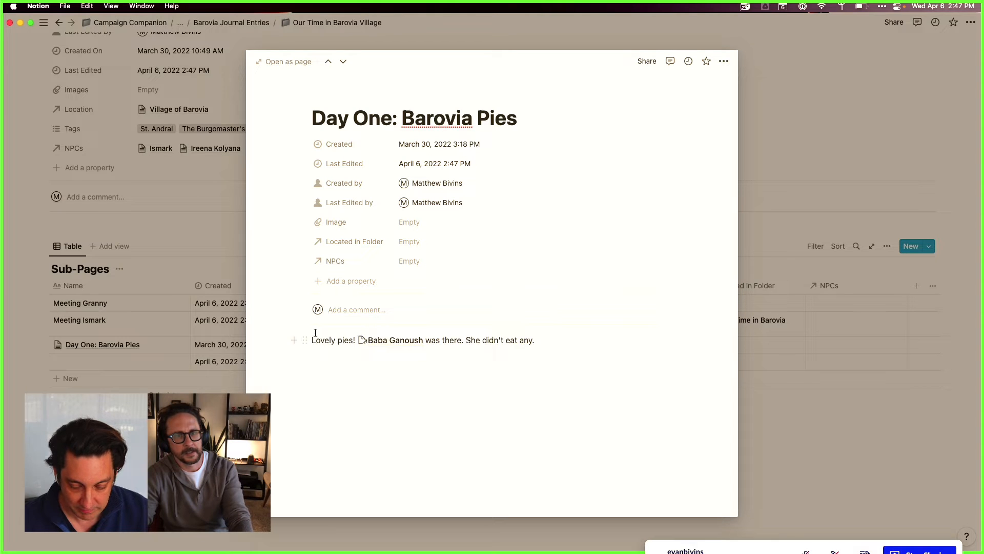
click(389, 43)
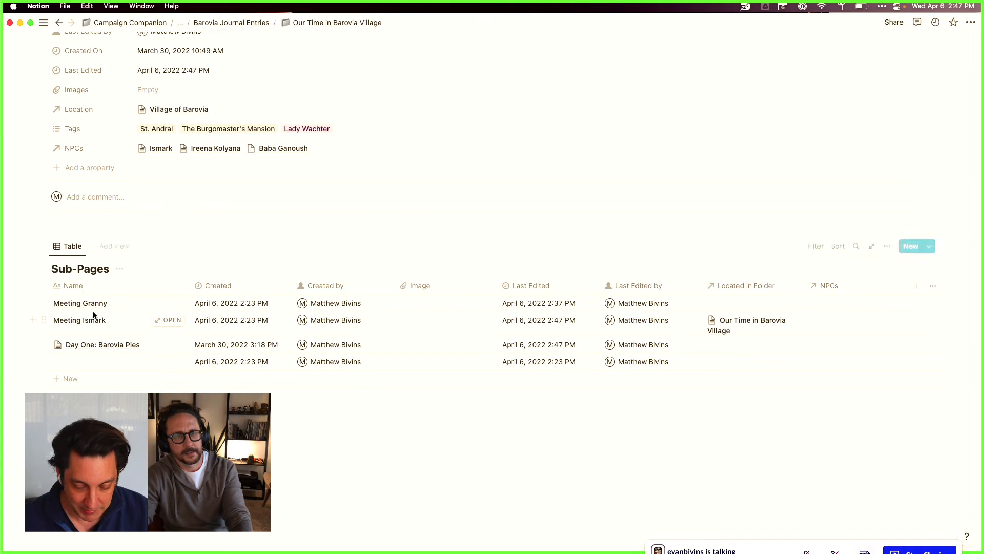
Step: Start the Meeting Ismark page body with the text "You have to “start” the entry to get the cute page icon."
click(177, 321)
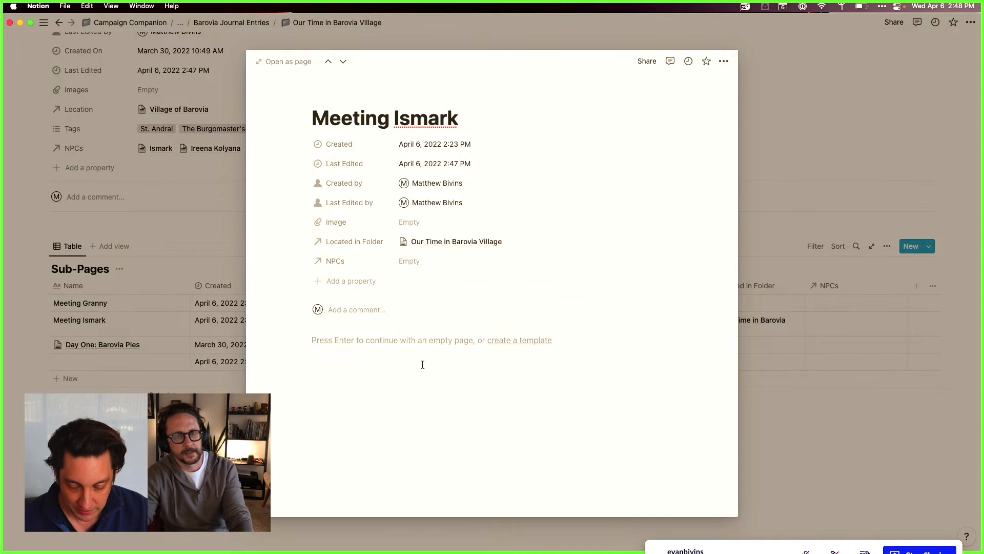
key(Return)
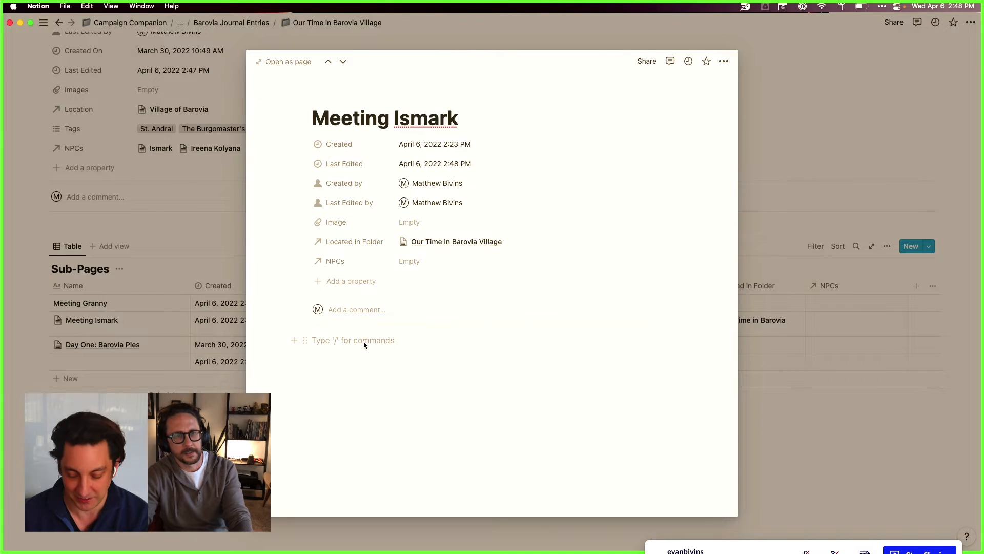
text(You have to ty)
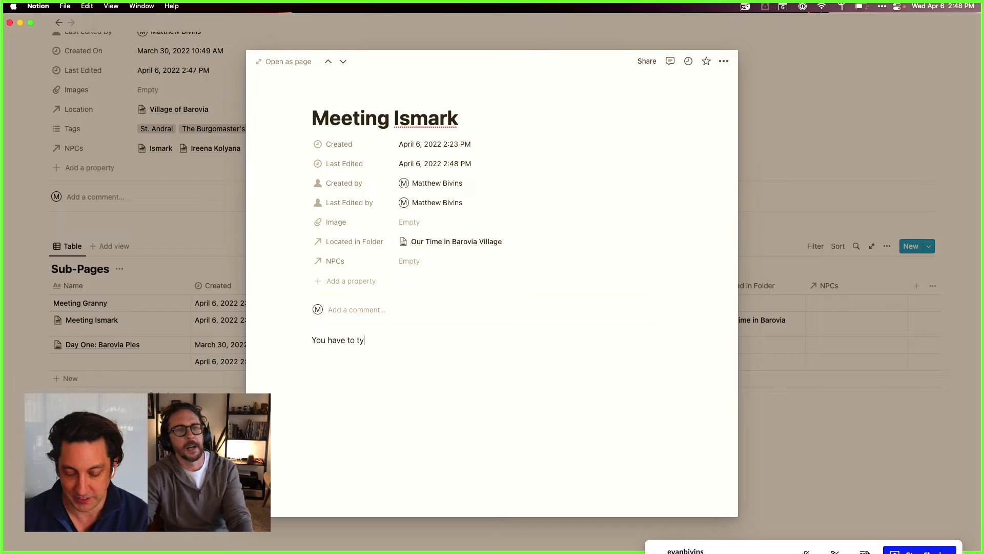
key(BackSpace)
text("start)
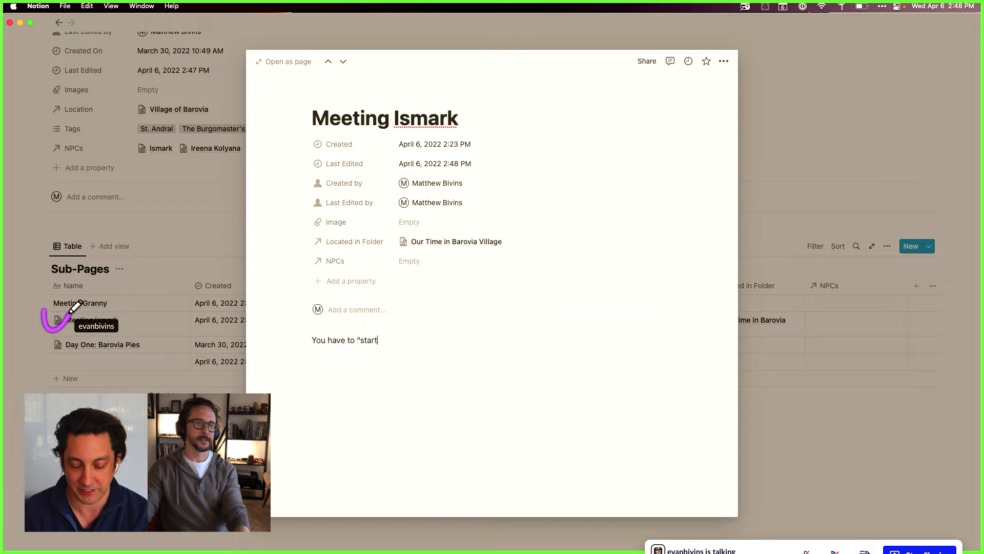
text(" the jo)
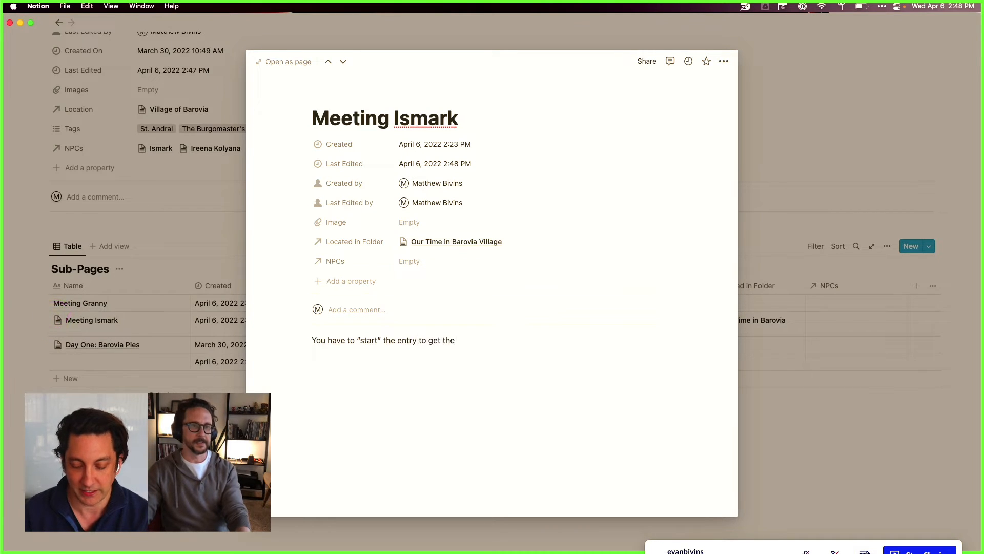
text(ge icon.)
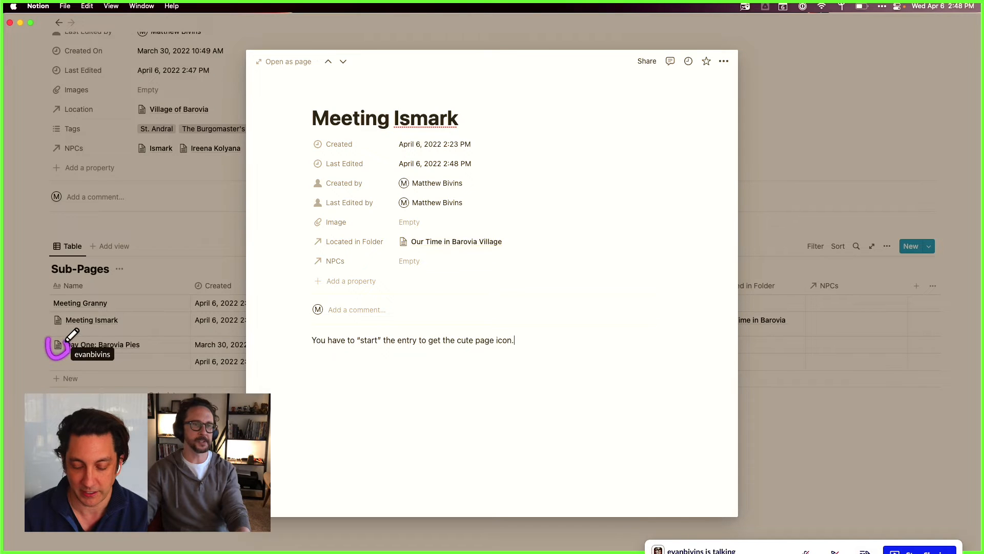
Step: Write "Granny is sooooo cute." in the body of the Meeting Granny sub-page and return to the parent entry
click(416, 31)
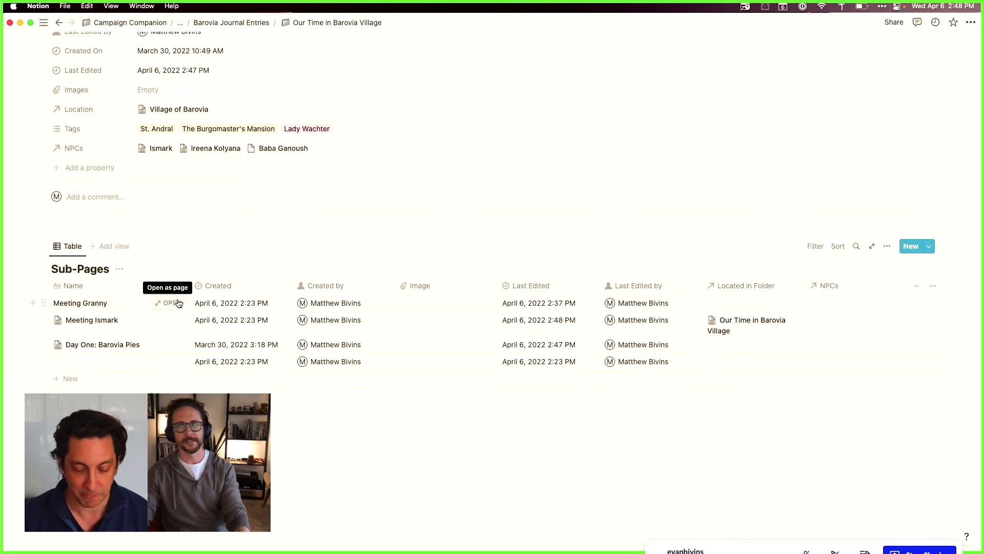
click(175, 302)
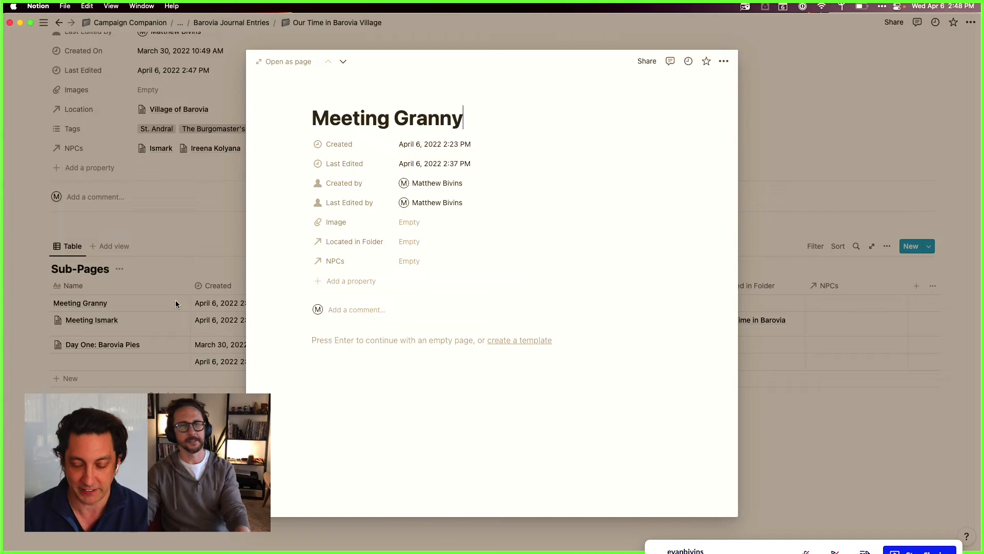
key(Return)
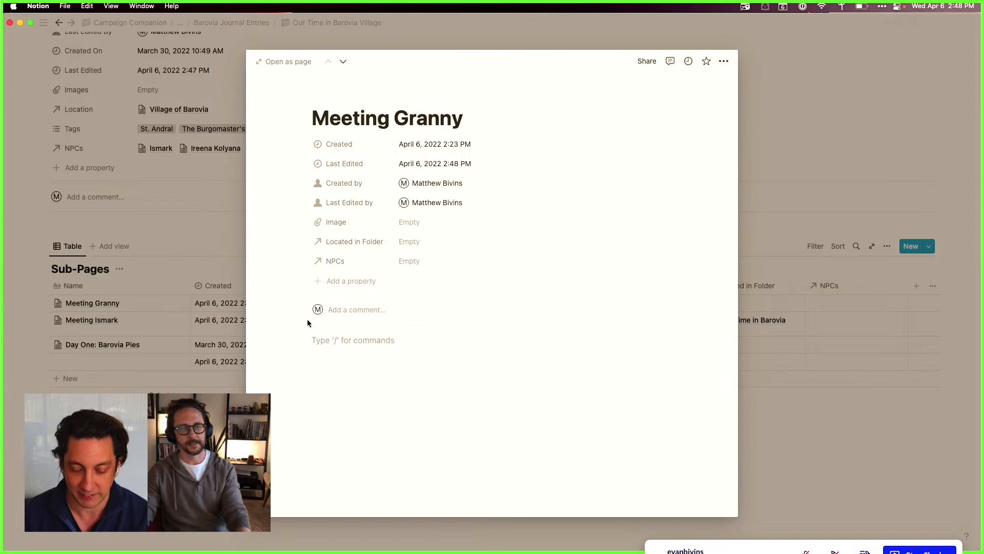
text(Gran)
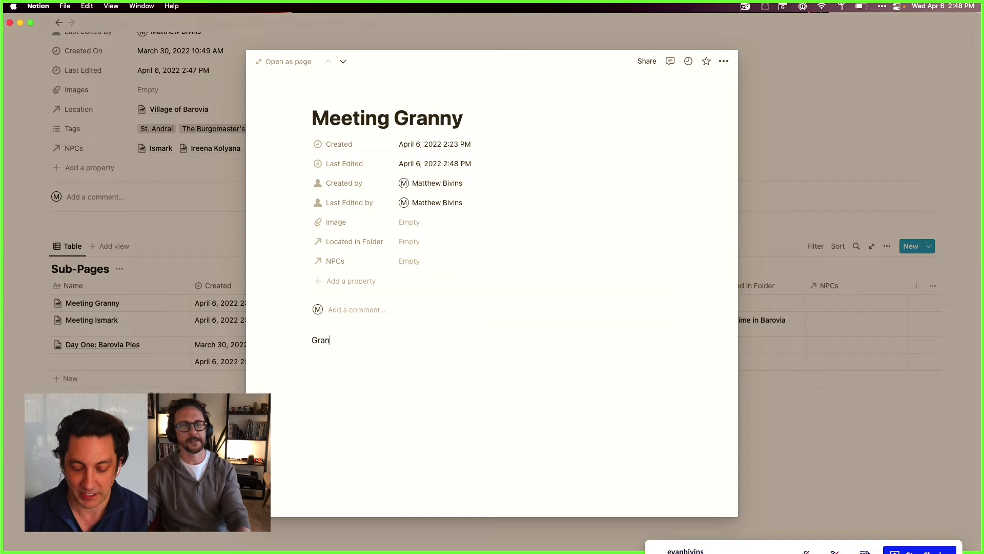
text(ny is sooooo)
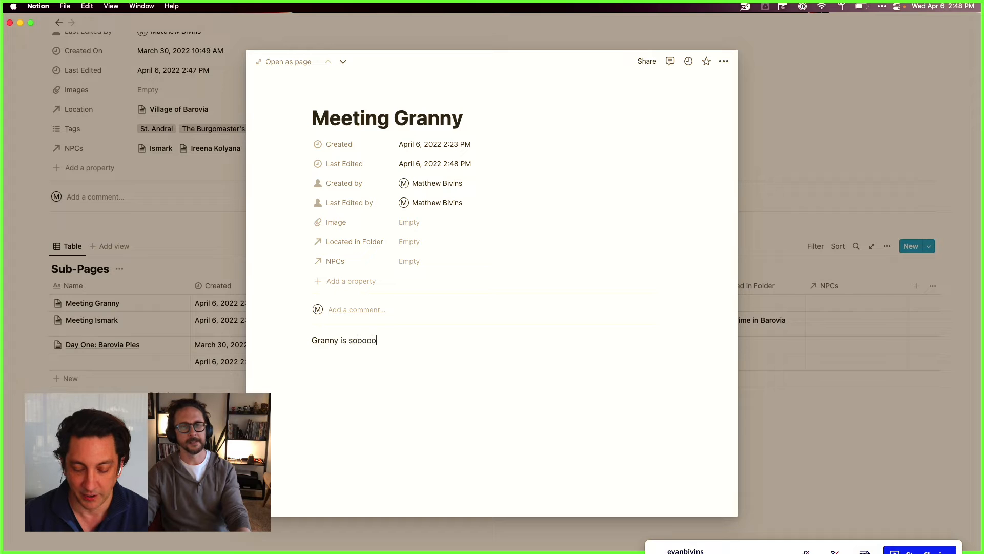
text( cute.)
click(820, 387)
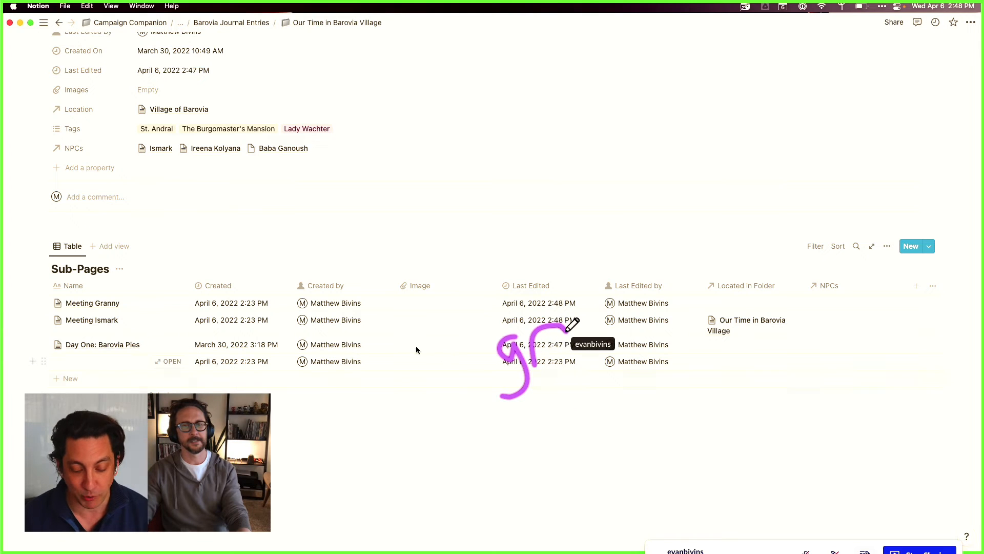
Step: Insert a link to the Meeting Granny page below the first line of the Meeting Ismark page
click(175, 322)
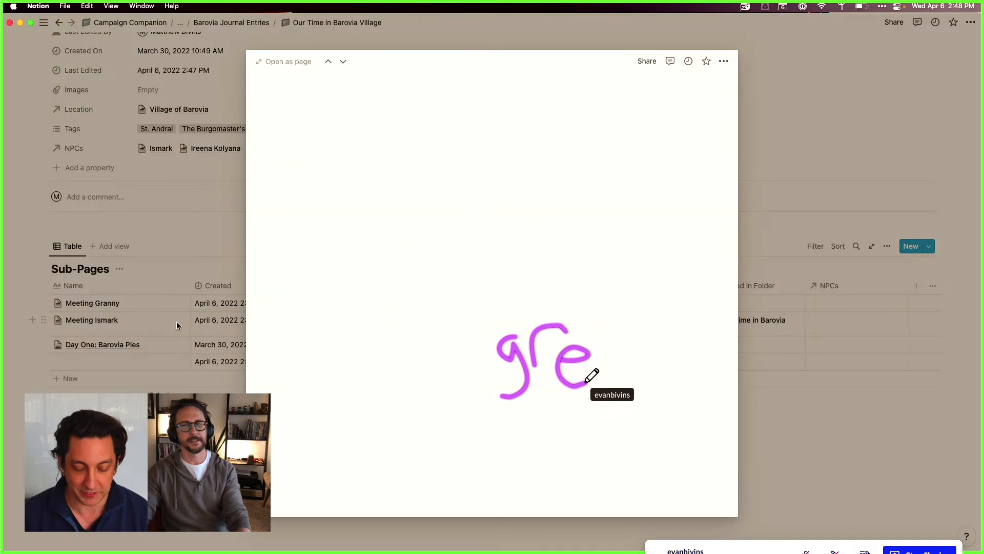
click(389, 359)
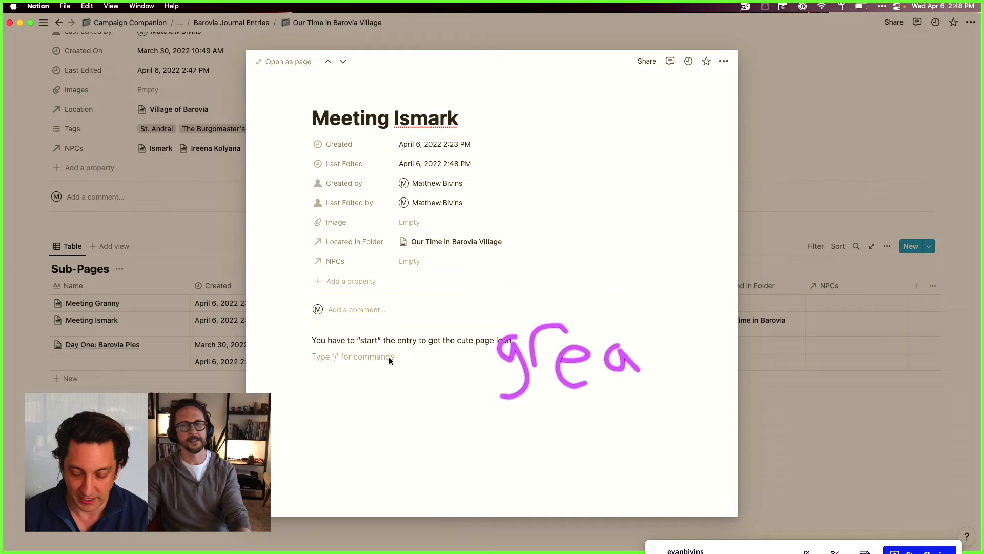
text(@)
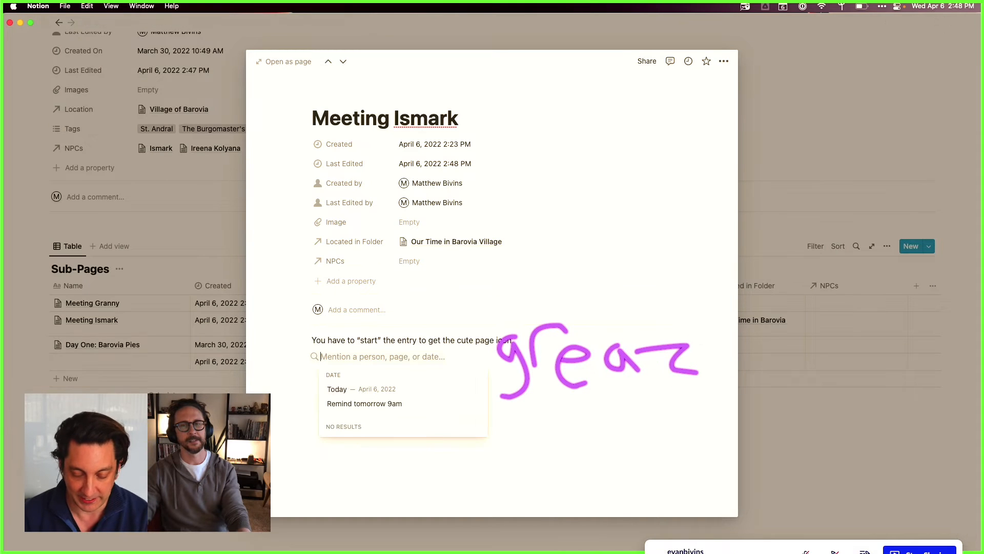
text(meeting)
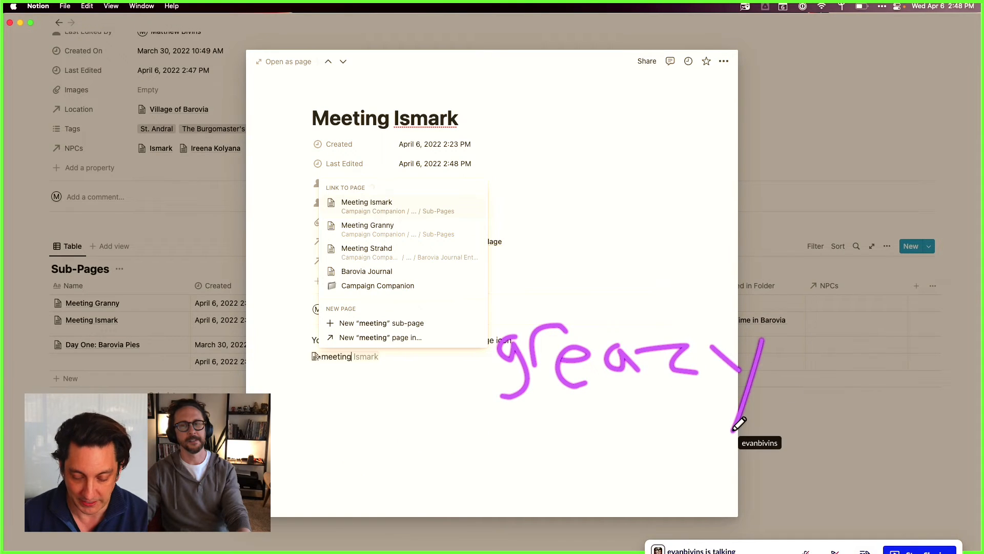
click(377, 236)
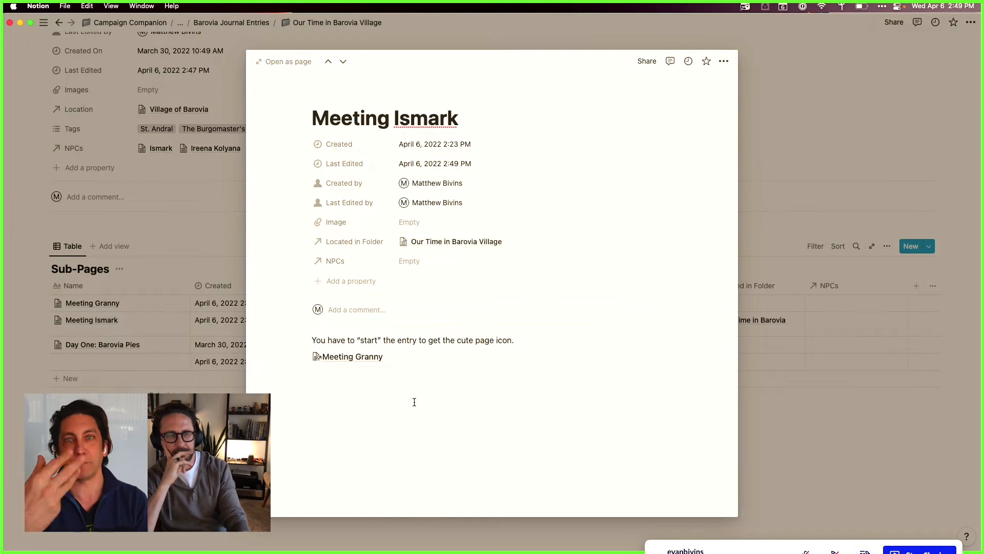
Step: Follow the Meeting Granny link, take its backlink to Meeting Ismark, and return to the Our Time in Barovia Village entry
click(351, 357)
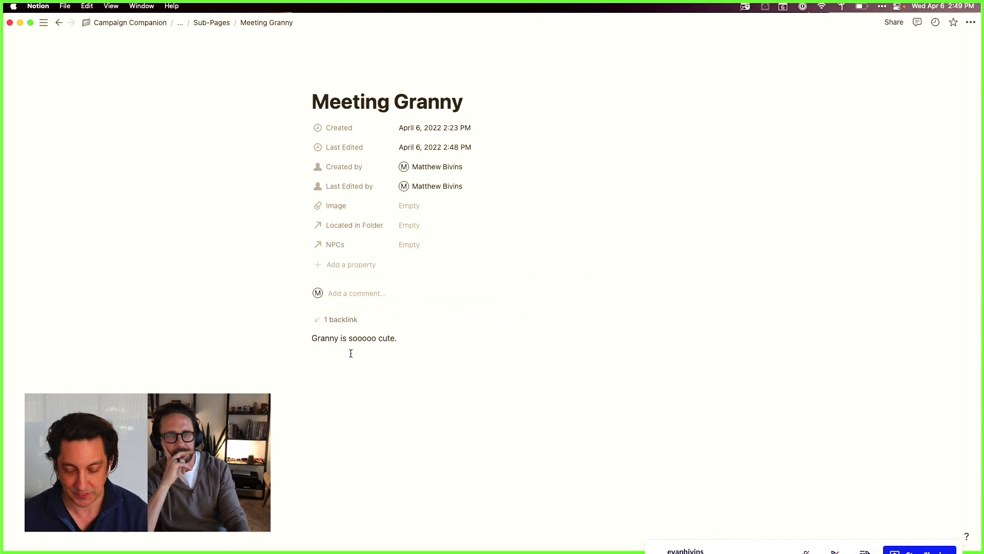
click(337, 320)
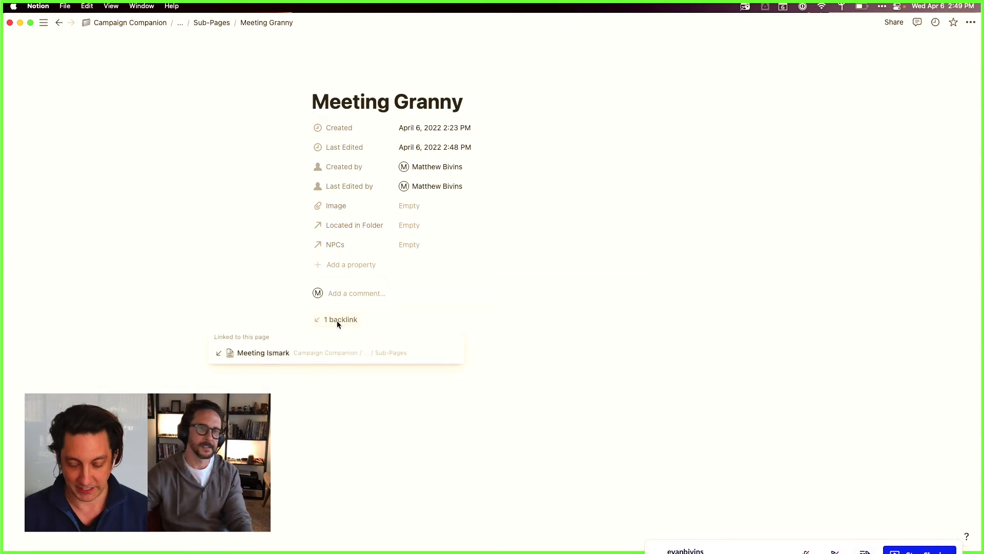
click(262, 354)
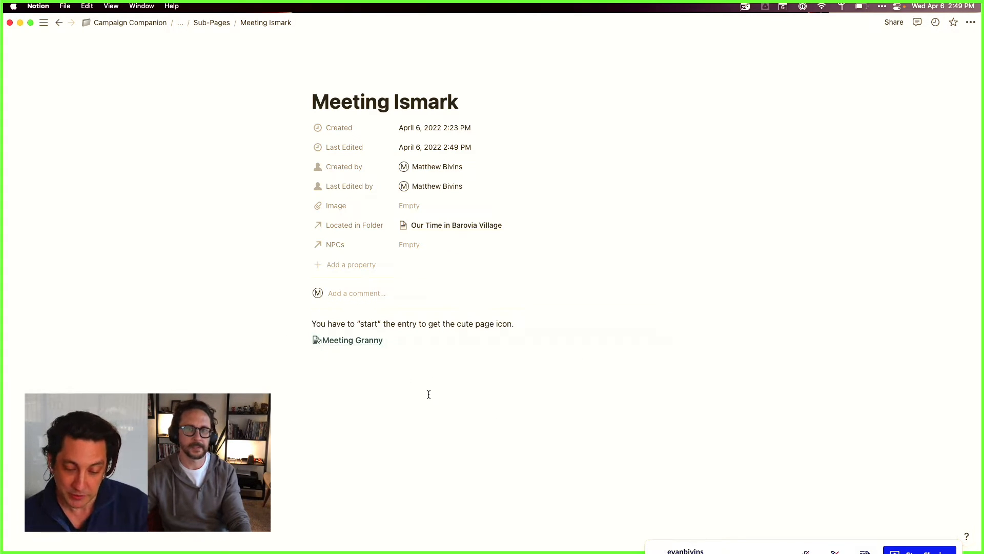
click(180, 23)
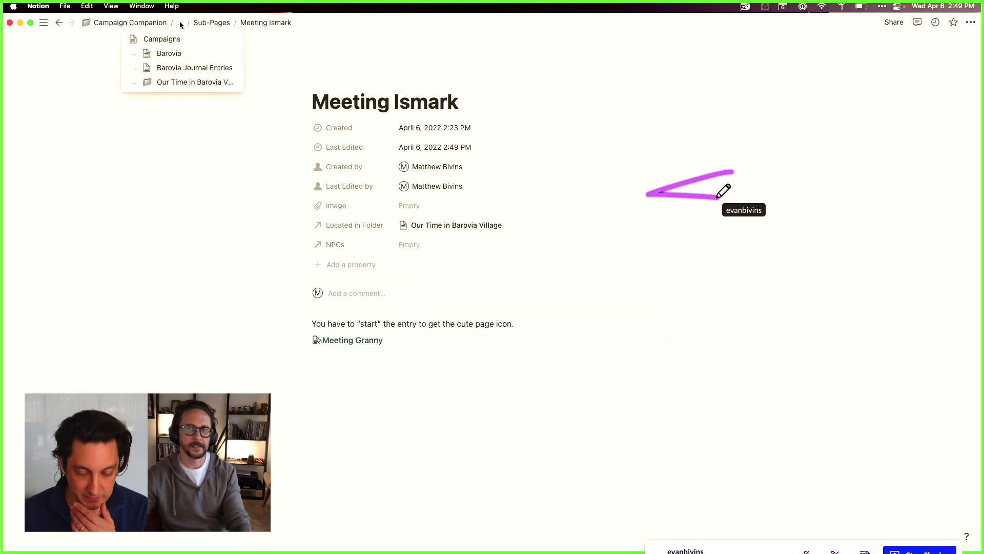
click(191, 83)
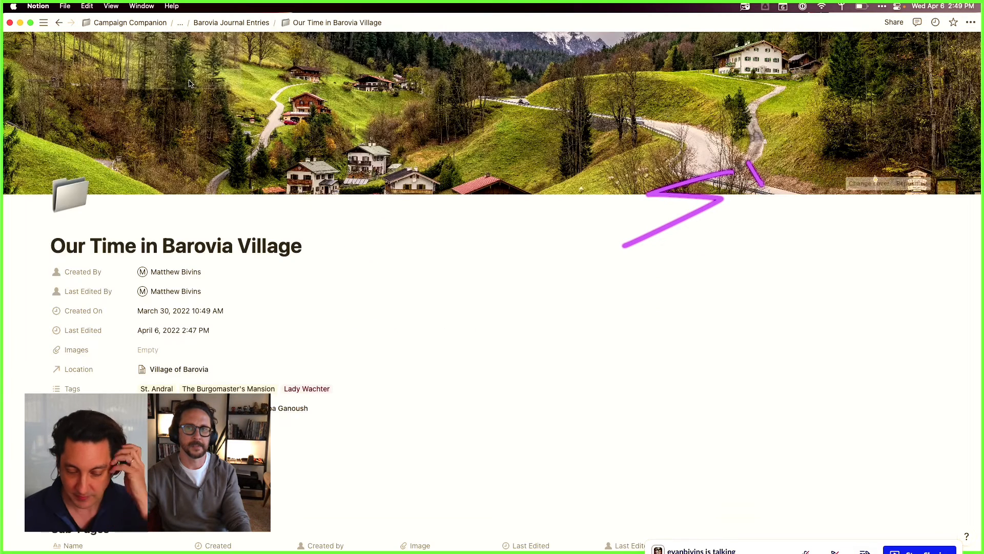
Step: Add a List view to the Sub-Pages database in Our Time in Barovia Village
scroll(305, 416, down, 5)
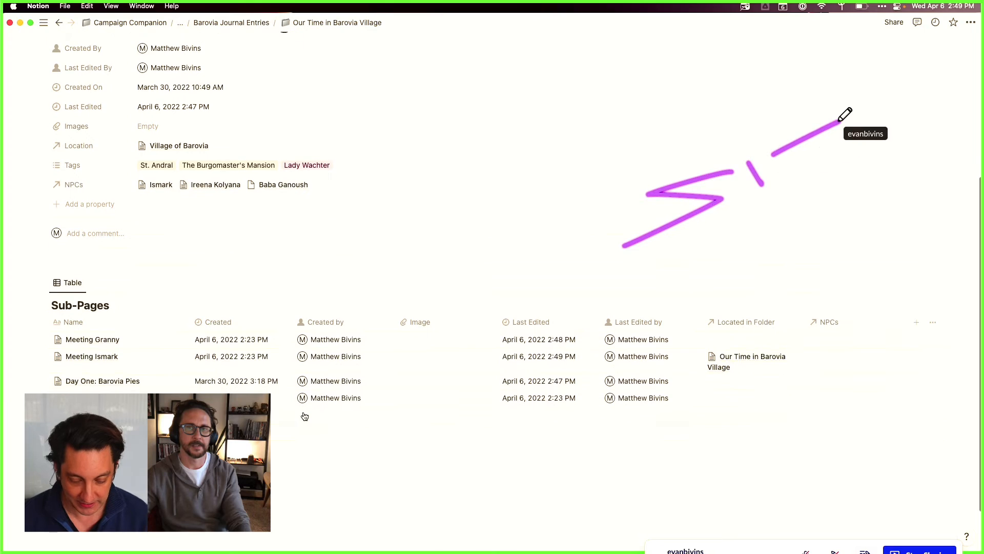
scroll(326, 442, up, 5)
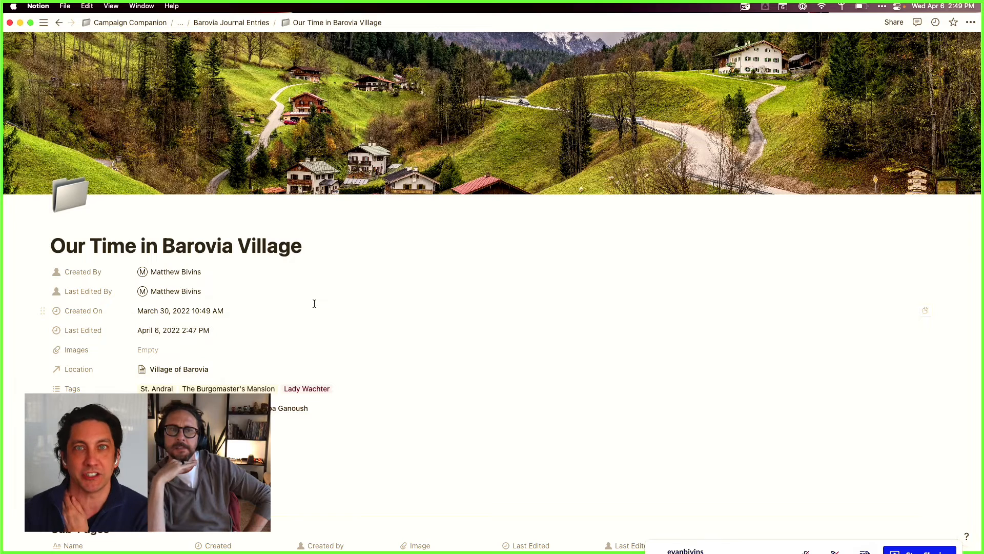
scroll(314, 304, down, 5)
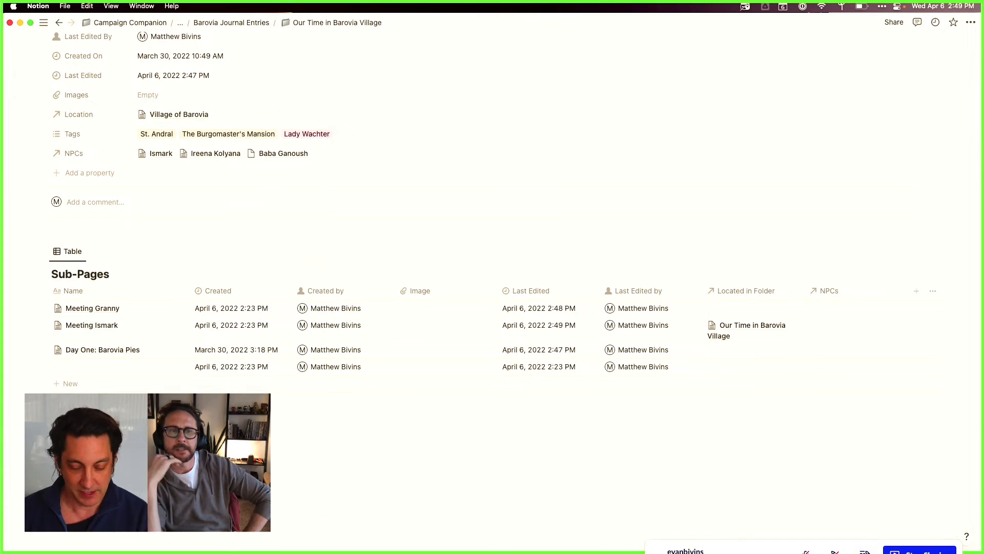
click(72, 251)
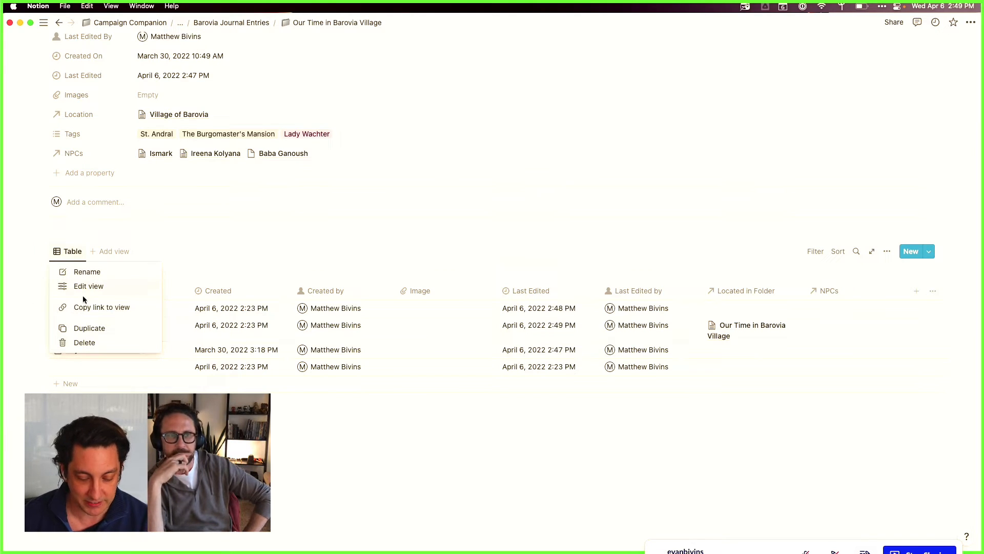
click(821, 474)
click(121, 254)
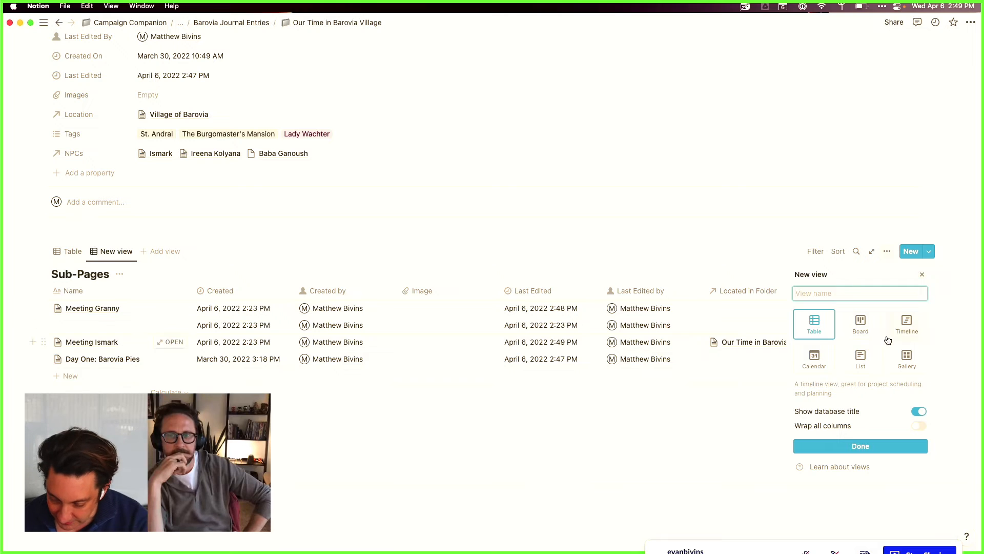
click(866, 365)
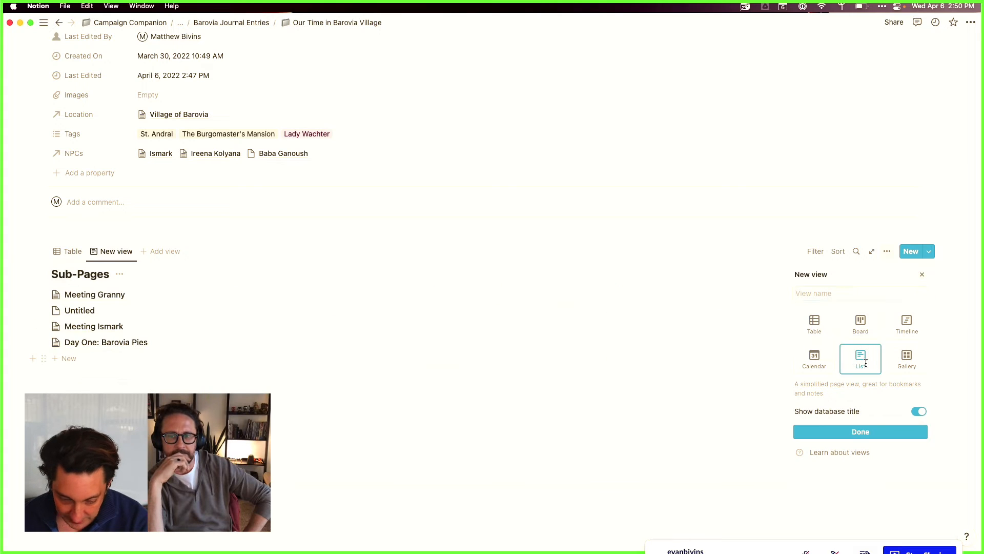
click(871, 432)
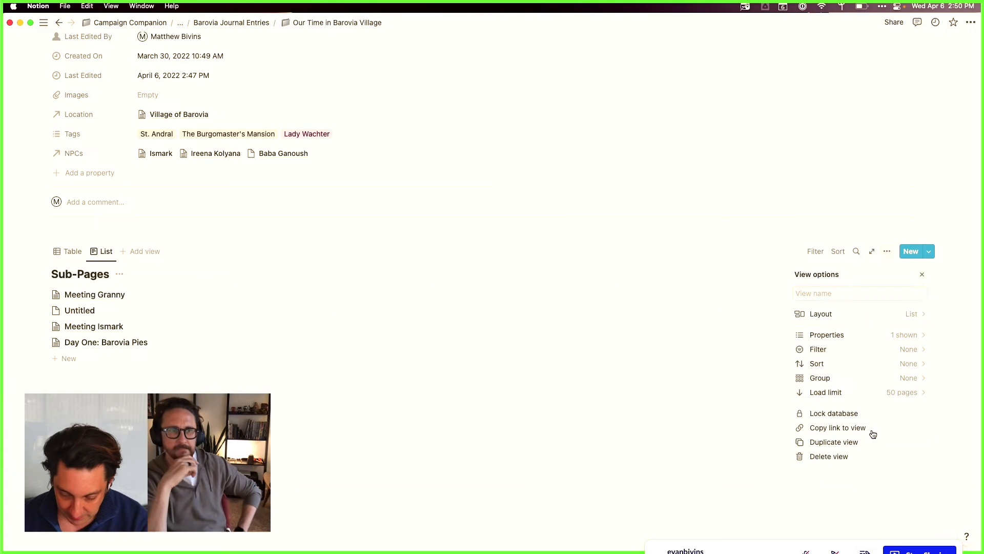
click(656, 467)
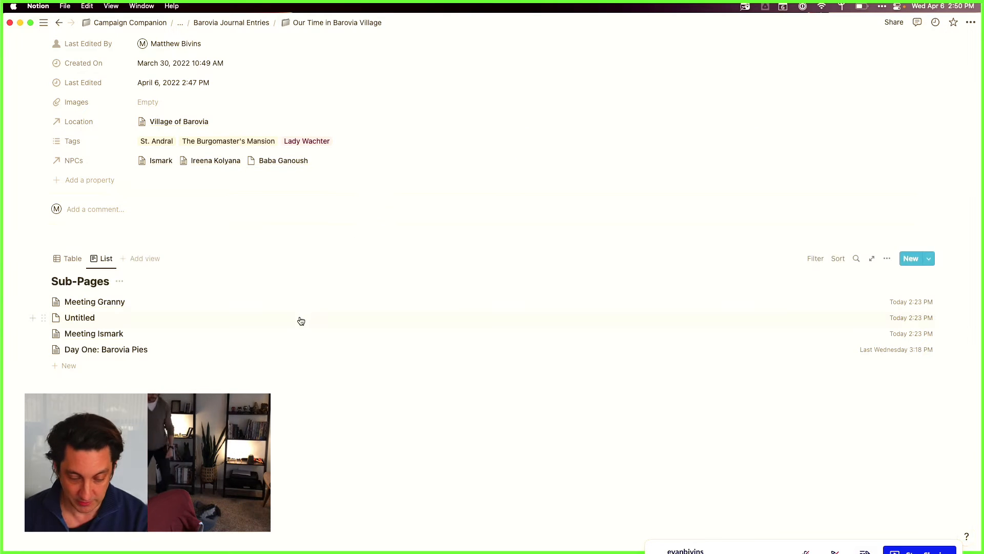
Step: Title the untitled entry in the Sub-Pages list "Meeting Ireena"
click(78, 317)
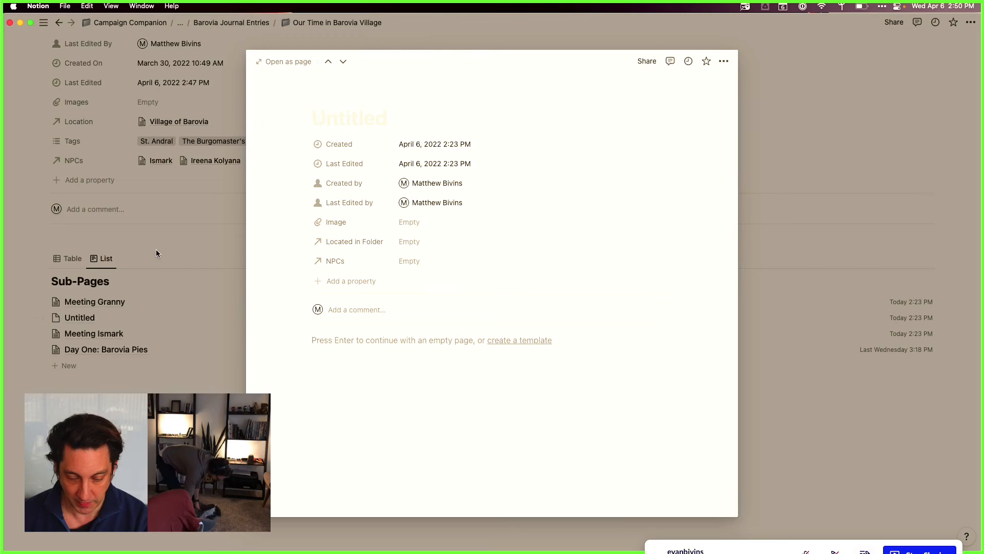
mouse_move(208, 552)
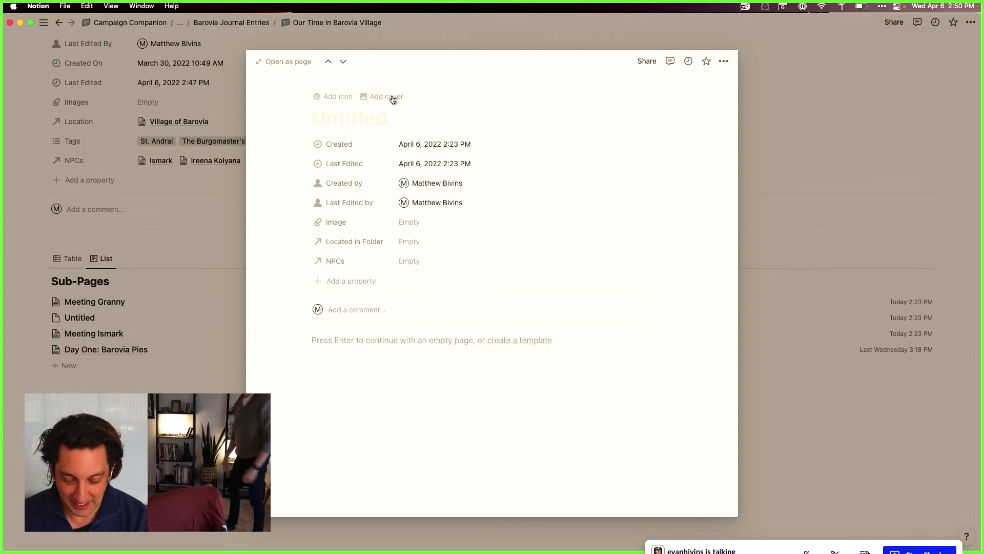
click(342, 123)
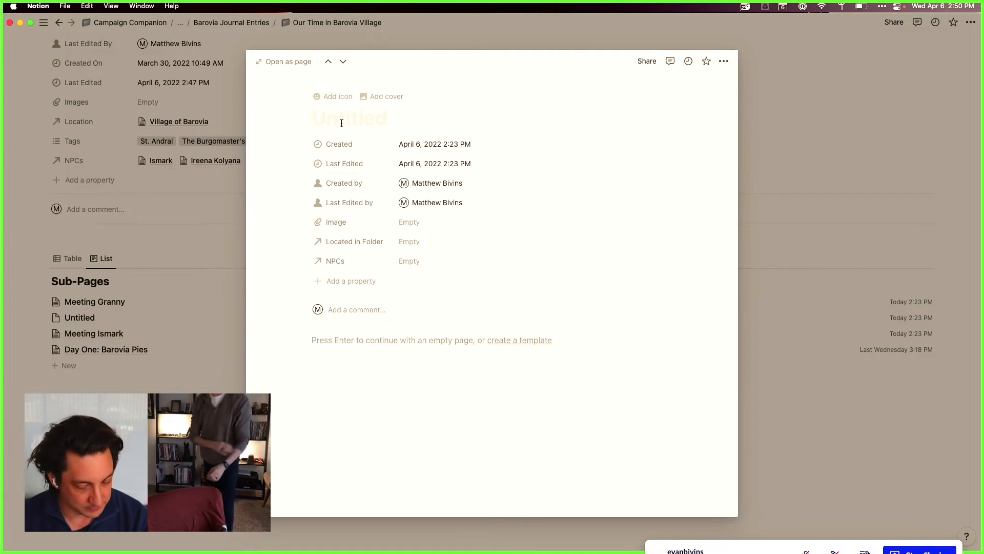
text(Meeting )
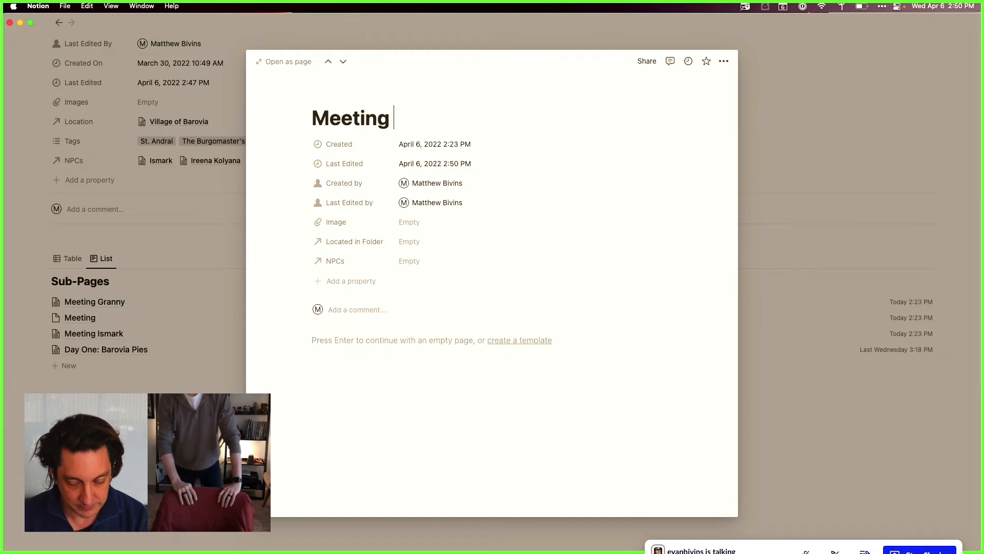
text(Ireena)
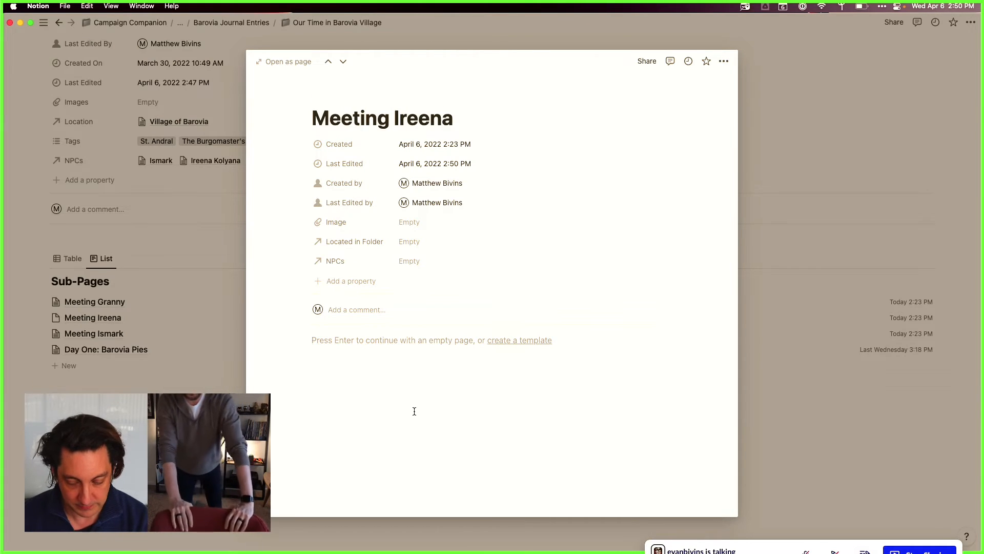
key(Return)
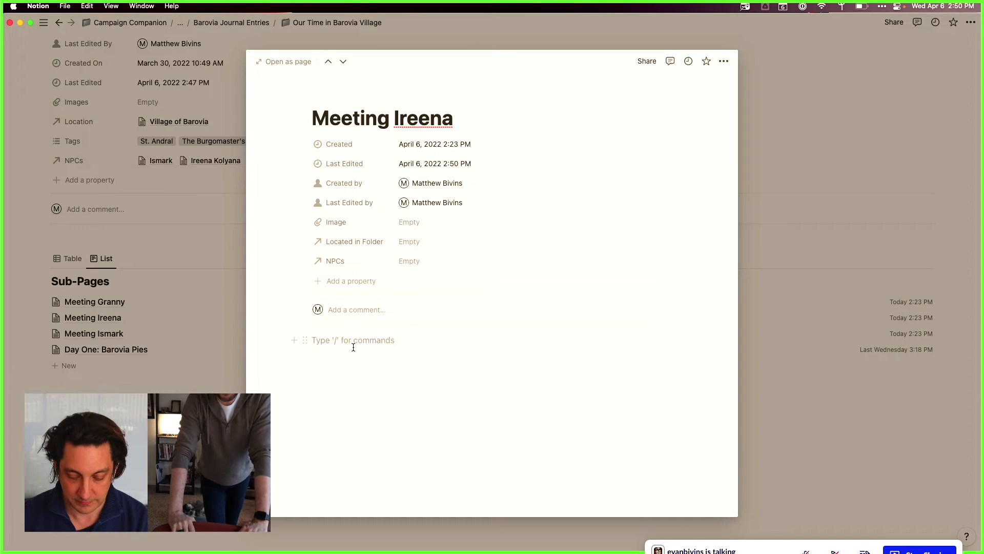
text(WE)
key(BackSpace)
text(e meet)
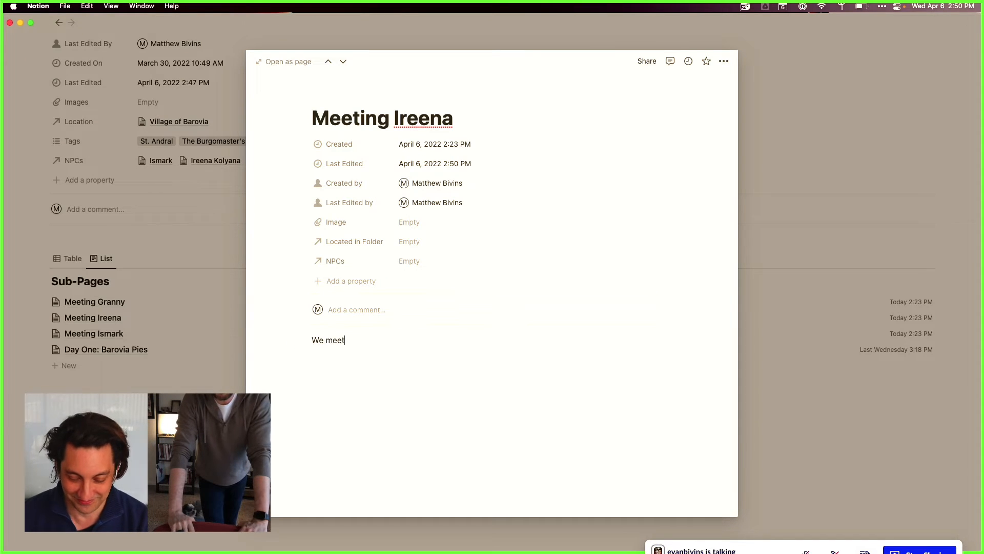
text( @ireena)
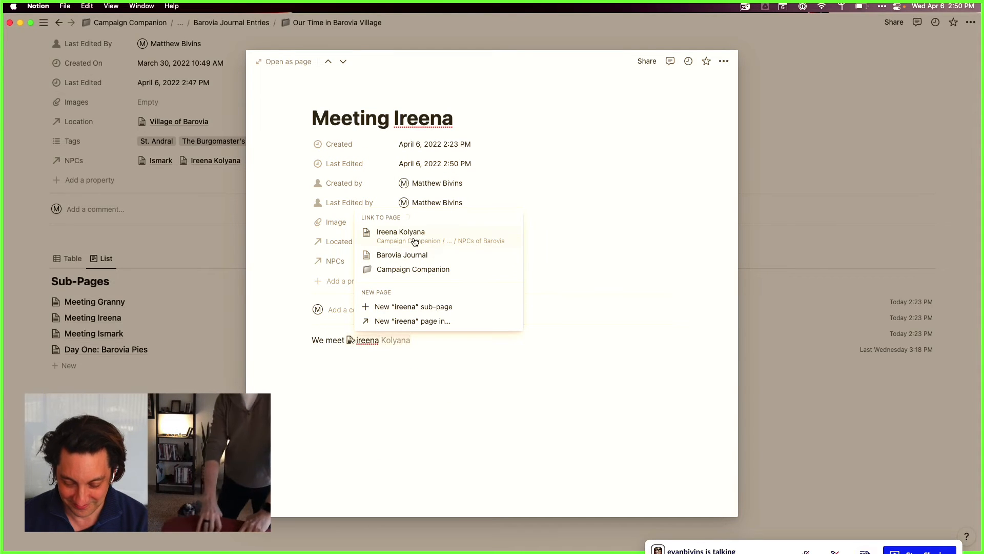
click(501, 245)
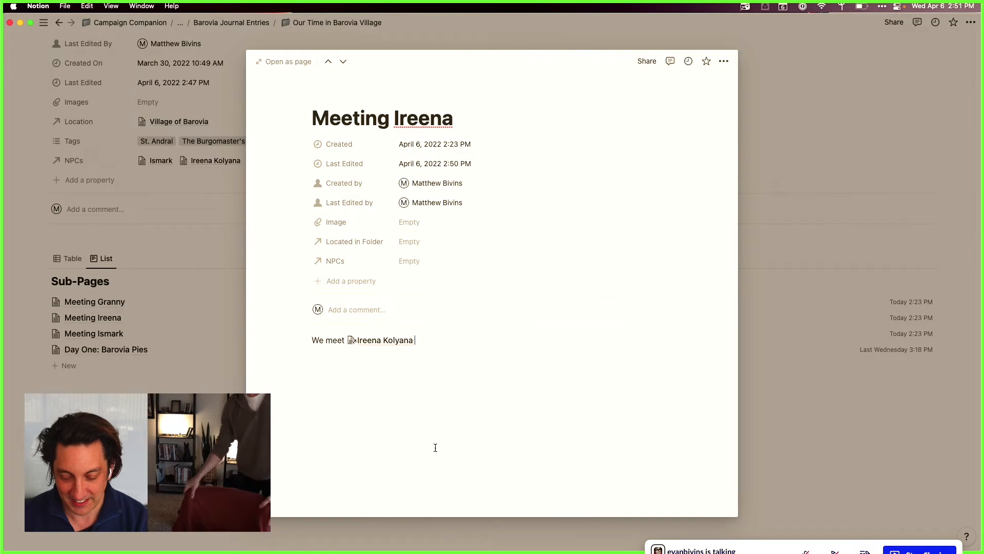
Step: Continue the line with ". She is being hunted by" and a link to the Strahd Von Zarovich page, ending with a period
text(. She is being hunte)
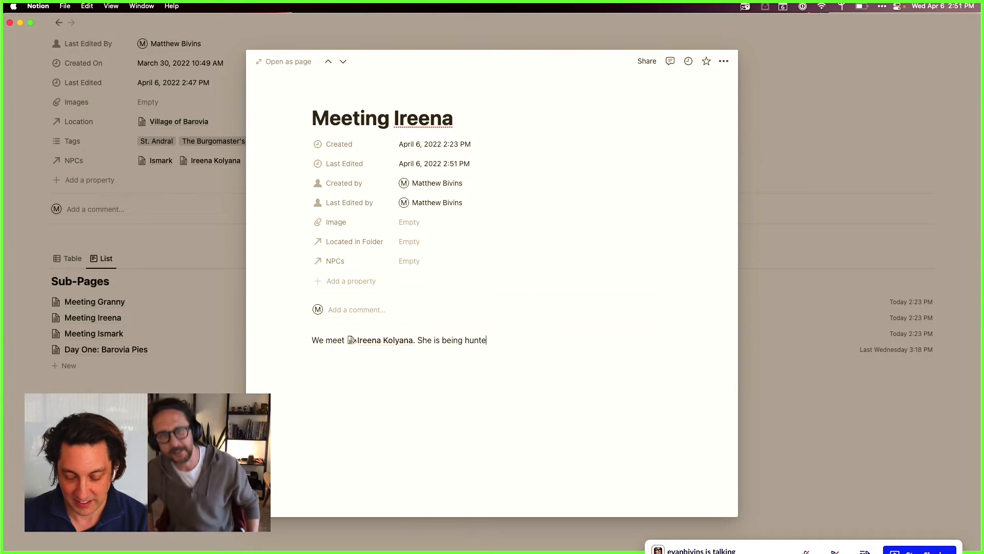
text(@strahd)
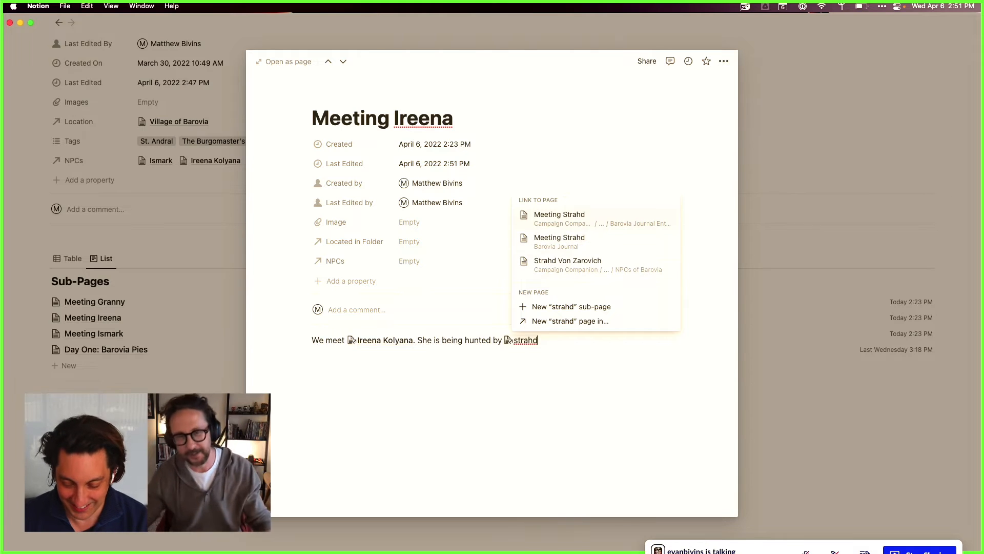
key(Down)
key(Down)
key(Return)
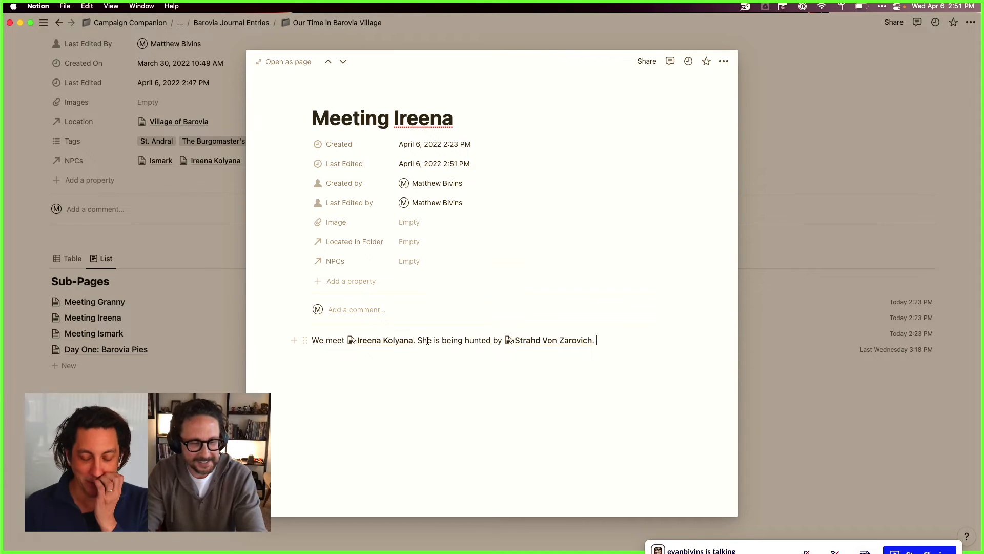
Step: Set the NPCs property of Meeting Ireena to Ireena Kolyana and close the entry
click(416, 266)
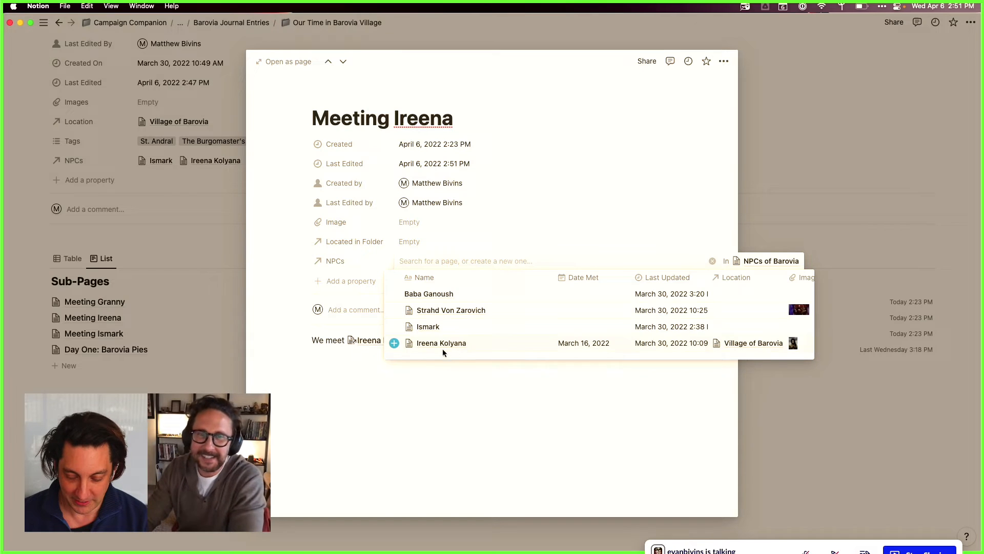
click(394, 343)
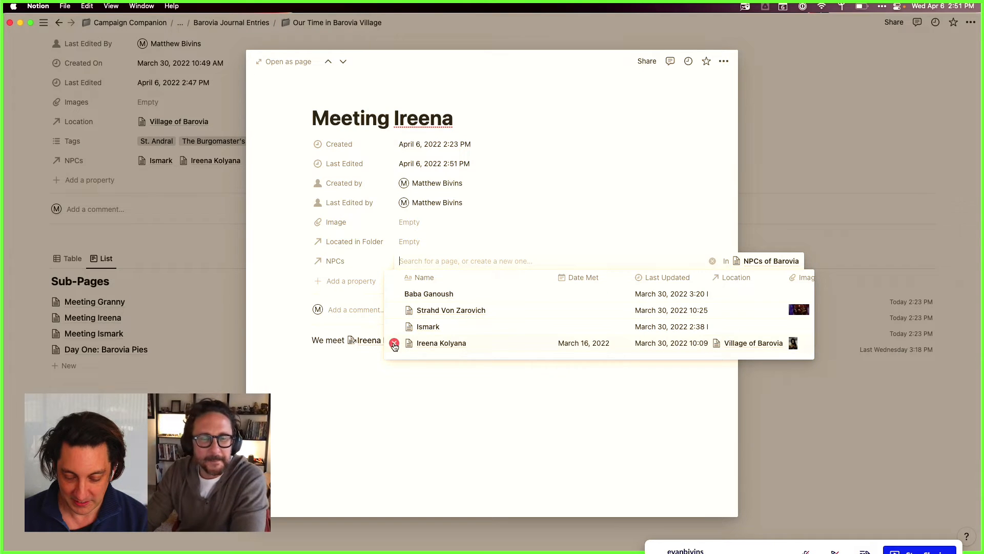
click(455, 432)
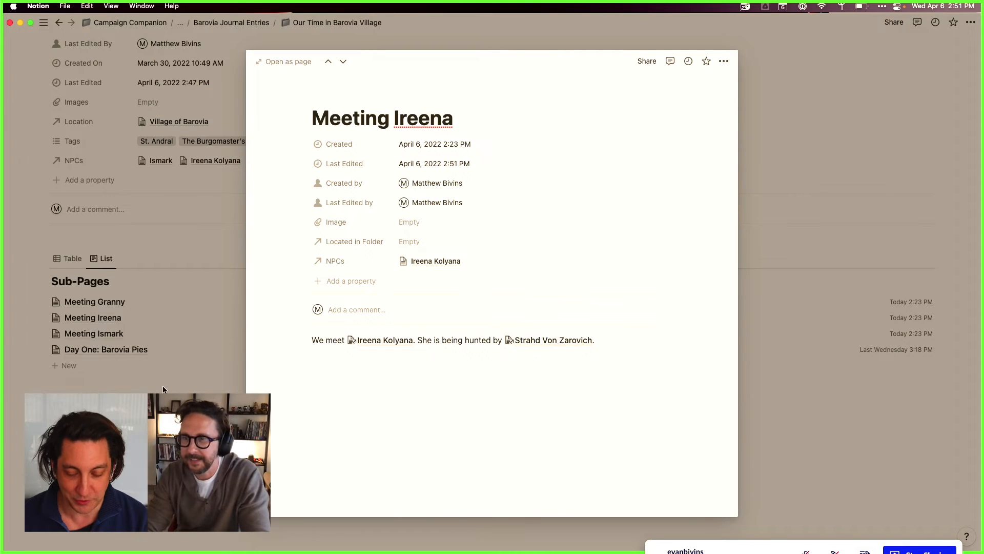
click(420, 42)
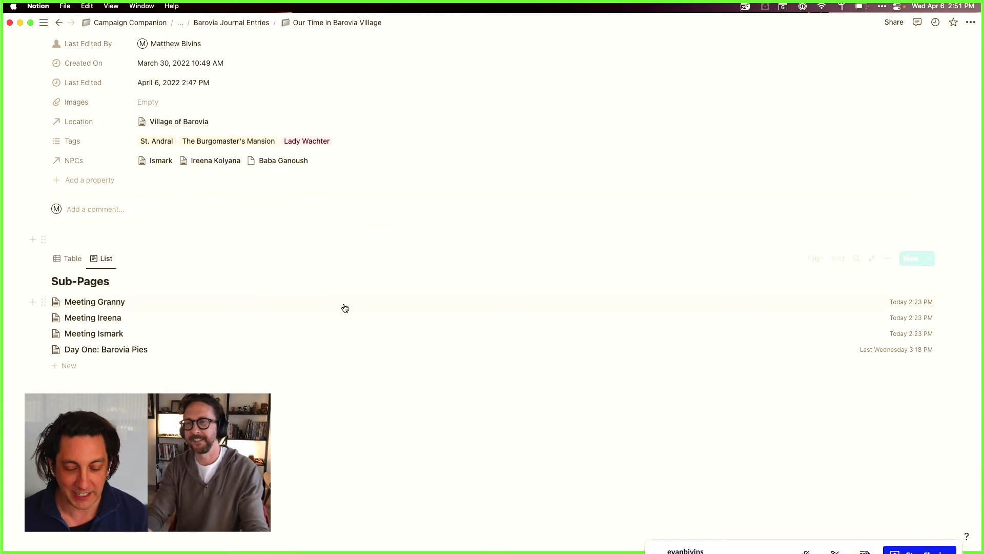
Step: Delete the Tags property from the Our Time in Barovia Village page
scroll(342, 304, up, 5)
scroll(344, 304, down, 1)
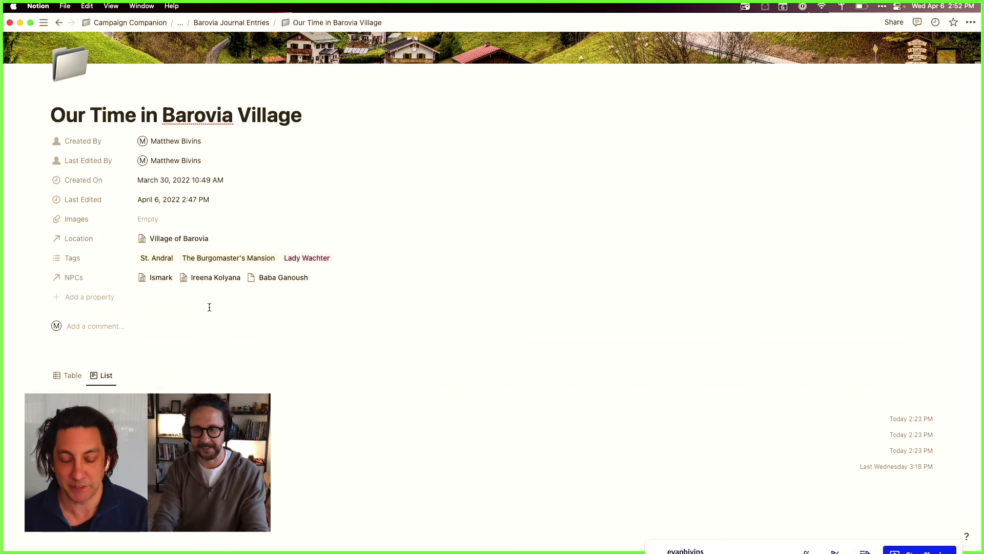
scroll(209, 306, down, 2)
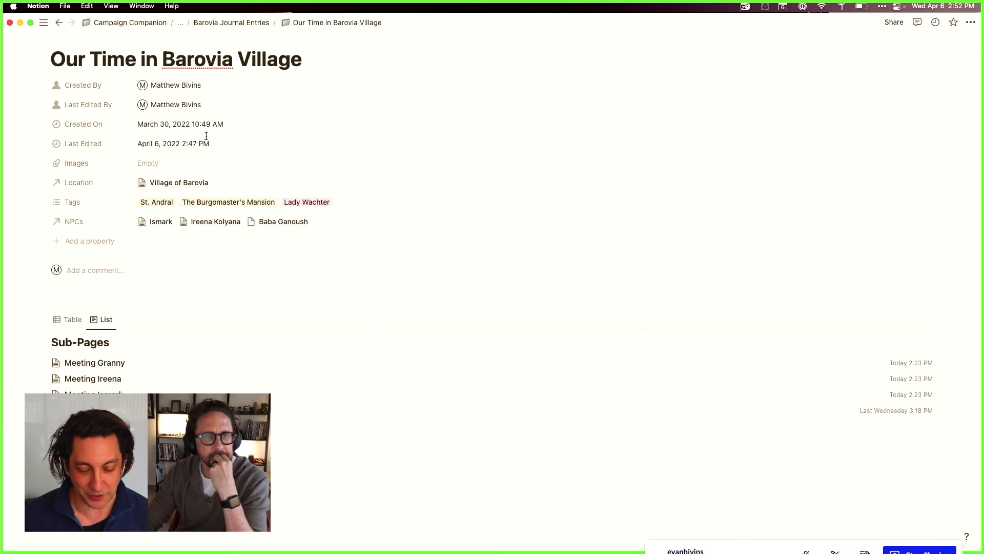
scroll(204, 183, up, 1)
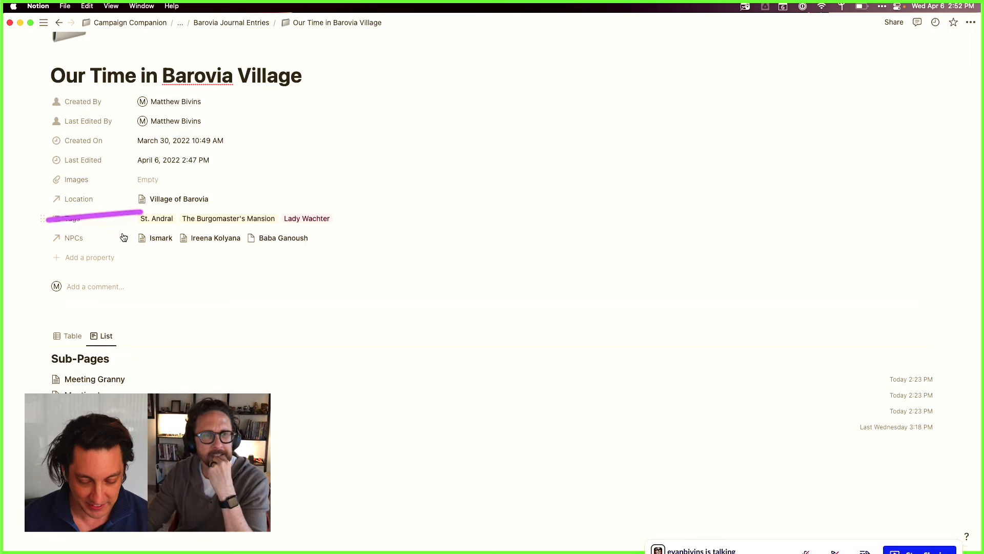
click(93, 218)
click(73, 279)
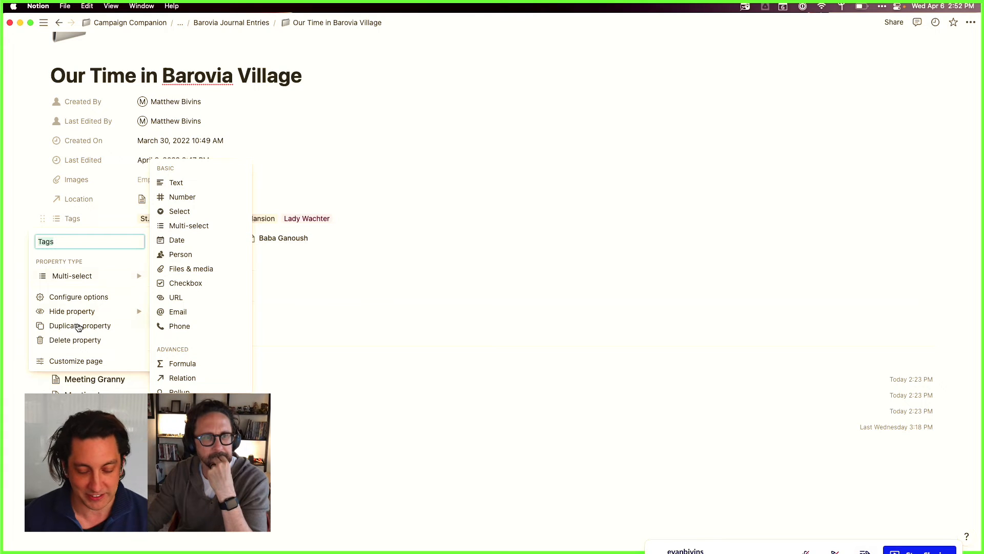
click(81, 341)
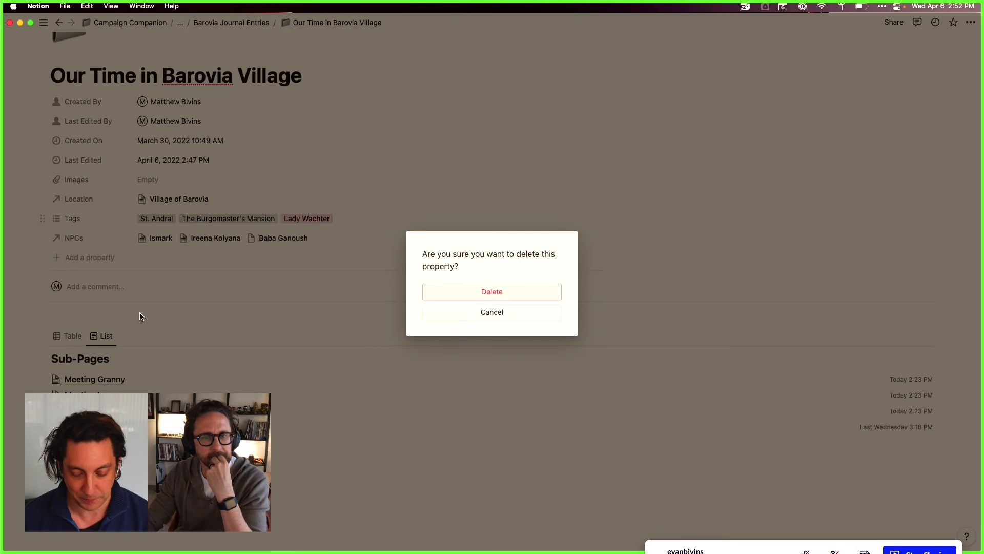
click(528, 291)
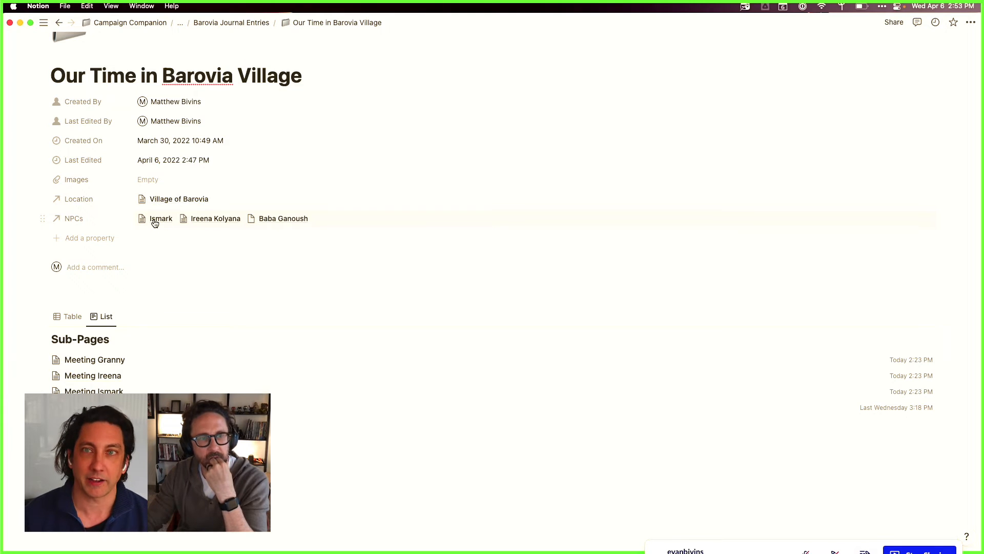
Step: Delete the Images property from the Our Time in Barovia Village page
mouse_move(415, 551)
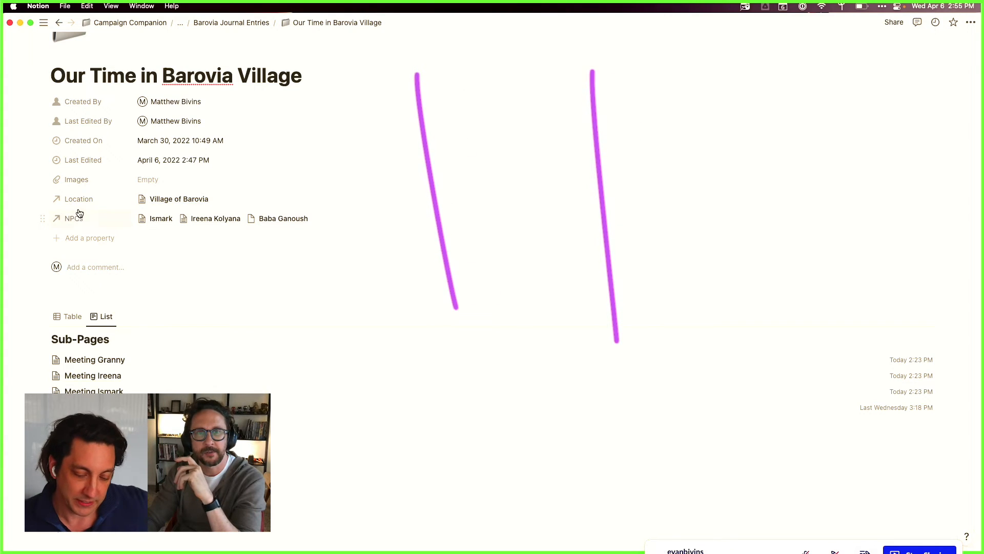
click(76, 179)
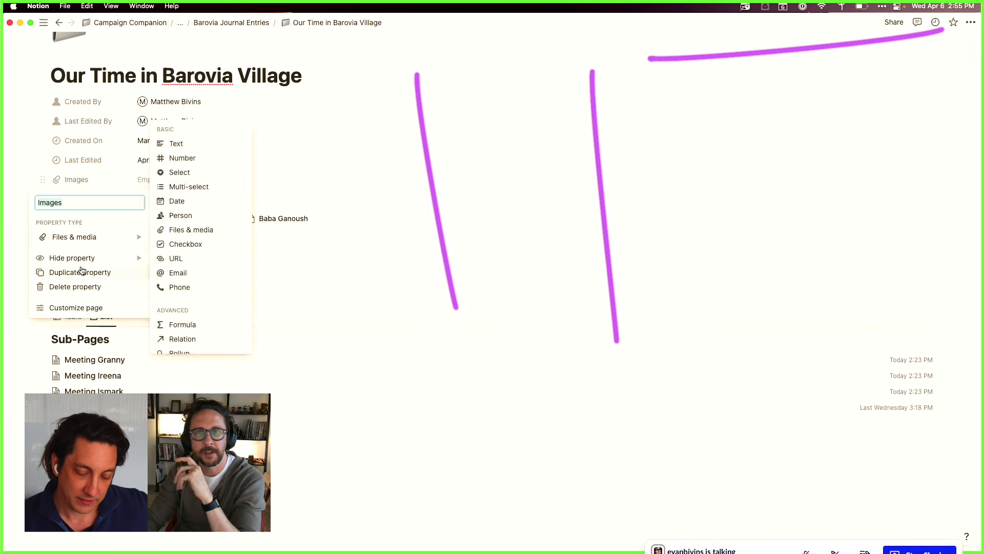
click(83, 286)
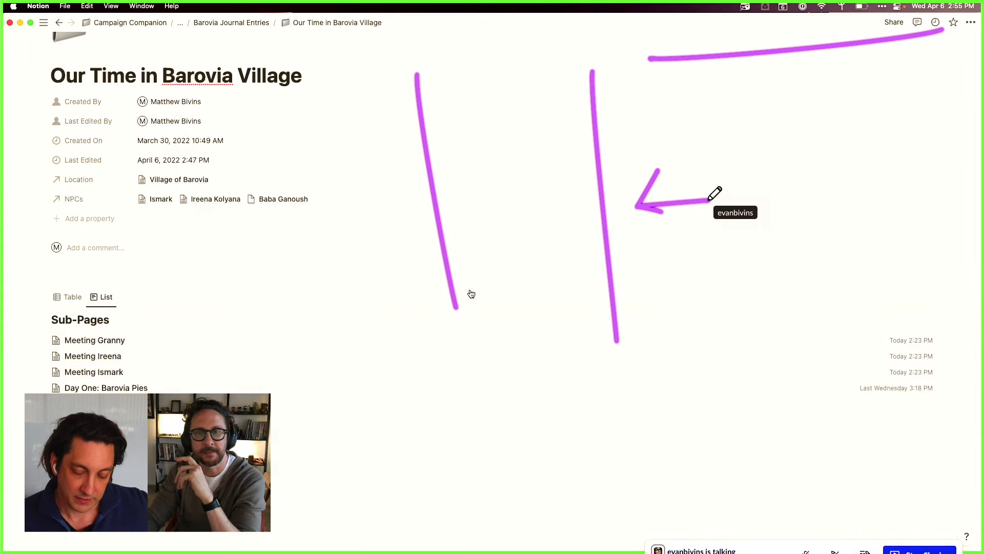
click(470, 291)
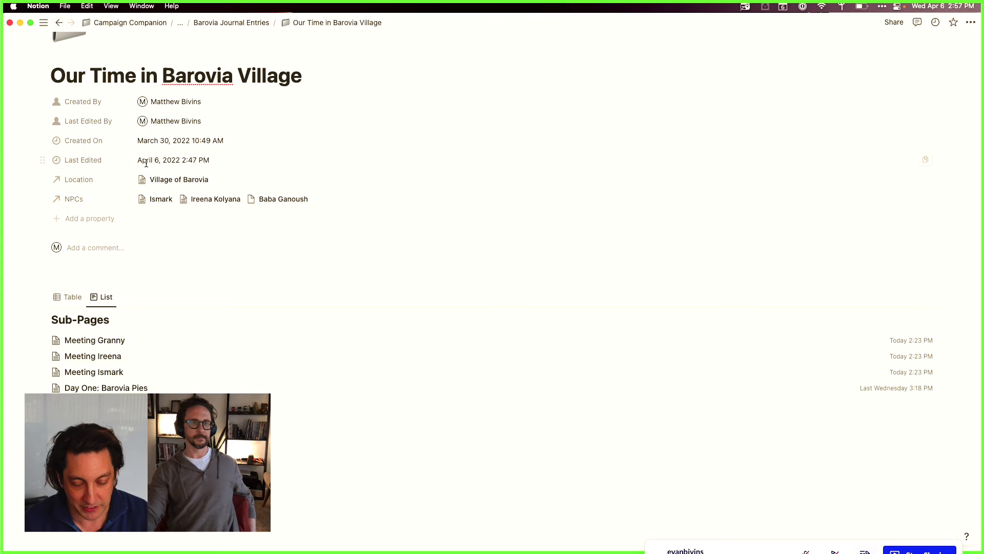
Step: Rename the Sub-Pages database to "Entries"
scroll(87, 167, up, 2)
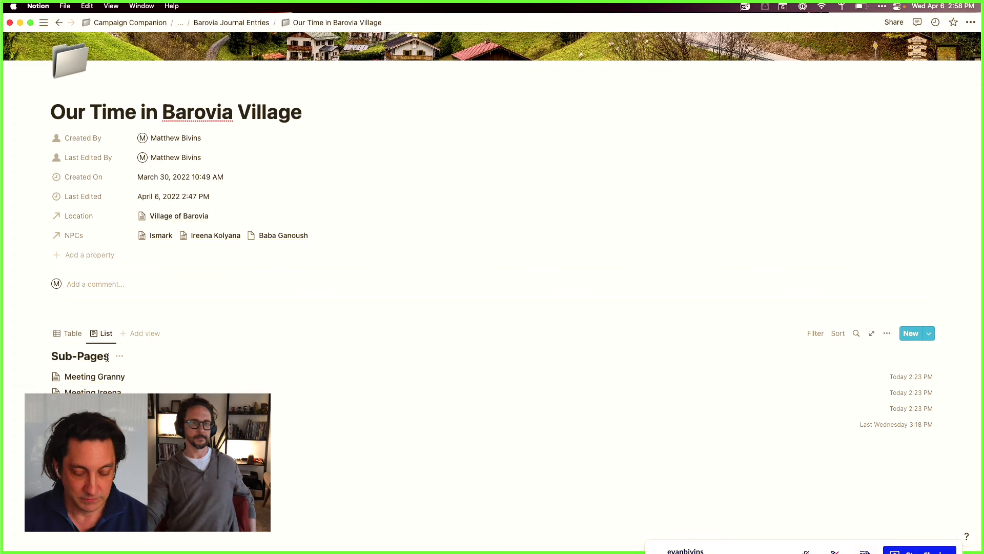
scroll(492, 266, down, 3)
scroll(492, 267, up, 5)
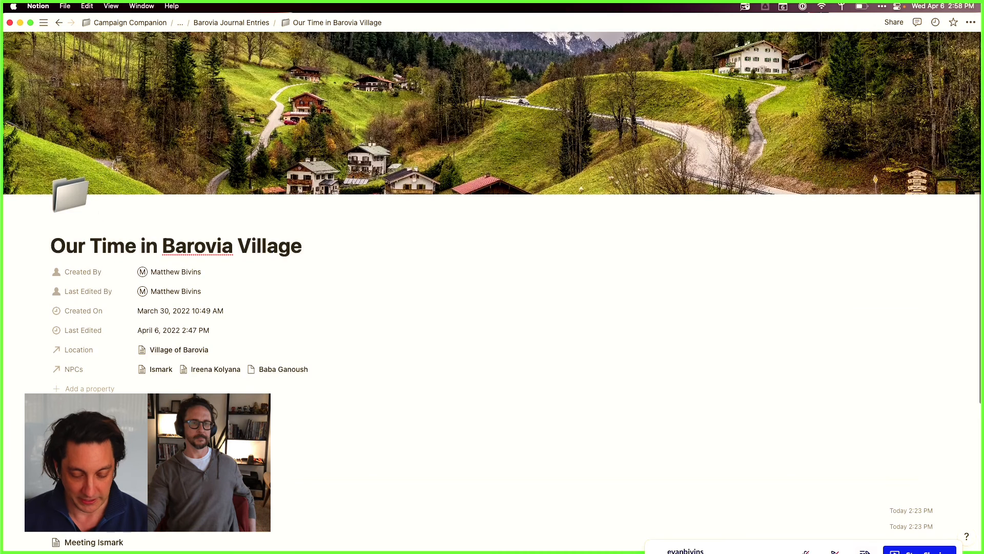
scroll(385, 224, down, 3)
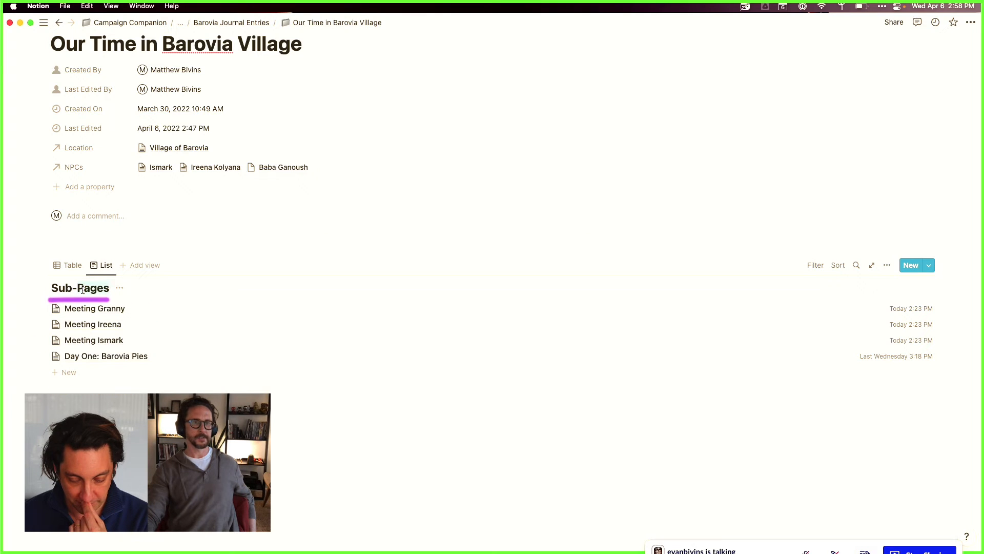
key(BackSpace)
key(BackSpace)
key(BackSpace)
key(BackSpace)
key(BackSpace)
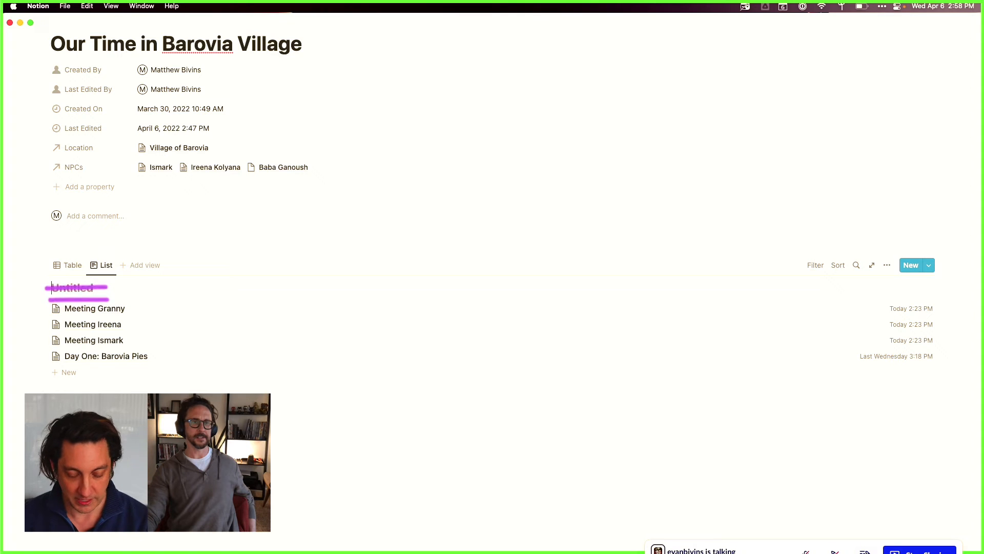
text(Entries)
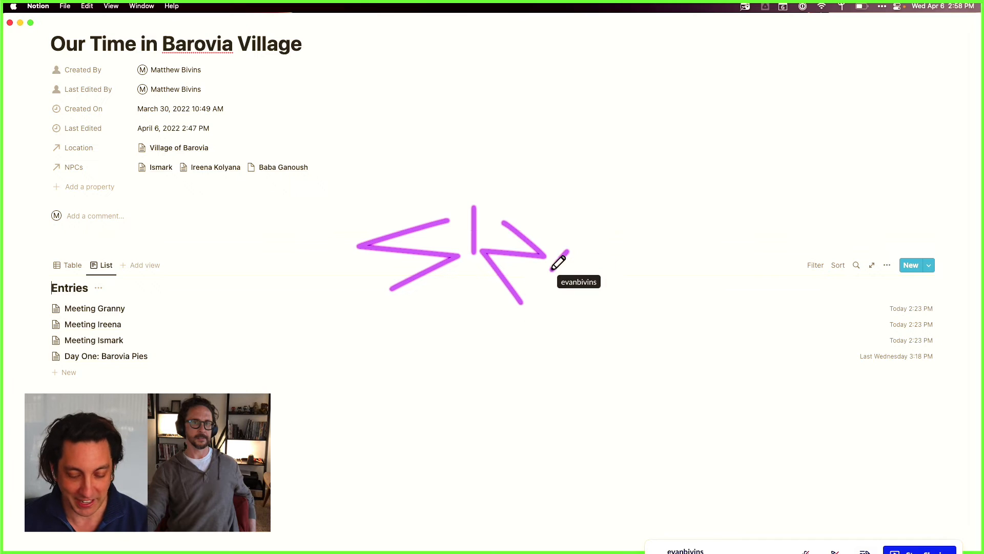
Step: Extend the Entries database title to "Our Time in Barovia Village Entries"
text(Our )
text(Time in Barov)
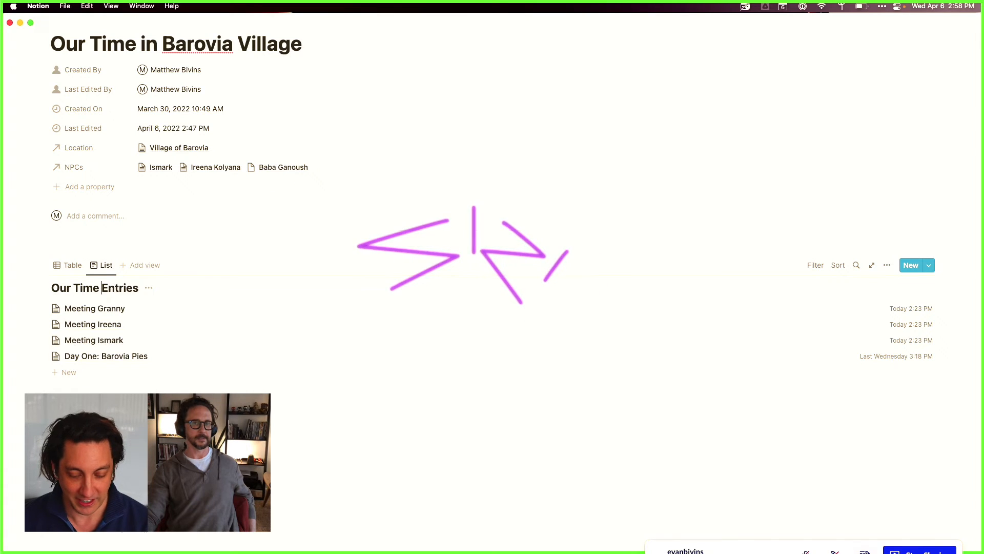
text(ia )
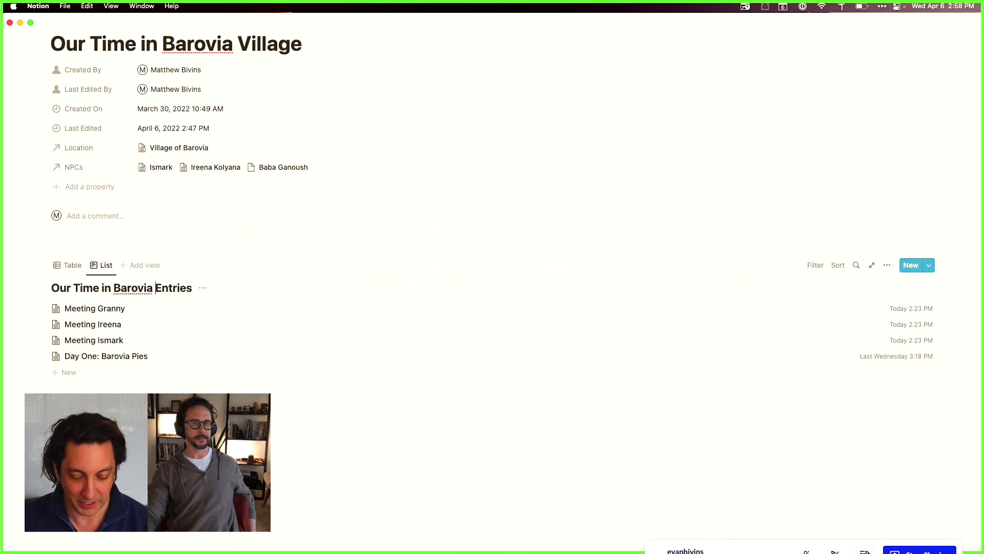
text(Village)
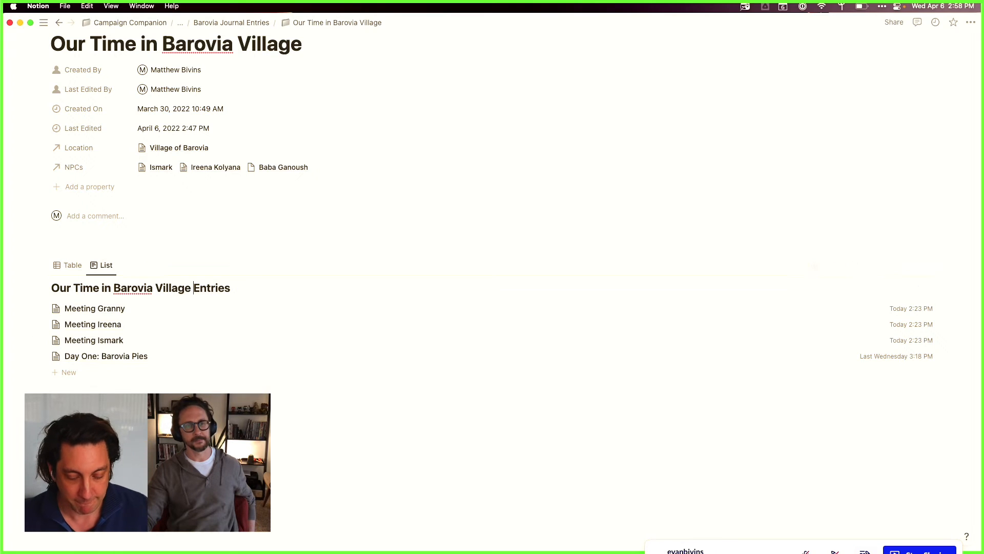
Step: Open the Day One: Barovia Pies entry to review its properties and text, and return to the parent page
click(50, 391)
click(86, 356)
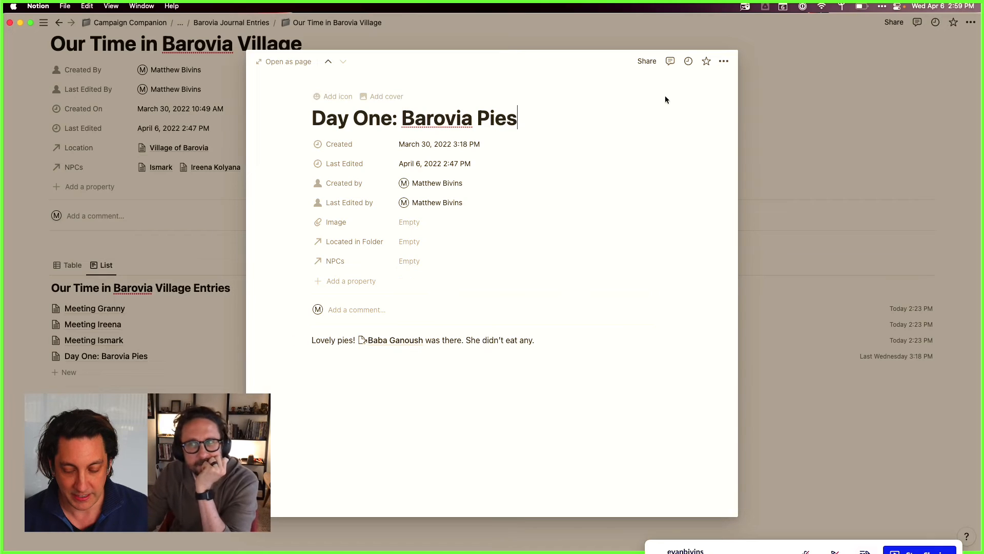
click(209, 207)
scroll(209, 211, up, 5)
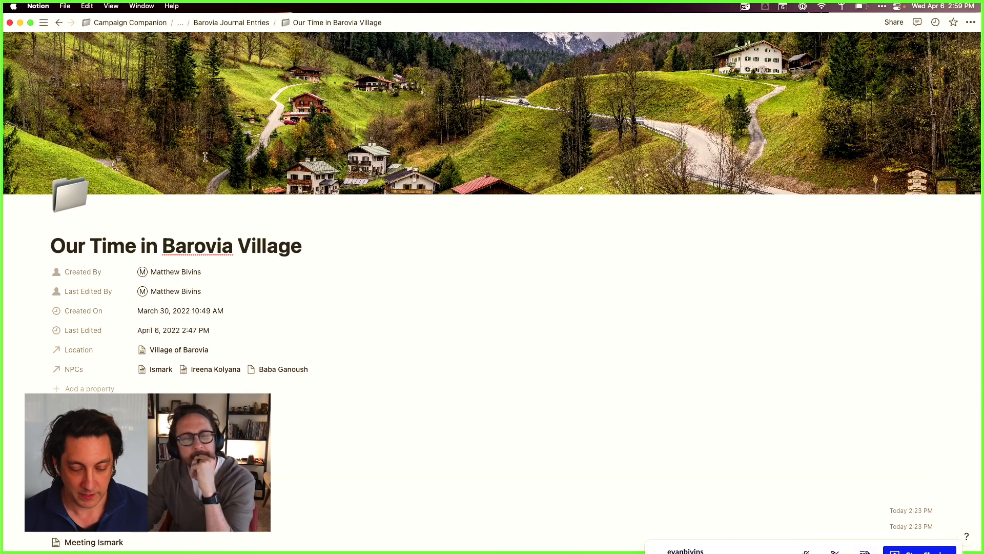
Step: Go up to the Barovia Journal Entries database and shorten its title to "Barovia Journal"
click(251, 23)
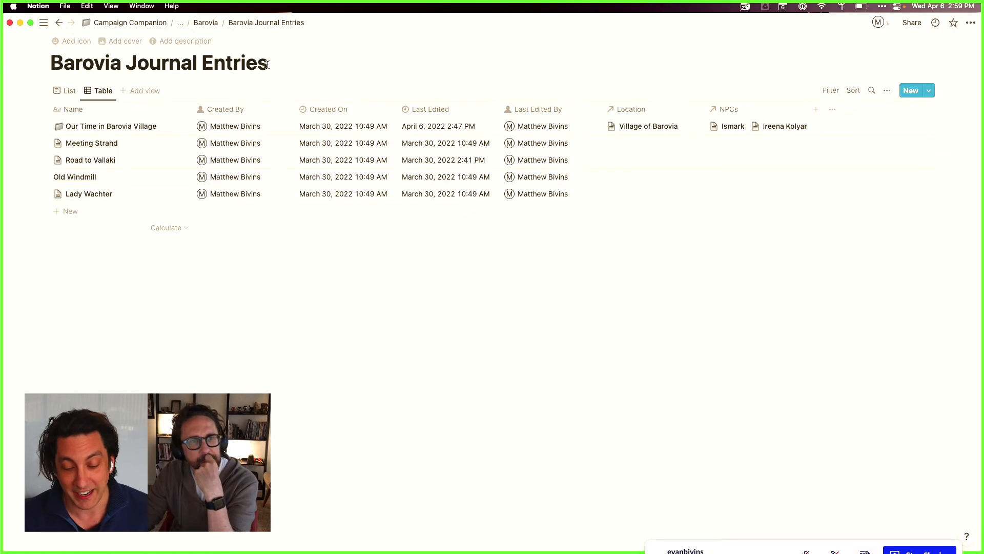
double_click(221, 64)
key(BackSpace)
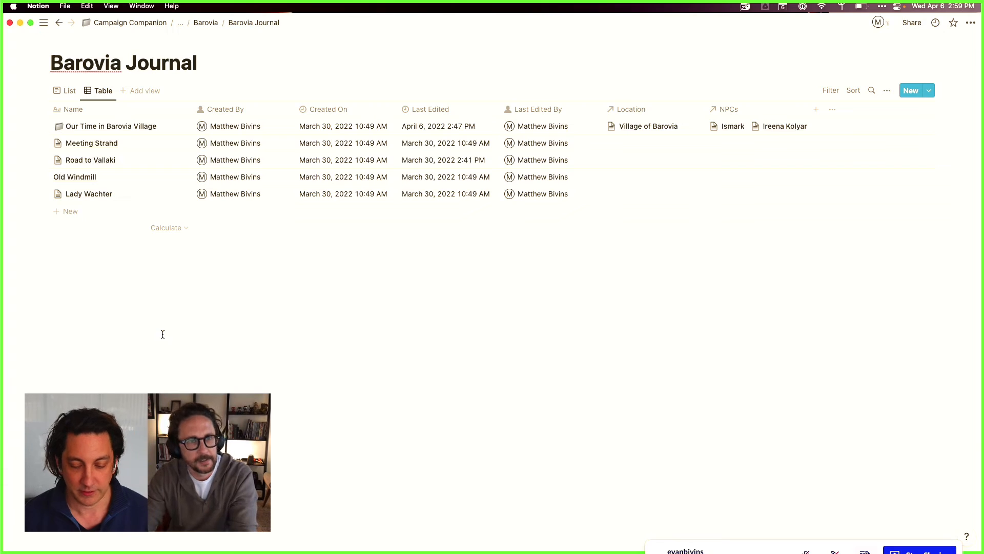
click(835, 91)
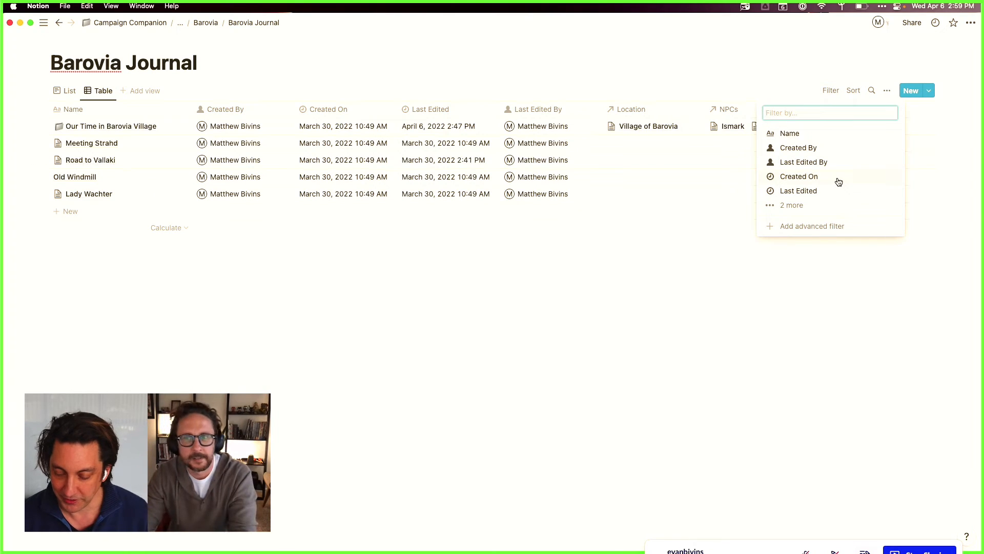
click(785, 206)
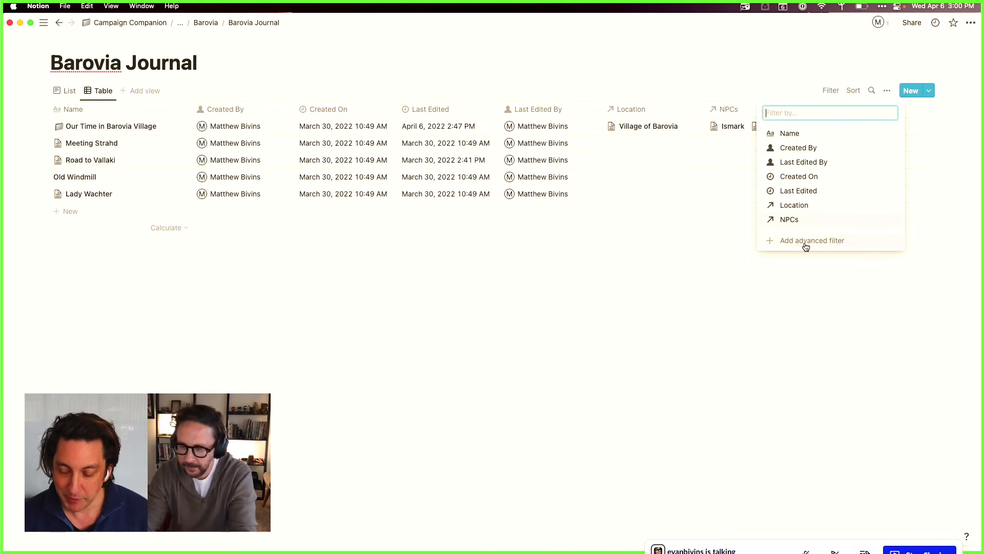
click(743, 310)
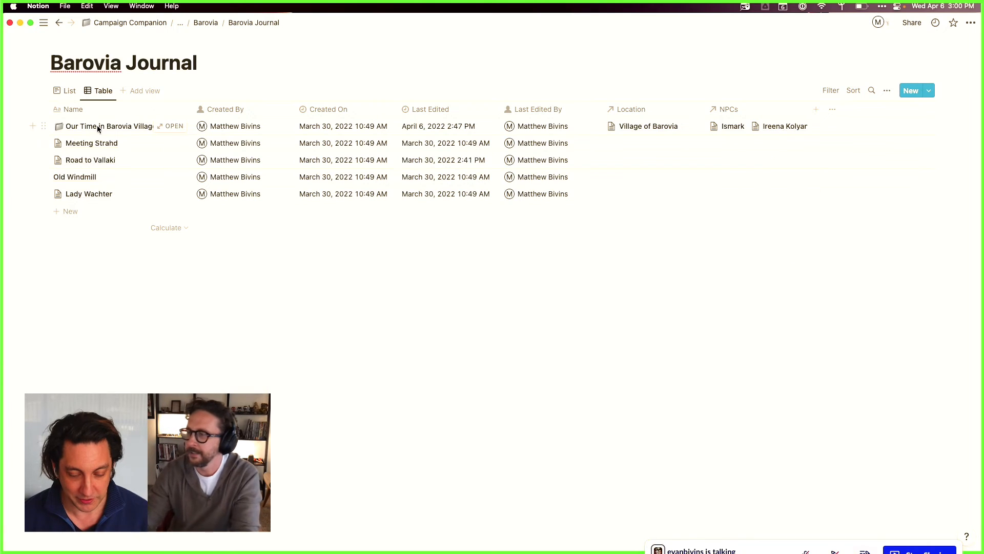
Step: Open the Our Time in Barovia Village entry and add a Select property named "Journal Type"
click(171, 126)
click(340, 375)
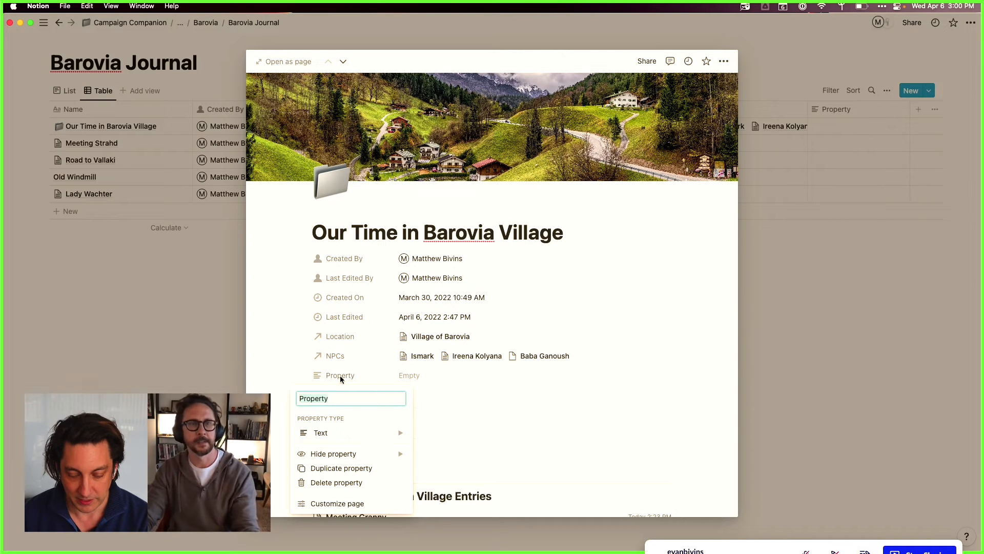
text(En)
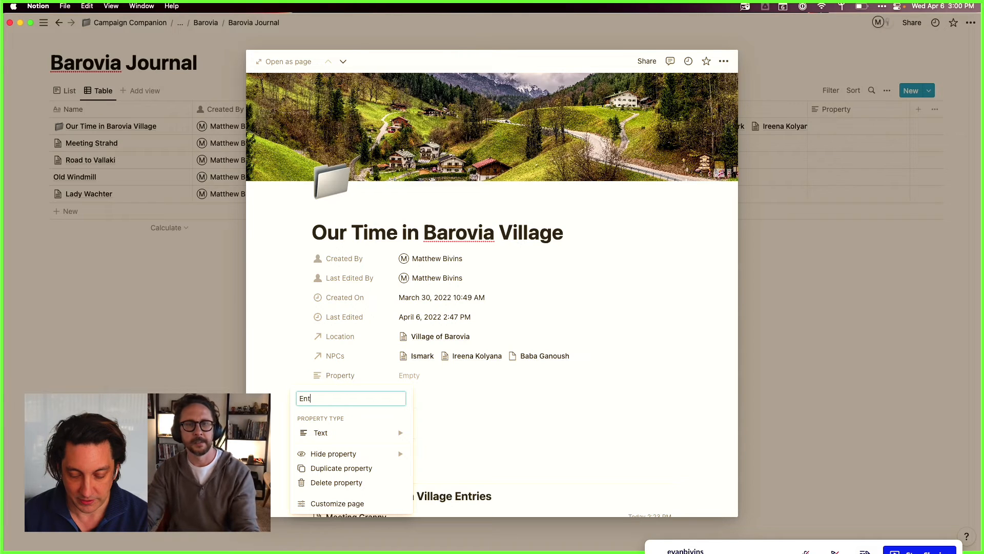
text(t)
key(BackSpace)
key(BackSpace)
key(BackSpace)
text(Joy)
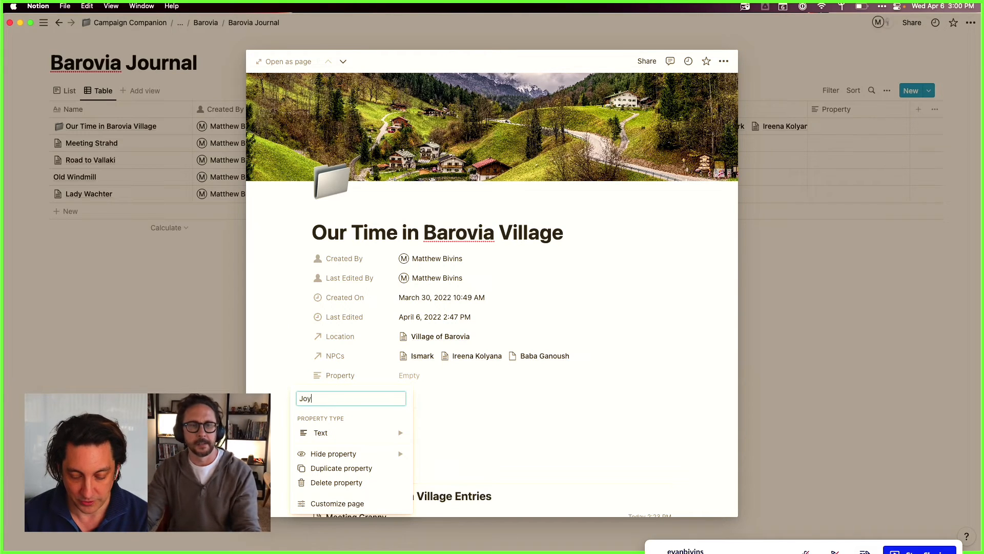
key(BackSpace)
text(urnal Typo)
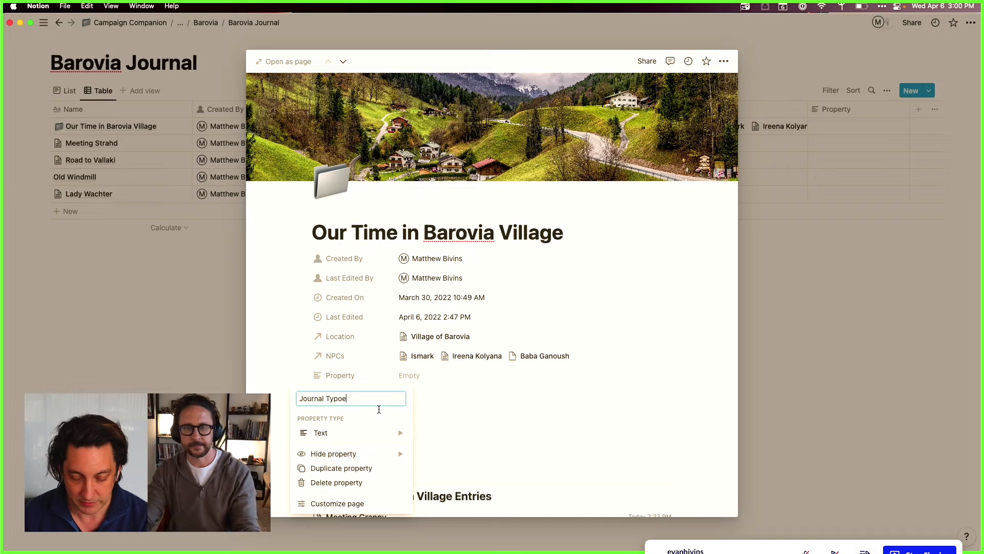
text(e)
key(BackSpace)
key(BackSpace)
text(e)
mouse_move(367, 438)
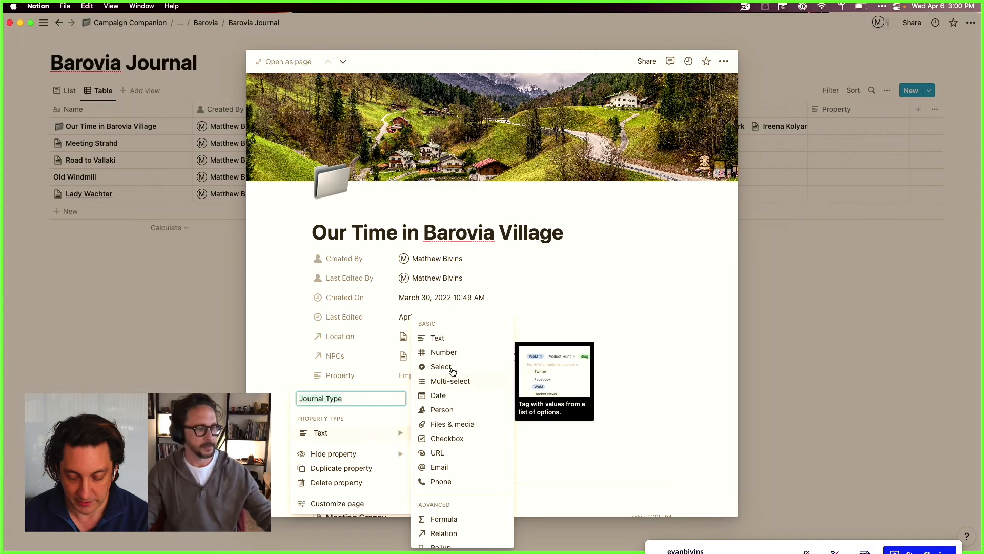
Step: Create a "folder" option for Journal Type and assign it to Our Time in Barovia Village
click(412, 376)
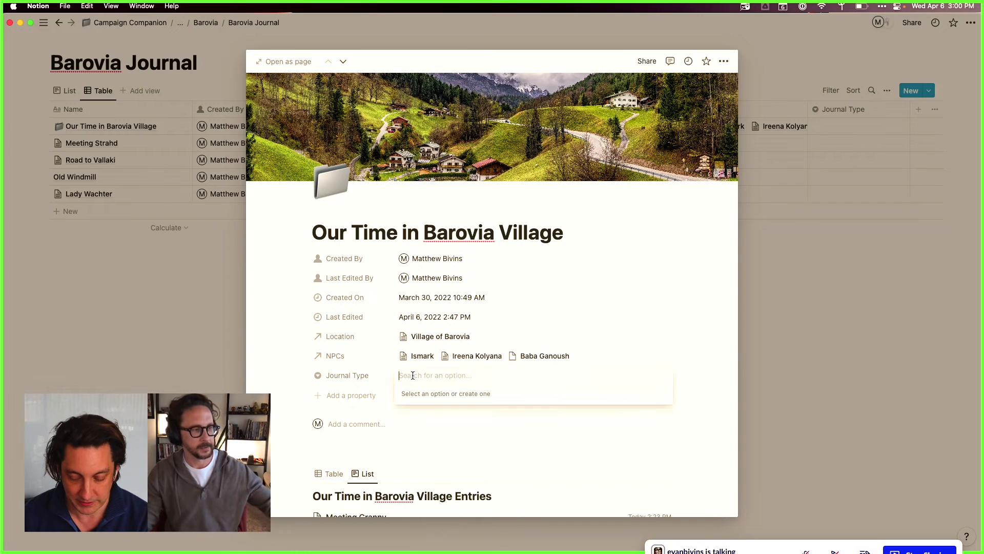
text(E)
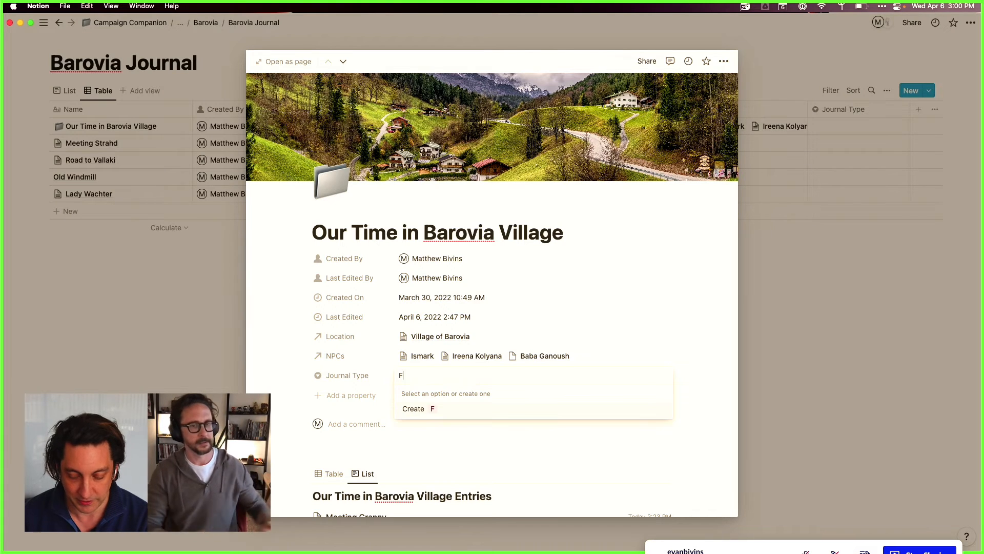
key(BackSpace)
text(fold)
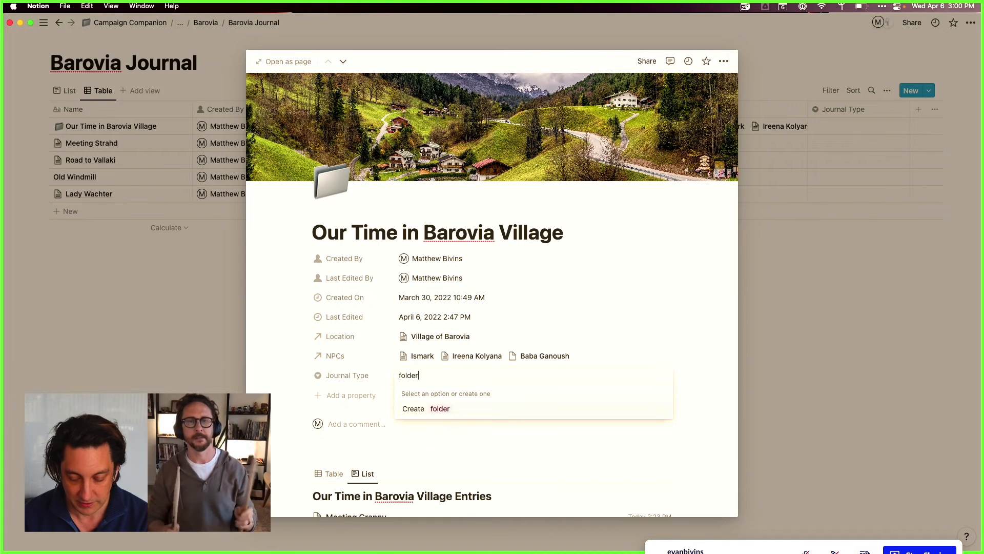
text(er)
key(Return)
Step: Create a second Journal Type option "entry", set Our Time in Barovia Village back to "folder", and close the entry
click(437, 379)
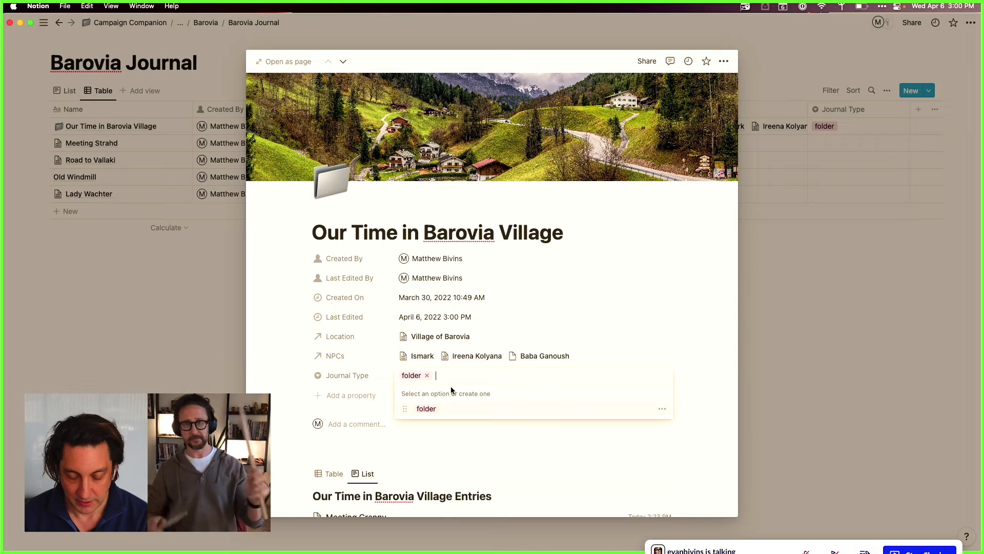
text(entry)
key(Return)
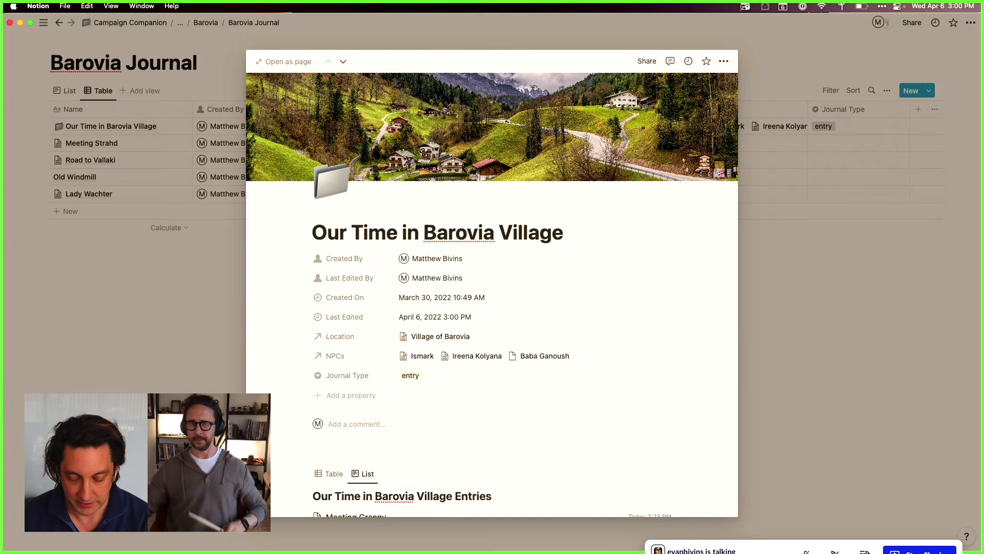
click(419, 377)
click(434, 409)
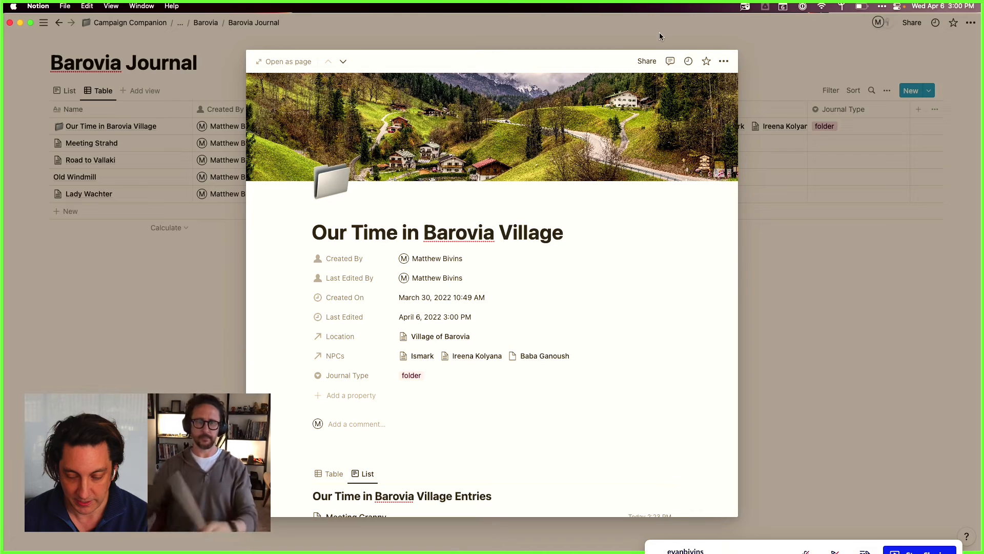
click(830, 337)
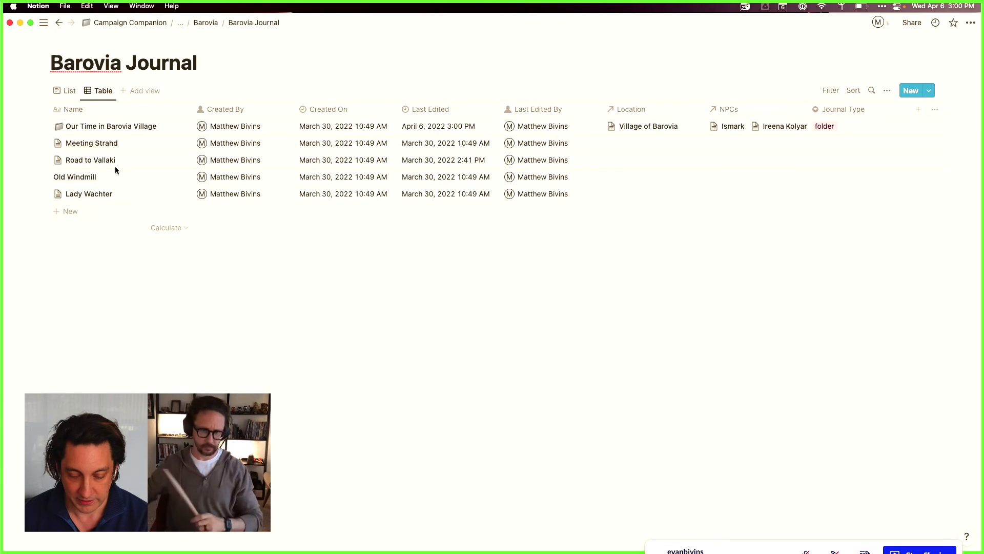
Step: Set the Journal Type of the Meeting Strahd page to "entry" and return to the table
click(174, 144)
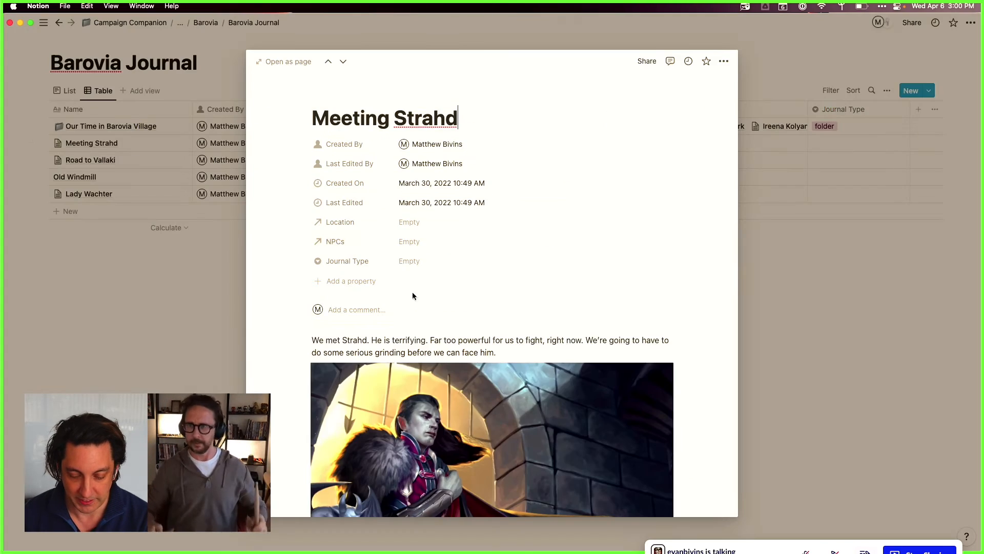
click(419, 262)
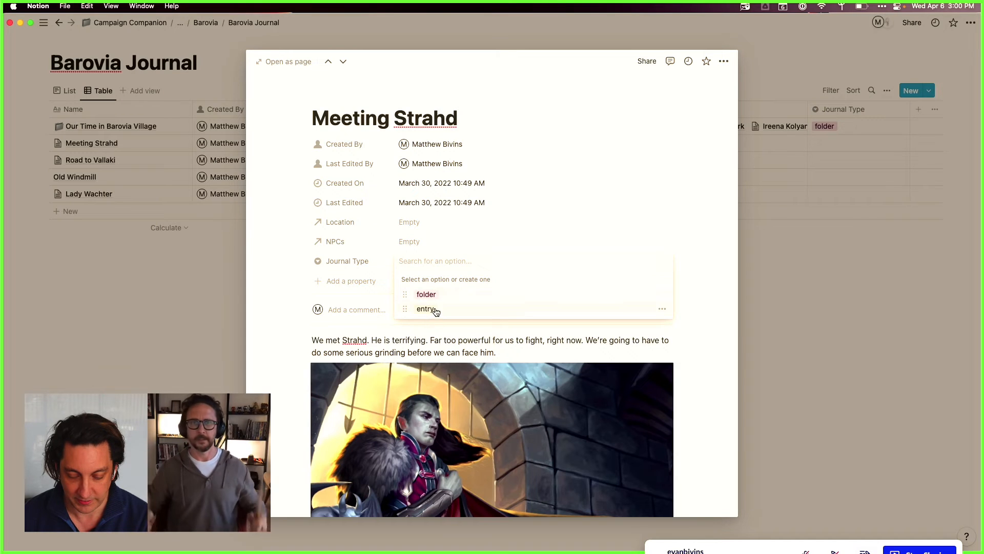
click(426, 309)
click(724, 62)
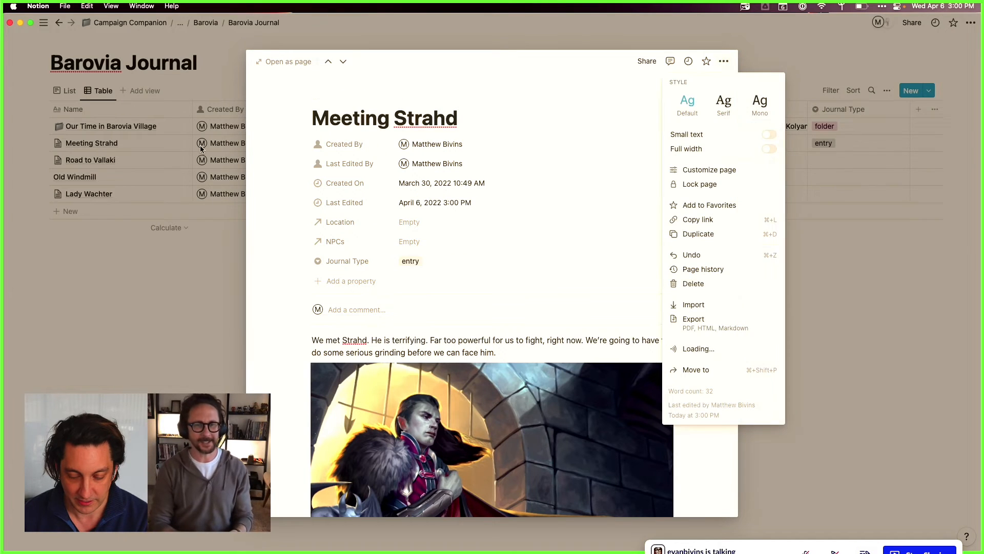
click(873, 351)
click(873, 352)
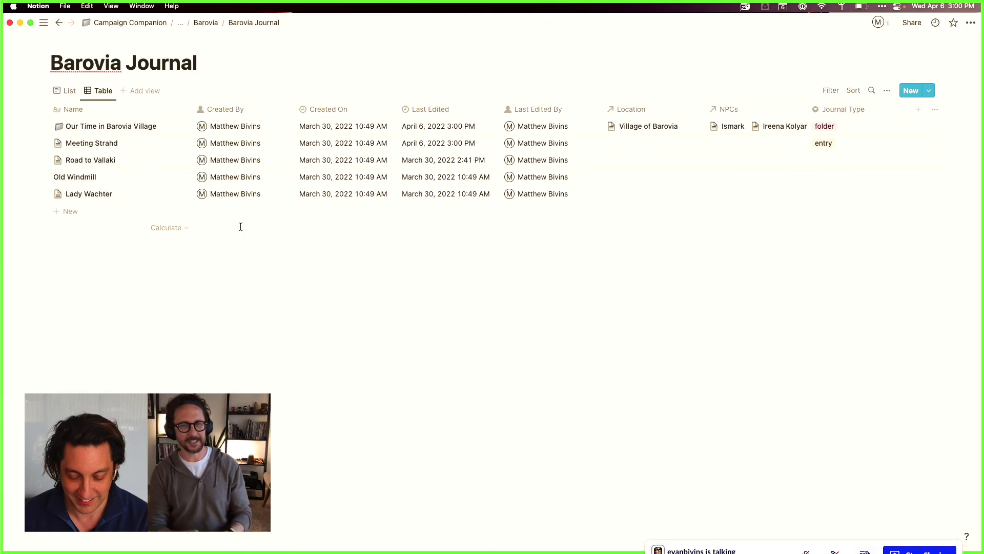
Step: Set the Journal Type of the Road to Vallaki page to "entry" and return to the table
click(171, 160)
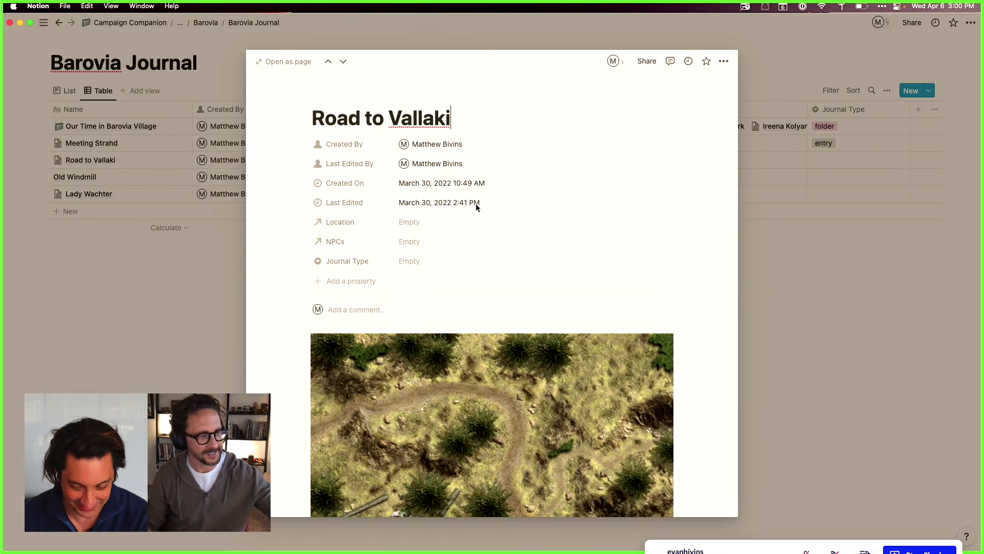
click(416, 263)
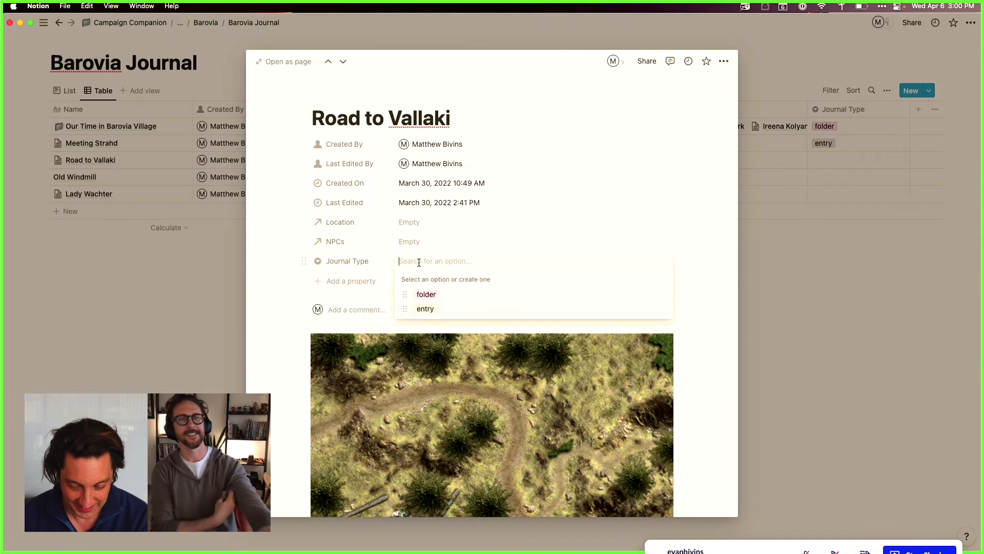
click(423, 308)
click(133, 349)
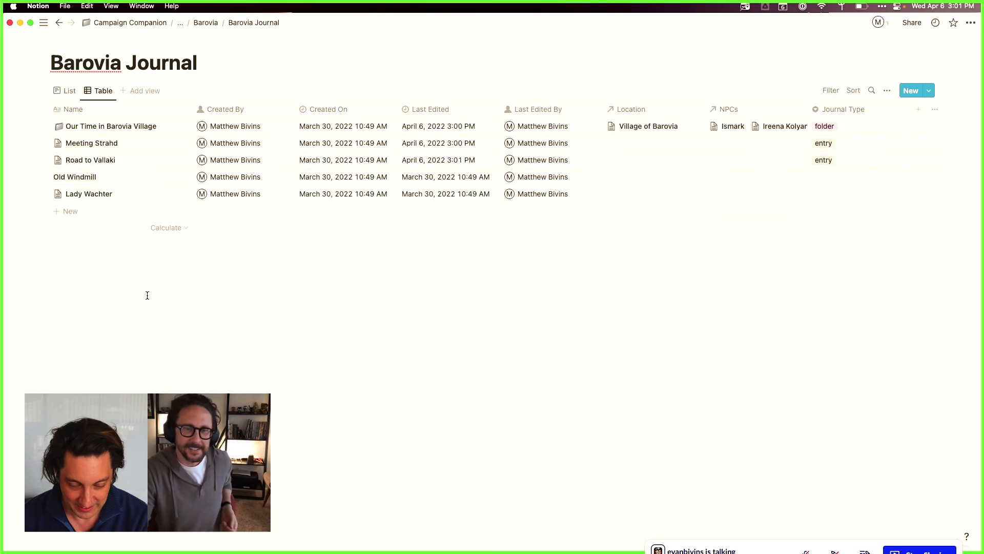
Step: Set the Journal Type of the Lady Wachter page to "entry" and return to the table
click(170, 193)
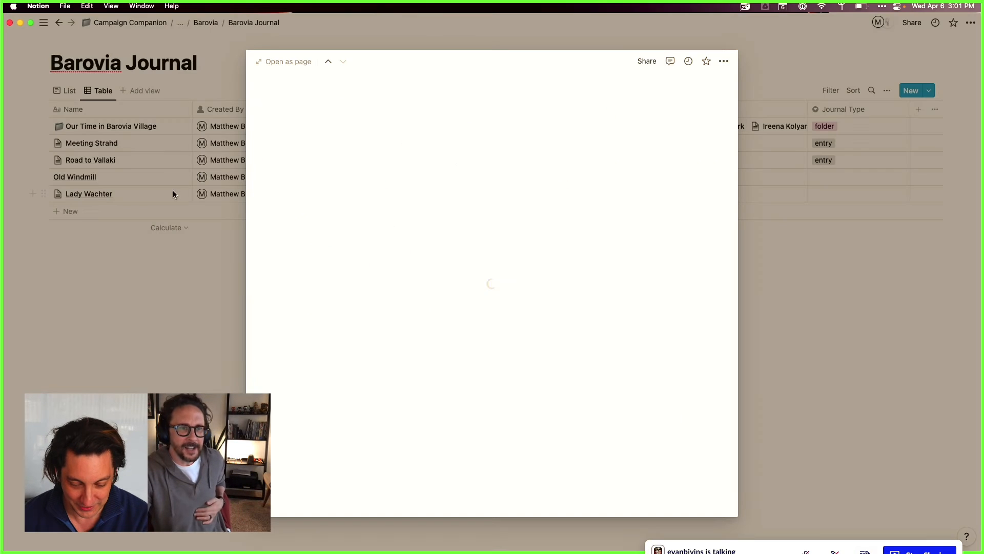
click(429, 262)
click(431, 306)
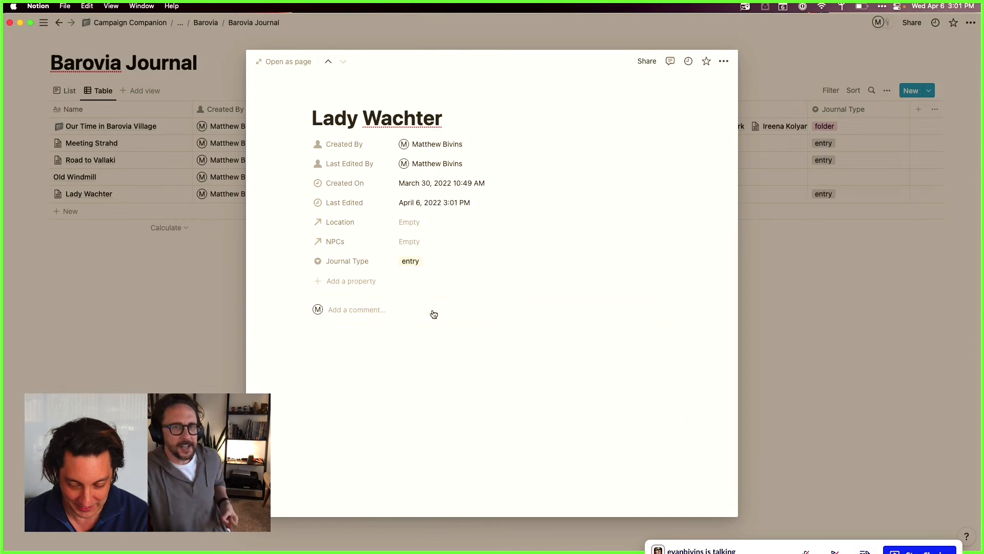
click(136, 318)
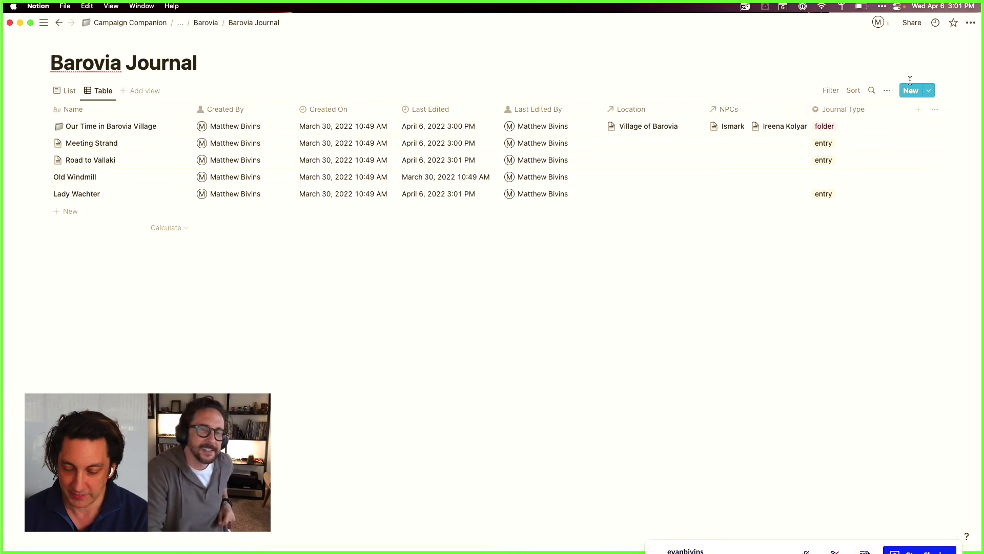
Step: Filter the Barovia Journal table to rows whose Journal Type is "folder"
click(830, 90)
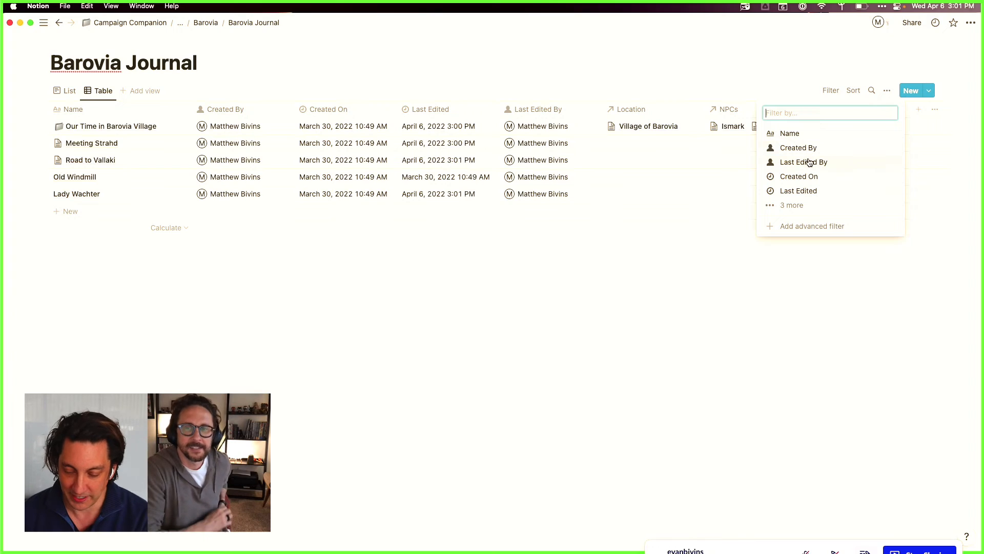
click(792, 205)
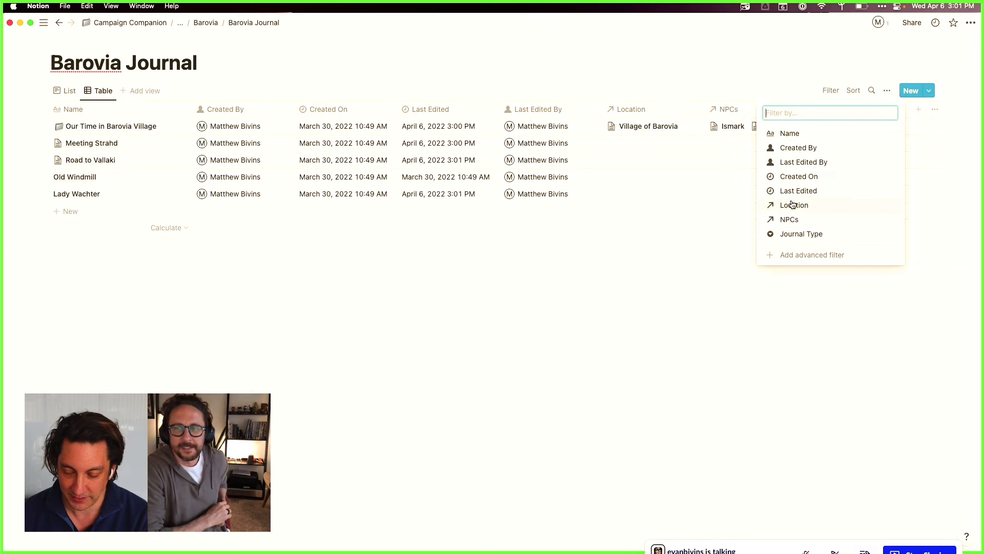
click(815, 236)
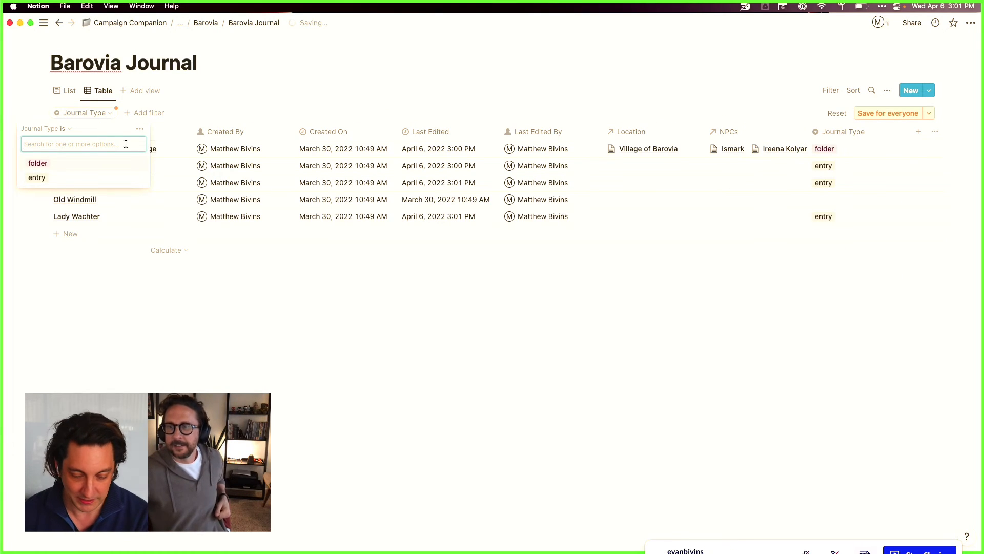
click(81, 168)
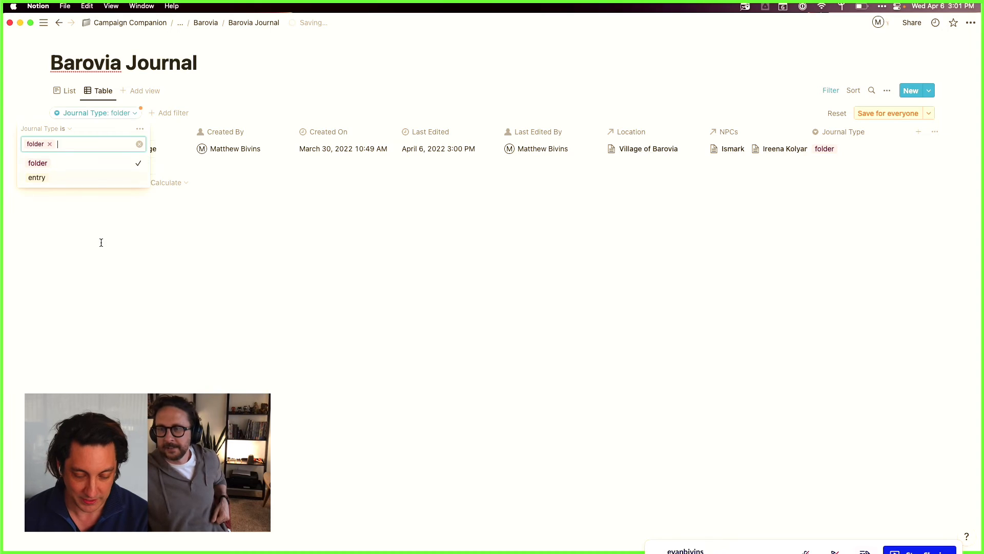
click(103, 266)
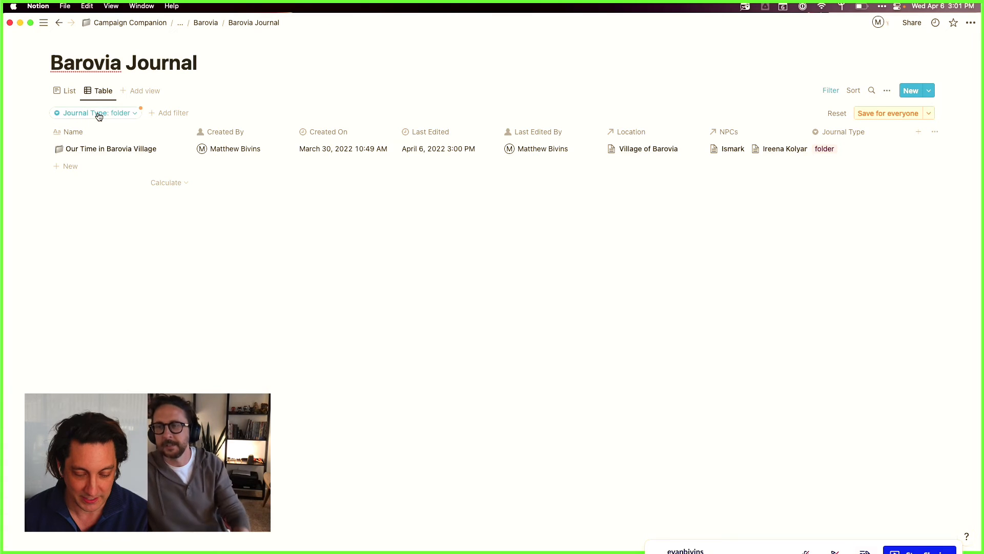
click(135, 114)
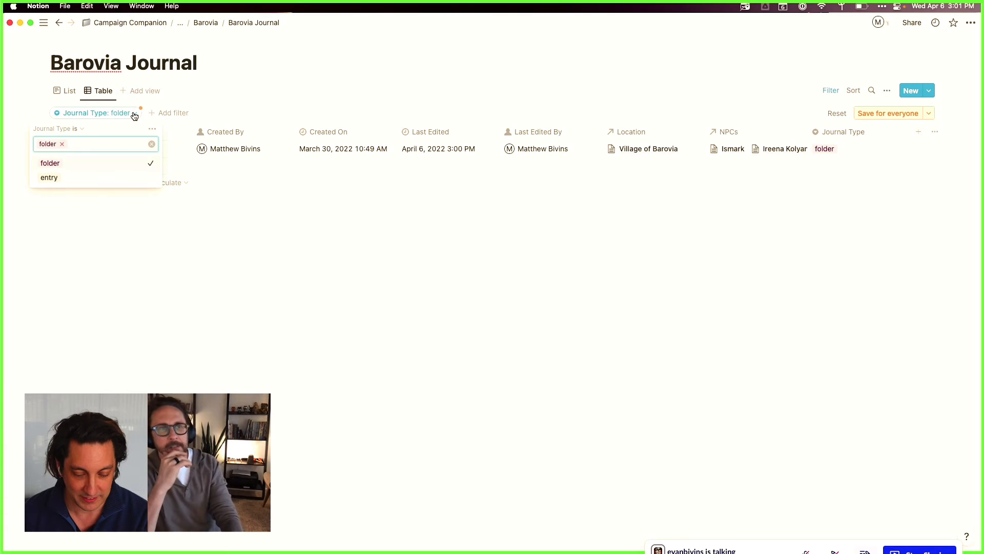
click(134, 279)
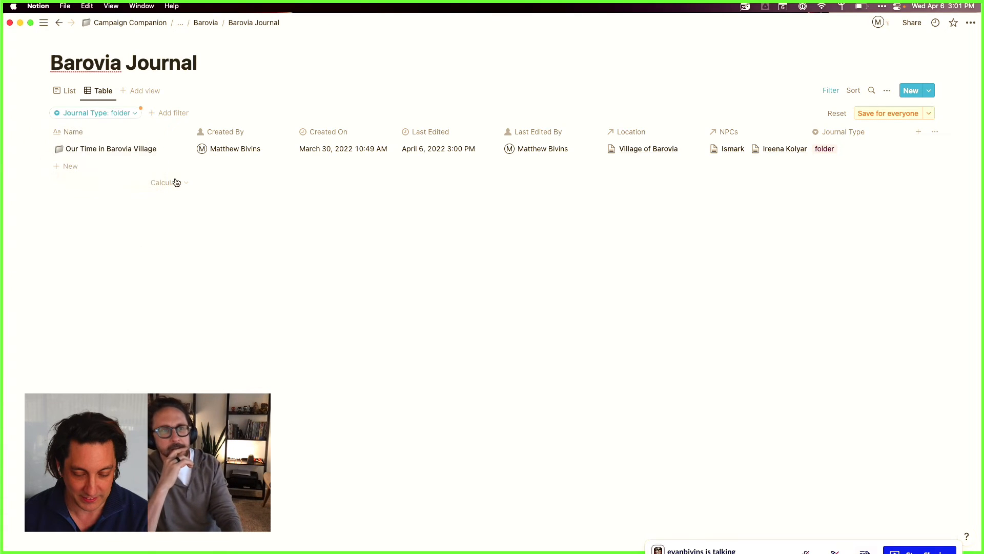
click(170, 112)
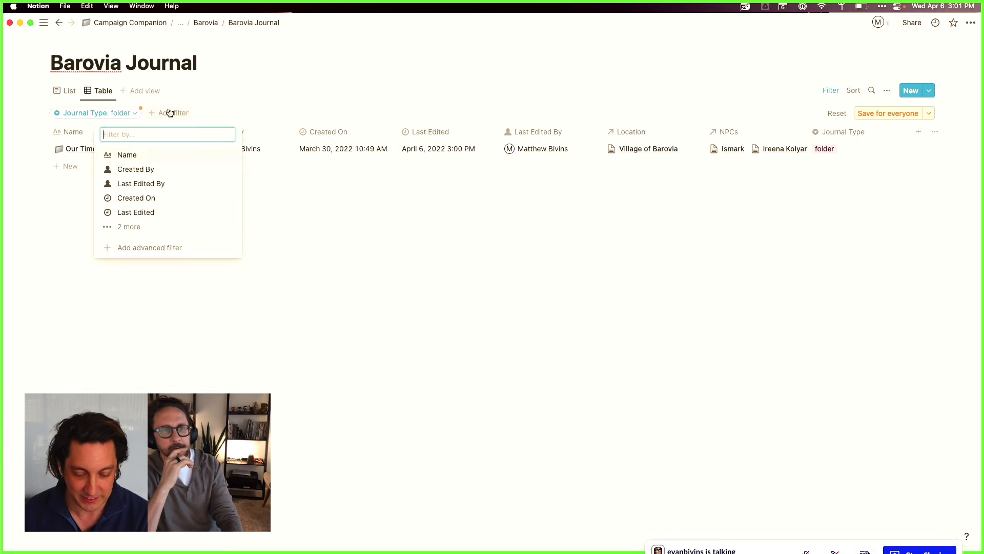
click(138, 224)
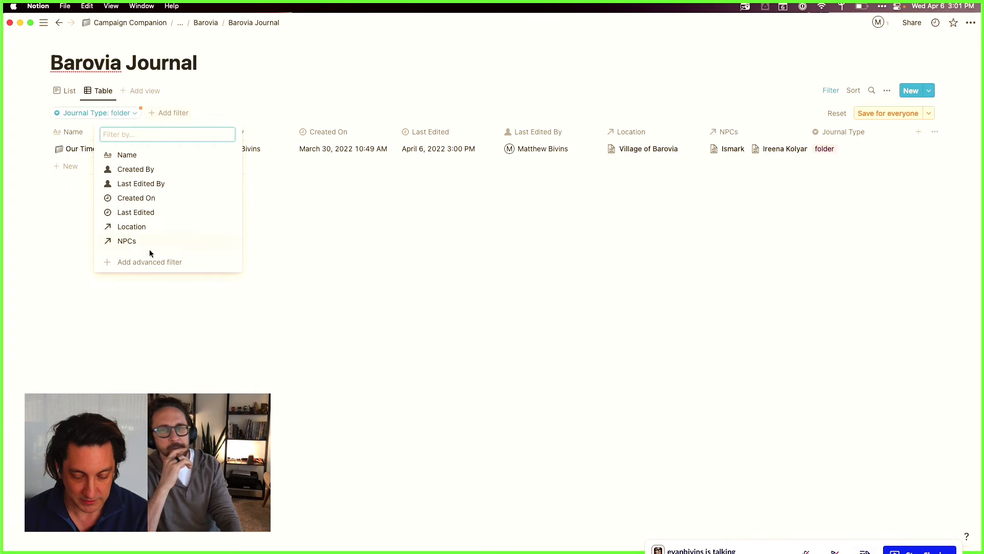
click(255, 340)
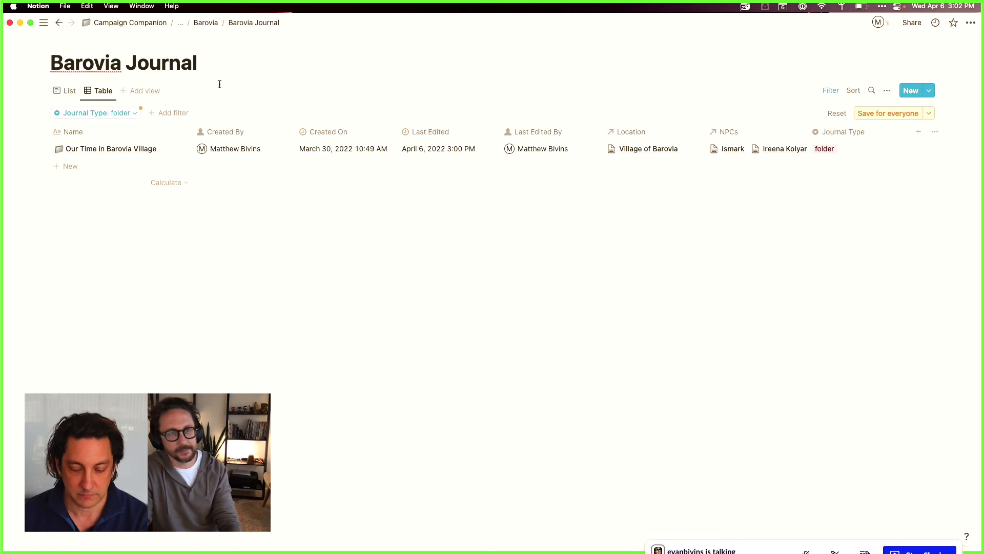
Step: Add an advanced filter rule to the Barovia Journal table where Journal Type is "entry"
click(173, 113)
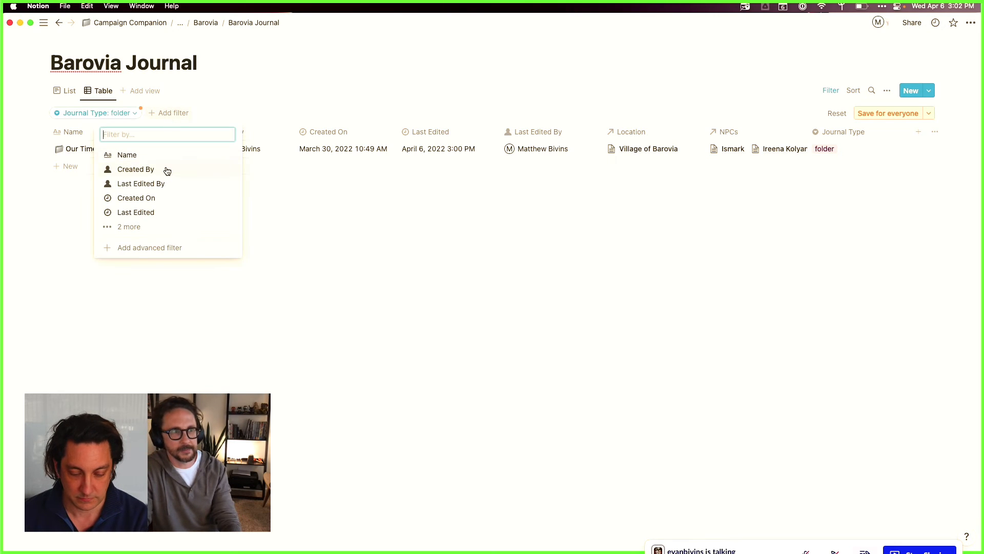
click(132, 228)
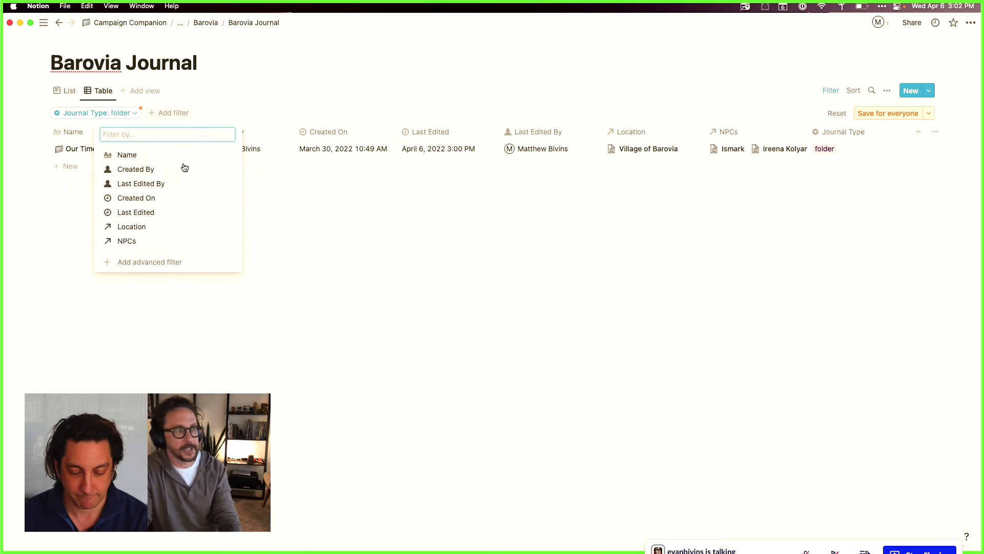
click(137, 262)
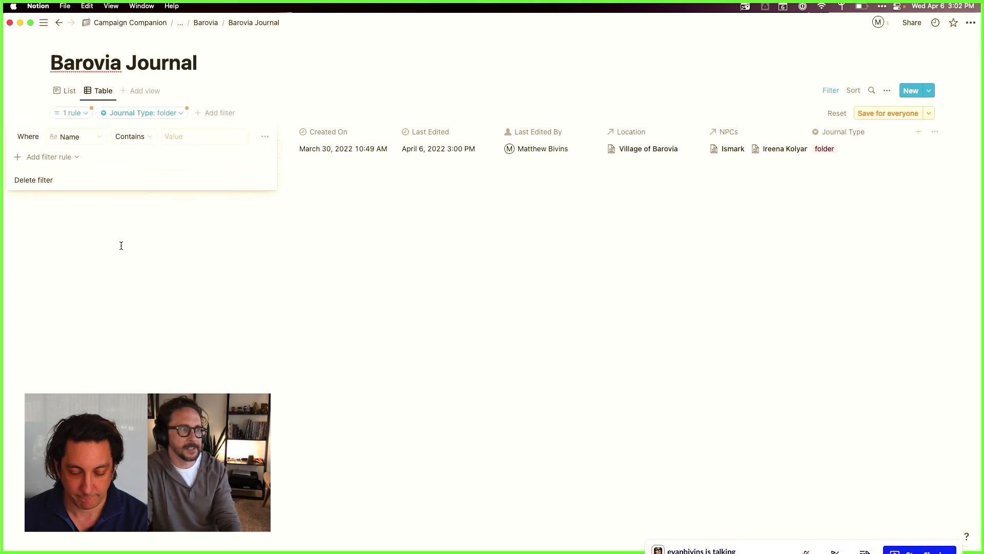
click(86, 137)
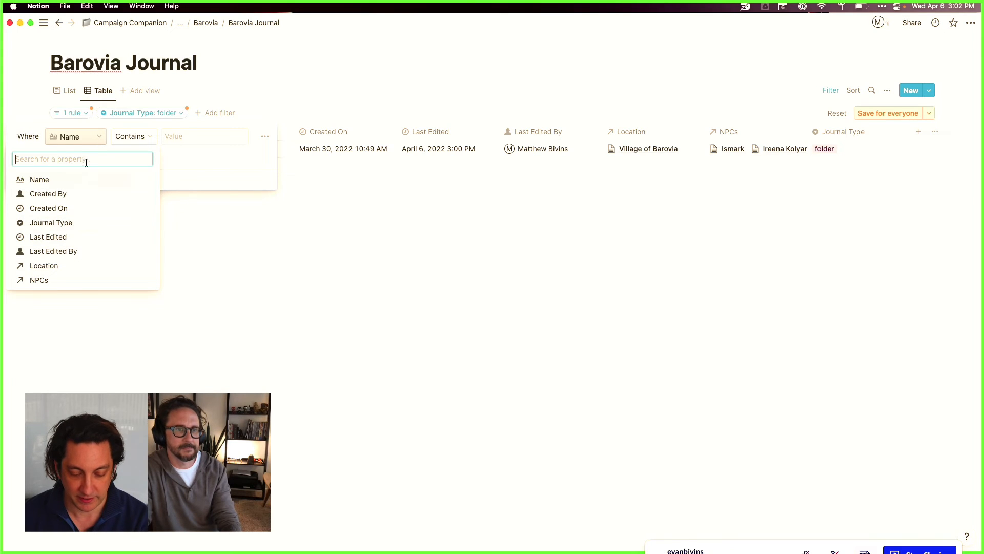
click(77, 226)
click(172, 136)
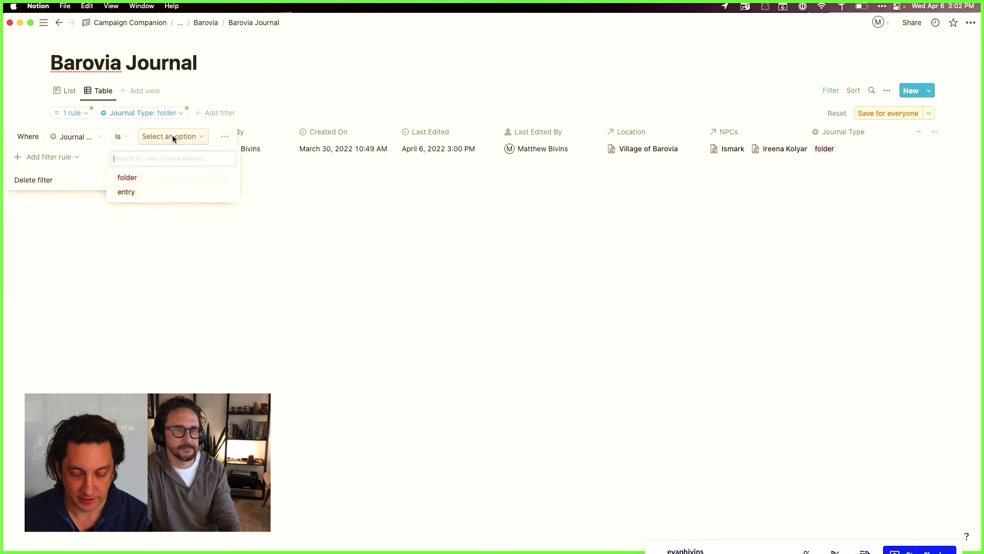
click(153, 194)
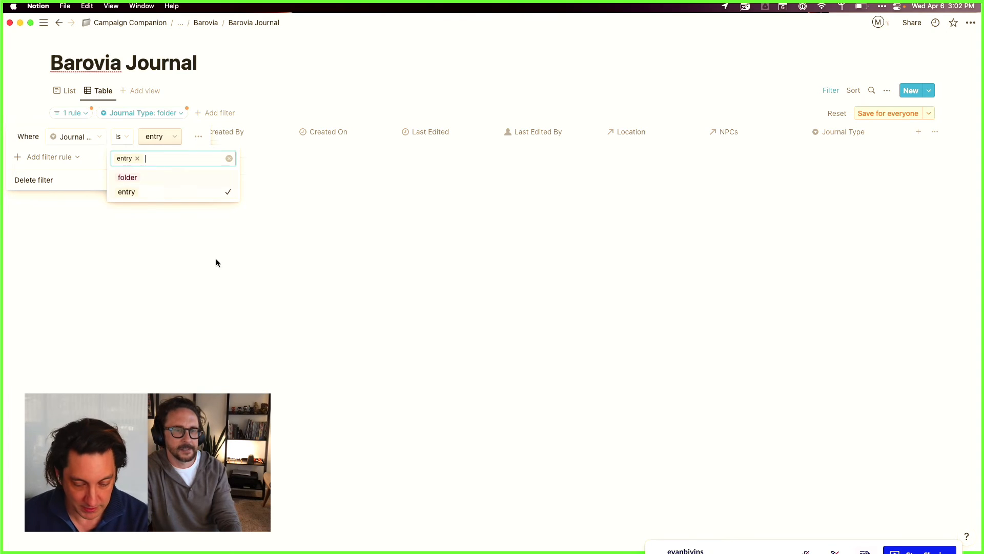
click(206, 239)
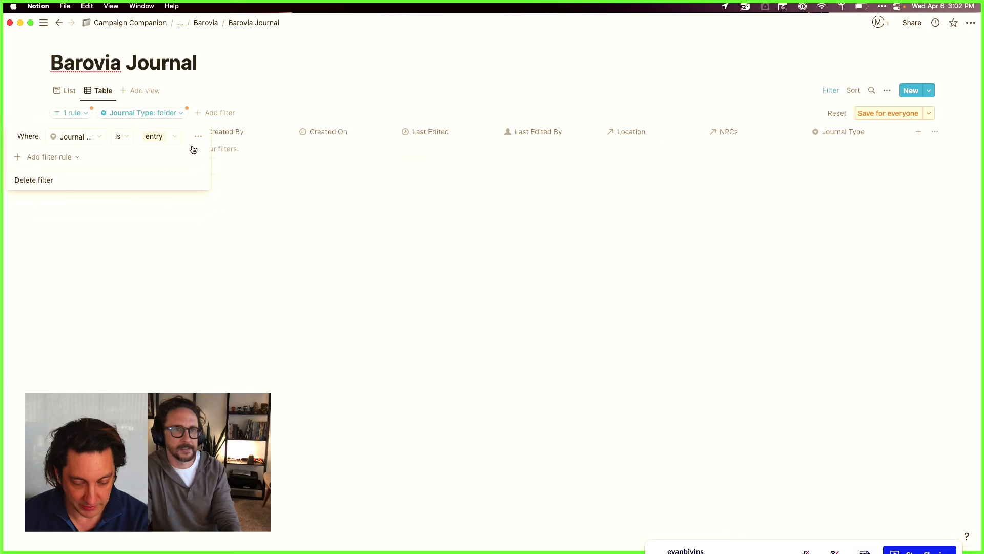
click(157, 230)
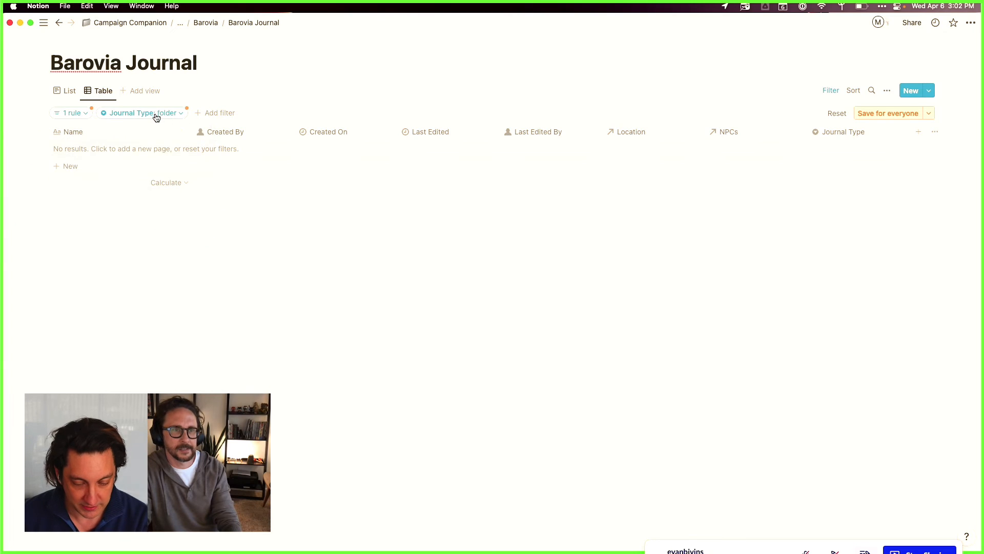
Step: Remove the advanced filter rule for Journal Type "entry"
click(72, 113)
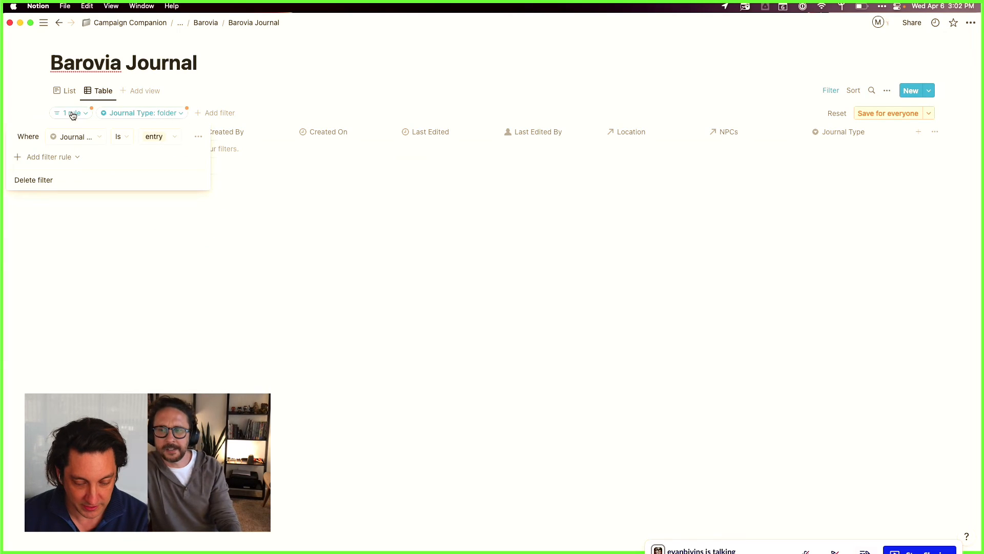
click(198, 136)
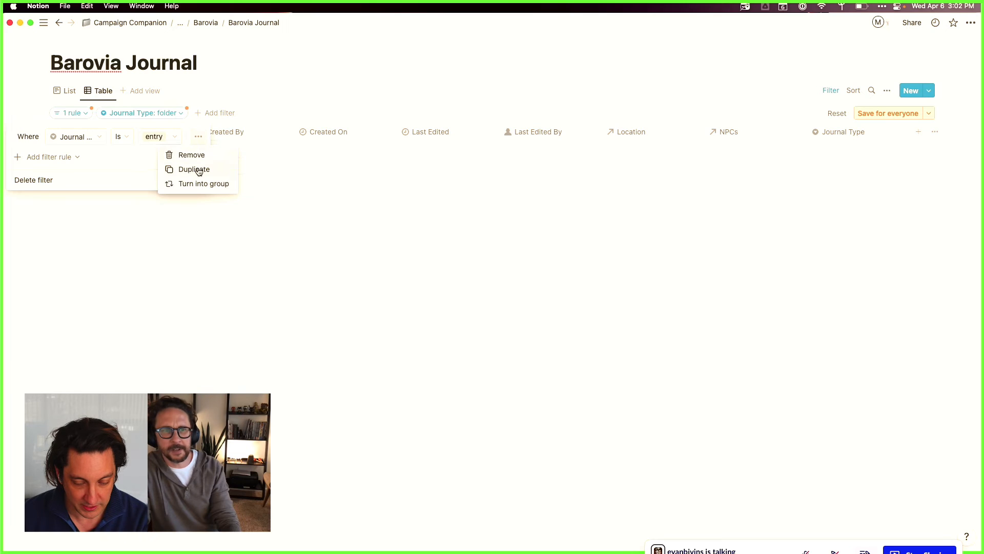
click(199, 158)
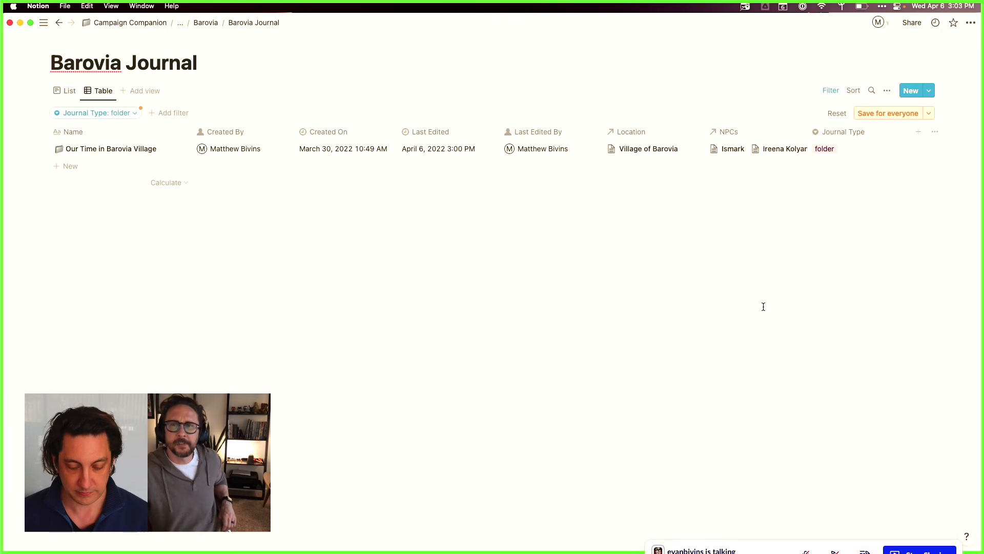
Step: Clear the "folder" value from the Journal Type filter and delete the filter from the table
click(180, 26)
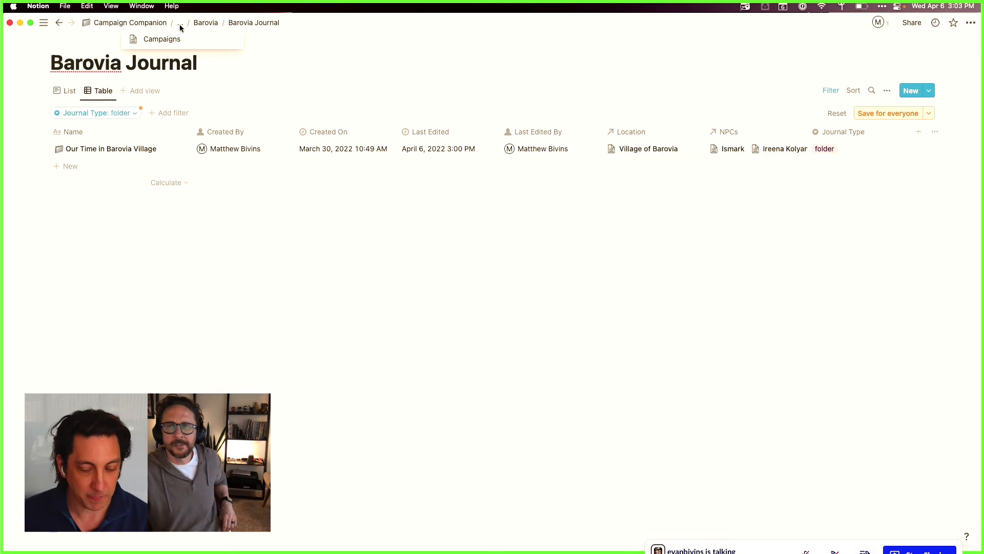
click(257, 314)
click(119, 114)
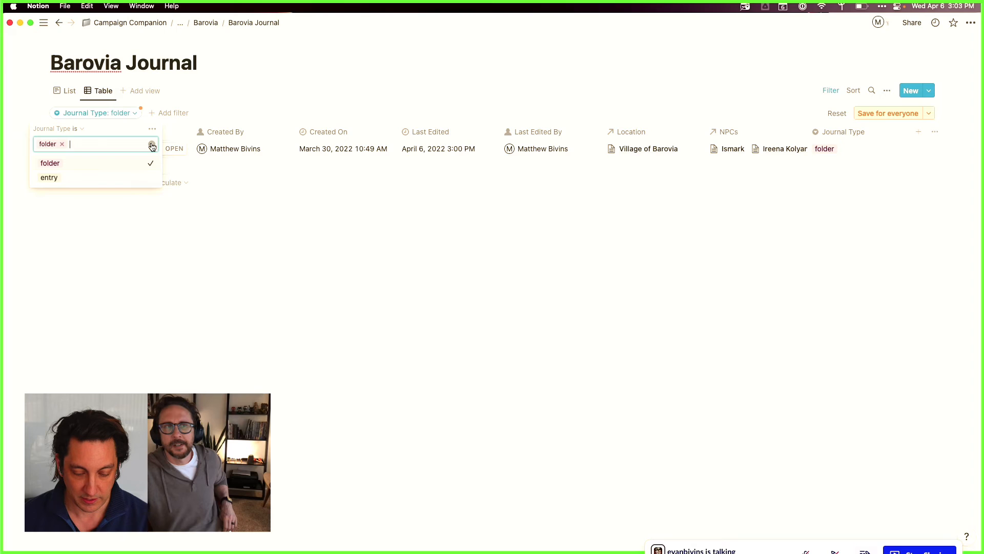
click(151, 146)
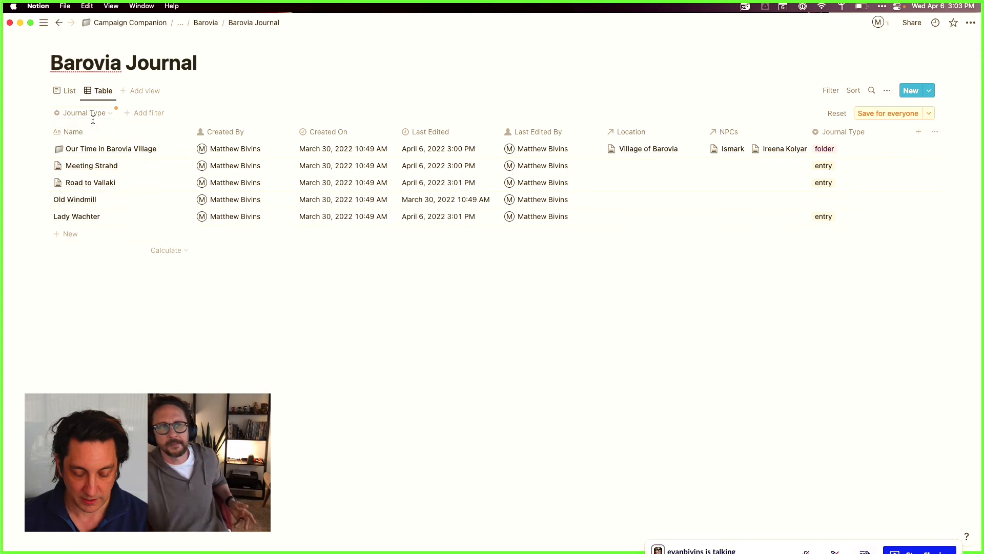
click(111, 117)
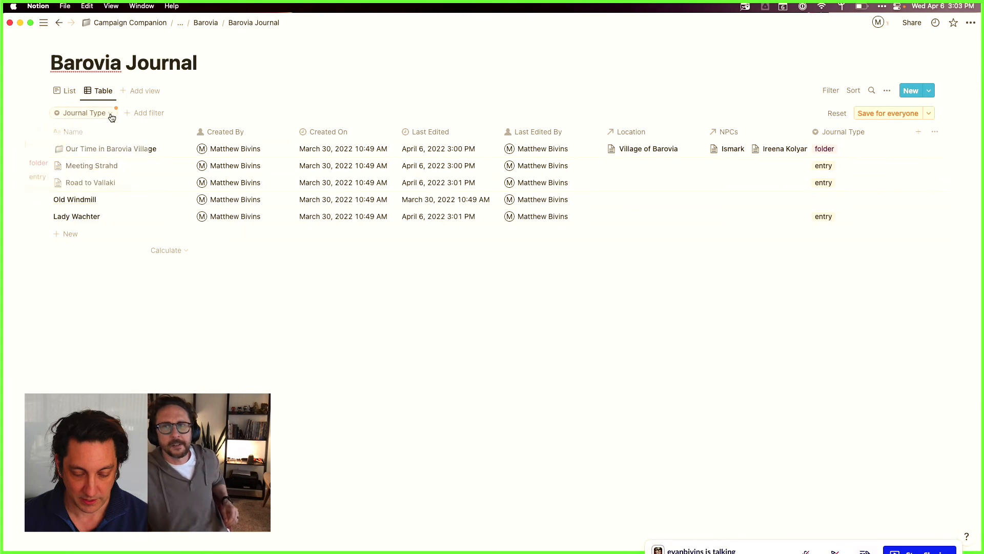
click(140, 129)
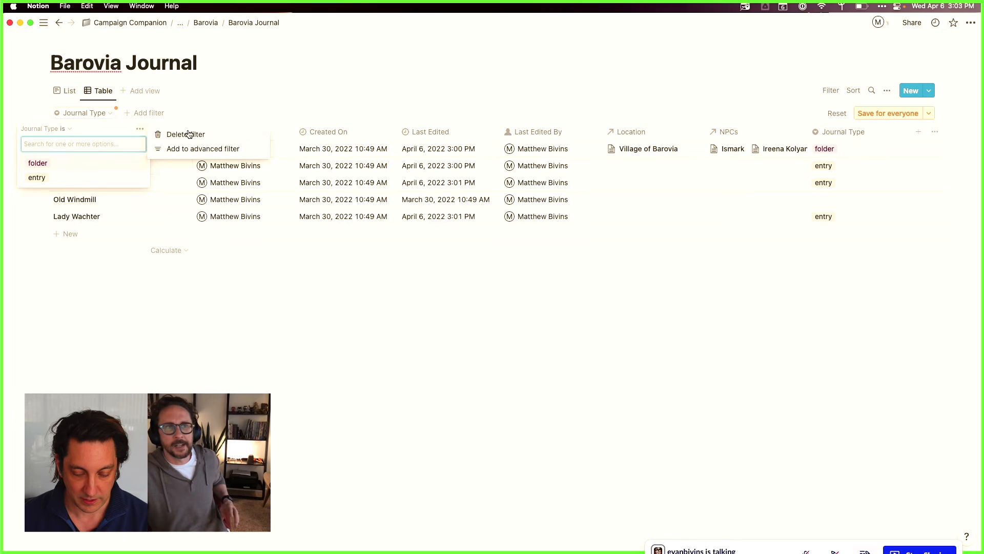
click(190, 134)
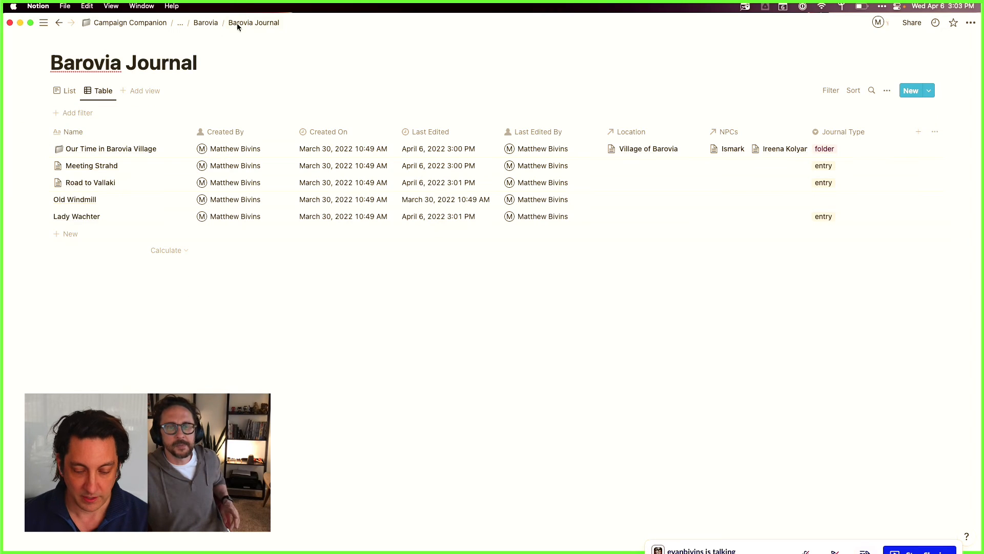
Step: Open the Barovia page and add blank lines below the Barovia Journal link in the "Navigation" section
click(208, 23)
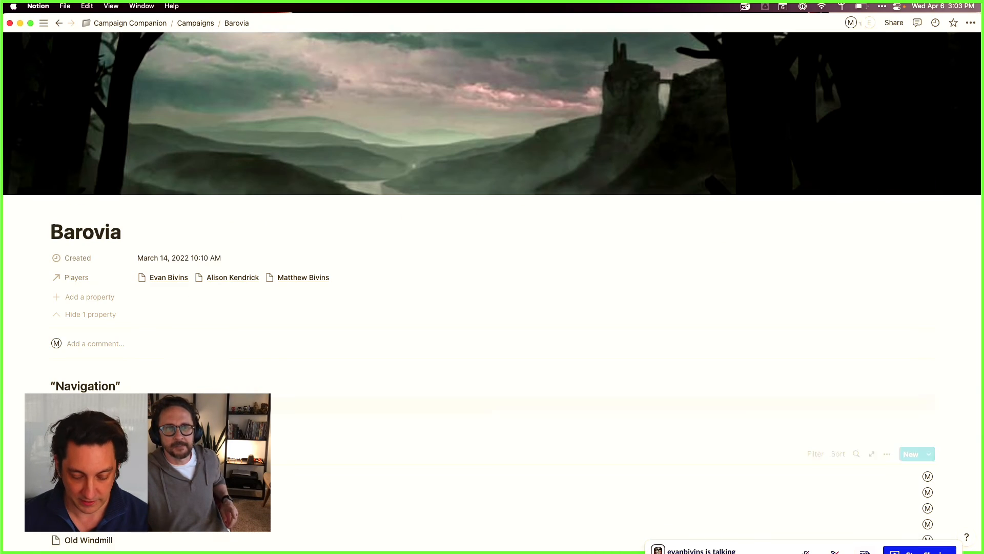
scroll(272, 365, down, 2)
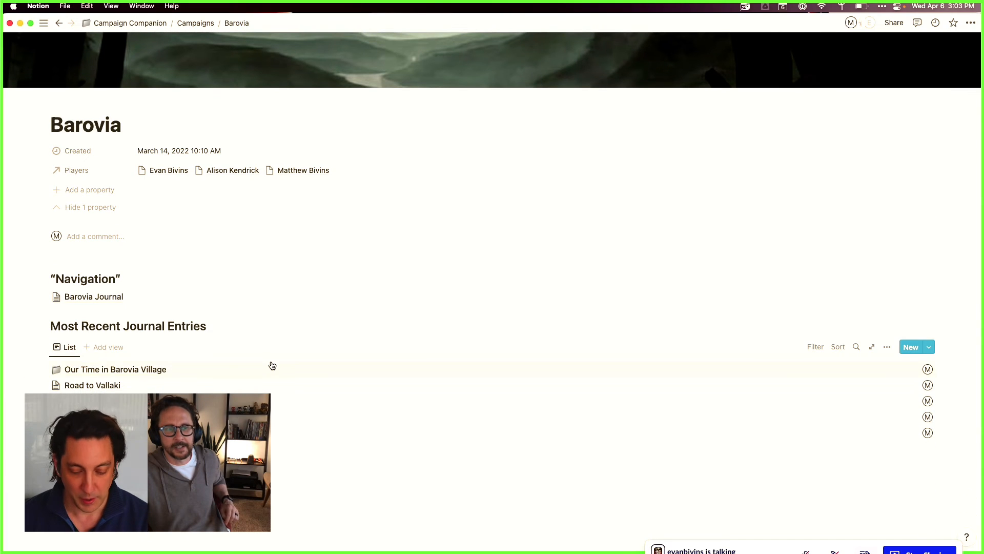
scroll(272, 366, down, 6)
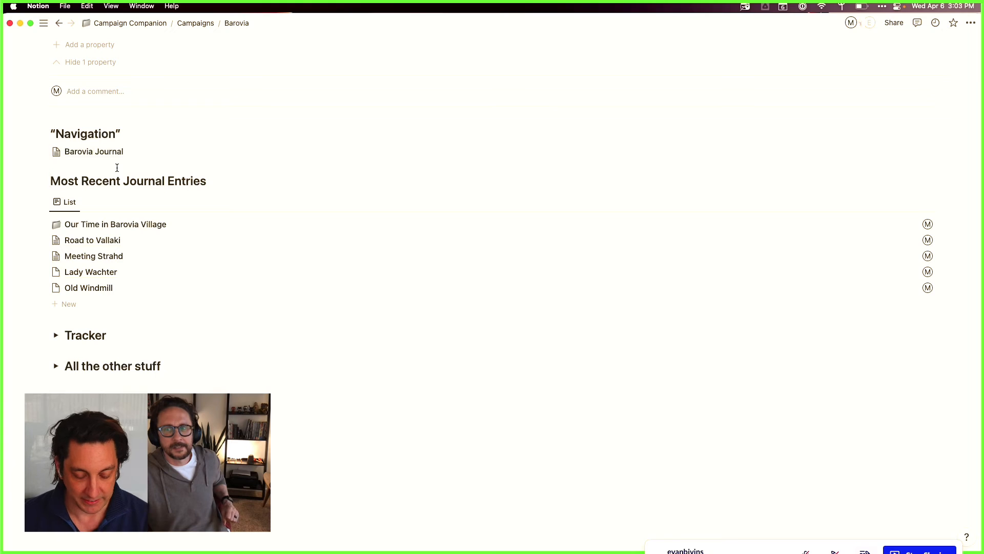
key(Up)
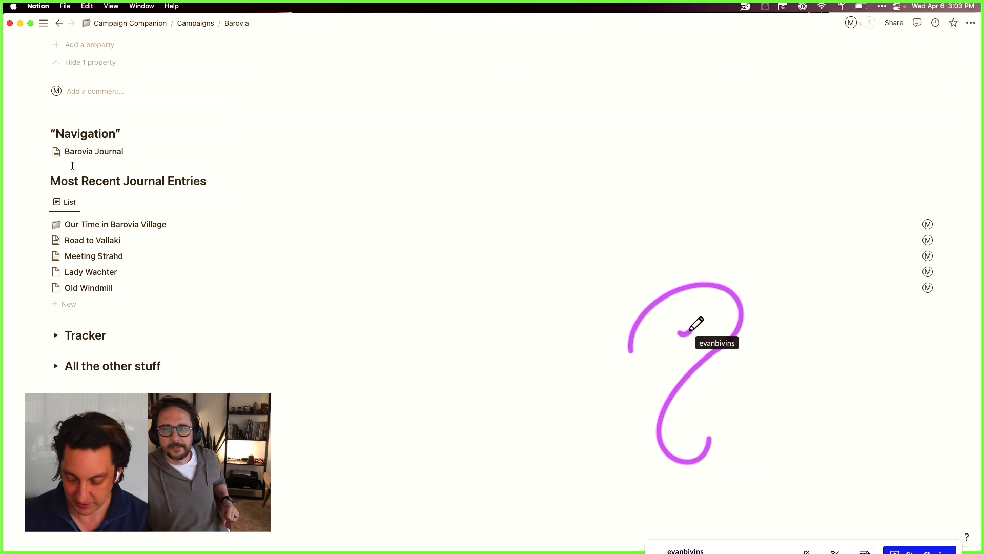
key(Return)
key(Return)
key(Up)
key(Up)
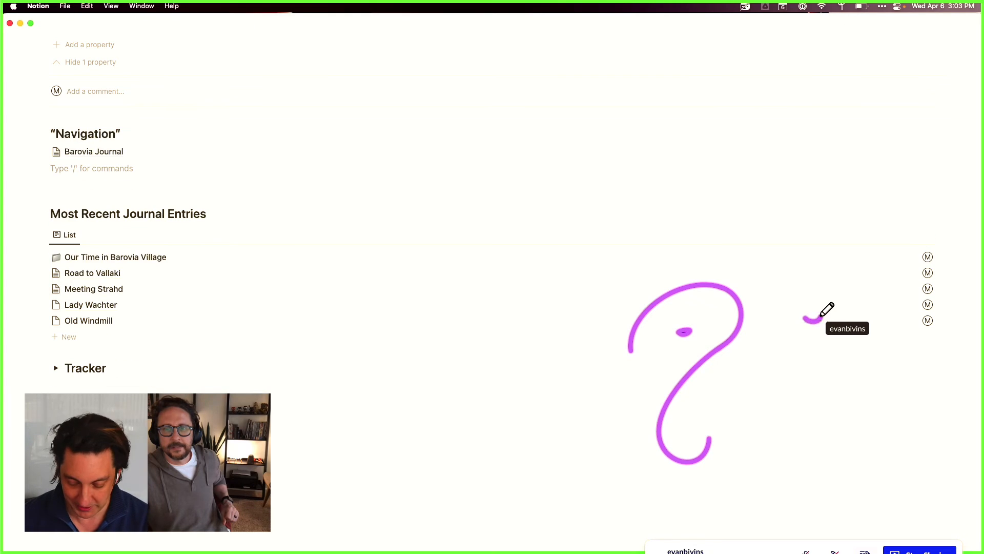
key(Return)
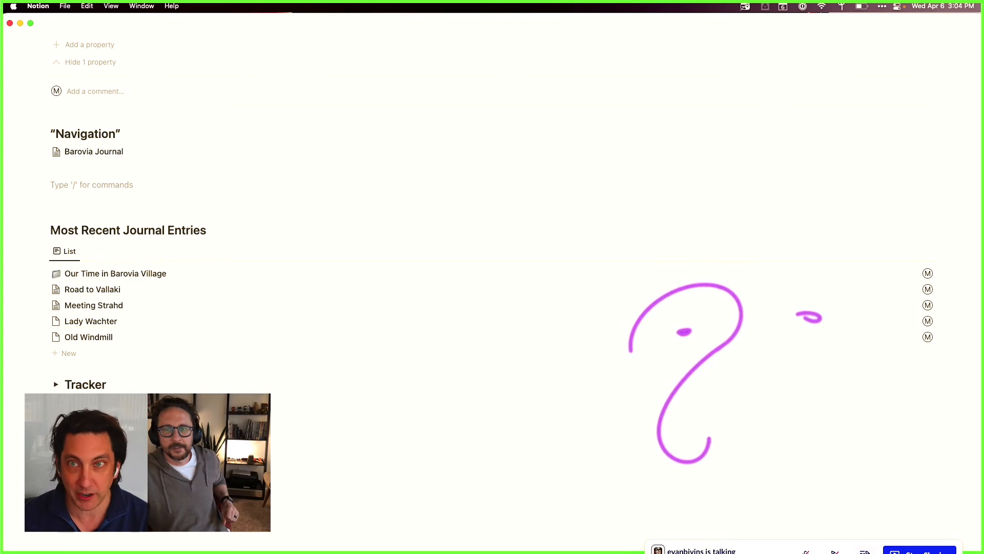
Step: Create a sub-page in the "Navigation" section and title it "Barovia Journal"
text(/page)
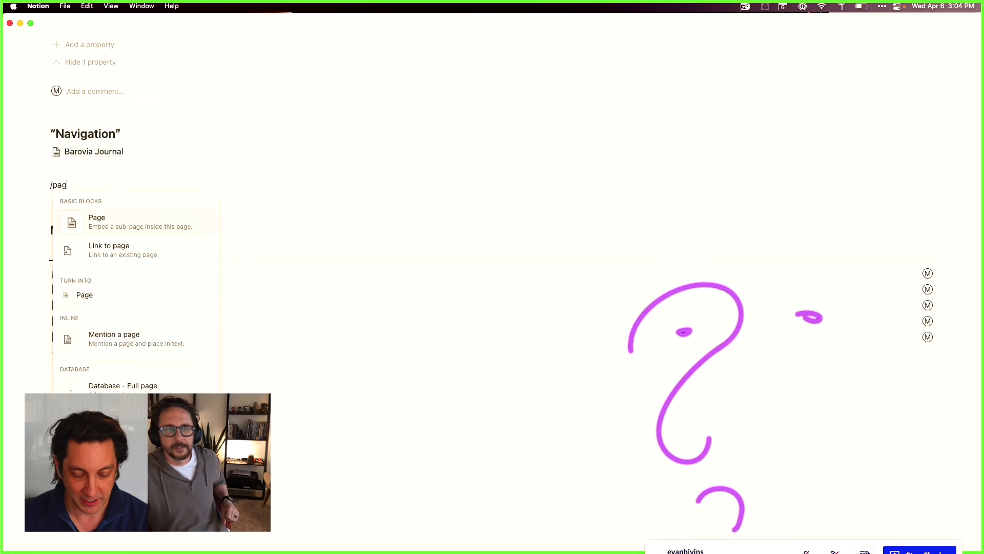
click(124, 218)
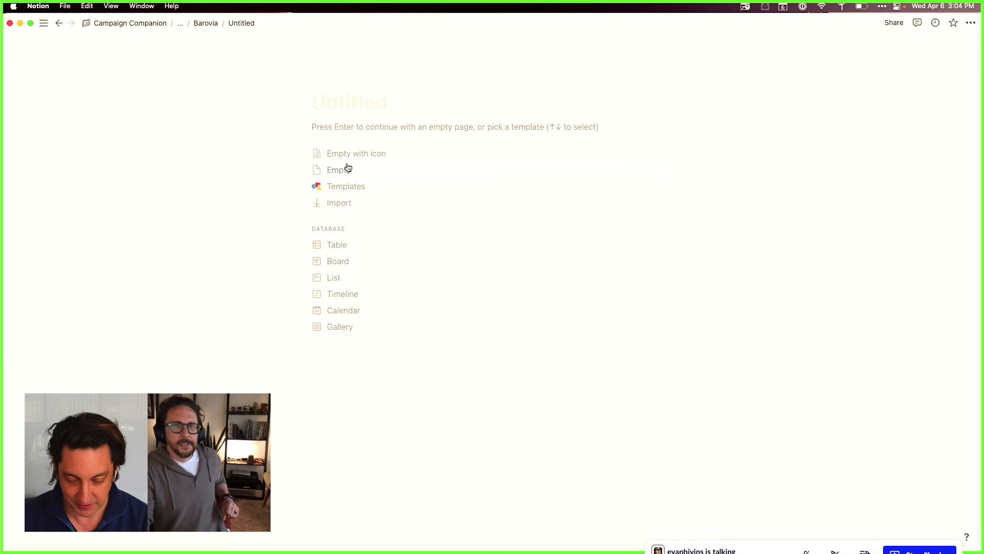
text(Barovia )
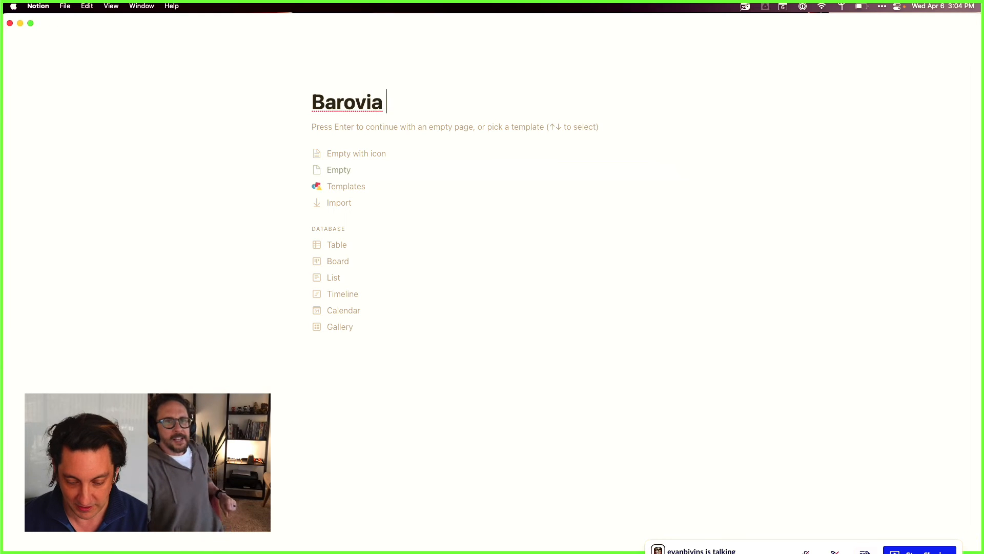
text(Journal)
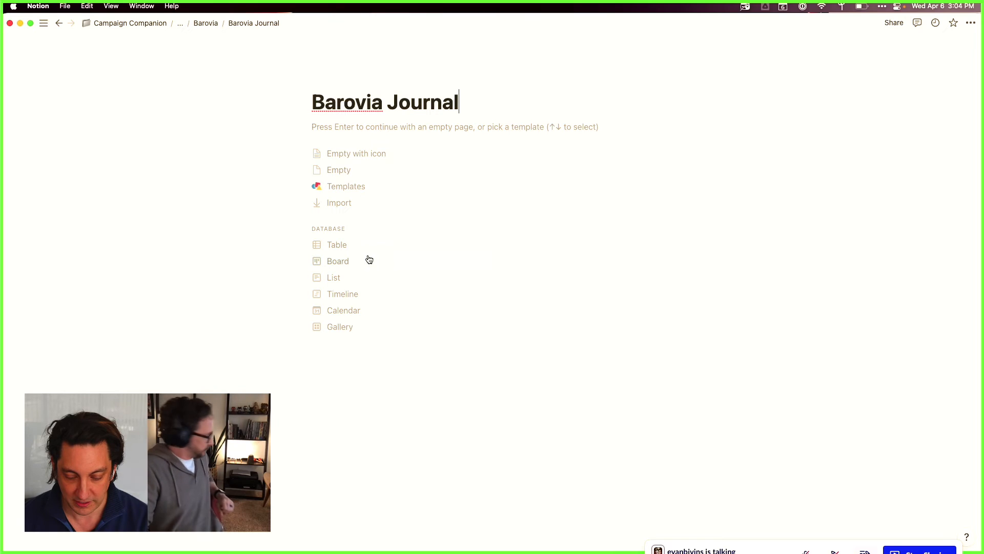
click(241, 246)
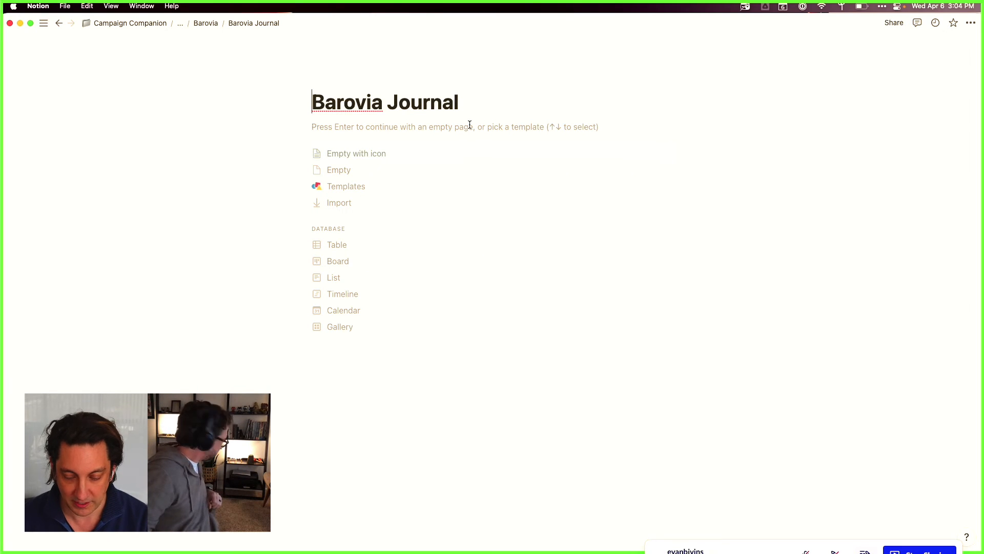
Step: Add an icon to the new Barovia Journal page and change it to the dragon face emoji
click(473, 105)
click(333, 81)
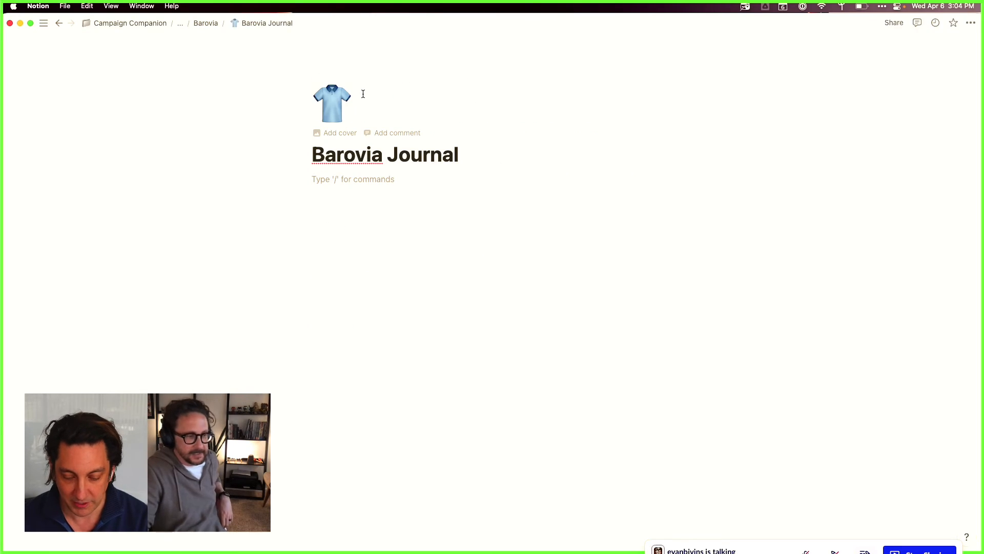
click(322, 104)
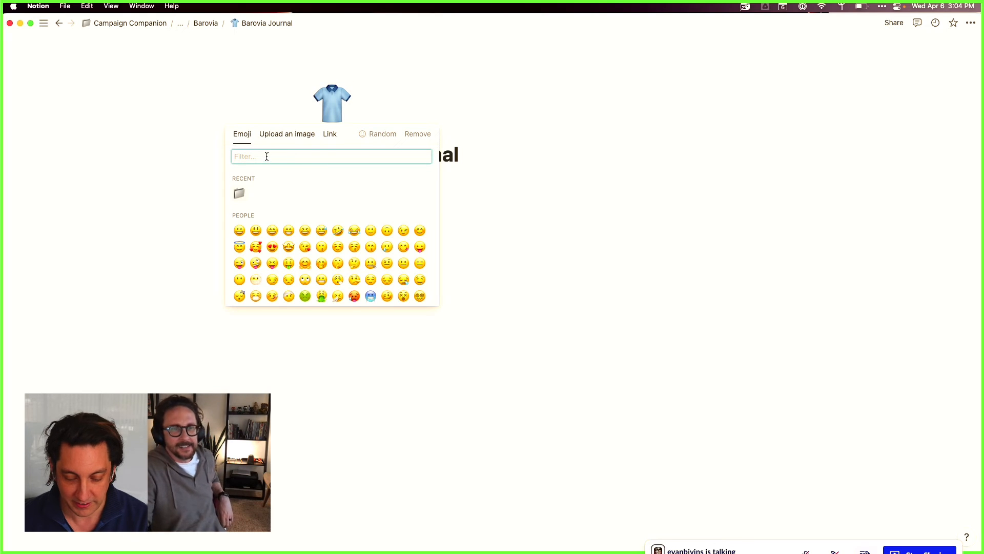
text(dragon)
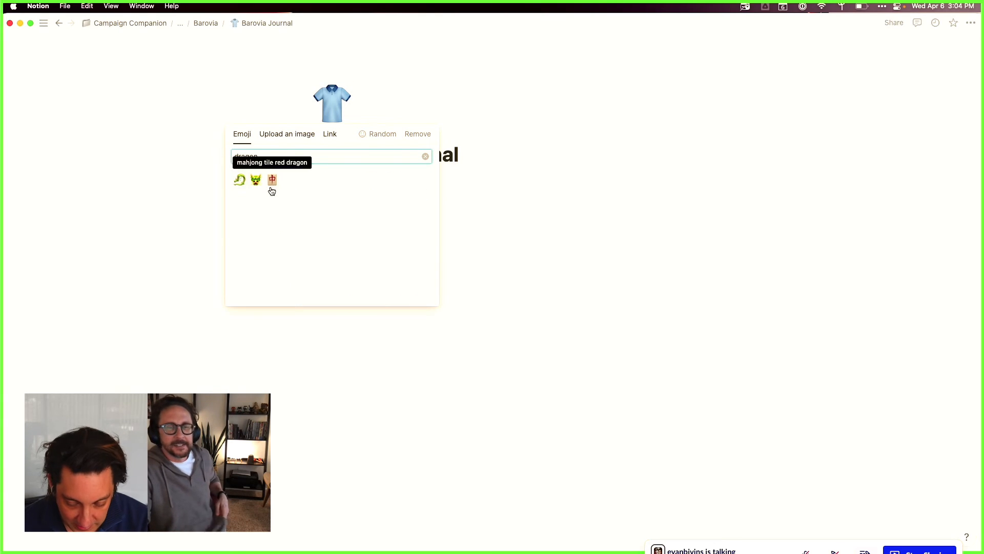
click(255, 180)
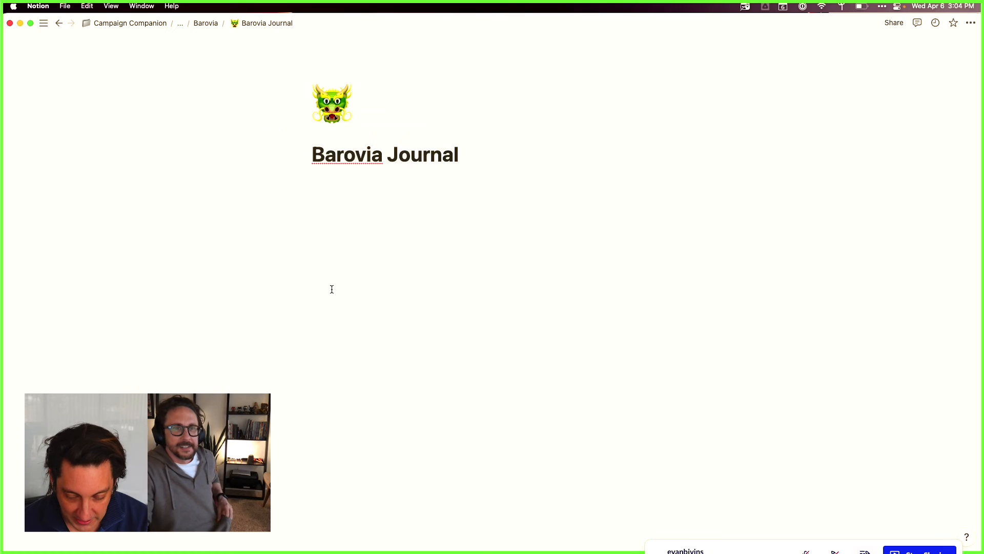
Step: Insert a linked view of the Barovia Journal database on the new page, copying its existing List view
click(333, 191)
text(/l)
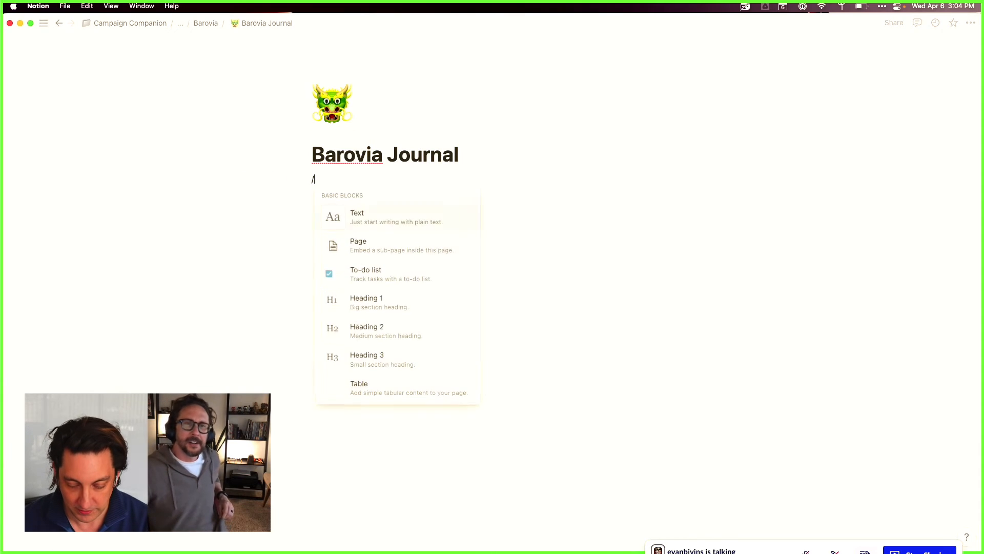
text(innked)
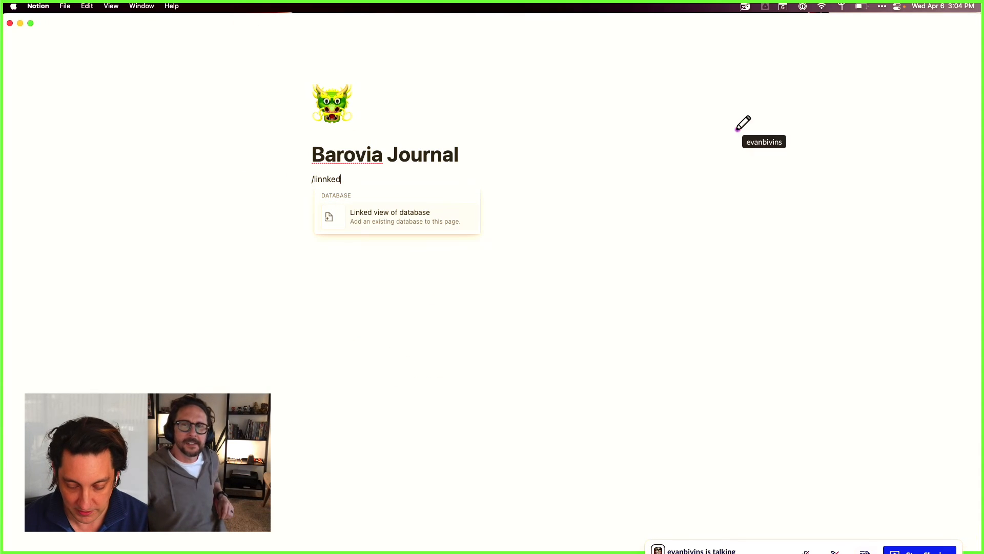
key(Return)
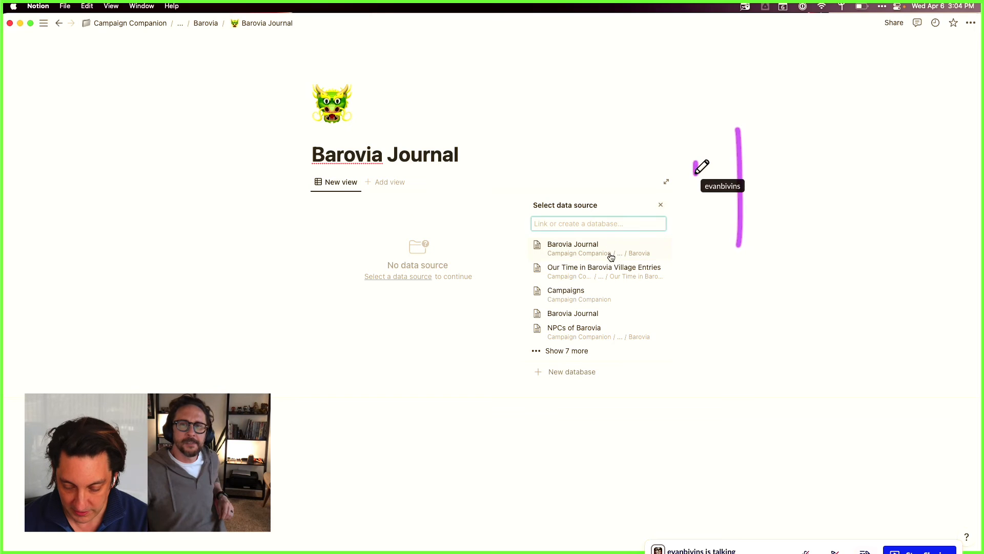
click(593, 246)
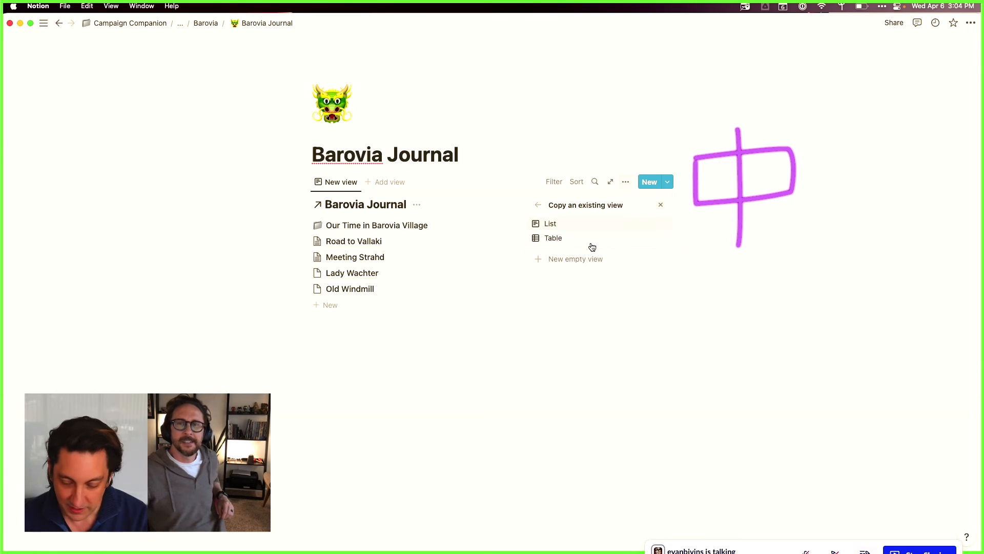
click(554, 223)
Step: Add a blank line below the list and insert a second linked view of the Barovia Journal database
click(367, 393)
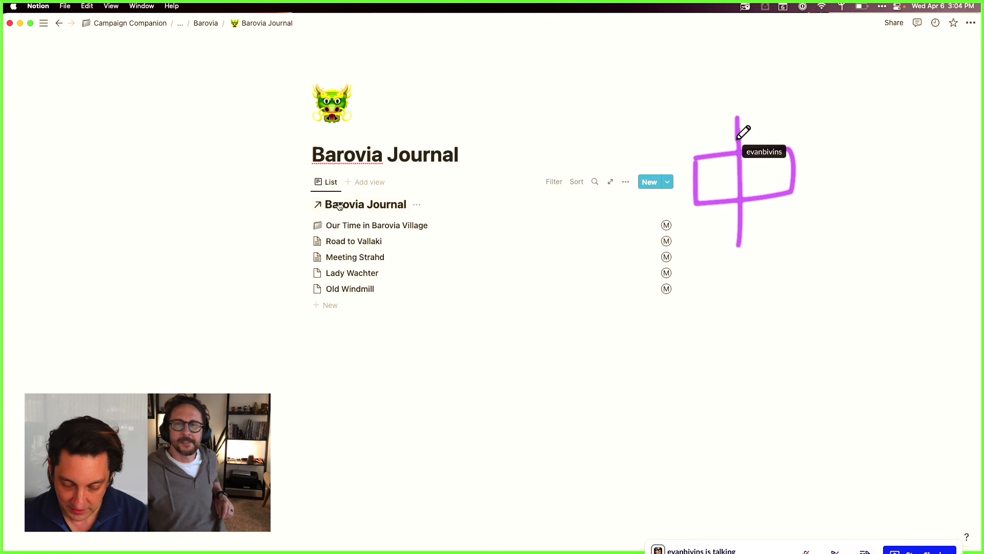
click(325, 359)
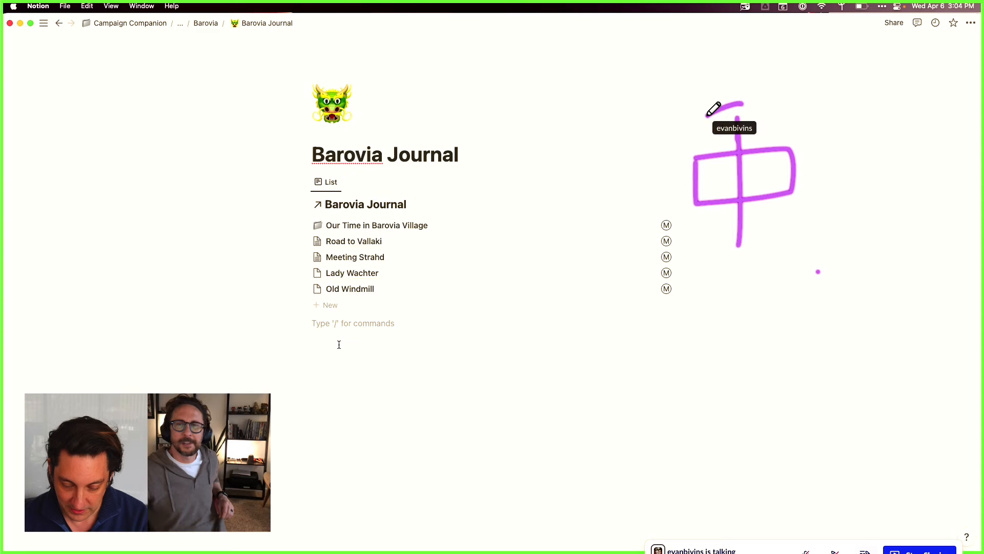
key(Return)
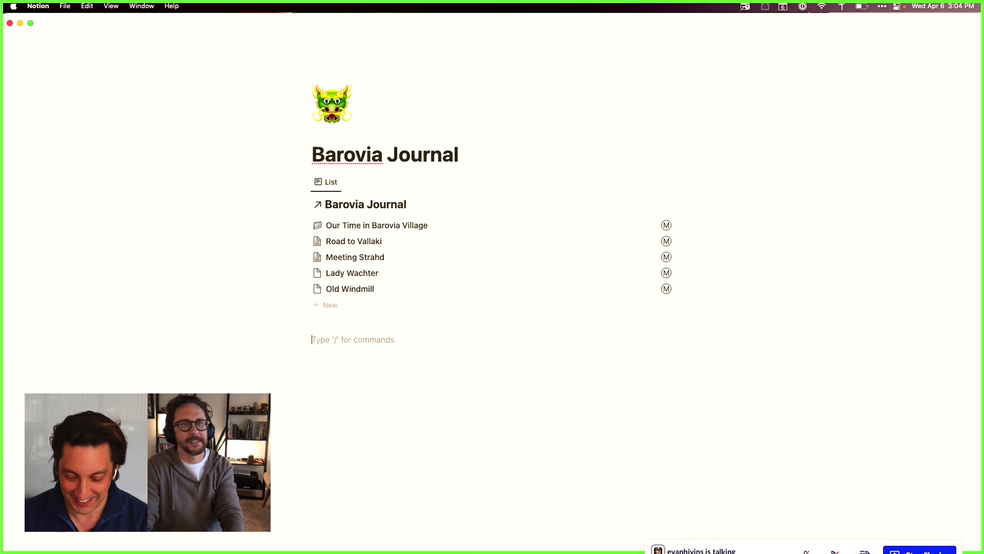
text(/linked)
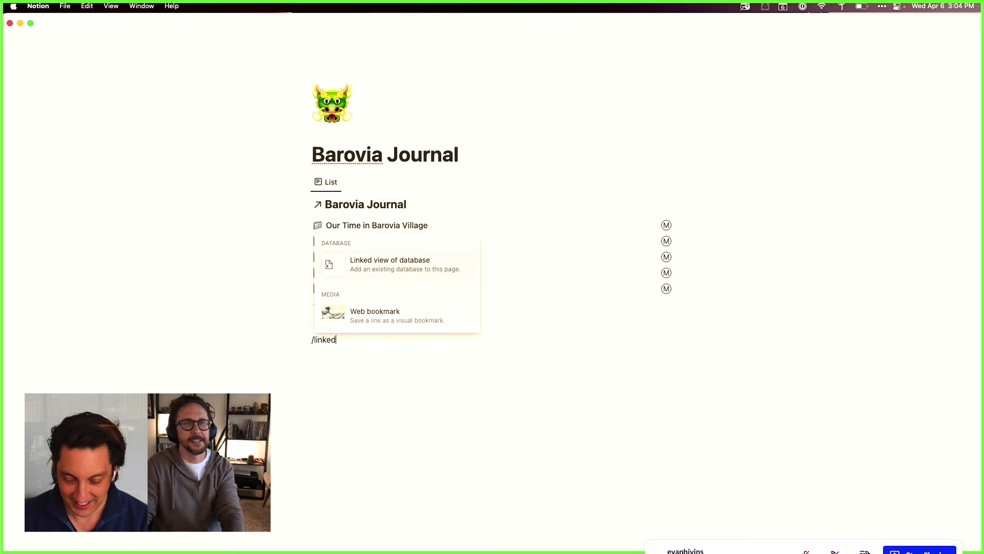
key(Return)
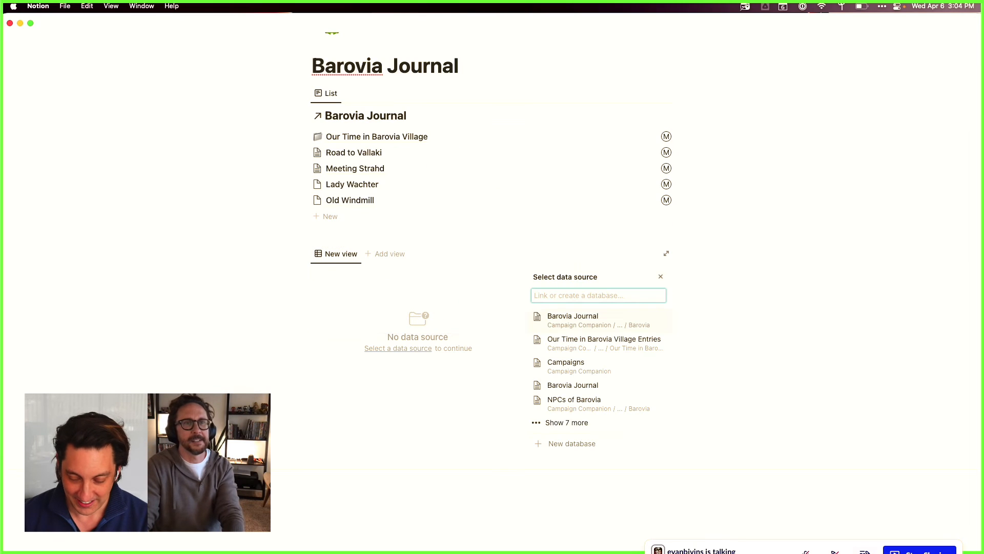
click(597, 319)
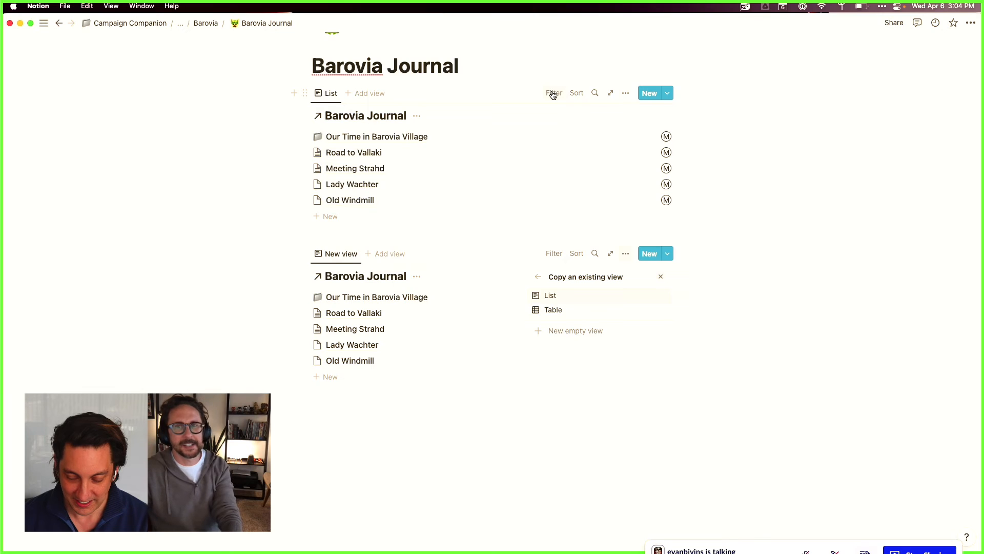
Step: Filter the first Barovia Journal list to show only items whose Journal Type is "folder"
click(553, 93)
click(516, 207)
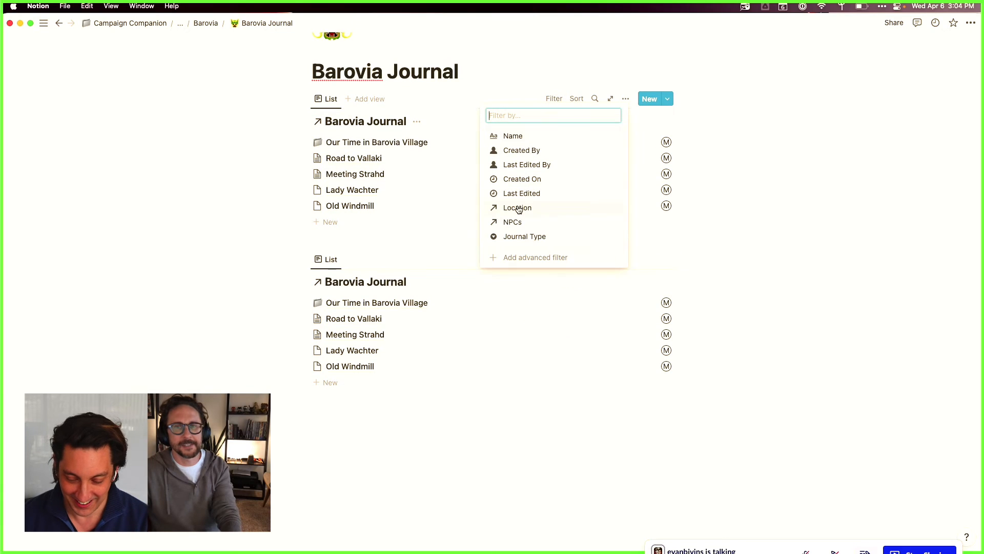
click(525, 238)
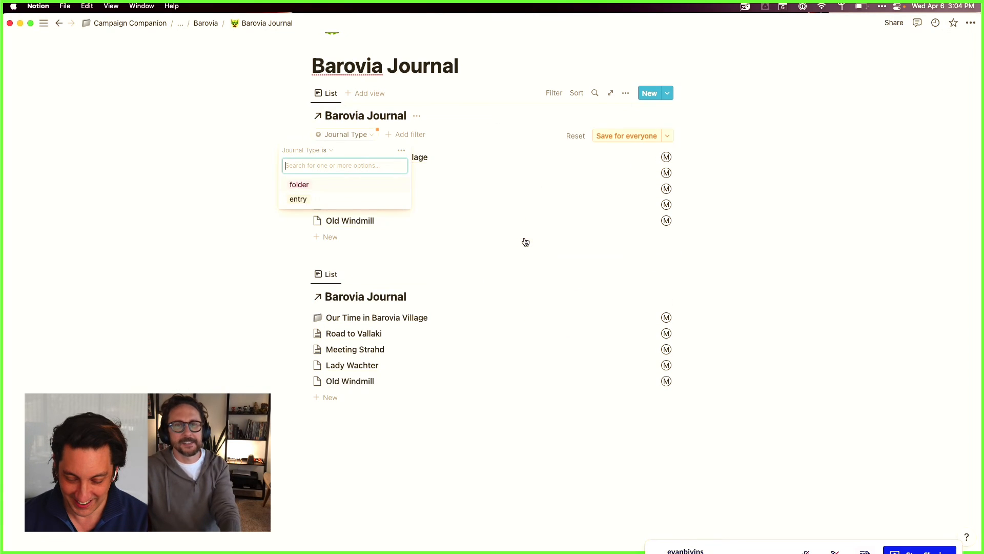
click(323, 185)
click(194, 262)
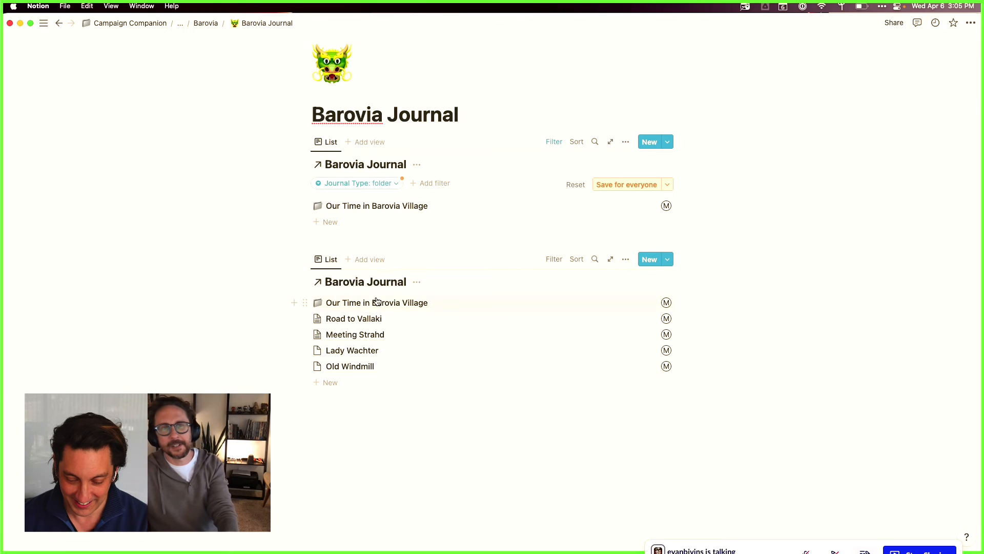
Step: Filter the second Barovia Journal list to show only items whose Journal Type is "entry"
click(625, 259)
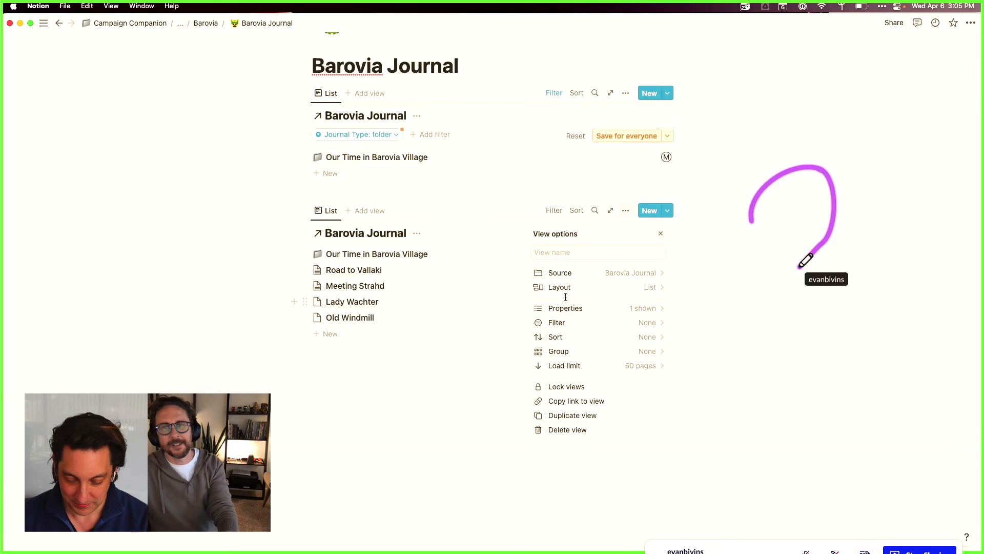
click(481, 426)
click(555, 259)
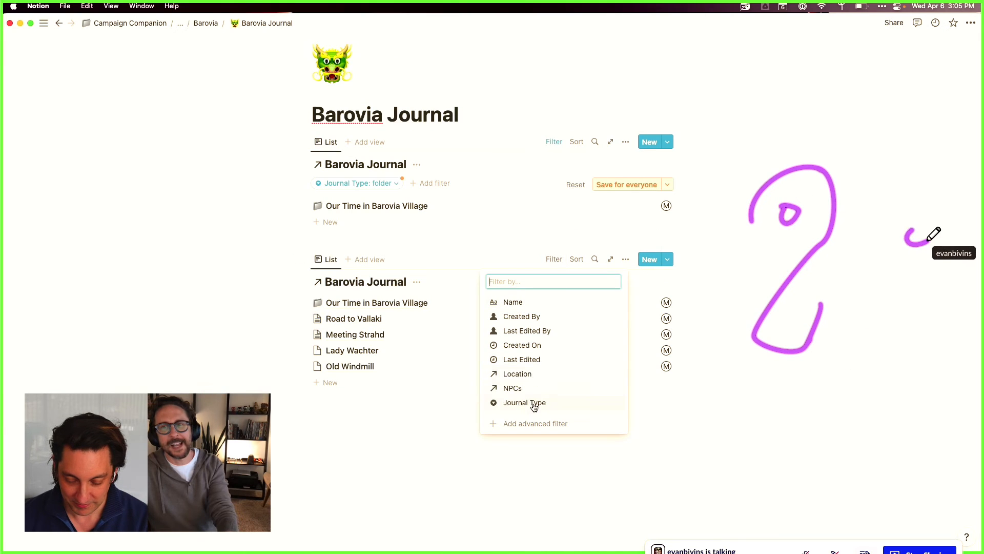
click(530, 403)
click(298, 345)
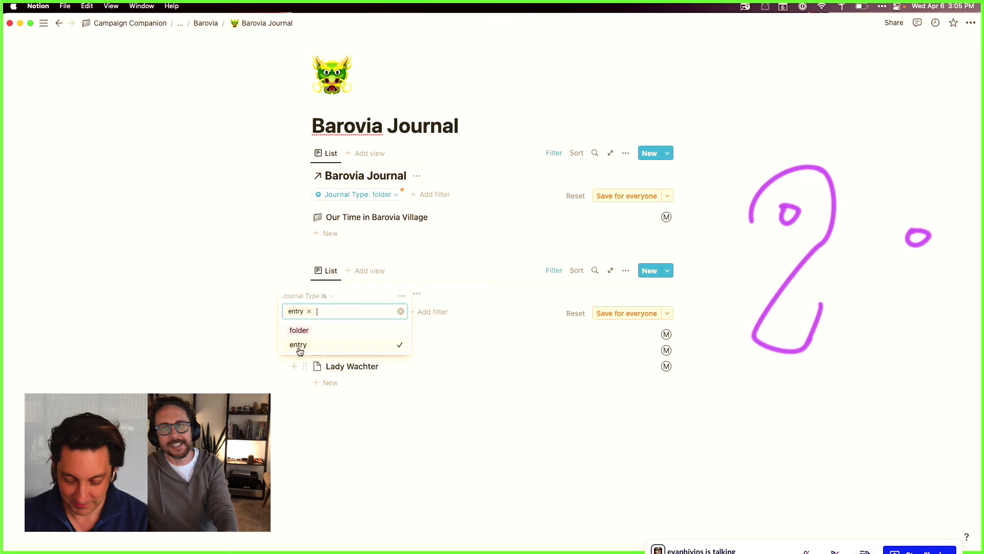
click(193, 318)
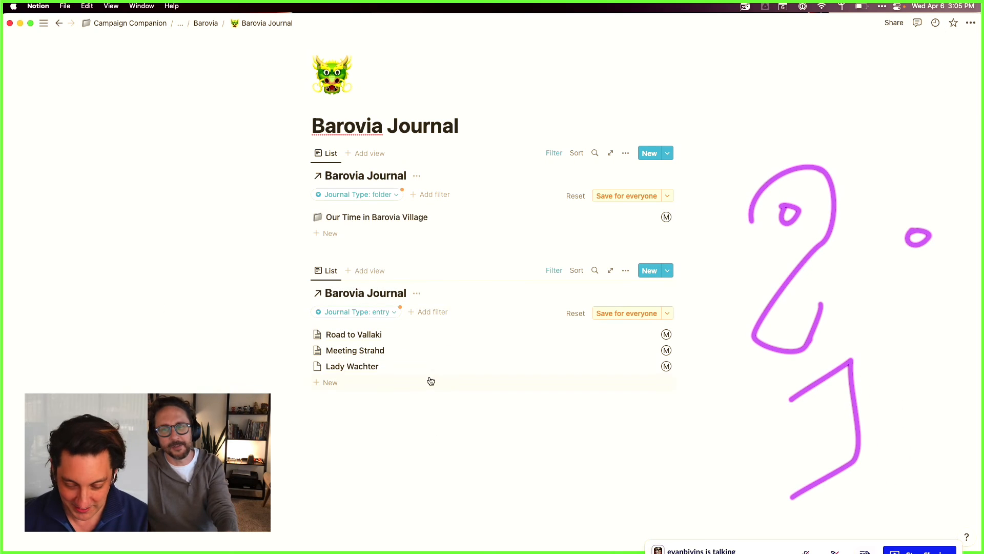
Step: Hide the database title on both the folder list and the entry list
click(417, 176)
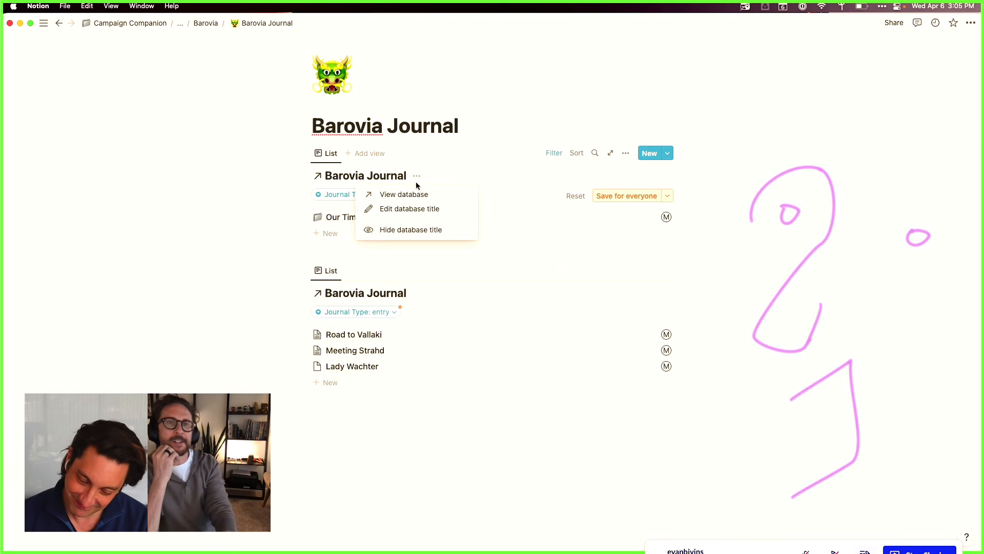
click(417, 230)
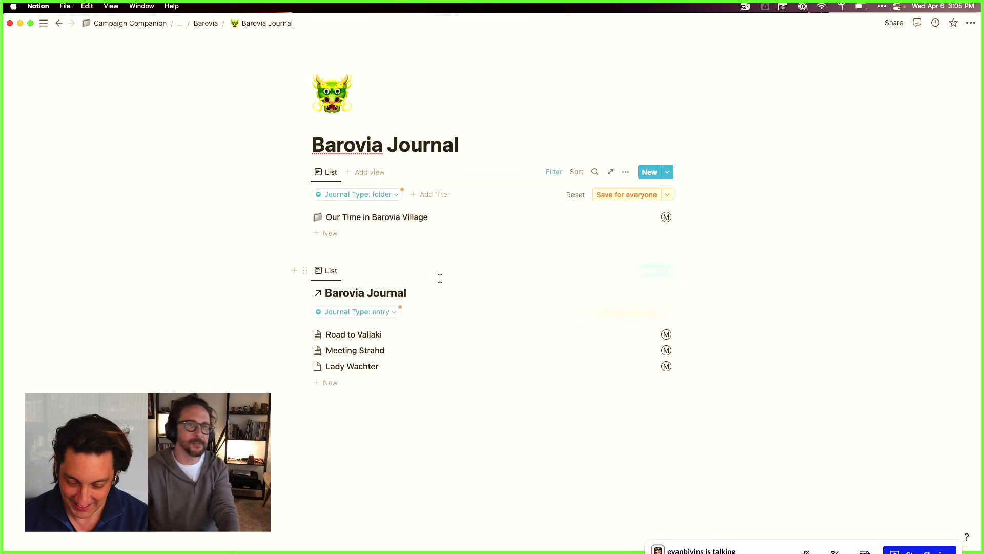
click(416, 293)
click(416, 348)
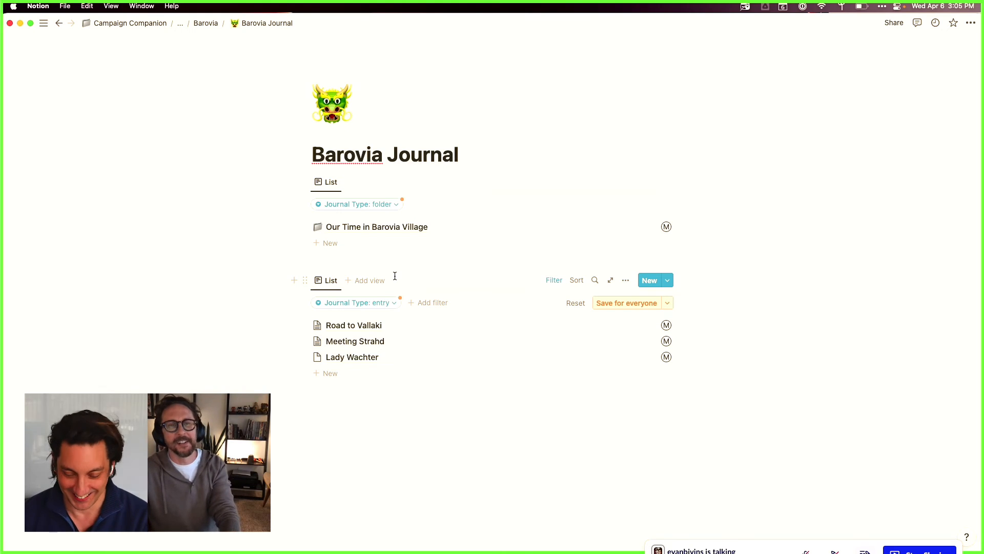
click(401, 446)
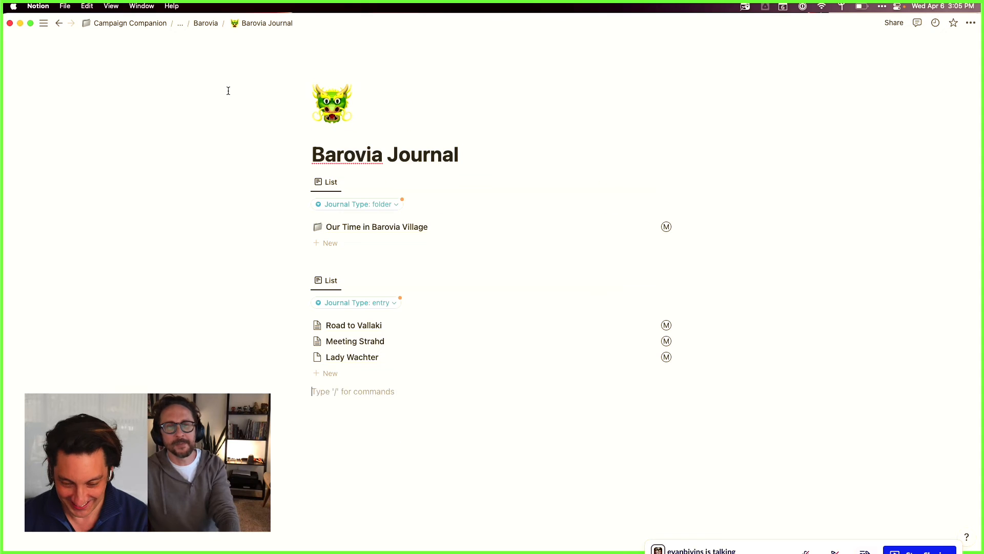
Step: Open the original Barovia Journal database from the Barovia page and rename it "Barovia Journal Master Database"
click(204, 25)
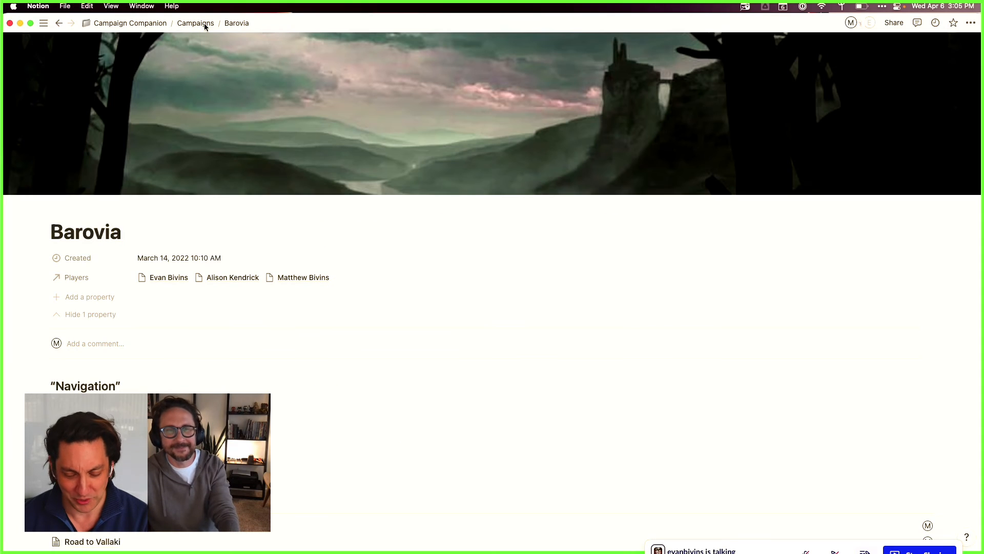
scroll(278, 331, down, 3)
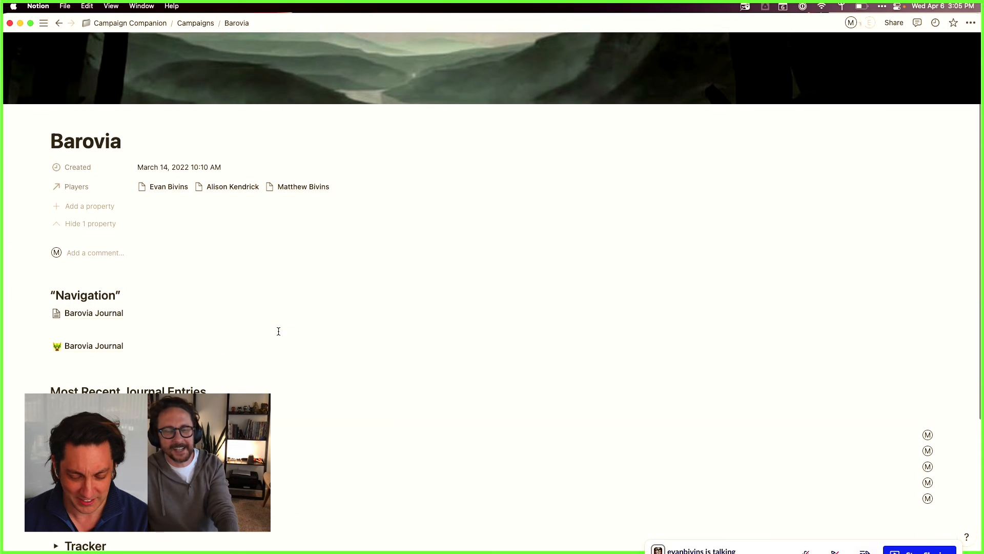
click(113, 318)
click(201, 67)
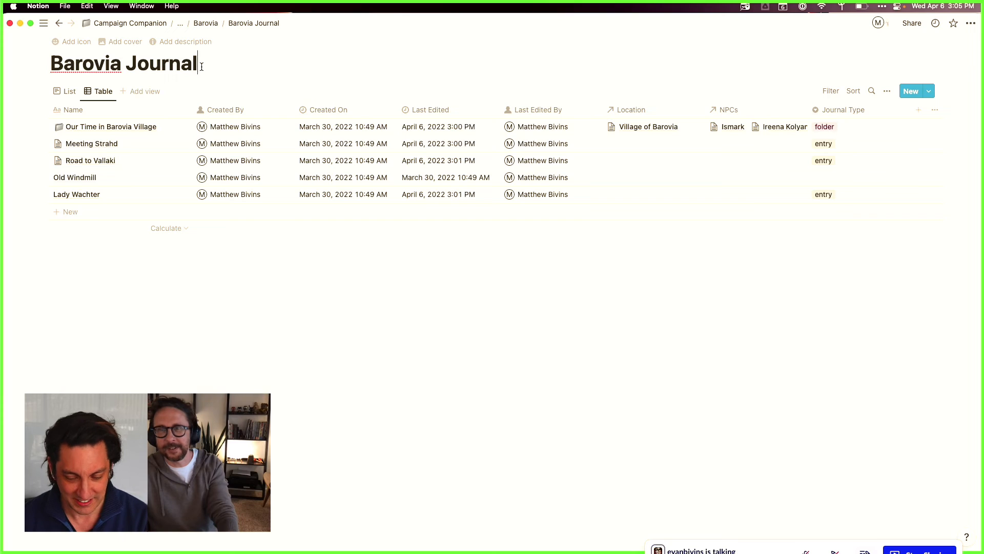
text(Database)
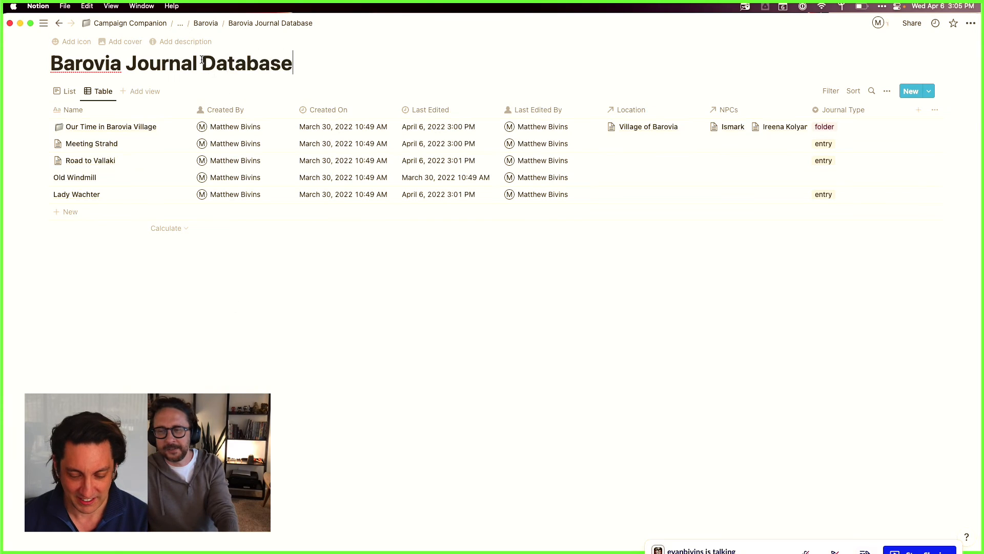
text(Master)
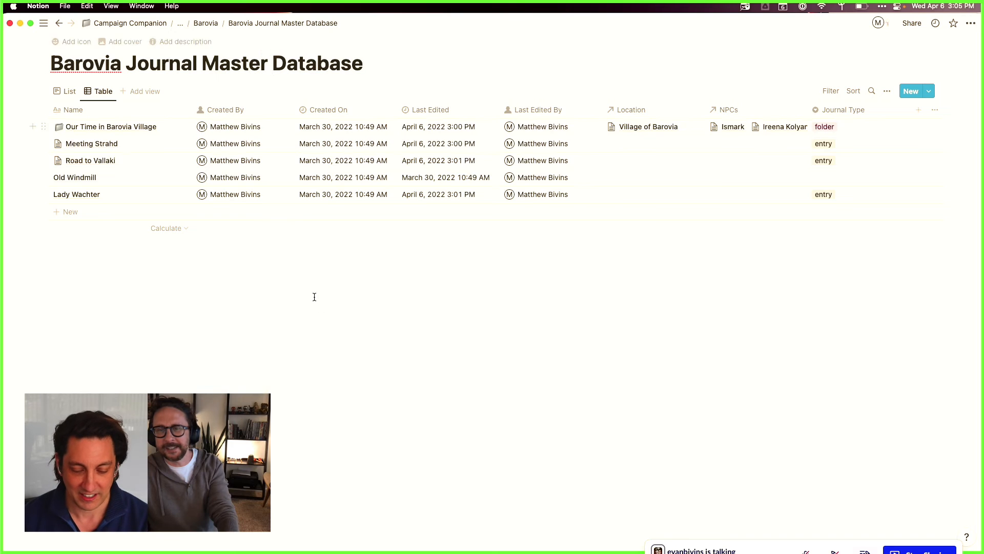
Step: On the Barovia page, remove the blank line between the "Navigation" links and delete the Barovia Journal Master Database block
click(207, 23)
scroll(92, 342, down, 2)
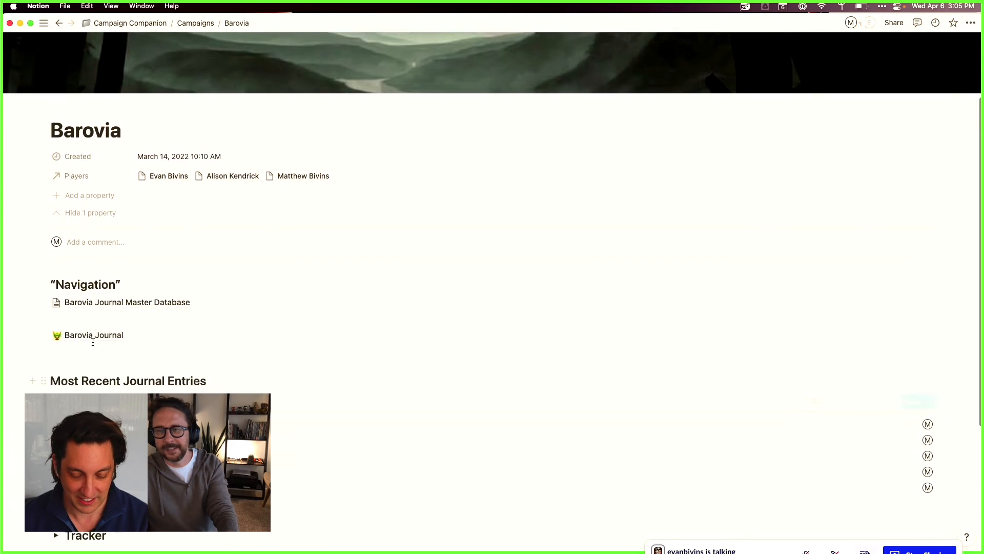
click(67, 315)
key(BackSpace)
key(BackSpace)
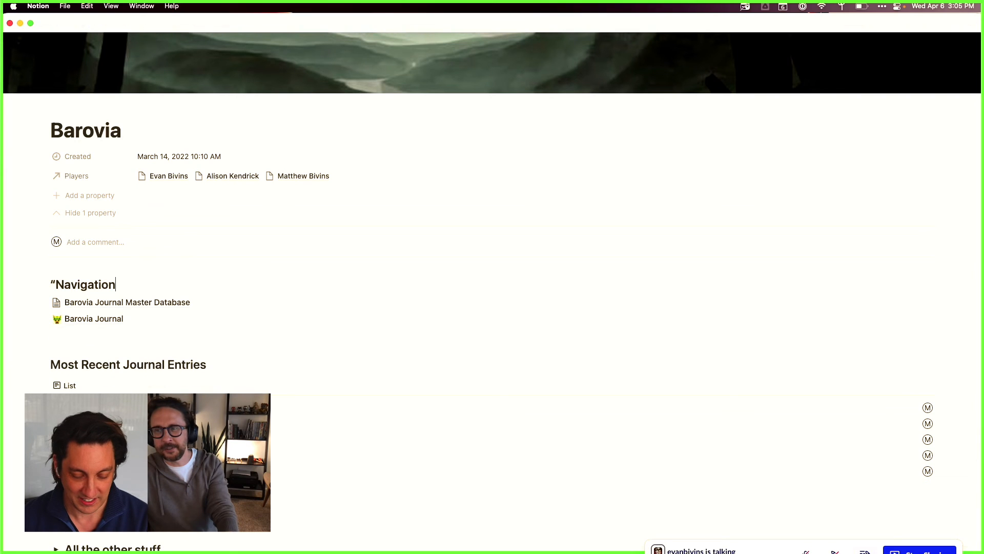
right_click(89, 302)
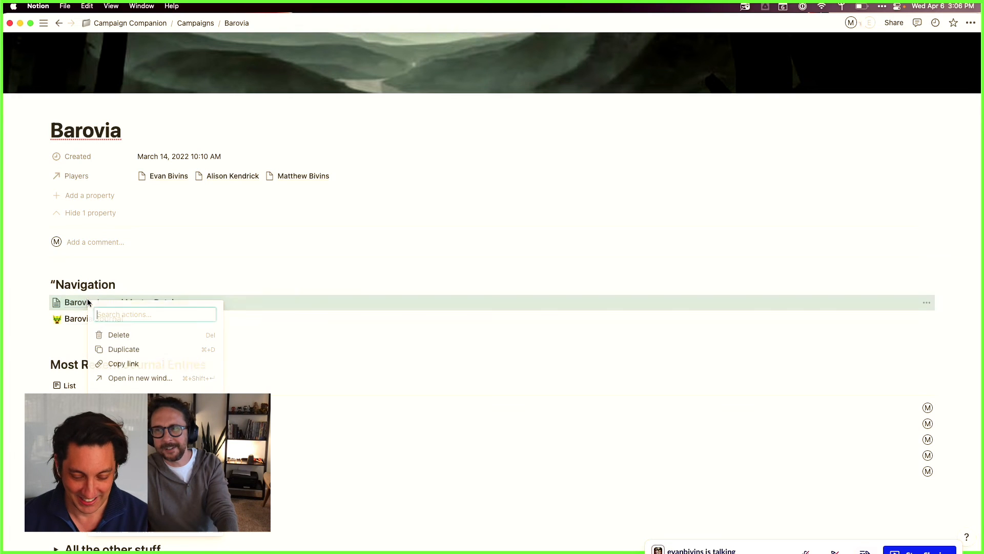
click(138, 334)
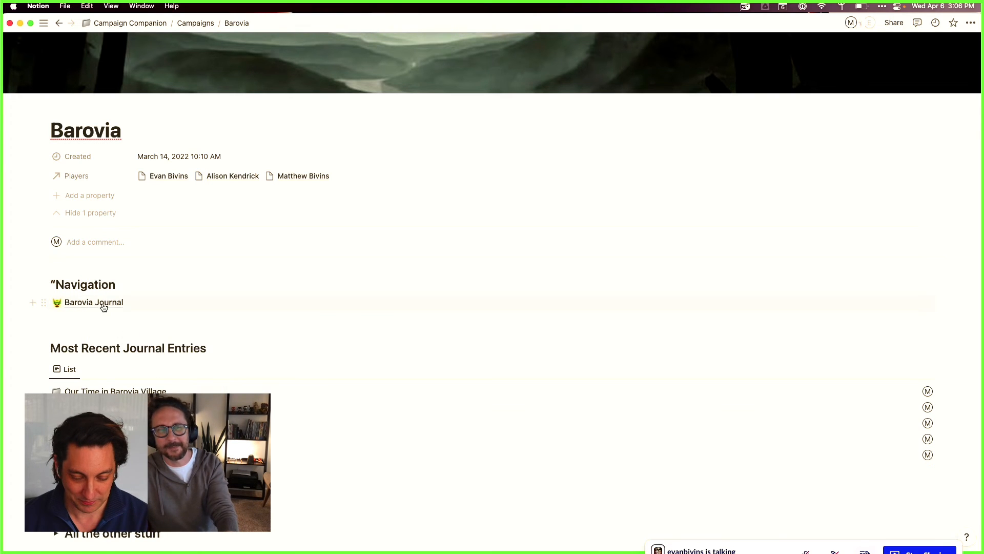
Step: Open the dragon-icon Barovia Journal page and set it to full width
click(104, 307)
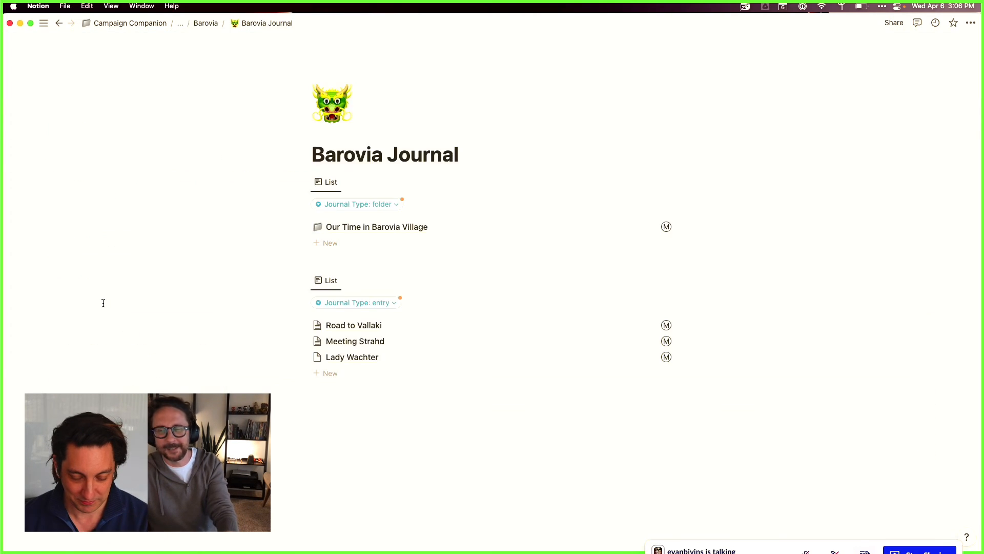
click(385, 468)
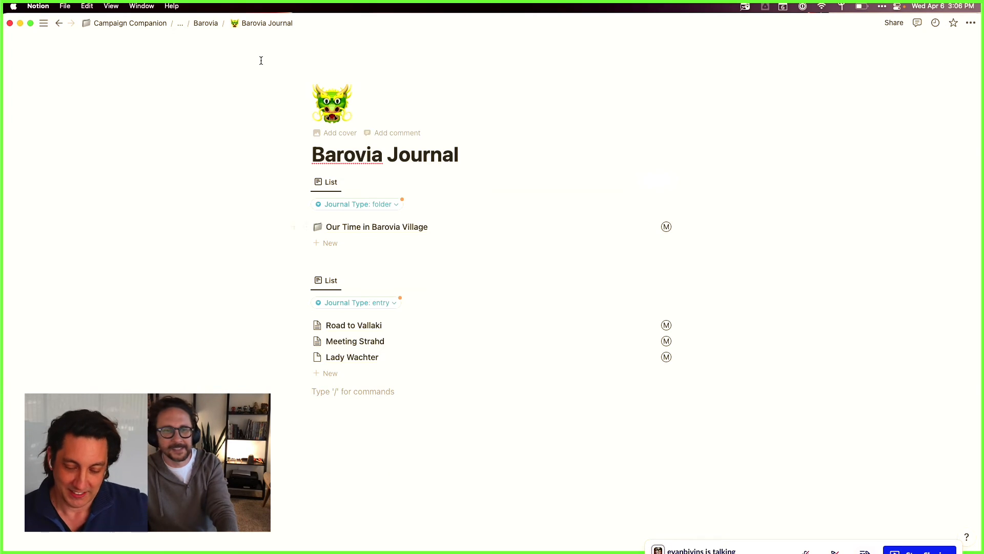
click(970, 22)
click(894, 112)
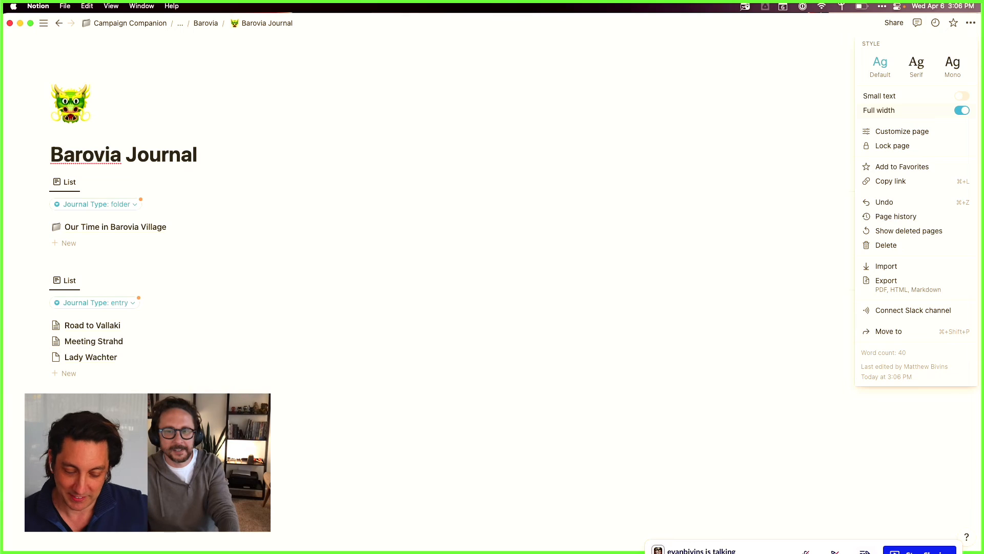
click(154, 125)
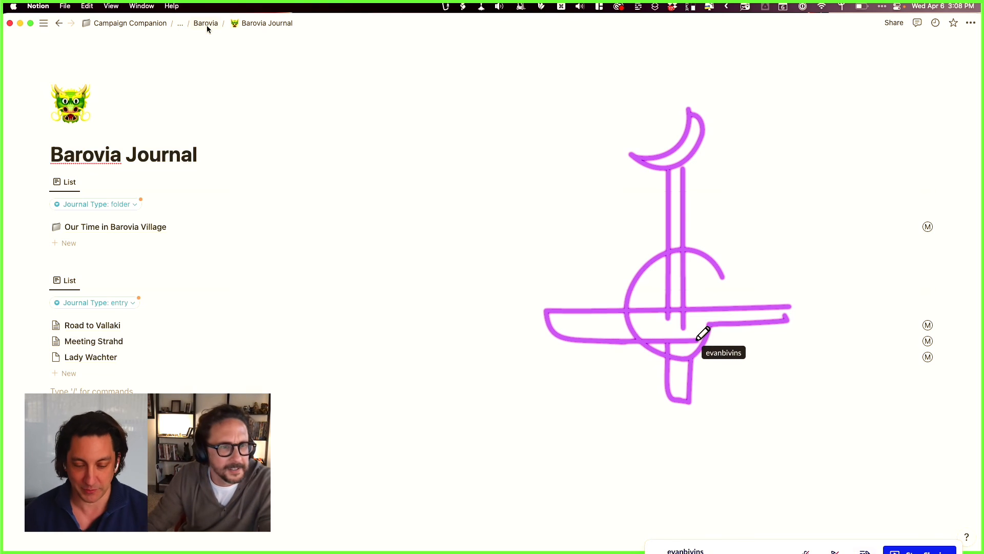
Step: Return to the Barovia page and add the missing closing quotation mark to the "Navigation" heading
click(207, 26)
scroll(260, 307, down, 5)
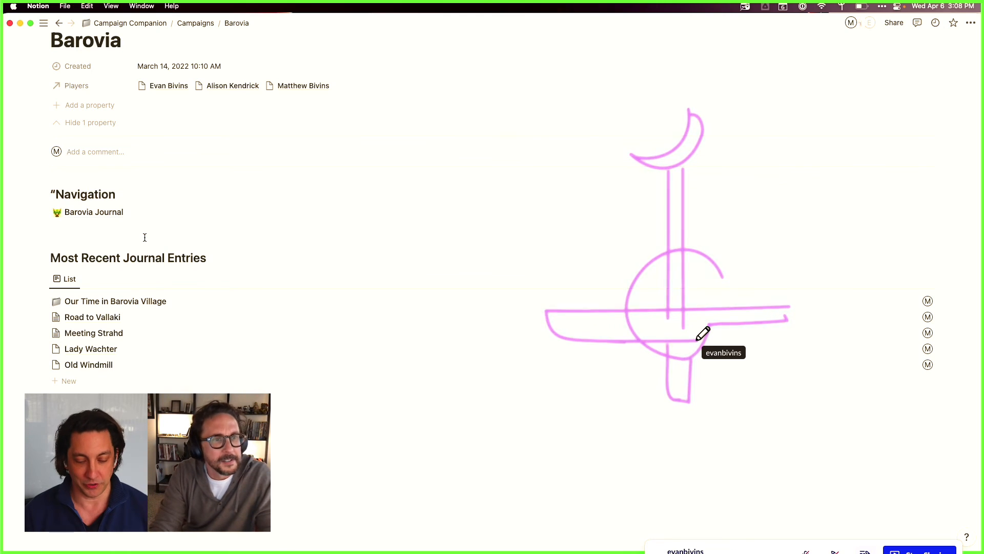
click(124, 196)
text(")
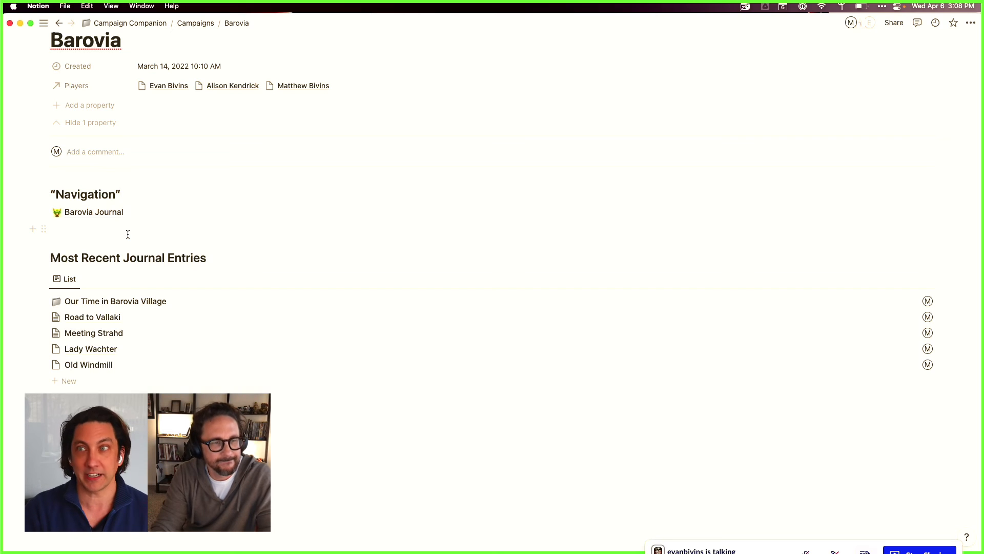
Step: From the Barovia Journal page, open the Our Time in Barovia Village folder and restore it from the trash
click(101, 213)
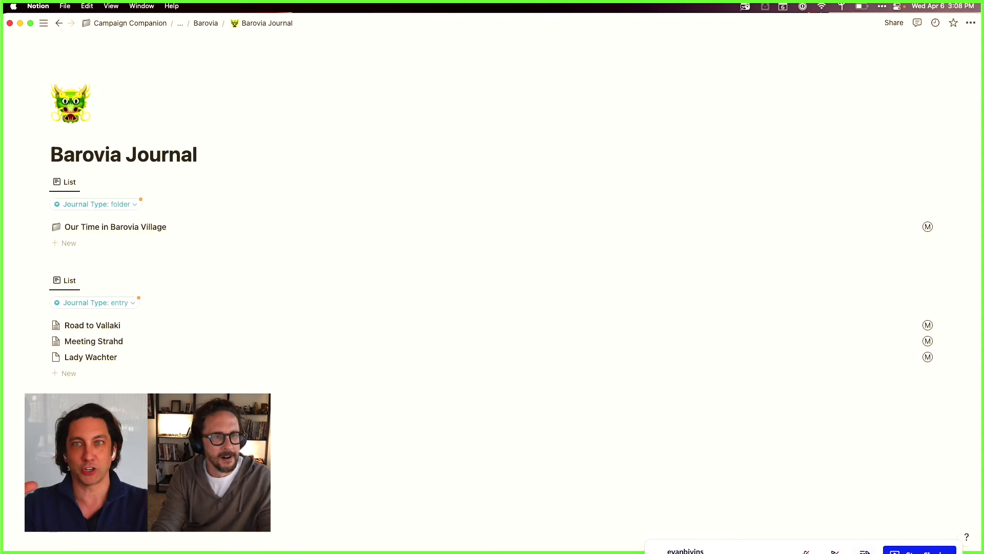
click(143, 227)
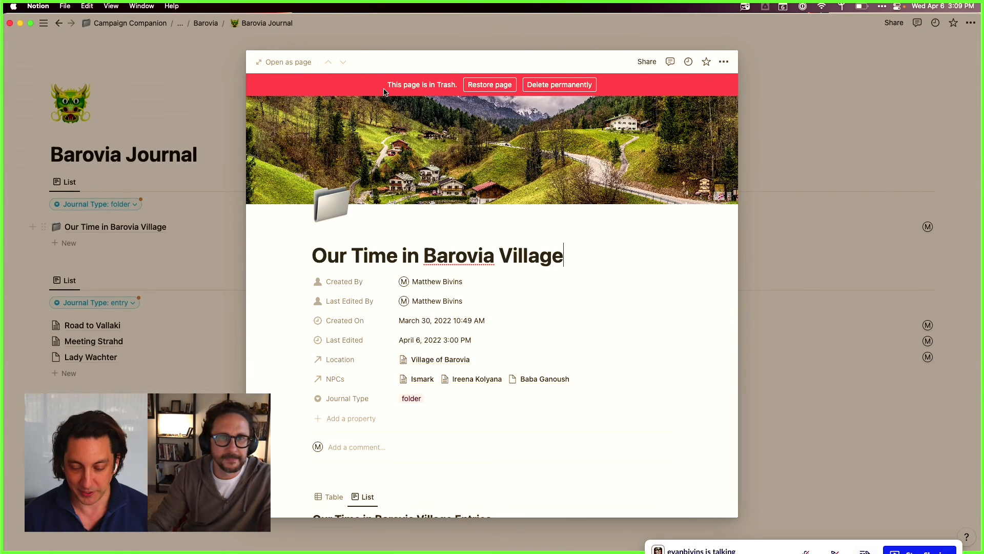
click(498, 85)
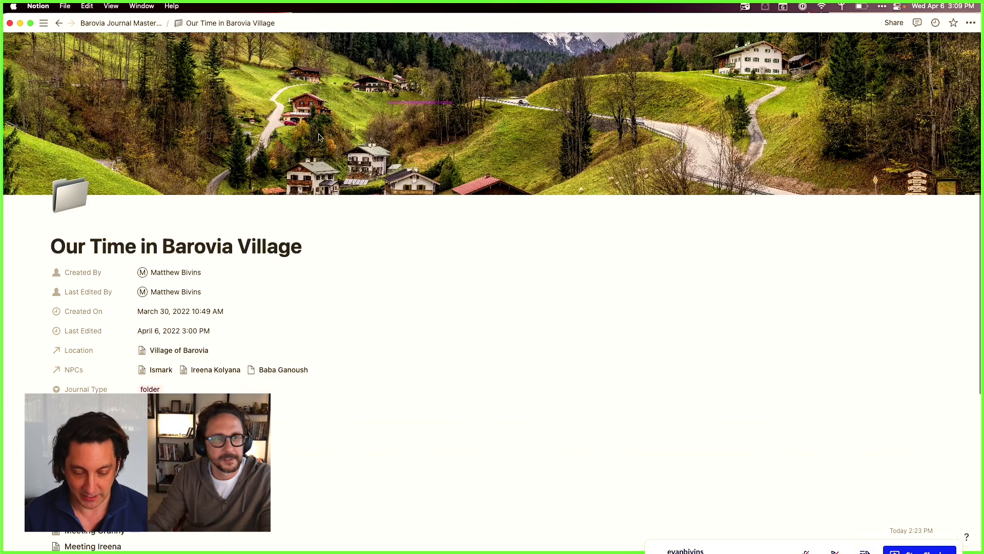
Step: Check the parent database of the Our Time in Barovia Village page, and go back to the Barovia Journal page
click(132, 23)
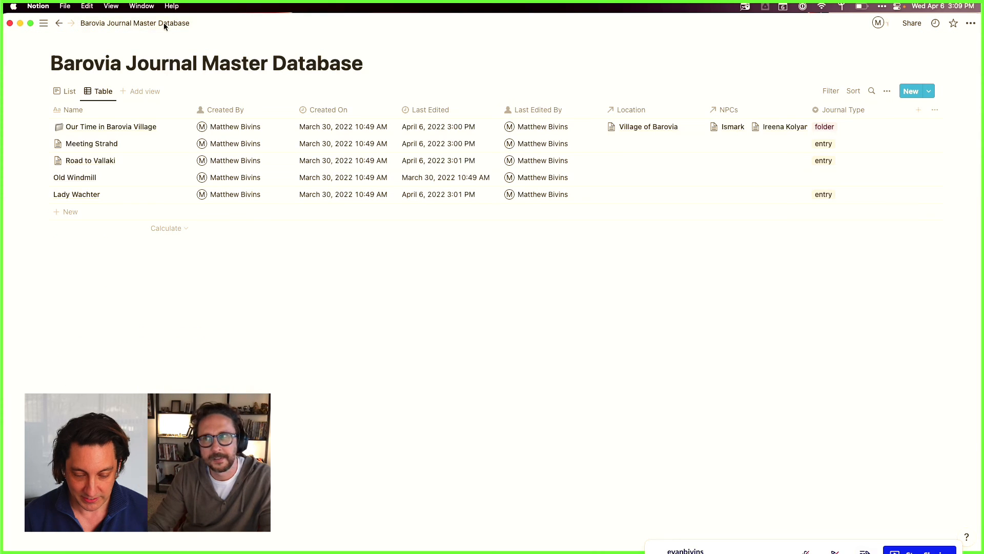
click(58, 23)
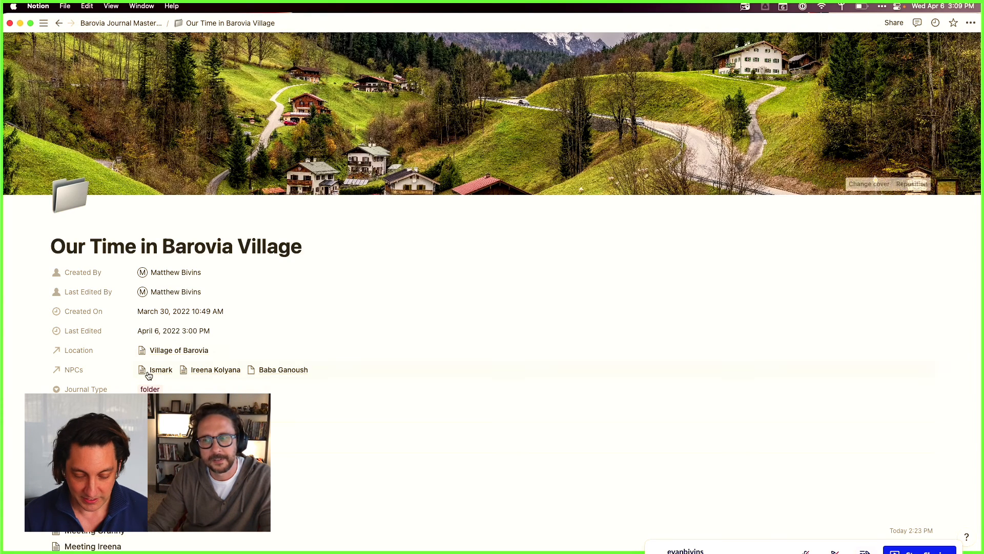
click(240, 23)
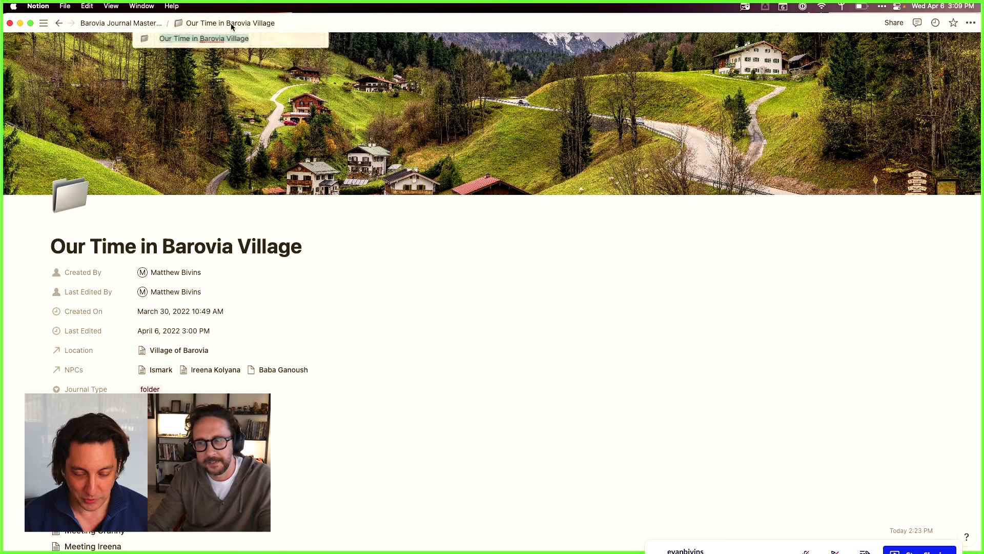
key(Escape)
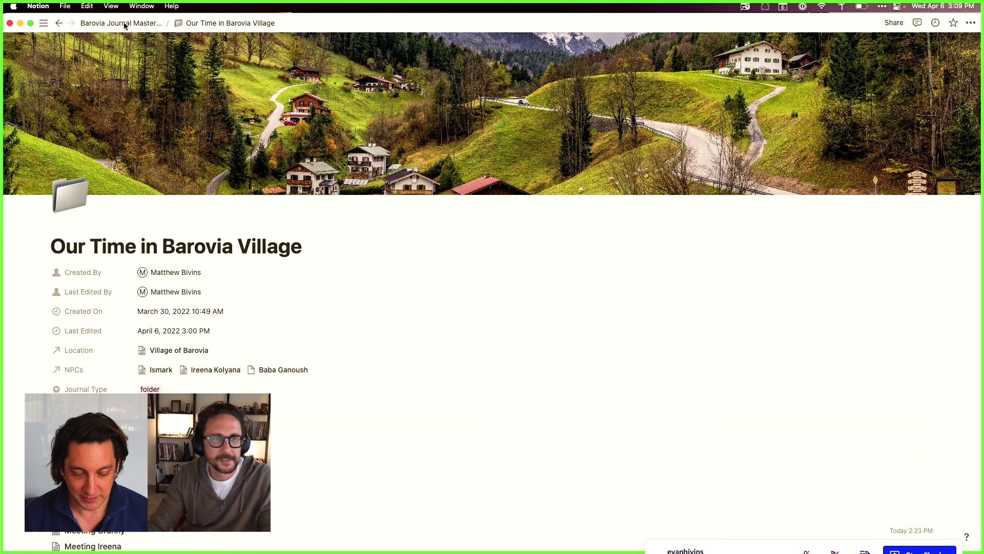
click(58, 23)
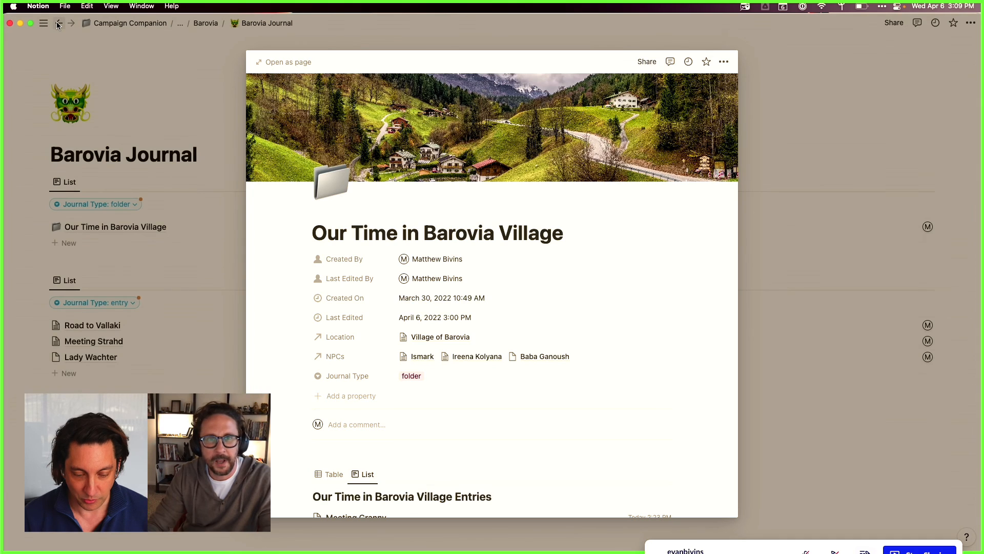
click(59, 24)
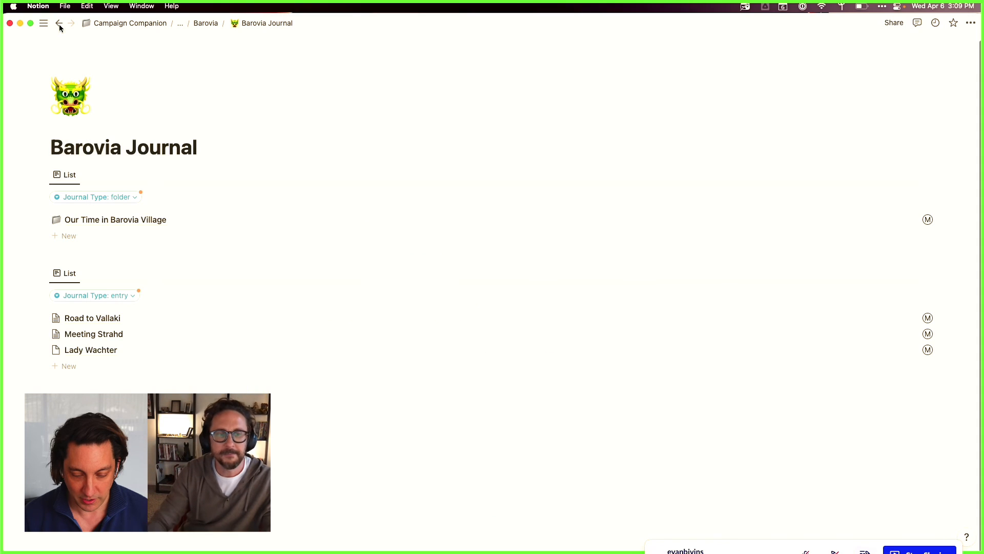
Step: Reopen the Our Time in Barovia Village folder, look through its entries list, and view it full size along with its parent database
click(137, 219)
scroll(480, 412, down, 5)
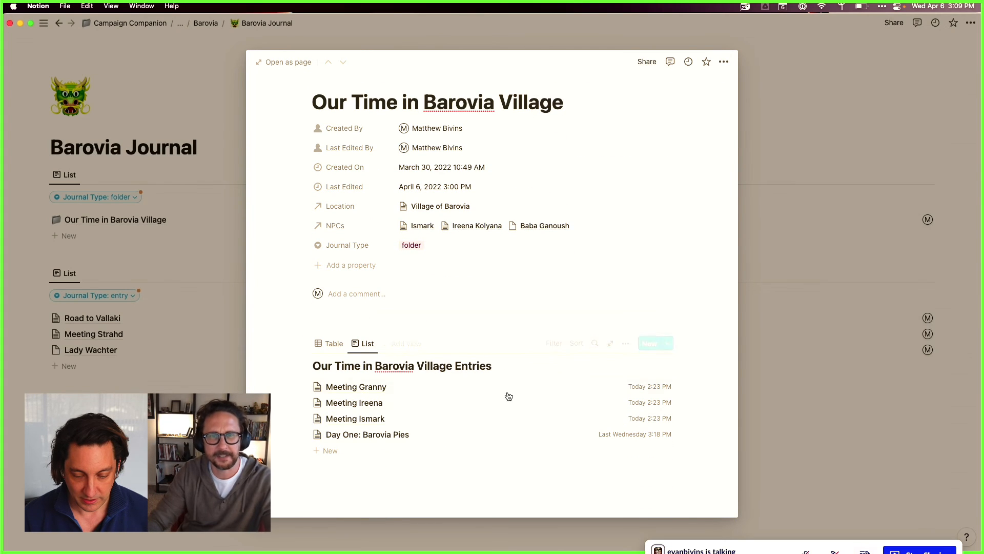
scroll(478, 290, up, 1)
scroll(478, 290, up, 5)
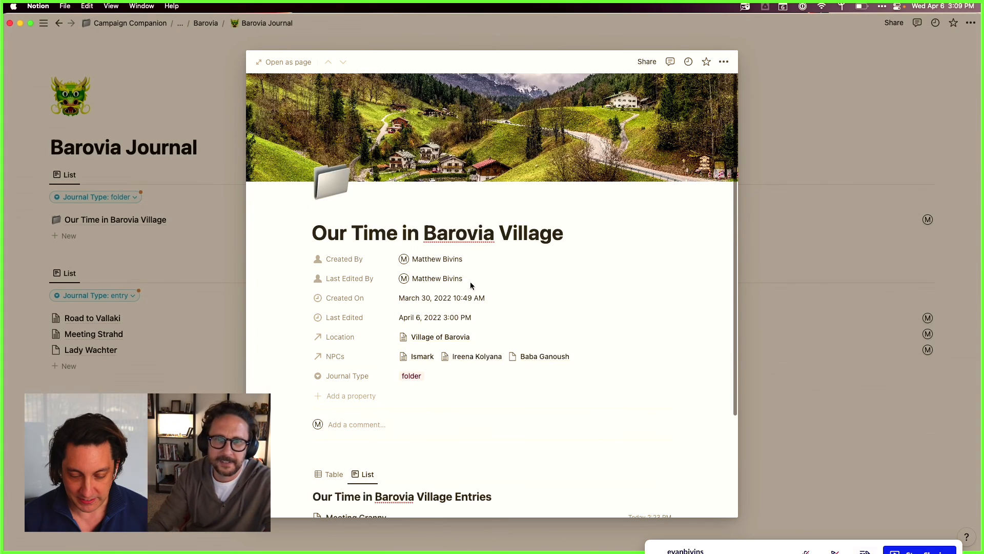
click(286, 63)
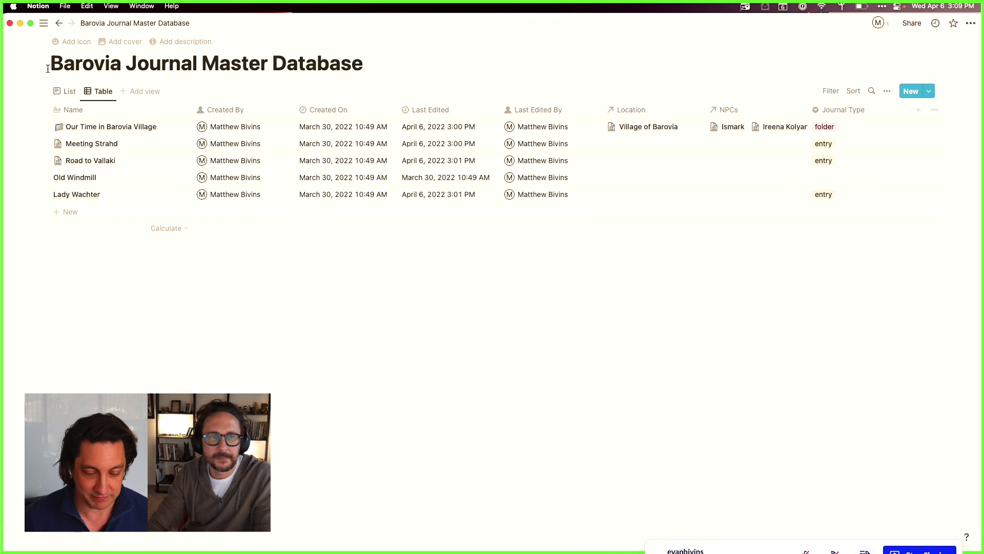
Step: Show the workspace page tree, review the Our Time in Barovia Village page and its entries, and return to the Barovia Journal page
click(47, 25)
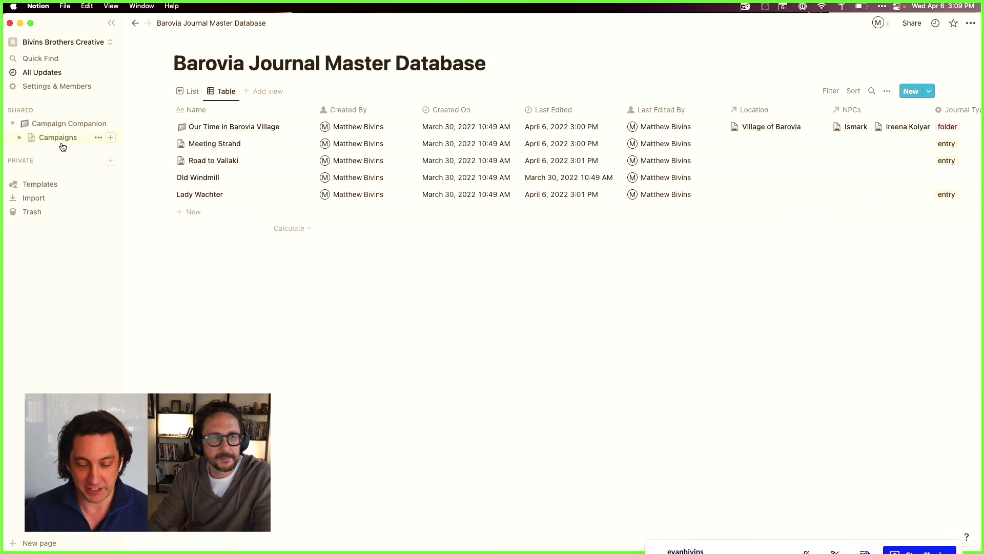
click(136, 24)
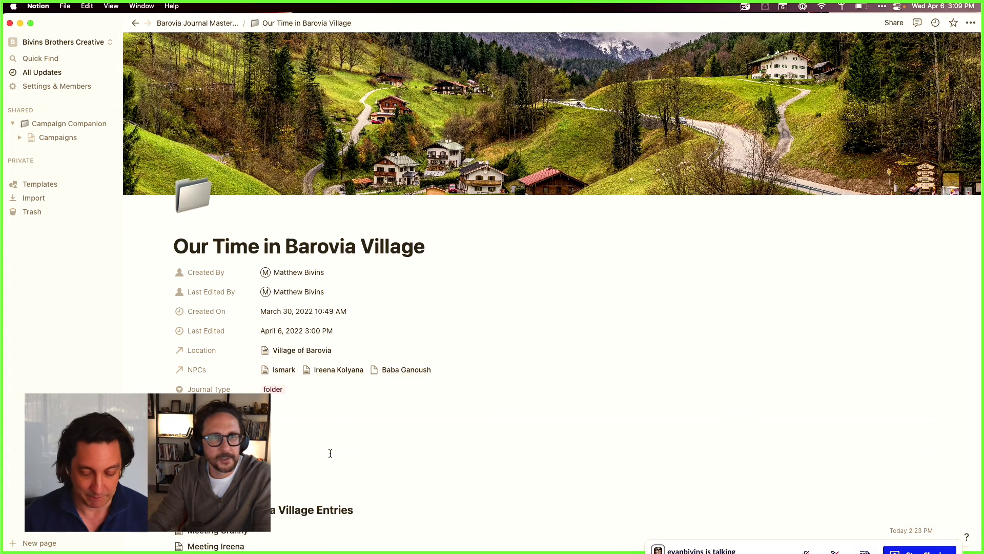
scroll(279, 398, down, 5)
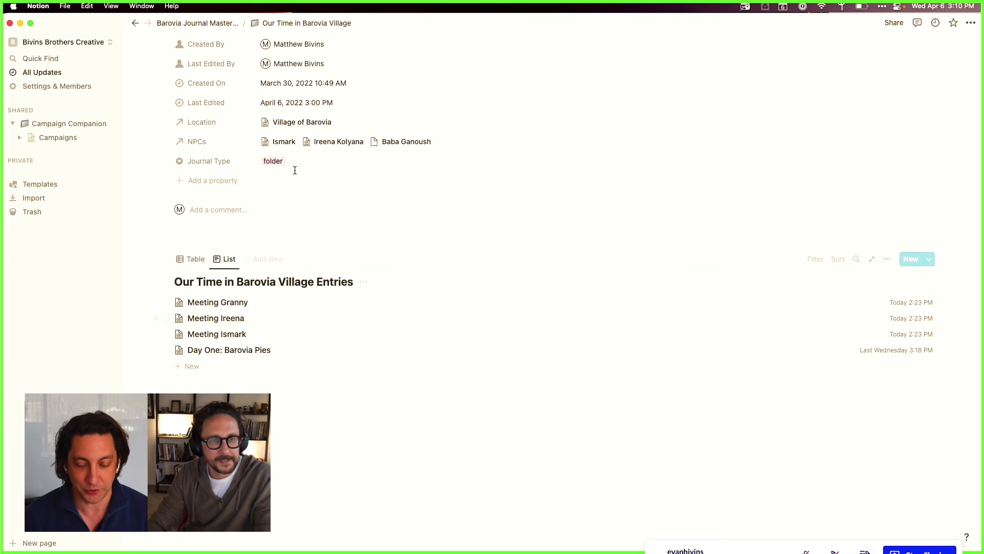
scroll(296, 149, up, 4)
click(135, 24)
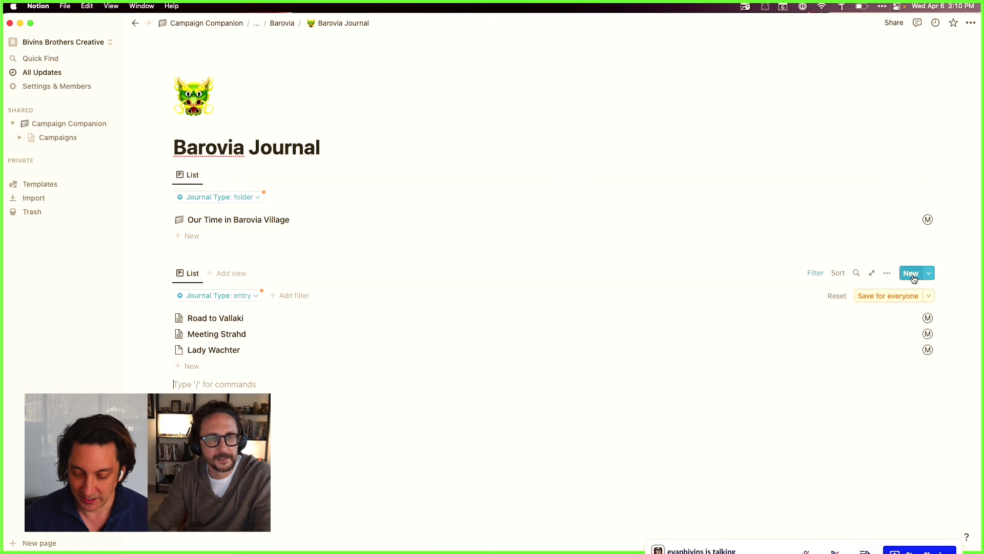
Step: Create a new page in the entry list on the Barovia Journal page, titled "This Goes to the Master Database"
click(911, 273)
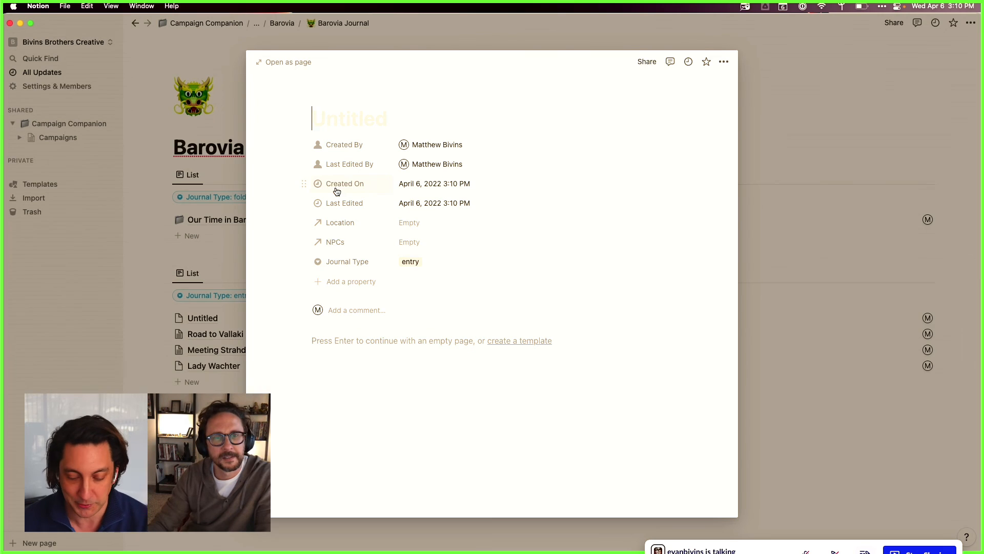
text(This )
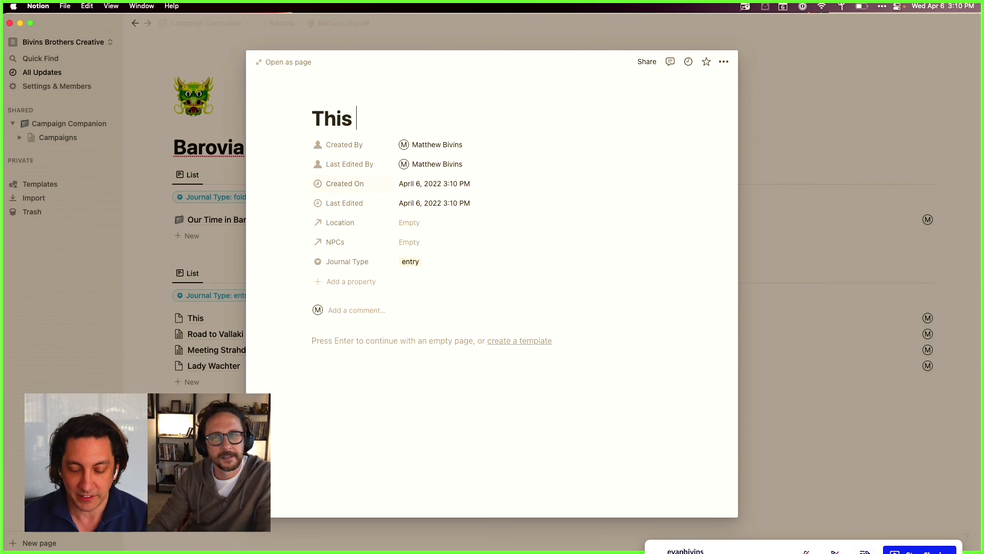
text(Goes t)
key(BackSpace)
text(to )
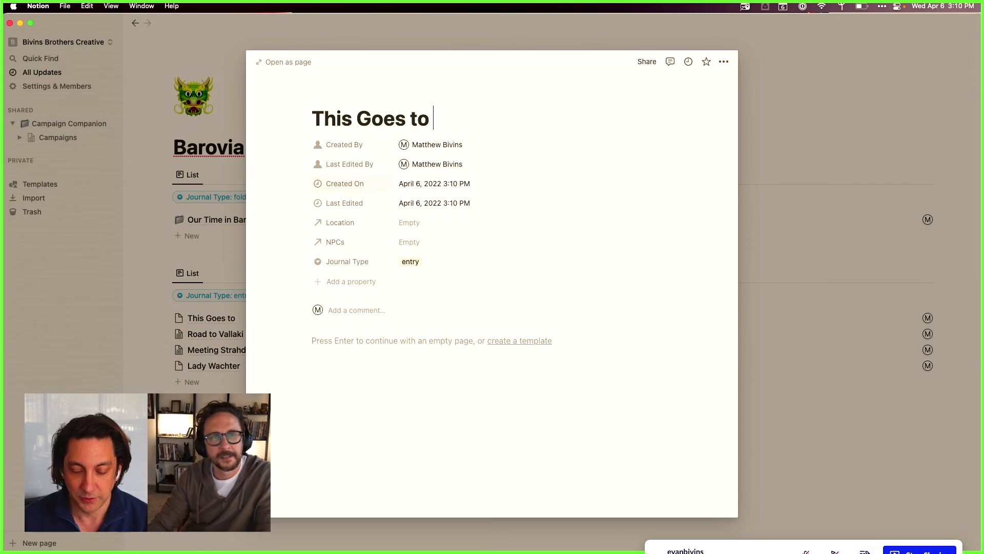
text(the Master Database)
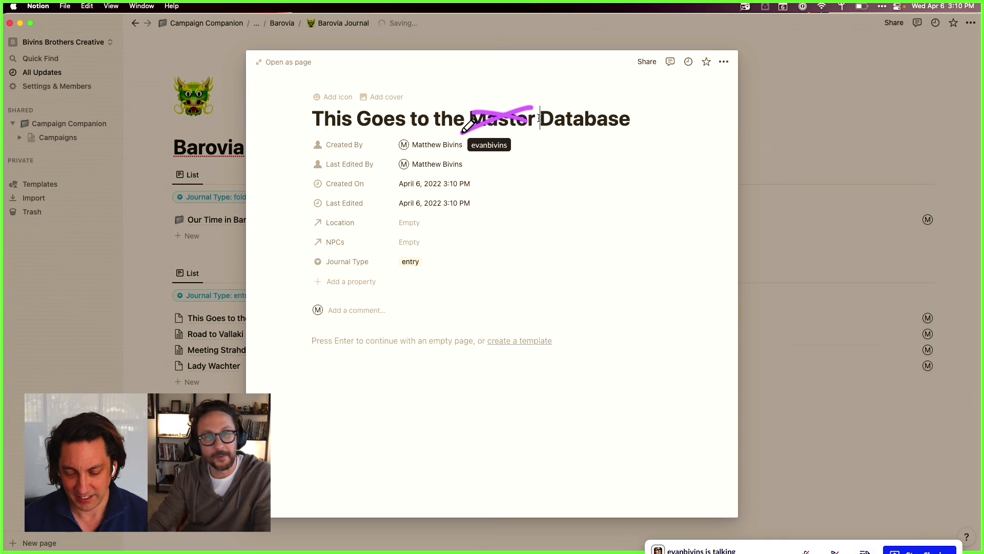
Step: Change the new entry's title to "This Goes to the Primary Database", start its empty page body, and close the entry
key(alt+BackSpace)
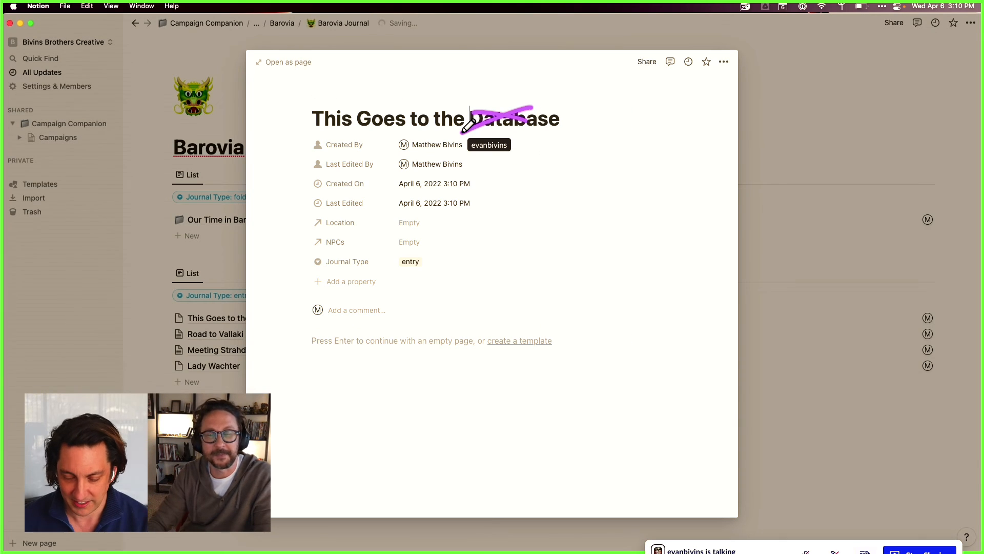
text(Big)
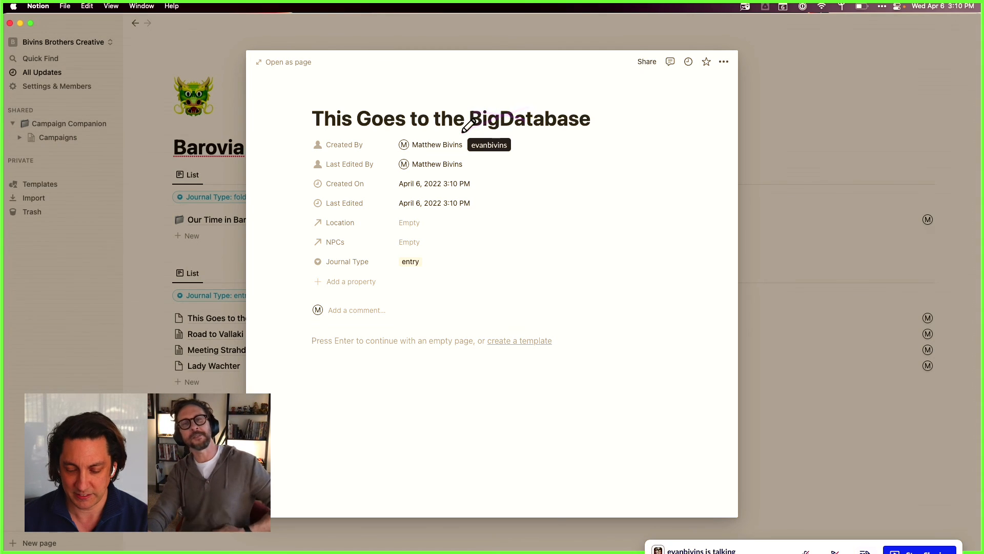
text(Person)
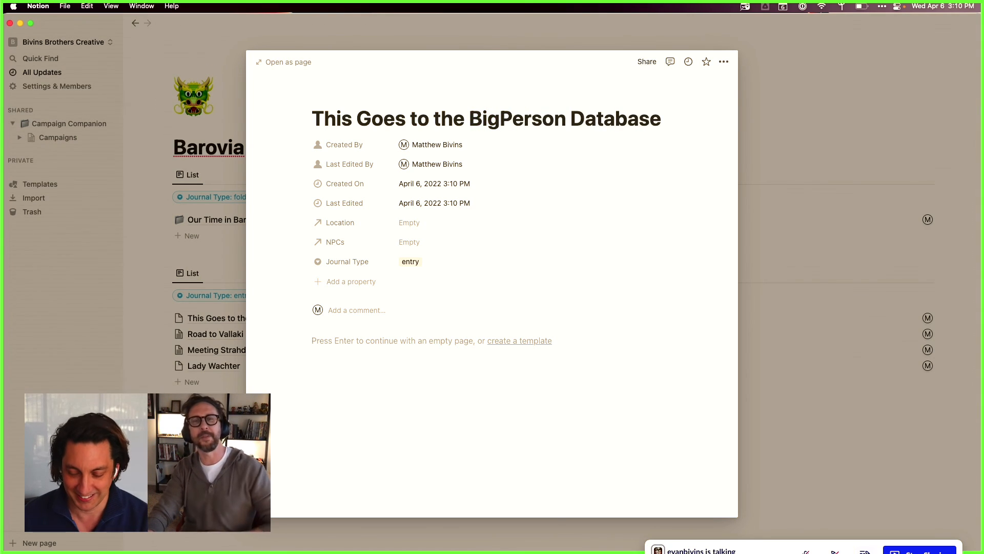
key(alt+BackSpace)
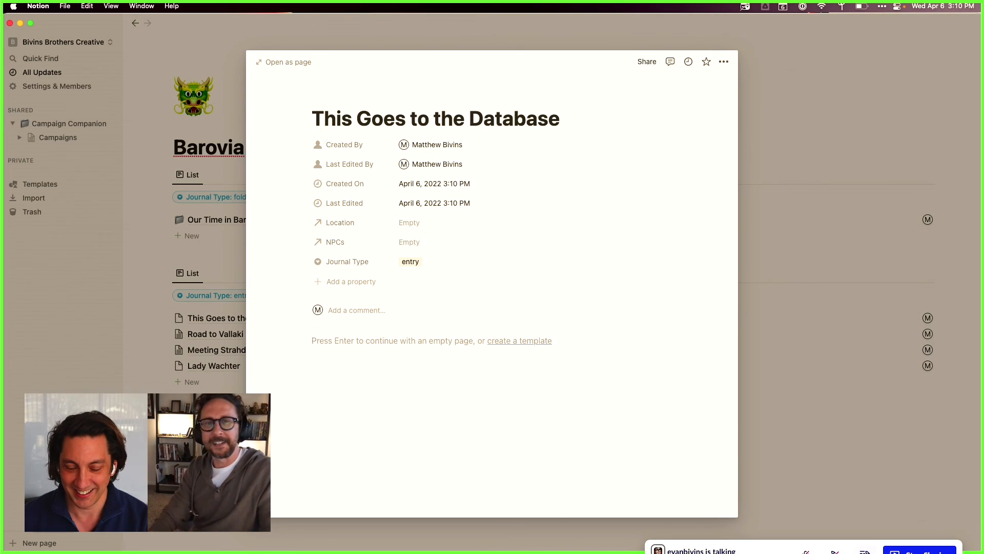
text(Primary)
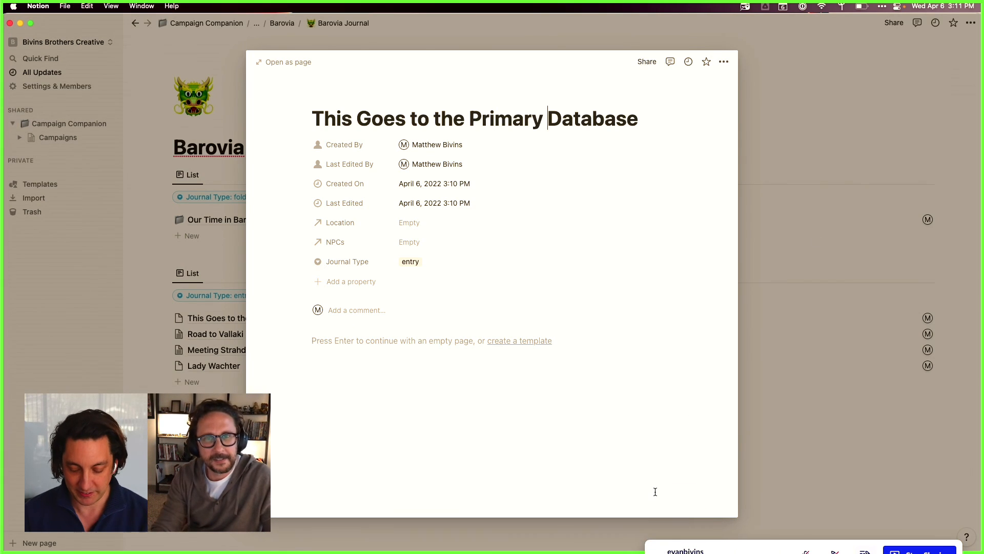
key(Return)
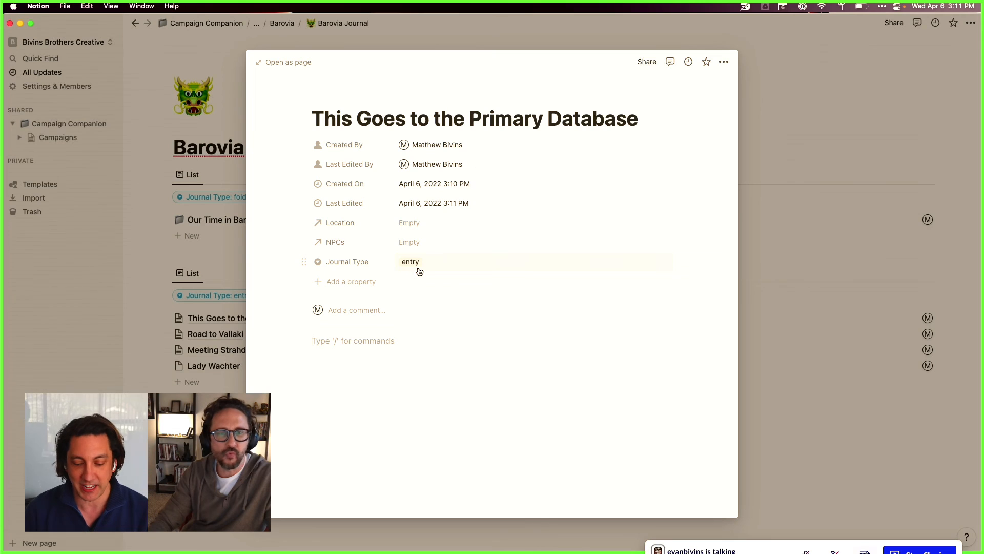
click(775, 111)
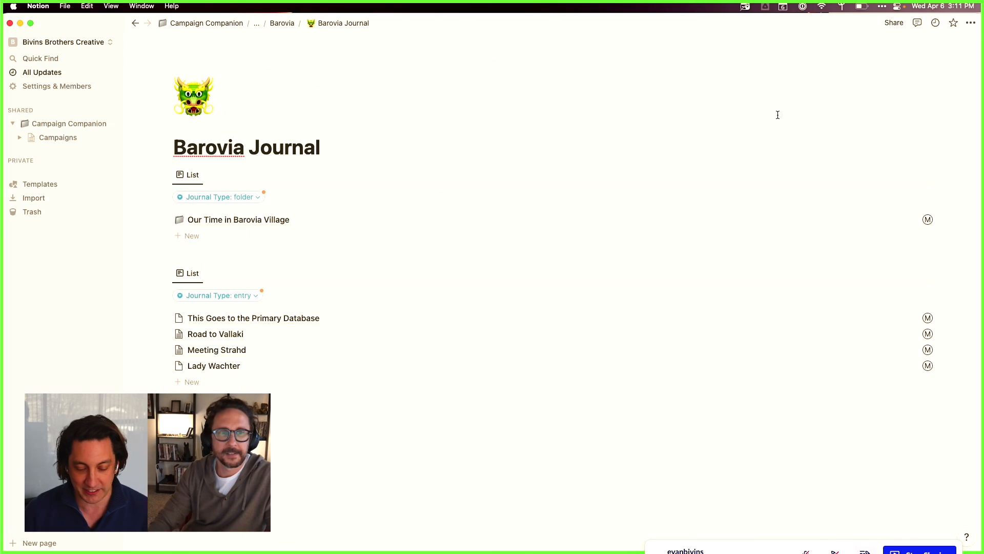